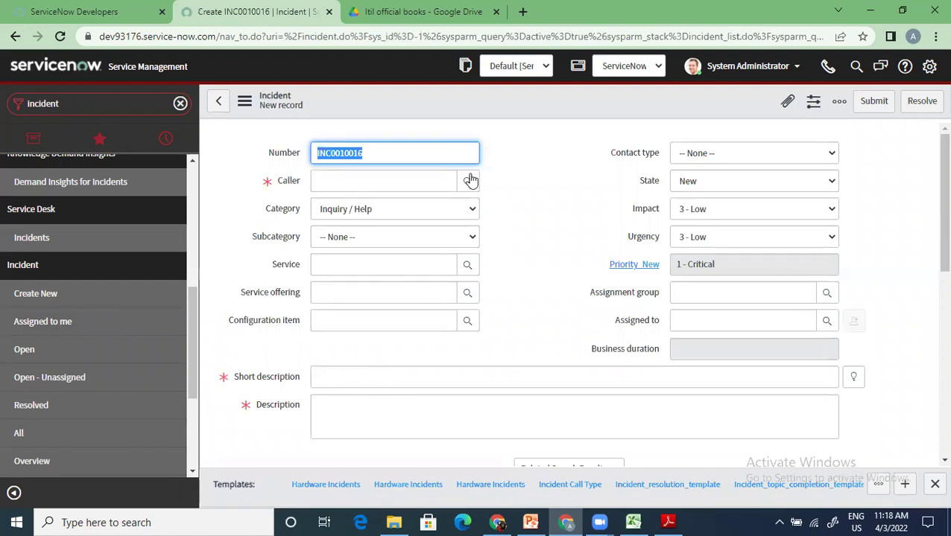
- Fill in the new incident's caller with the first user among the recent selections
left_click(394, 181)
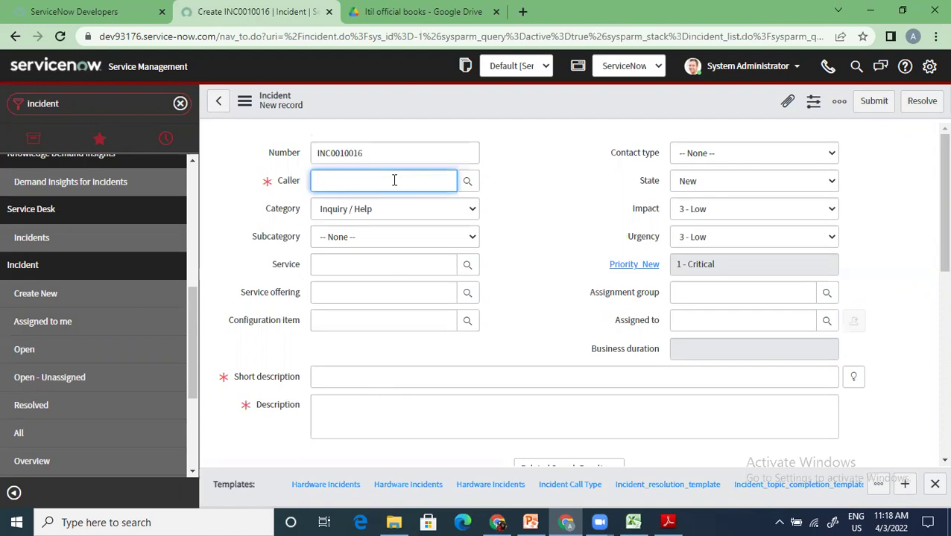
left_click(394, 181)
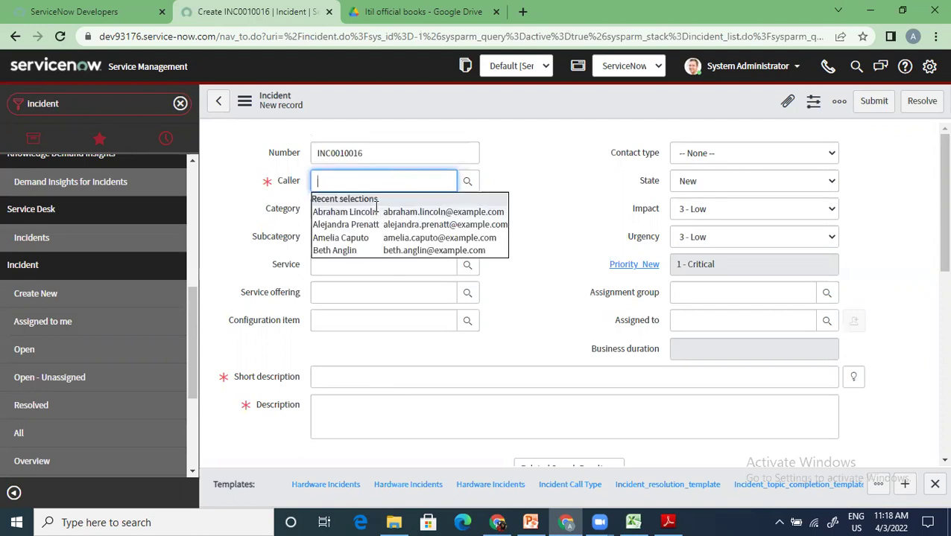
left_click(376, 212)
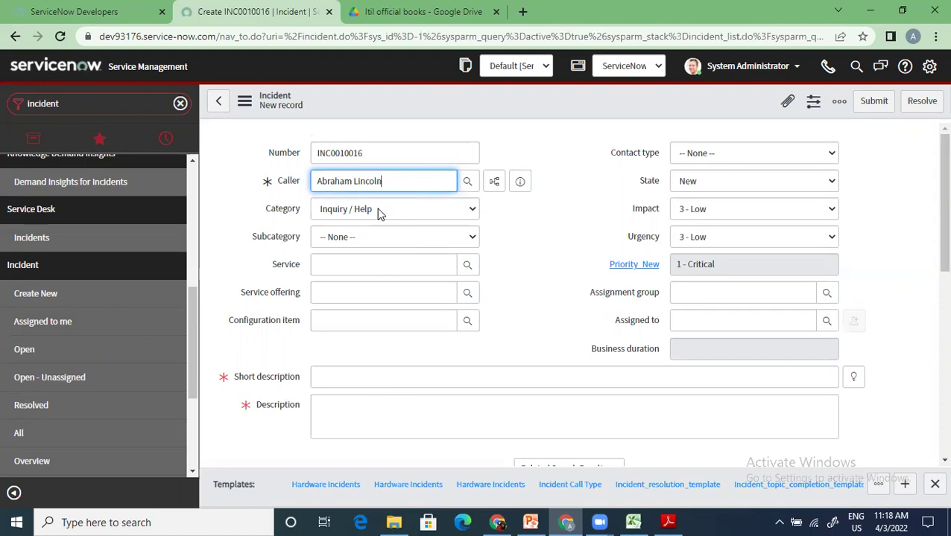
- Set the incident's category to Network and its subcategory to VPN
left_click(378, 211)
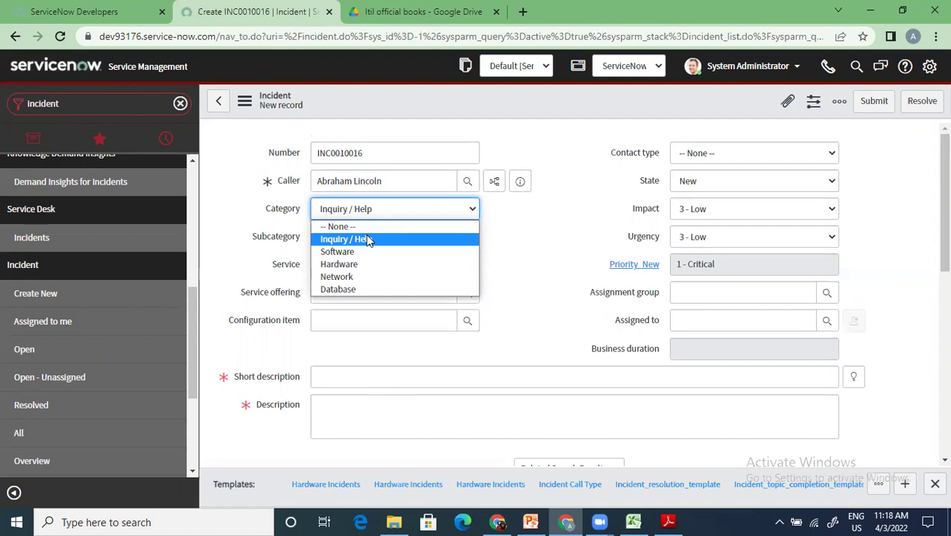
left_click(359, 277)
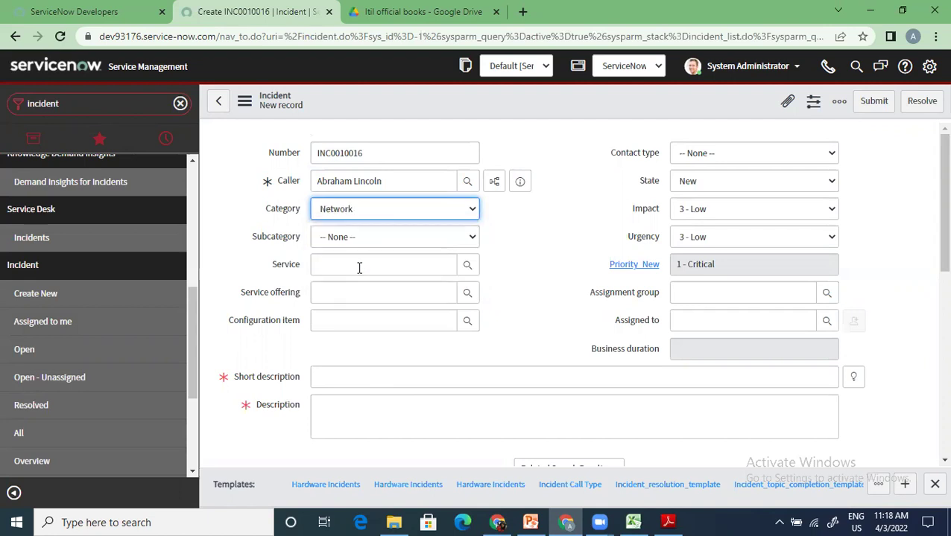
left_click(365, 238)
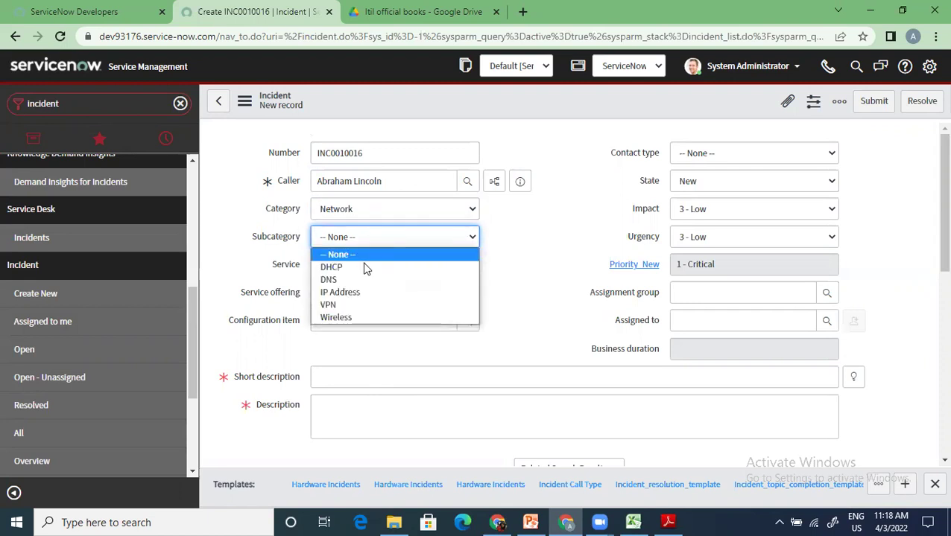
left_click(350, 305)
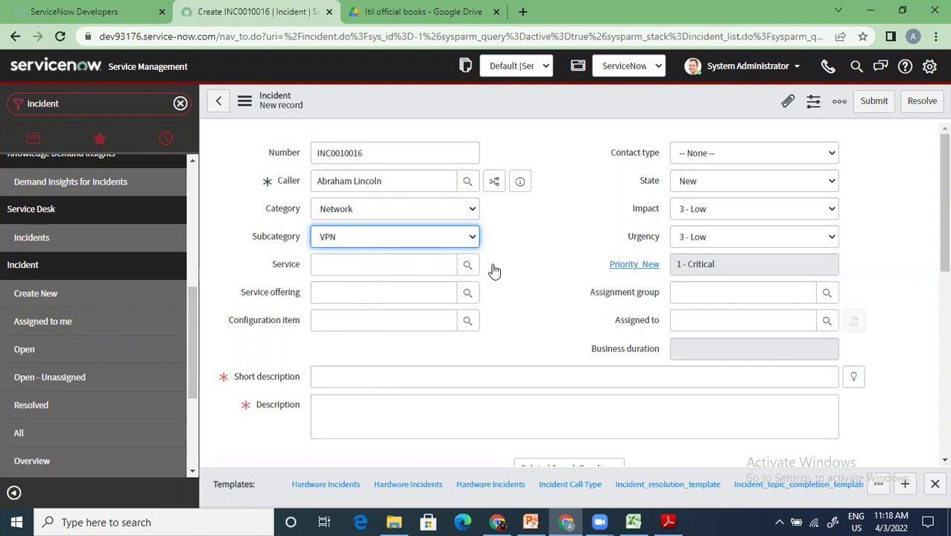
- Look up services matching "*networ" and set the incident's service to Network Monitoring & Security
left_click(345, 269)
type("*ne")
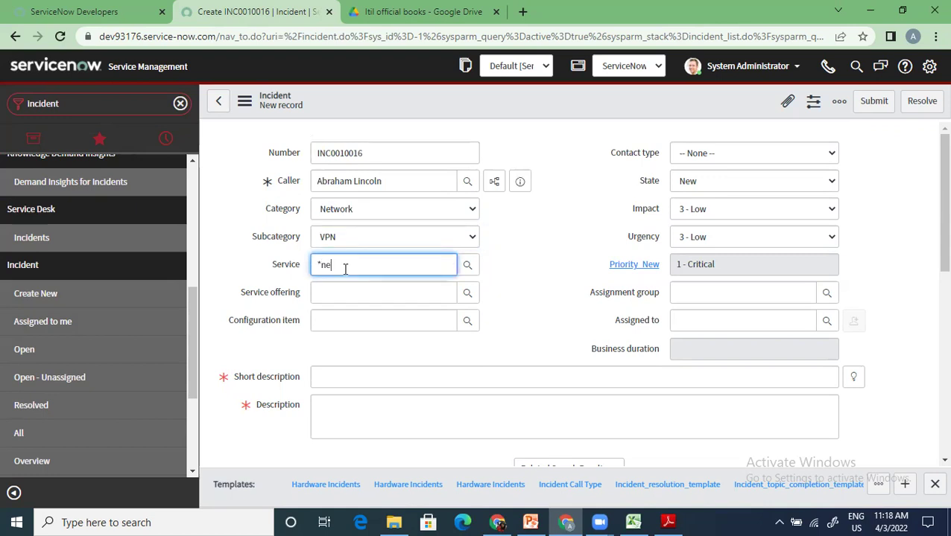
type("twor")
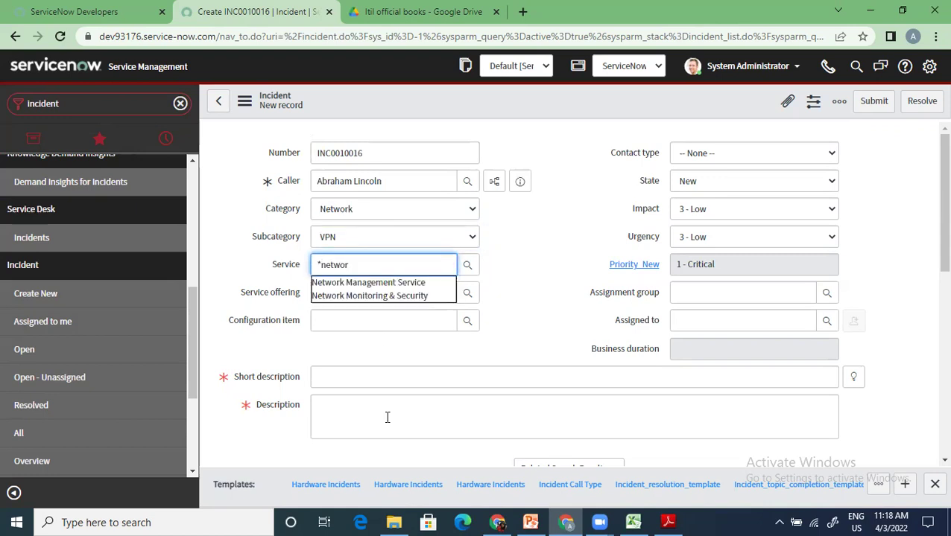
left_click(377, 295)
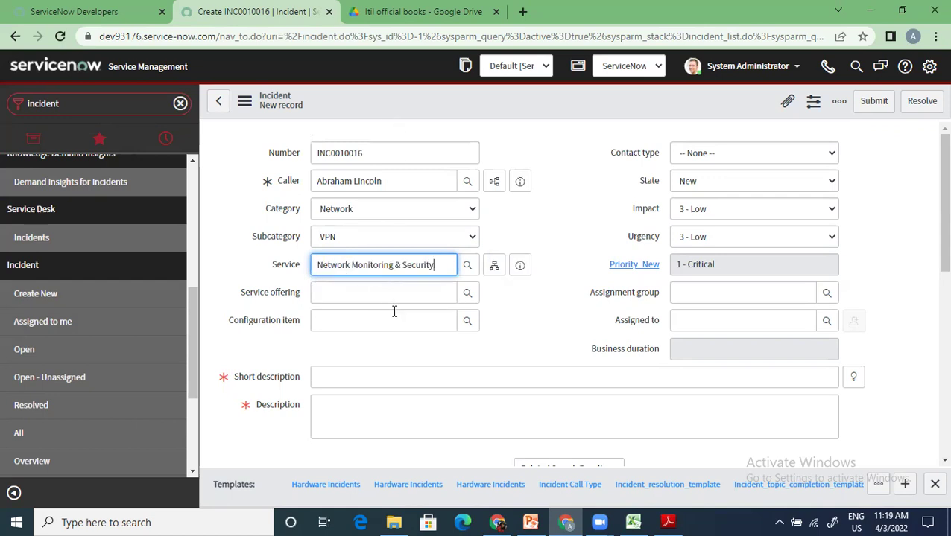
- Show the incidents related to the selected caller, and close the list after viewing it
right_click(496, 183)
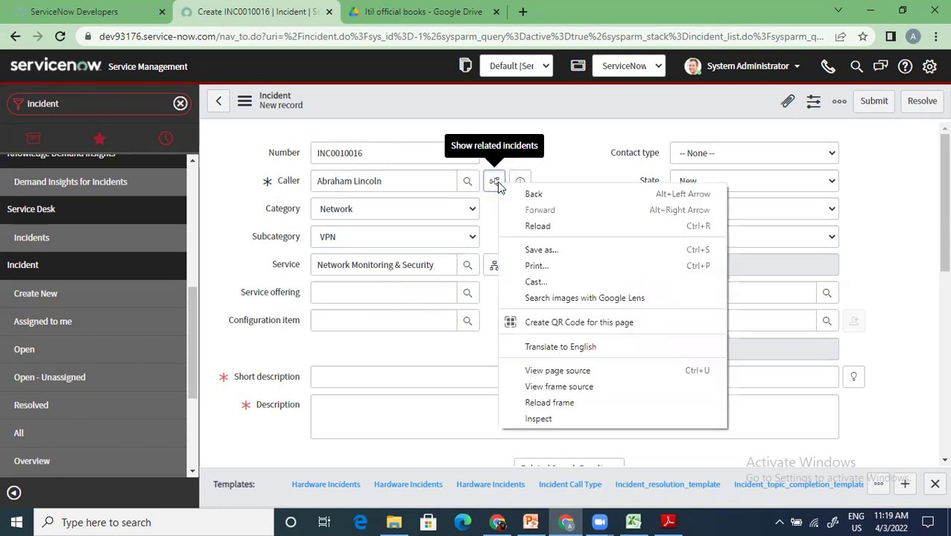
left_click(490, 201)
left_click(494, 181)
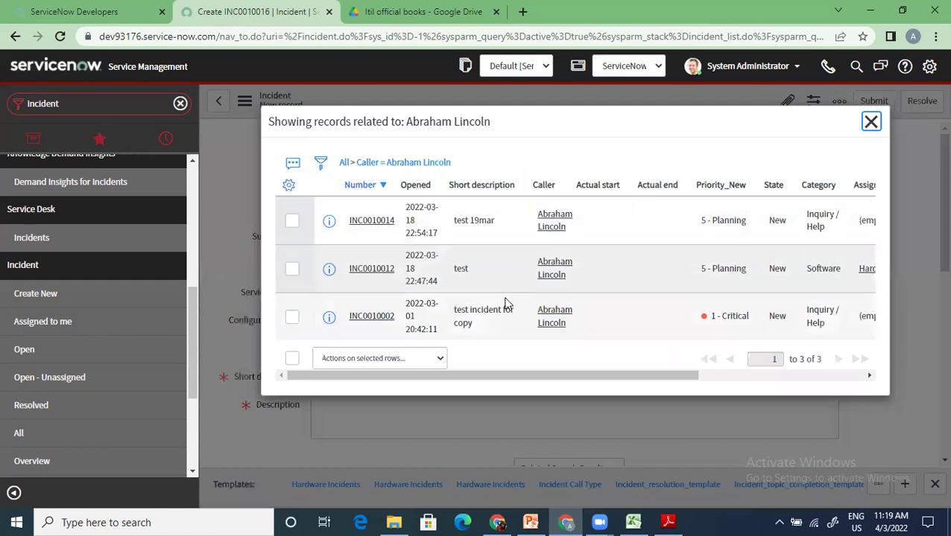
left_click(872, 122)
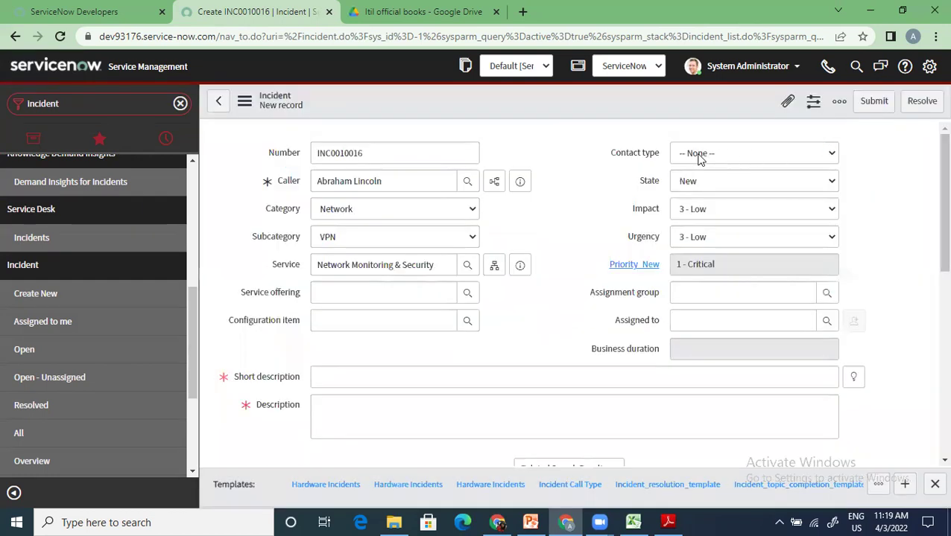
- Preview the caller's user record, look through its details and close the preview
left_click(520, 182)
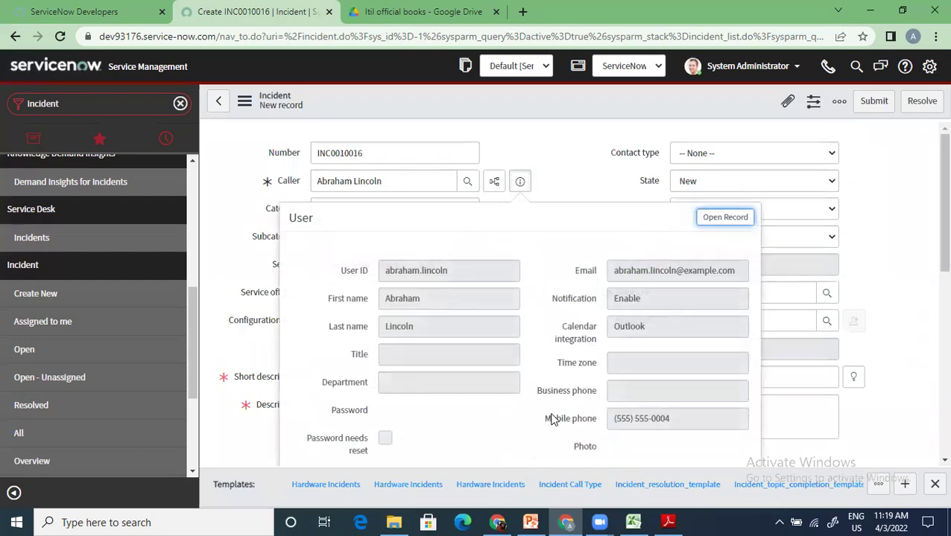
scroll(549, 402, "down", 5)
scroll(546, 382, "up", 4)
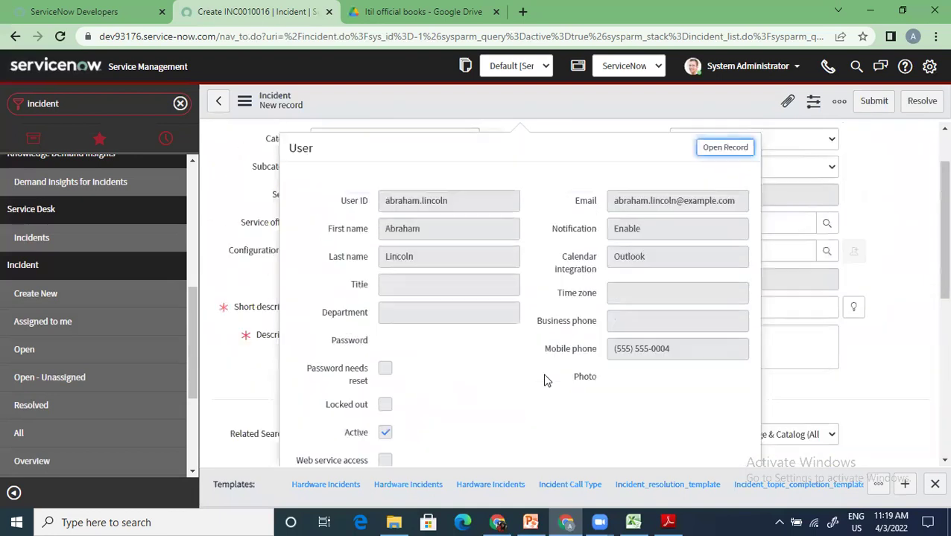
scroll(544, 380, "up", 2)
left_click(888, 302)
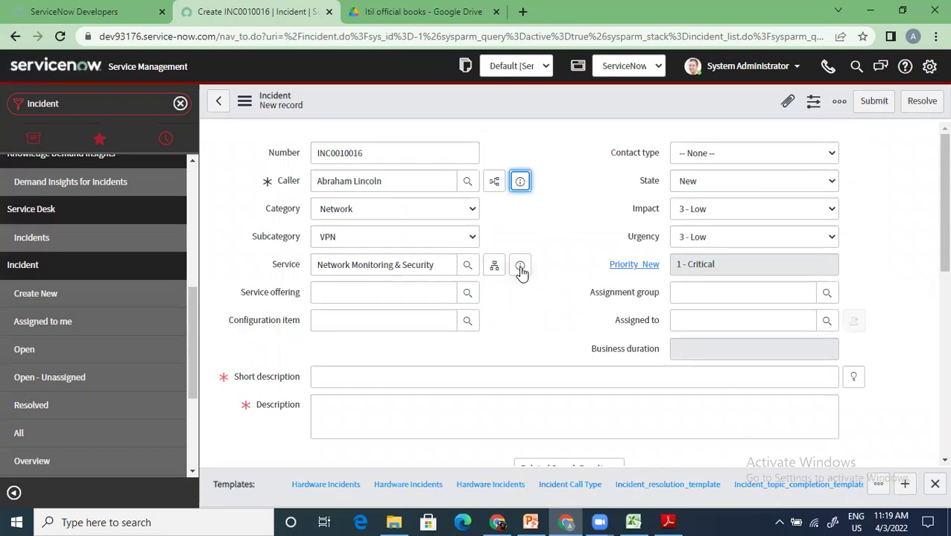
- View the dependency map of the Network Monitoring & Security service and return to the incident form
left_click(494, 269)
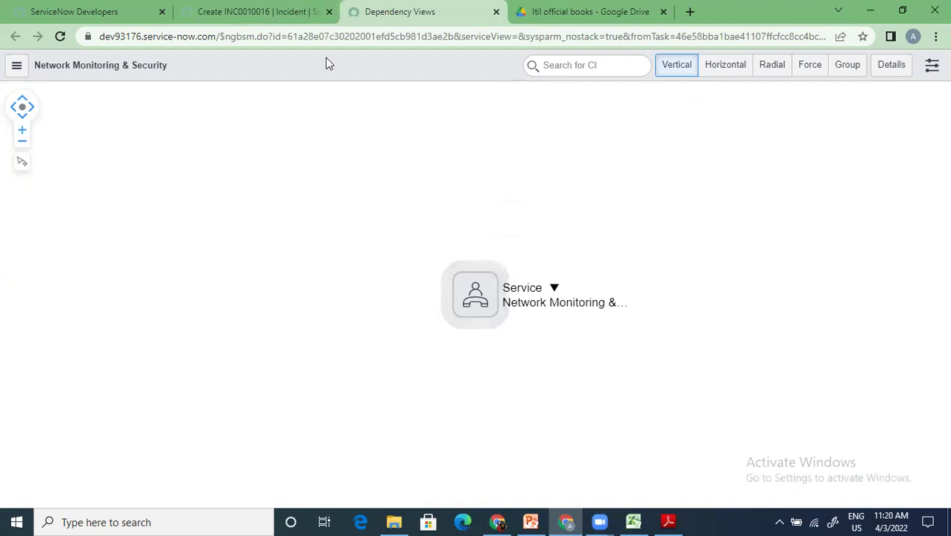
left_click(261, 11)
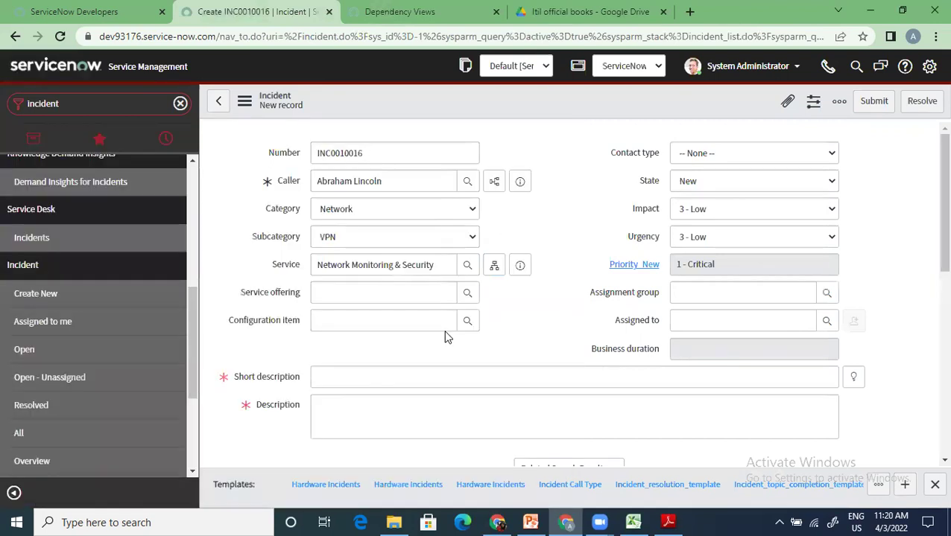
- Set the configuration item to Storage Area Network 001, view its dependency map and return to the incident form
left_click(352, 320)
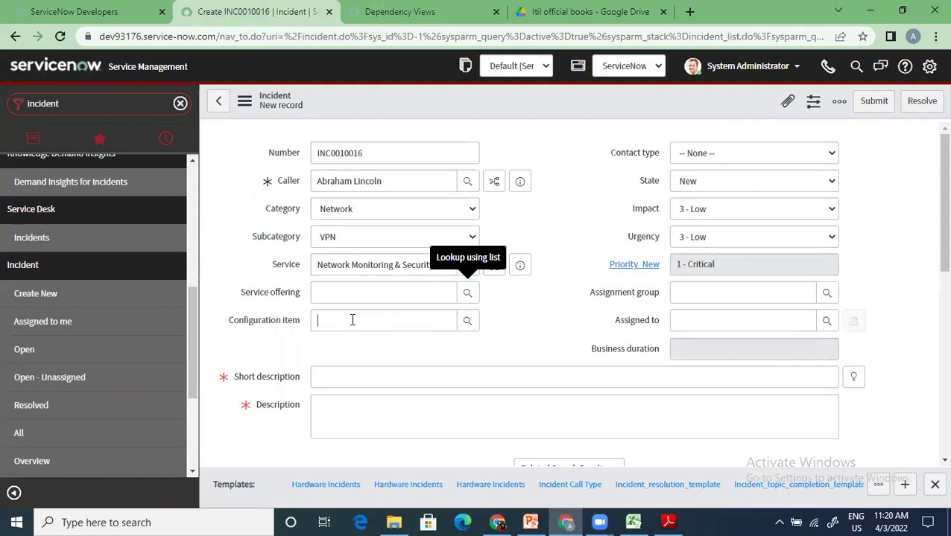
type("*")
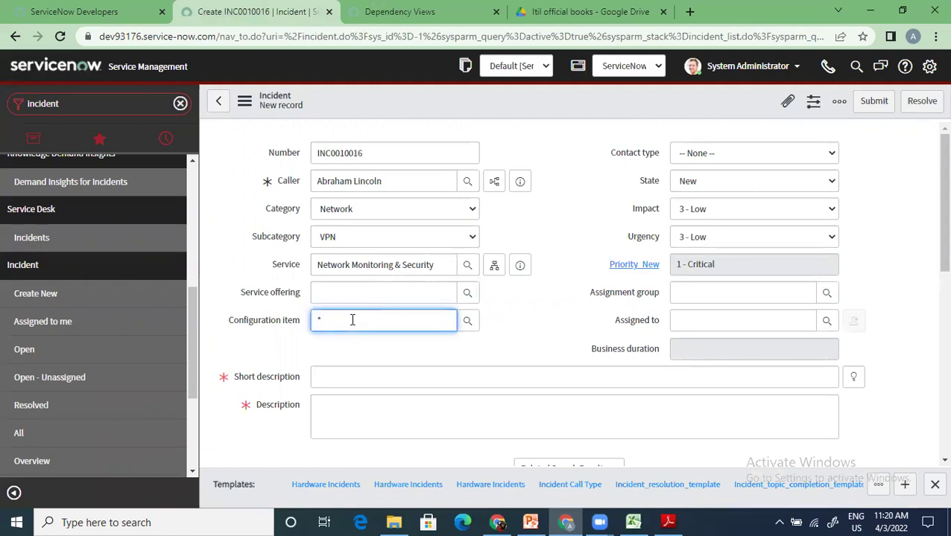
type("networ")
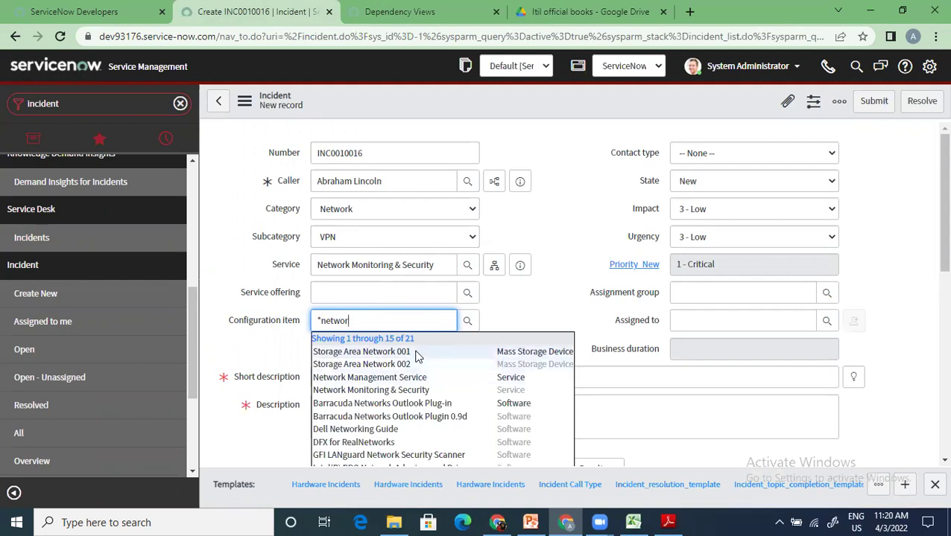
left_click(418, 356)
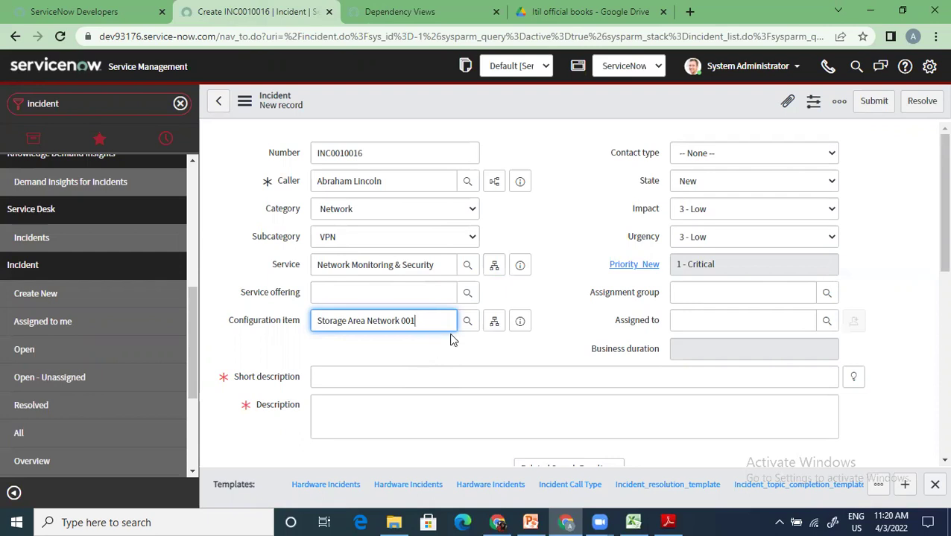
left_click(496, 326)
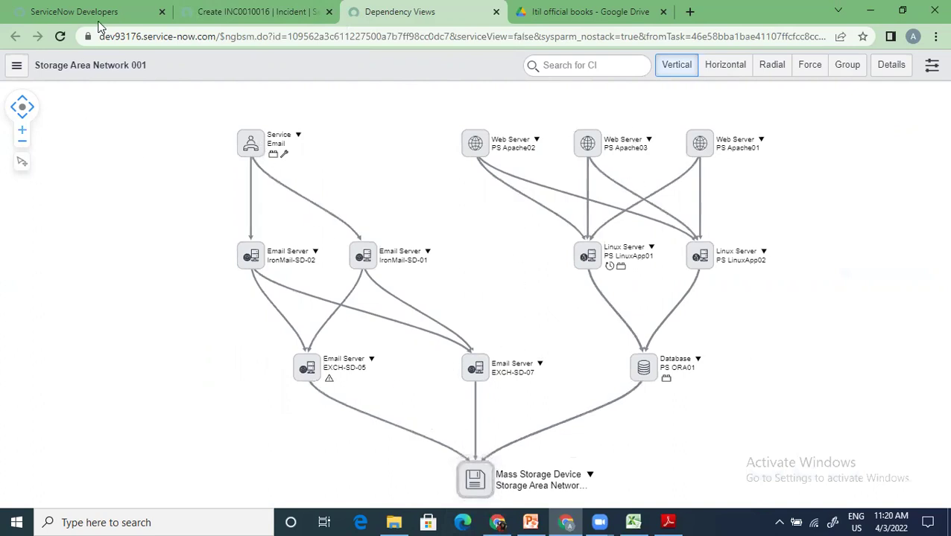
left_click(261, 12)
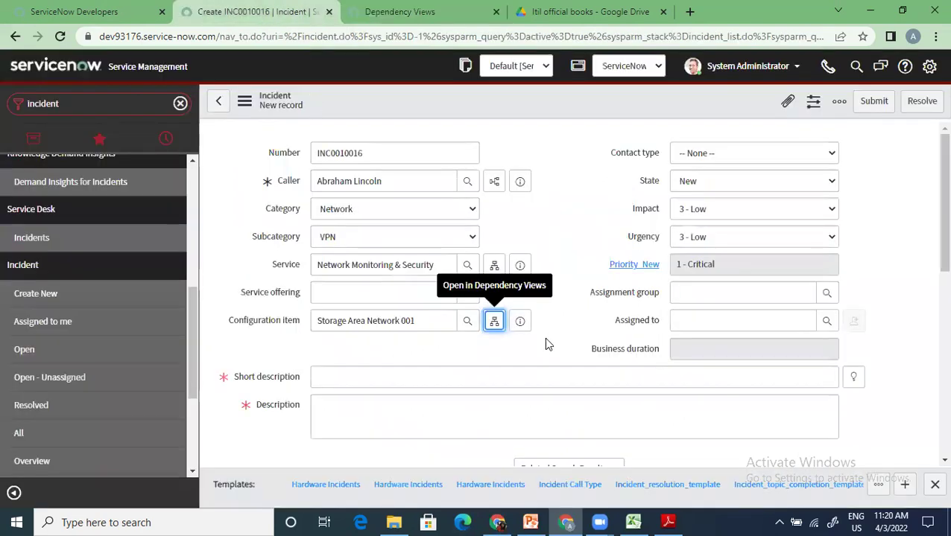
- Set the incident's contact type to Phone and its assignment group to Network Support
left_click(736, 153)
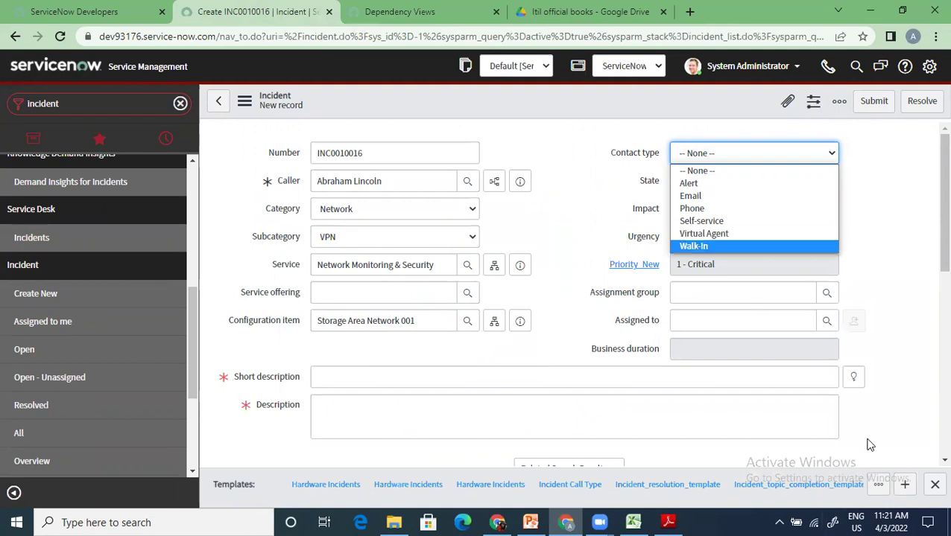
left_click(689, 211)
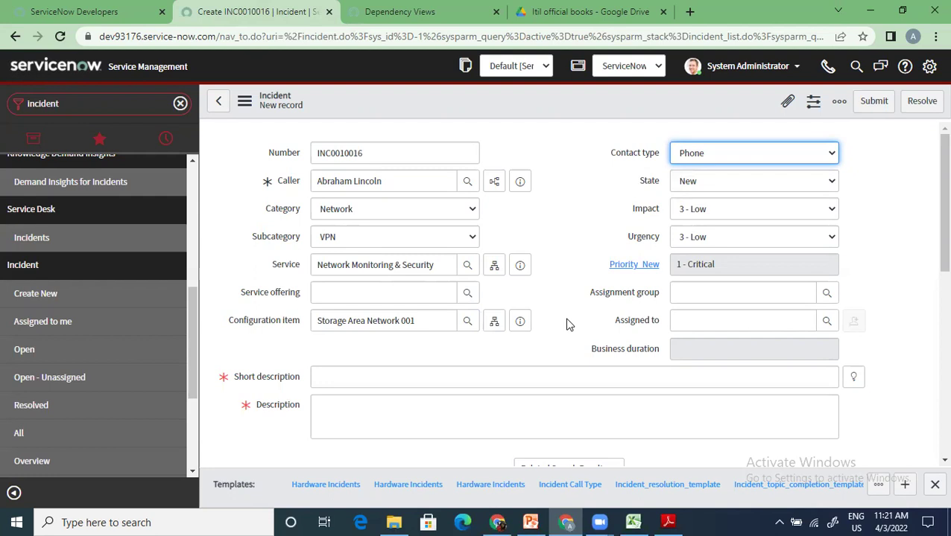
left_click(803, 298)
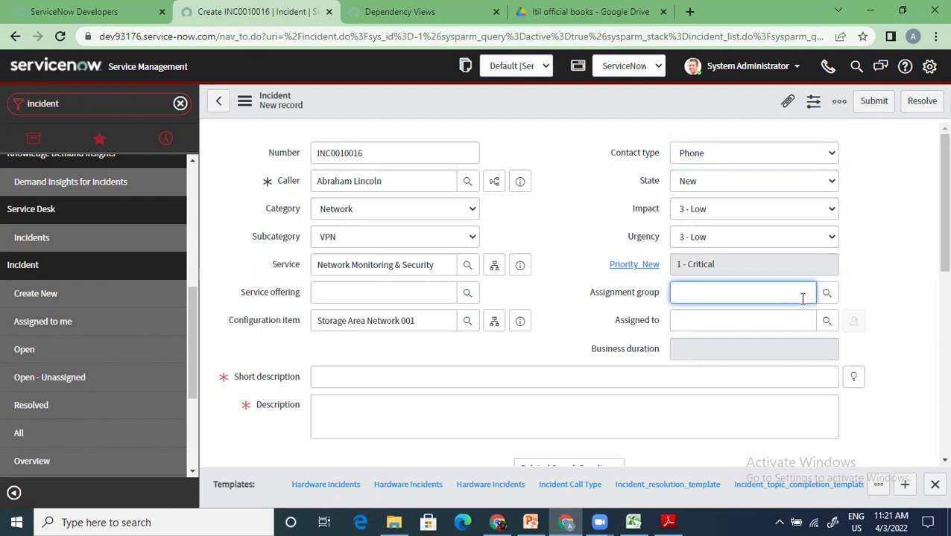
type("*")
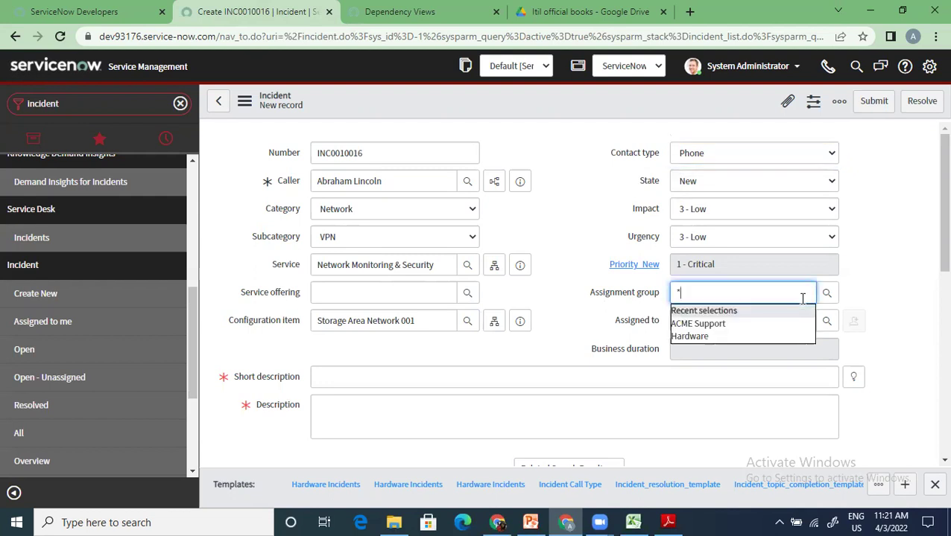
type("netwo")
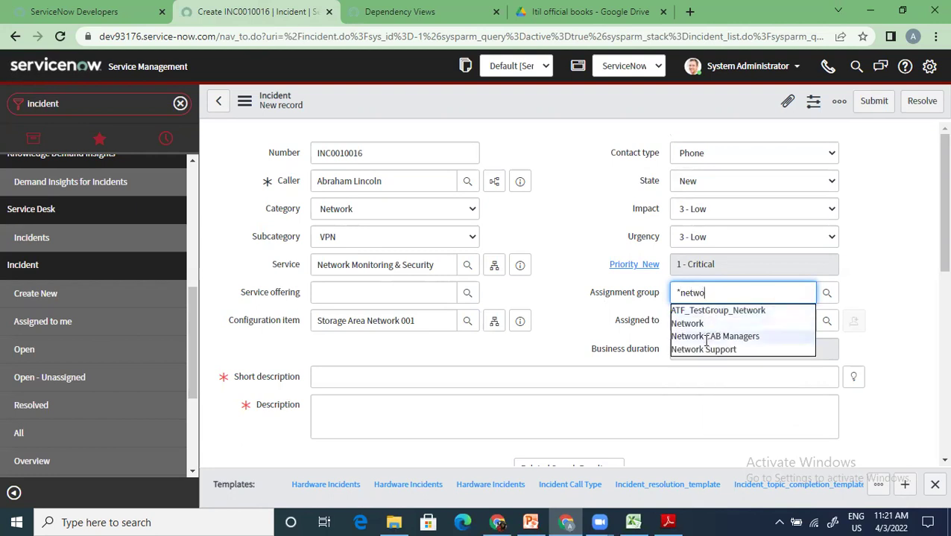
left_click(703, 349)
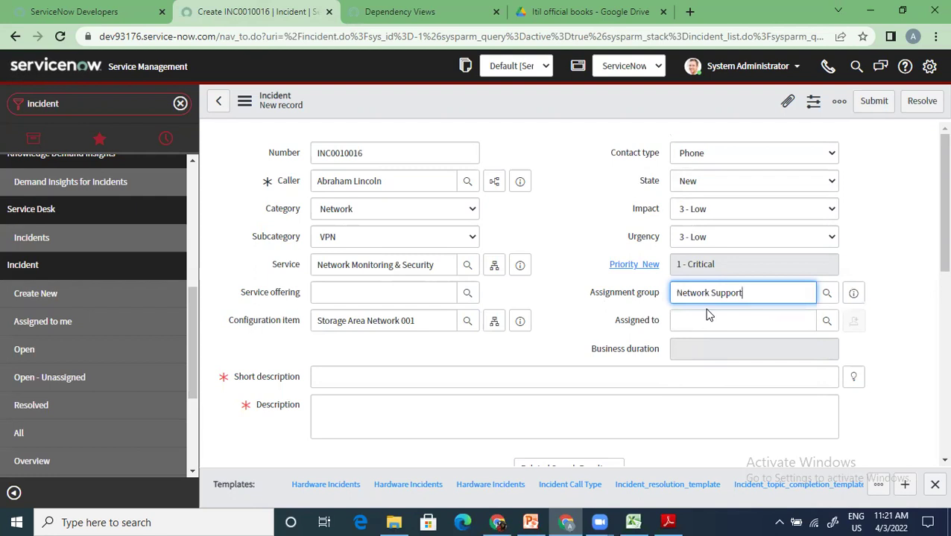
- Enter "Test Incident" as both the short description and the description of the incident
left_click(372, 377)
type("Test Incident")
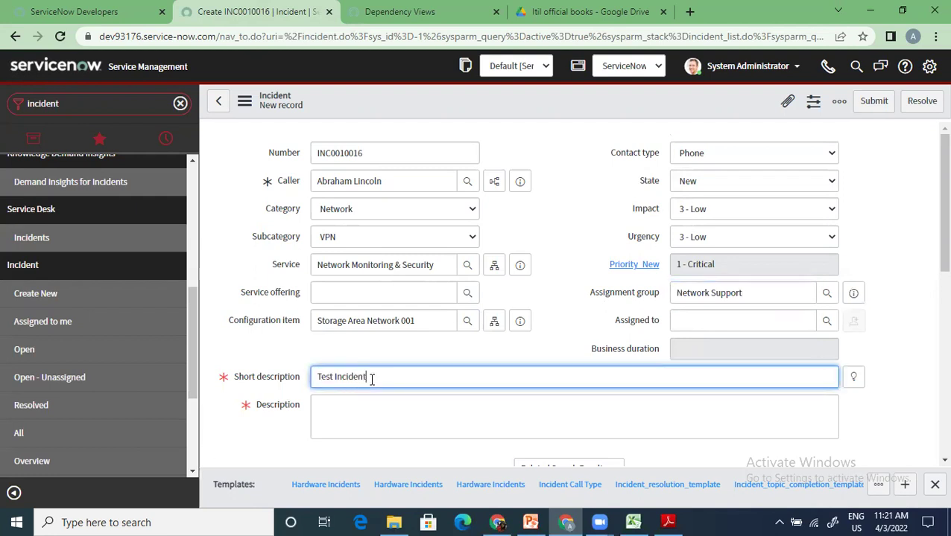
key("Tab")
type("Test Inciden")
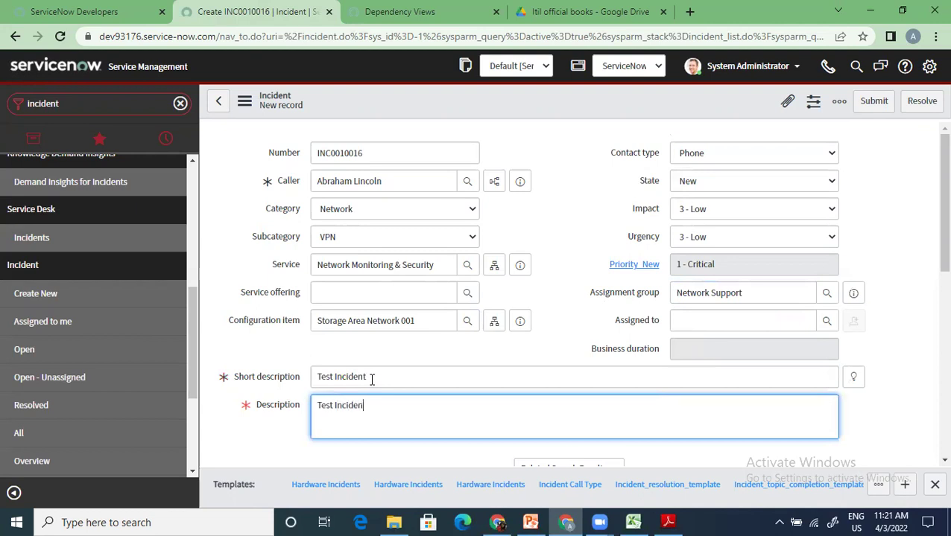
scroll(494, 336, "down", 7)
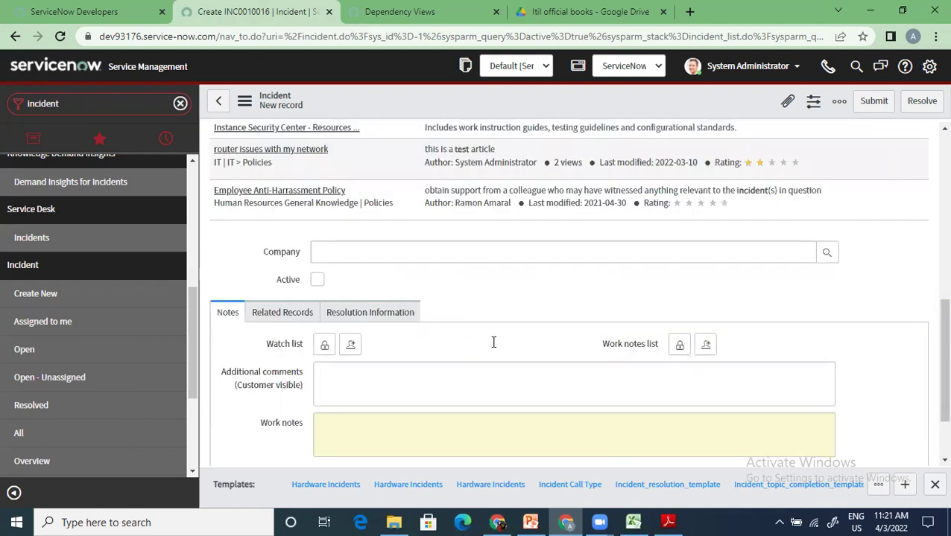
scroll(493, 342, "up", 4)
scroll(403, 351, "up", 2)
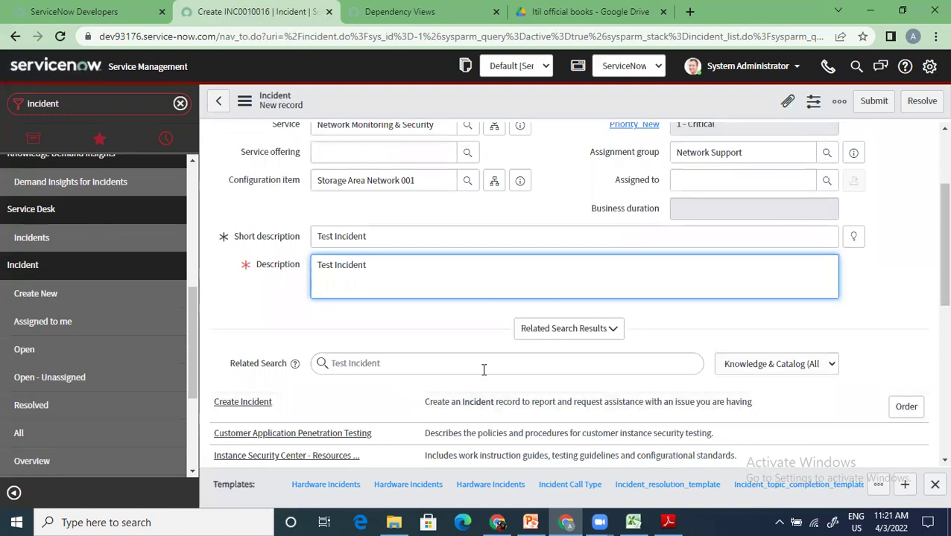
scroll(485, 372, "down", 2)
scroll(332, 372, "up", 2)
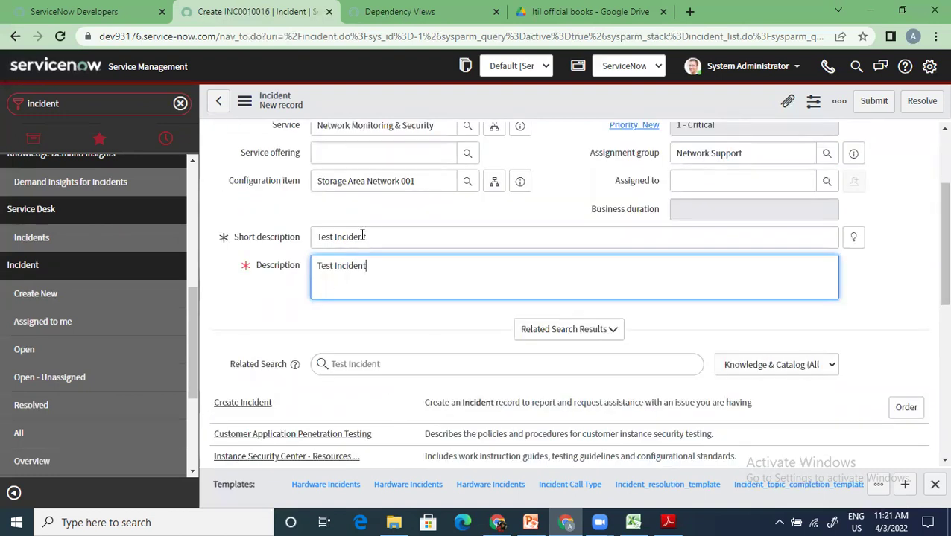
- Extend both the short description and the description of the incident to "Test Incident for networks"
left_click(373, 233)
type("for networks")
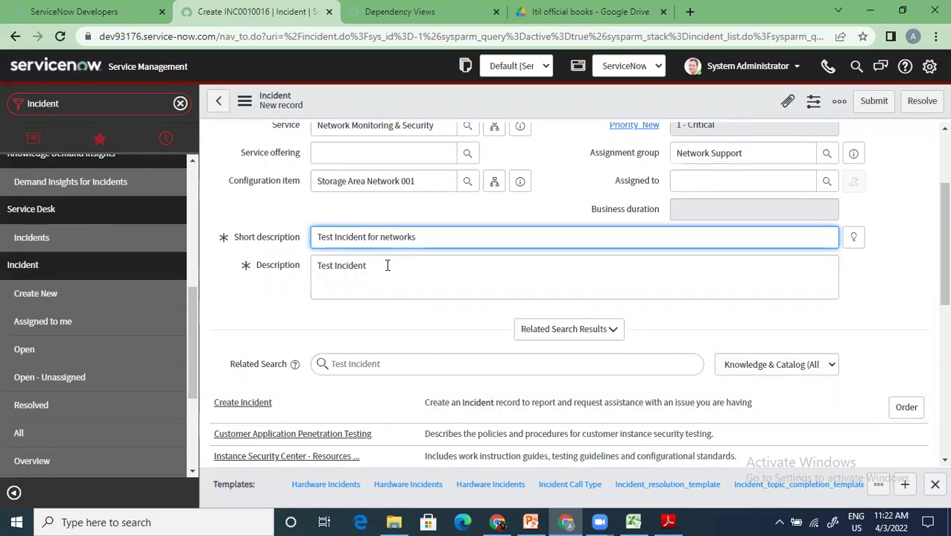
left_click_drag(422, 237, 237, 244)
key("ctrl+c")
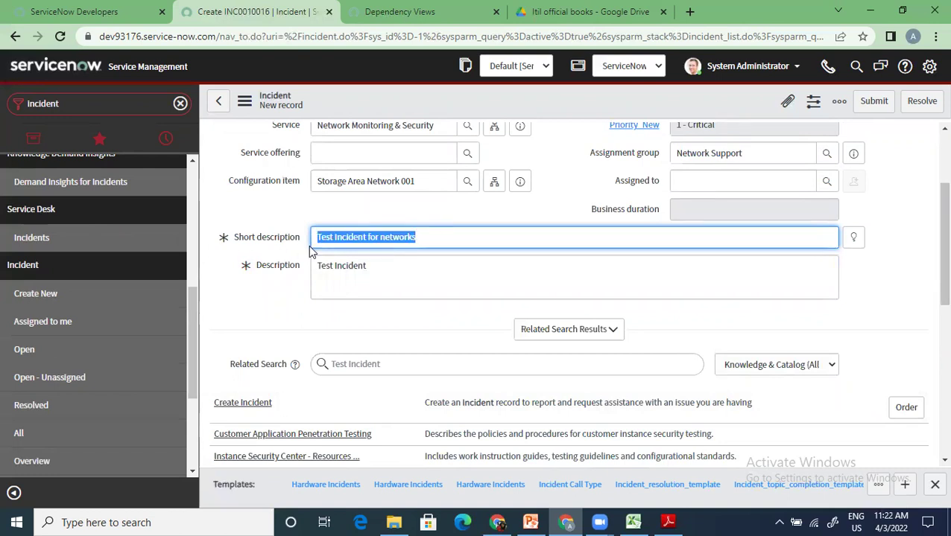
left_click_drag(380, 266, 246, 269)
key("ctrl+v")
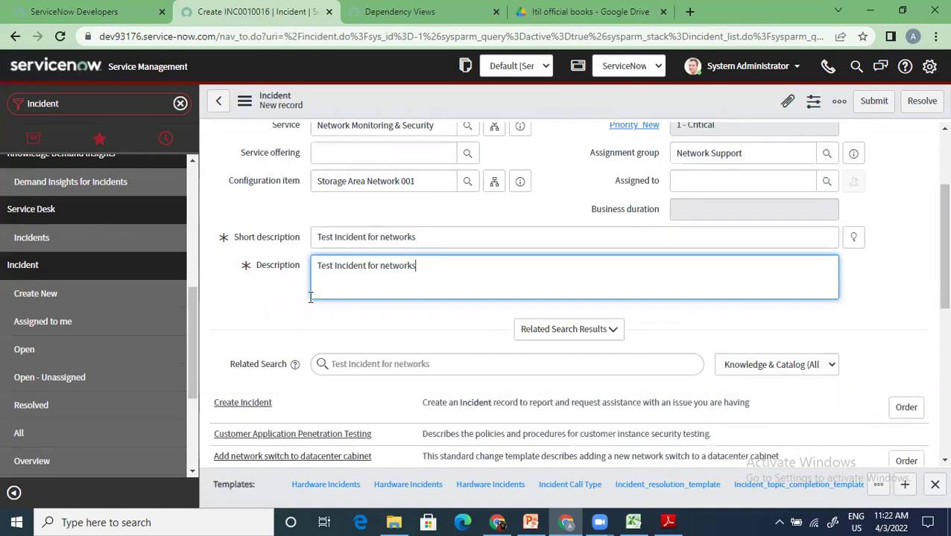
- Review the completed form and save the new incident record, keeping it open
scroll(373, 384, "down", 3)
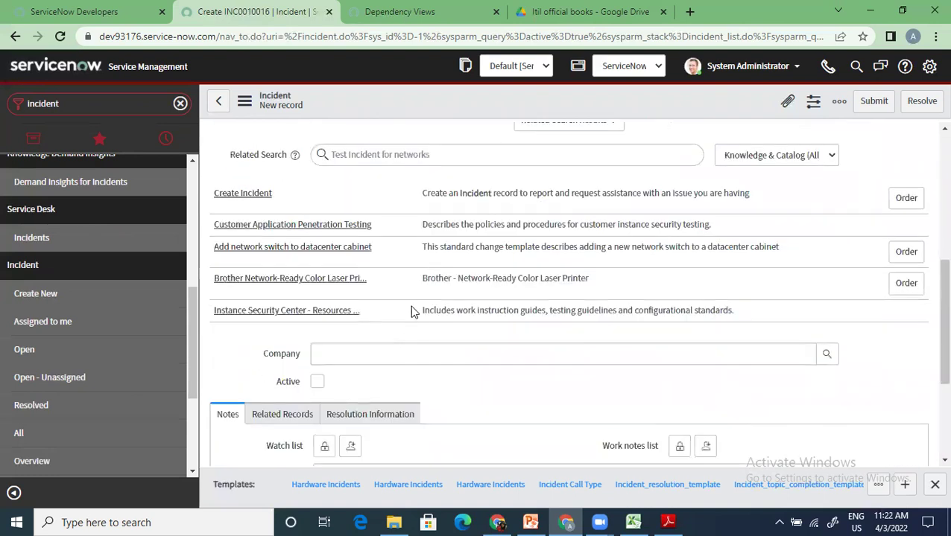
scroll(408, 301, "up", 1)
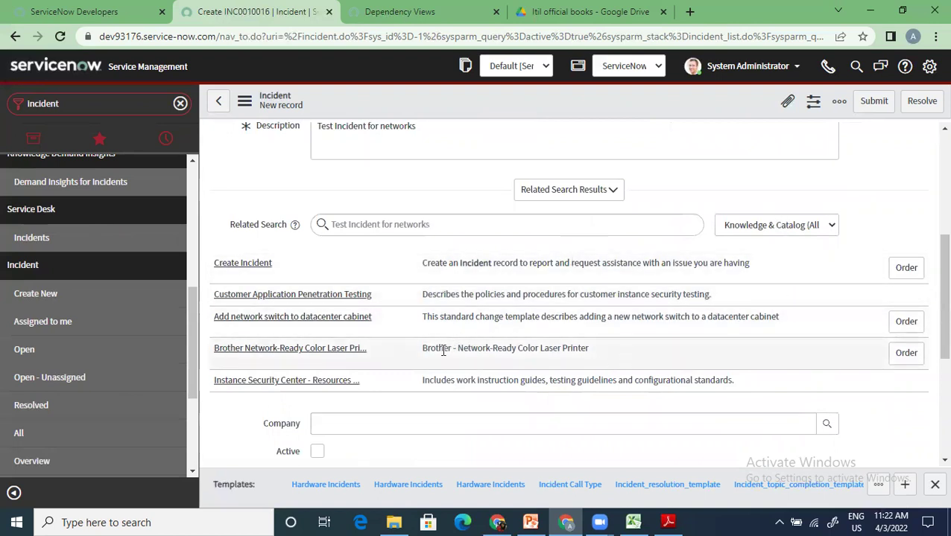
scroll(438, 370, "down", 2)
scroll(437, 370, "up", 3)
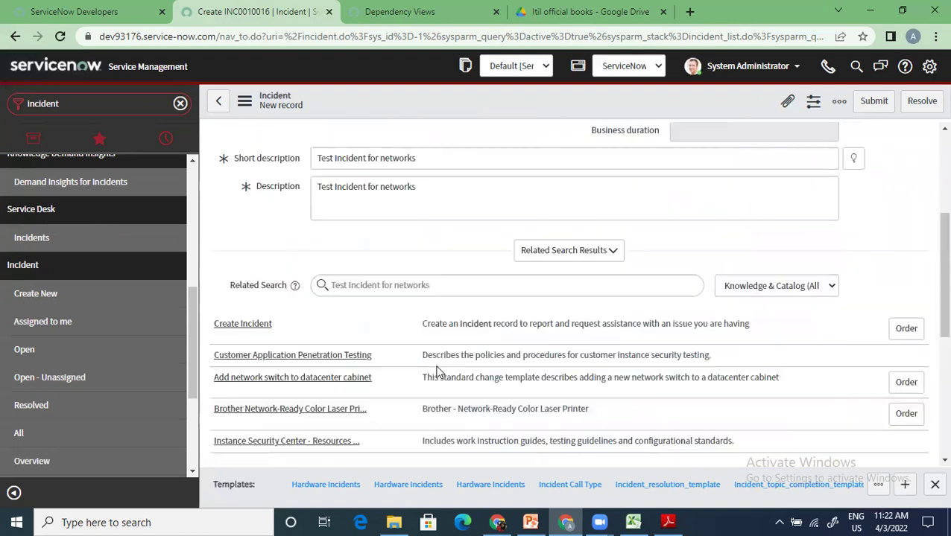
scroll(437, 367, "down", 4)
scroll(436, 365, "up", 6)
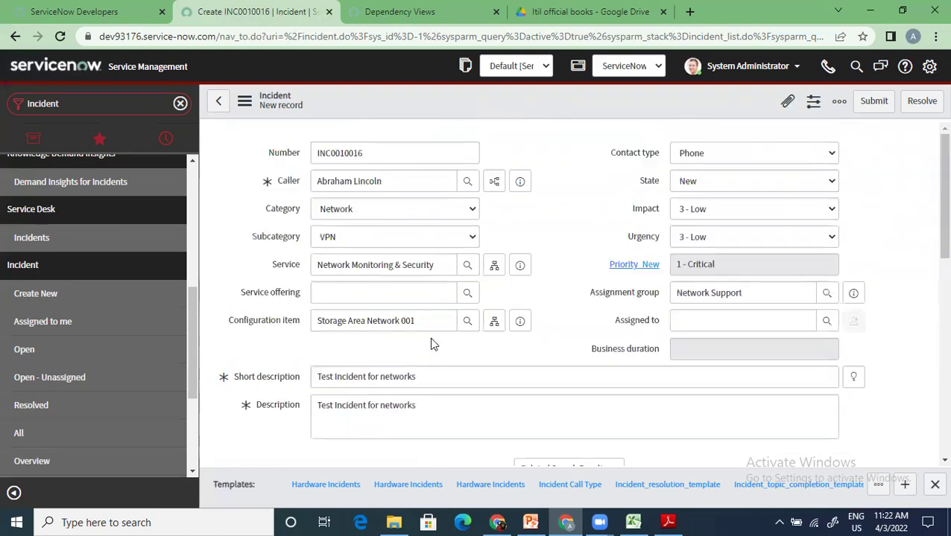
right_click(473, 100)
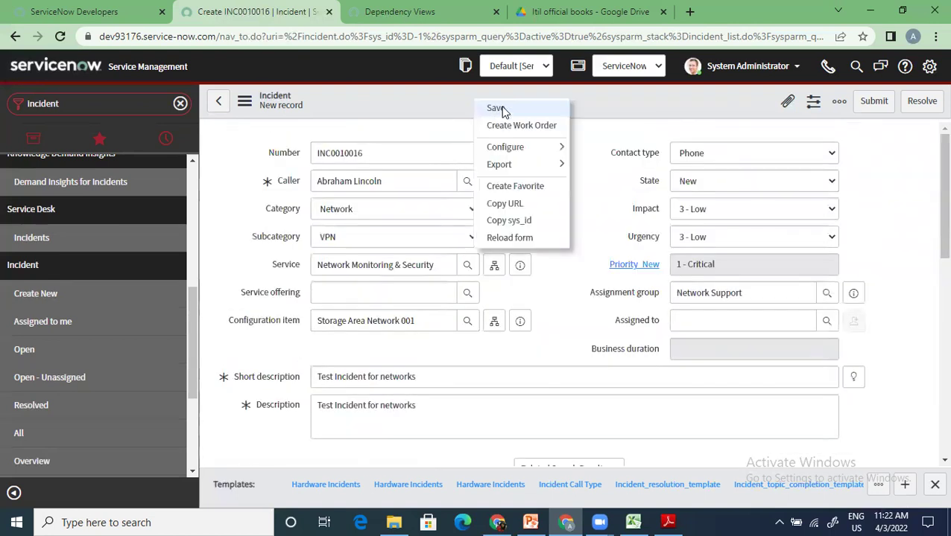
left_click(499, 109)
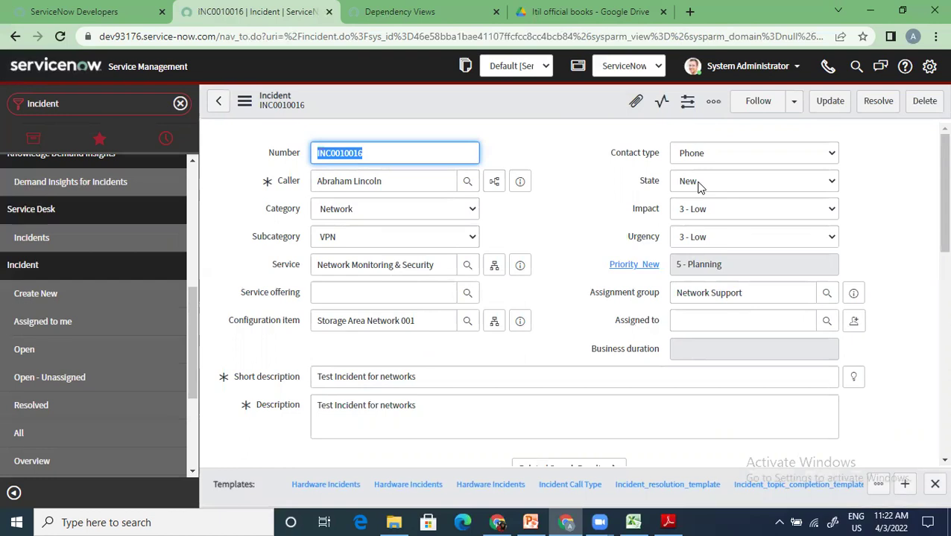
- Change the incident's state to In Progress and save the record
left_click(699, 186)
left_click(686, 210)
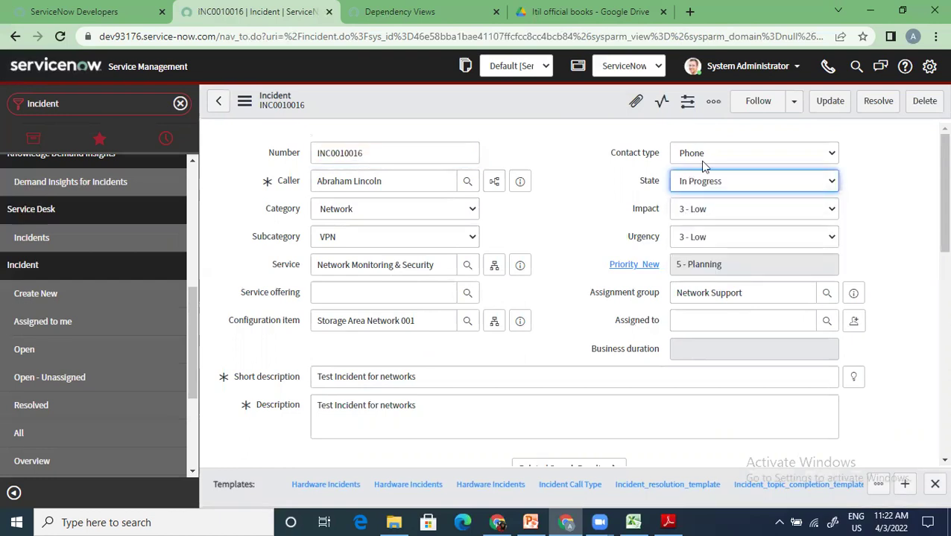
right_click(521, 105)
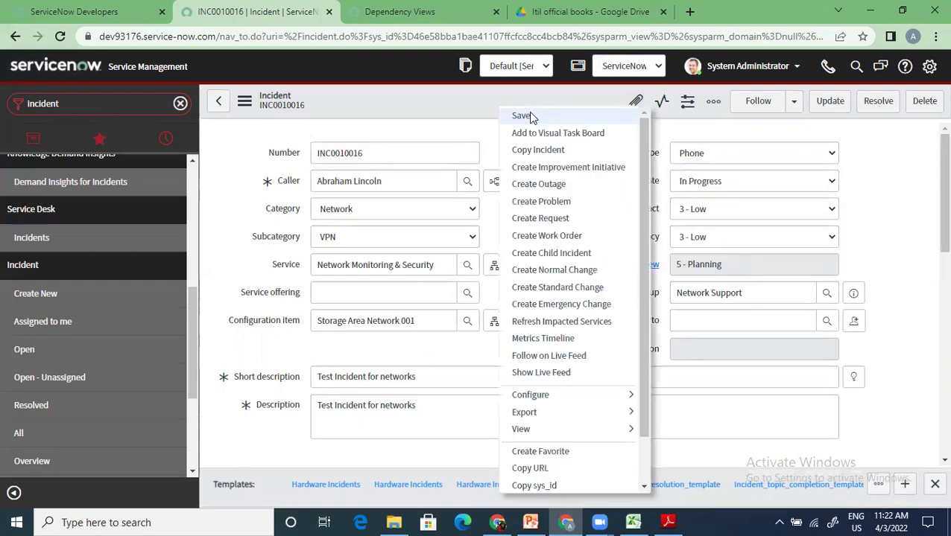
left_click(524, 115)
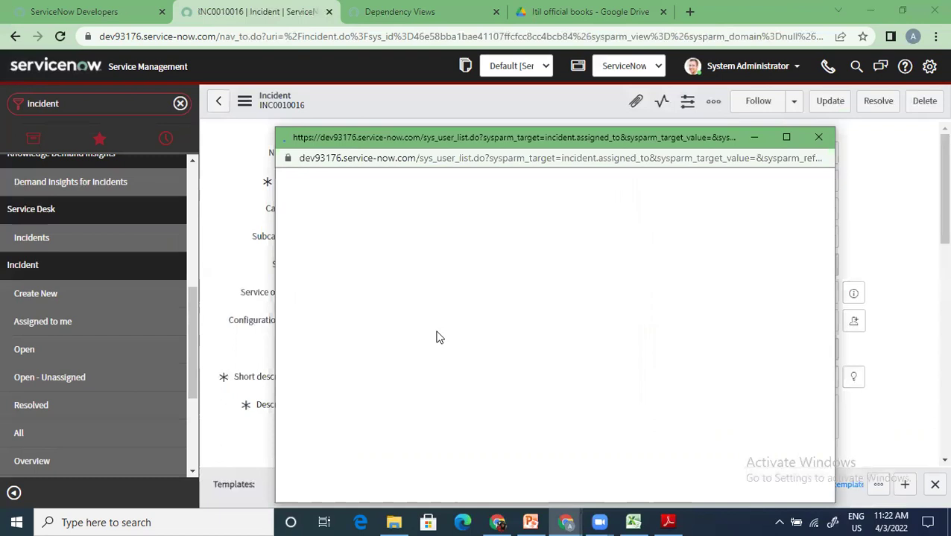
- Reassign the incident to the Hardware group and its first listed member, and save the record
left_click(818, 137)
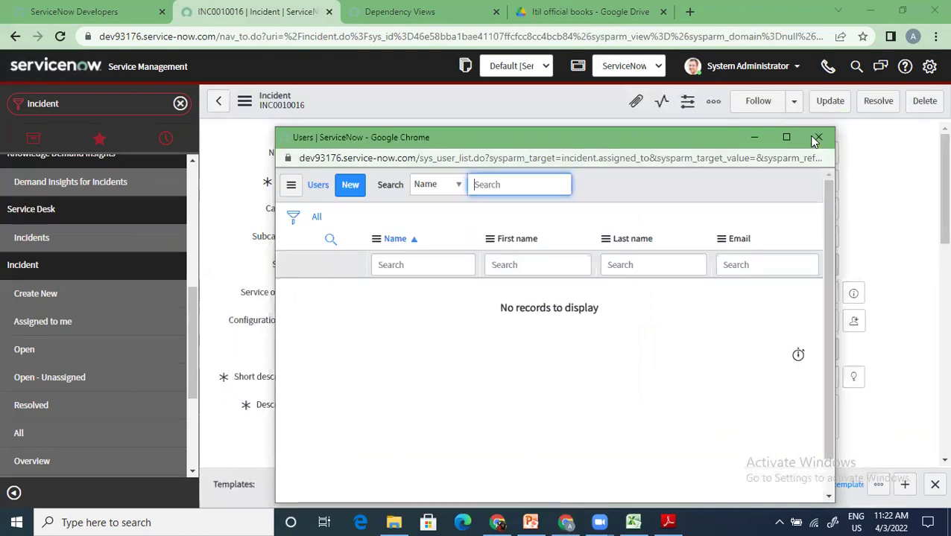
left_click_drag(769, 293, 663, 283)
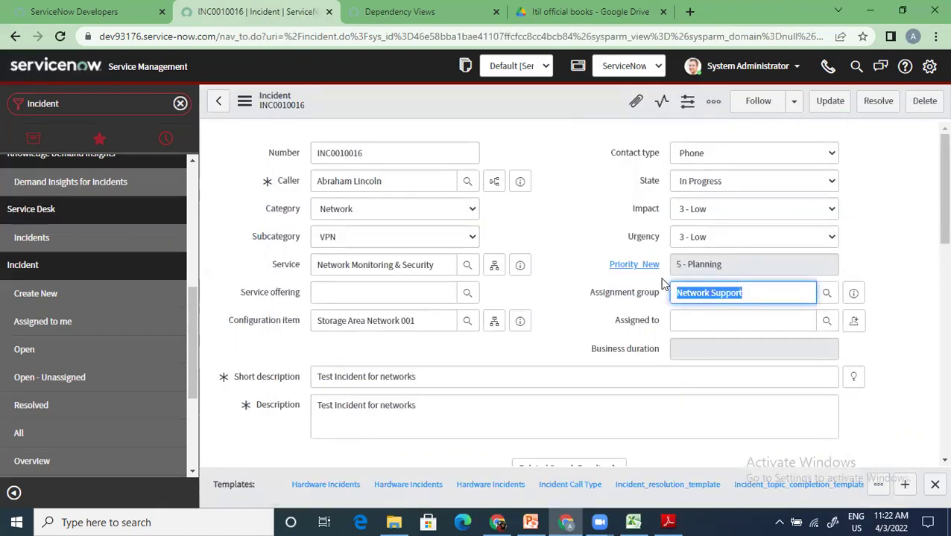
type("*hard")
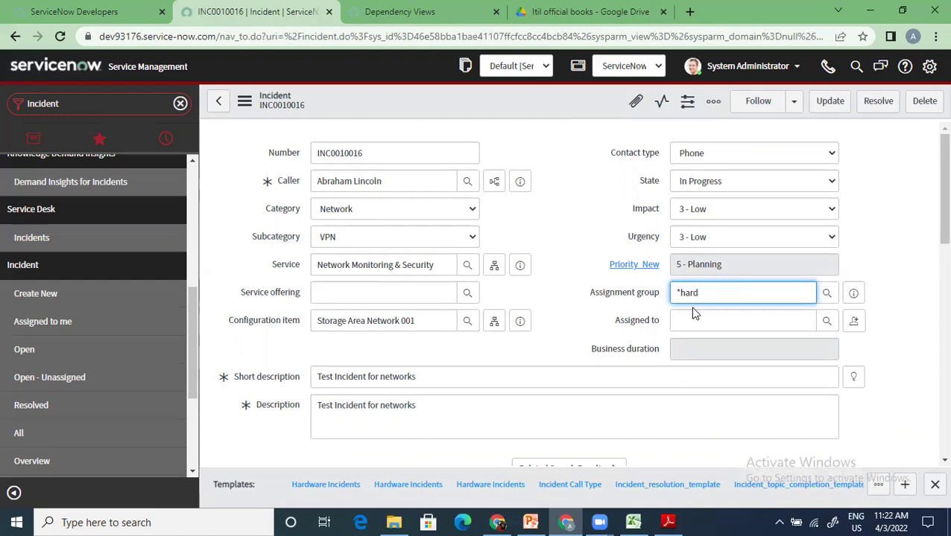
left_click(721, 323)
left_click(826, 321)
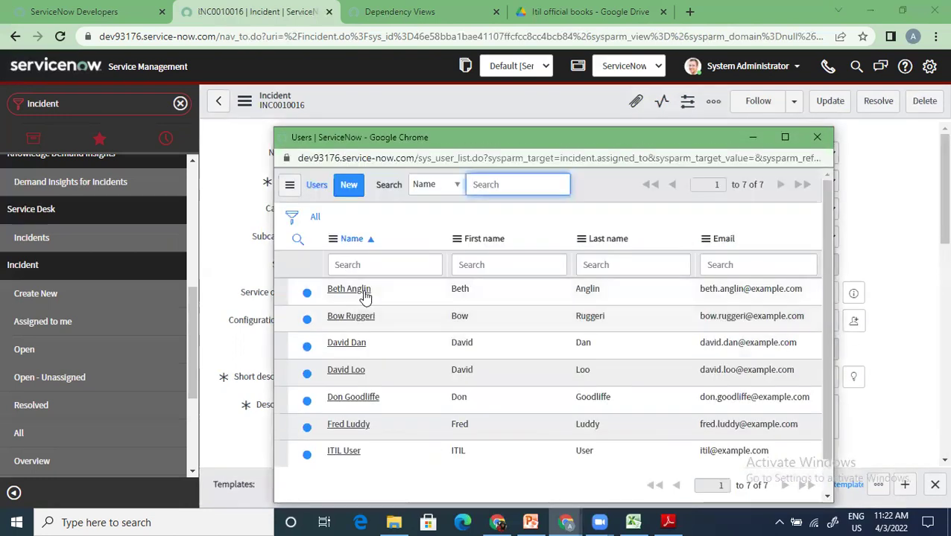
left_click(361, 292)
right_click(440, 111)
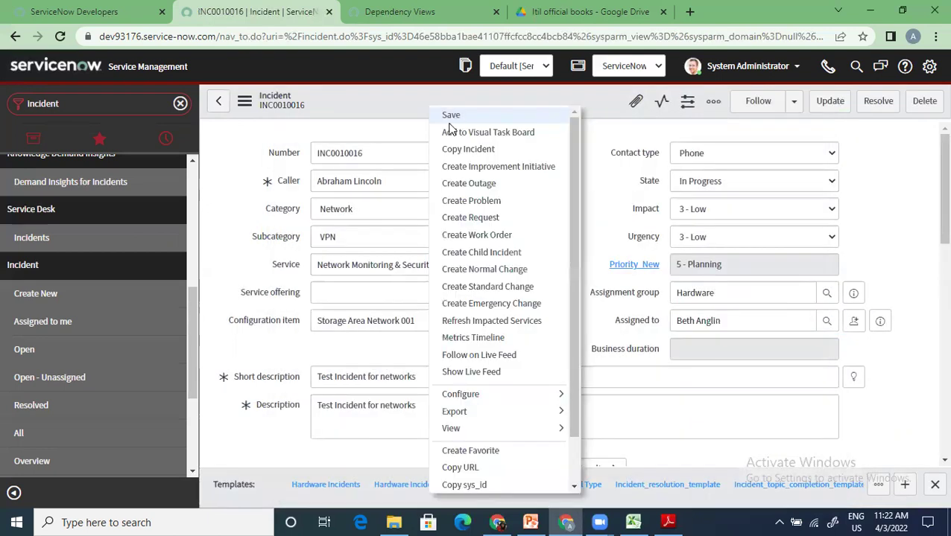
left_click(447, 118)
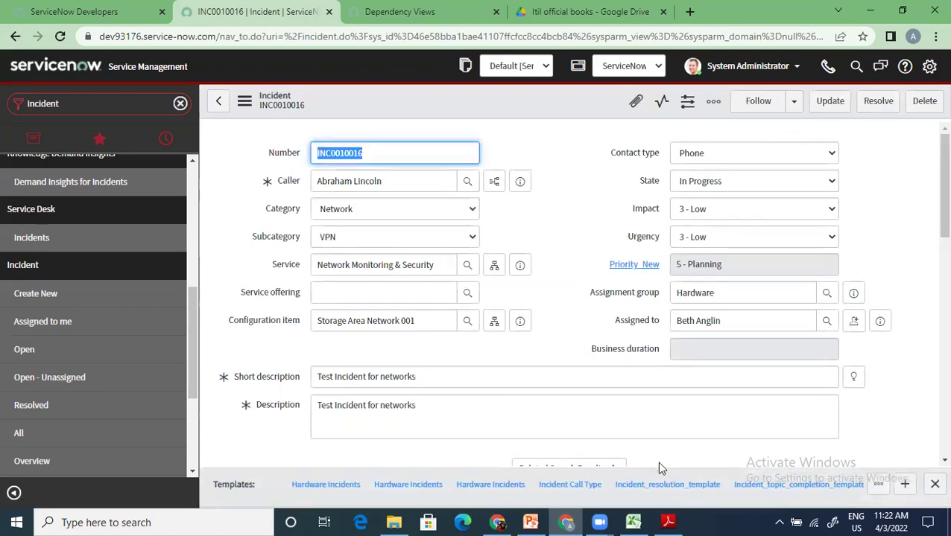
- Switch to PowerPoint to view the Incident Management process slide and return to the incident form
left_click(529, 521)
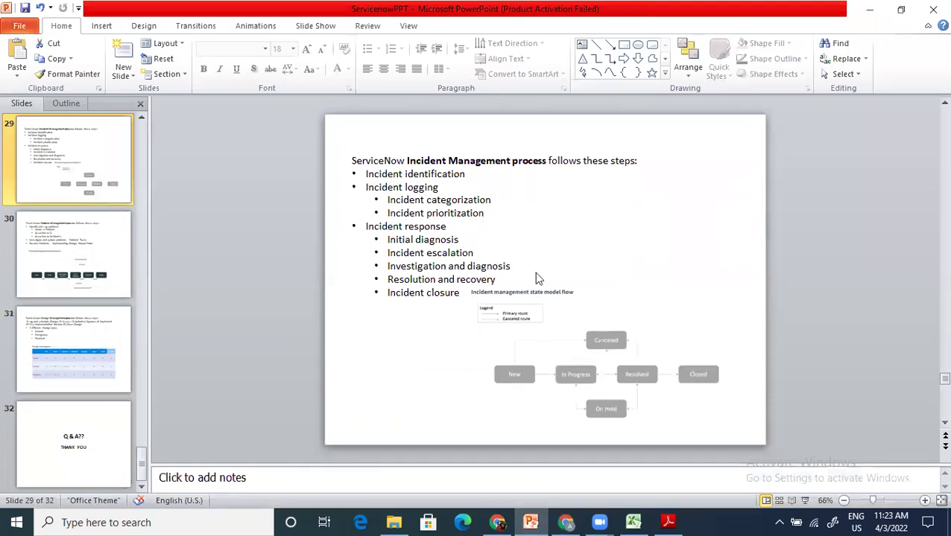
key("alt+Tab")
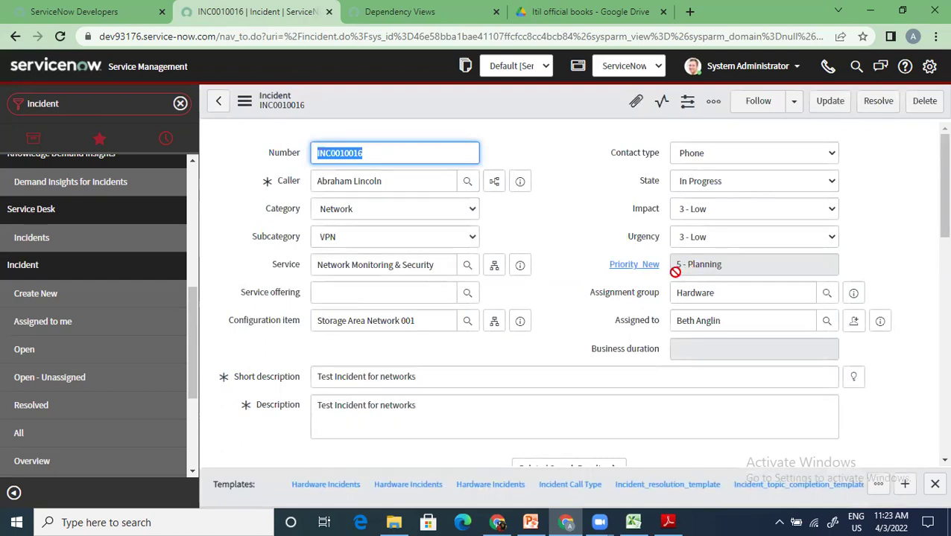
- Set the incident's impact to 1 - High and its urgency to 2 - Medium
left_click(700, 209)
left_click(698, 225)
left_click(696, 239)
left_click(696, 255)
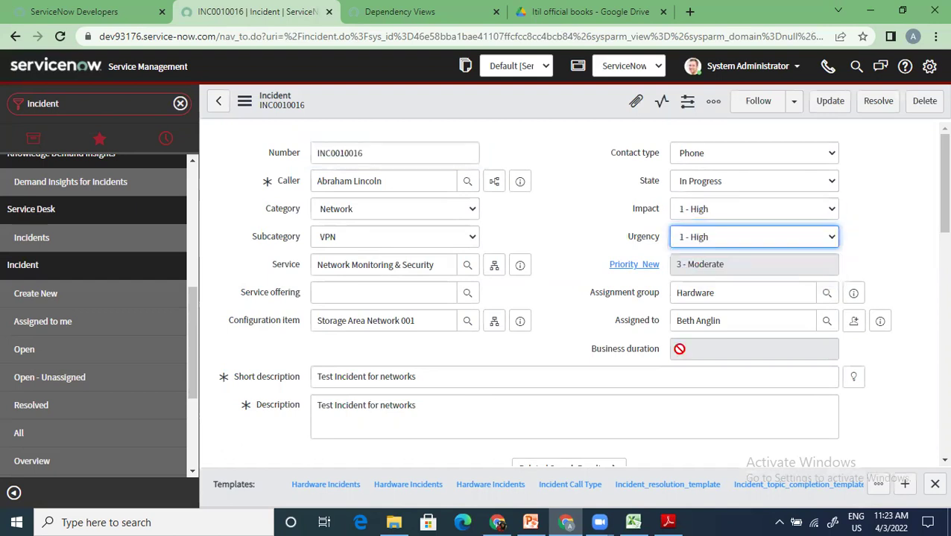
left_click(706, 237)
key("Down")
key("Return")
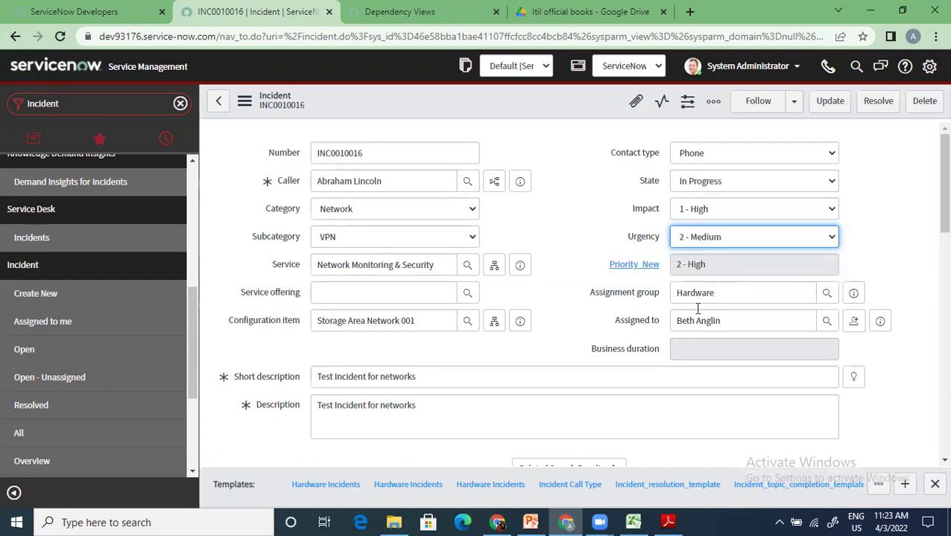
- Add the work note "priority change" to the incident and save the record
right_click(564, 101)
left_click(602, 105)
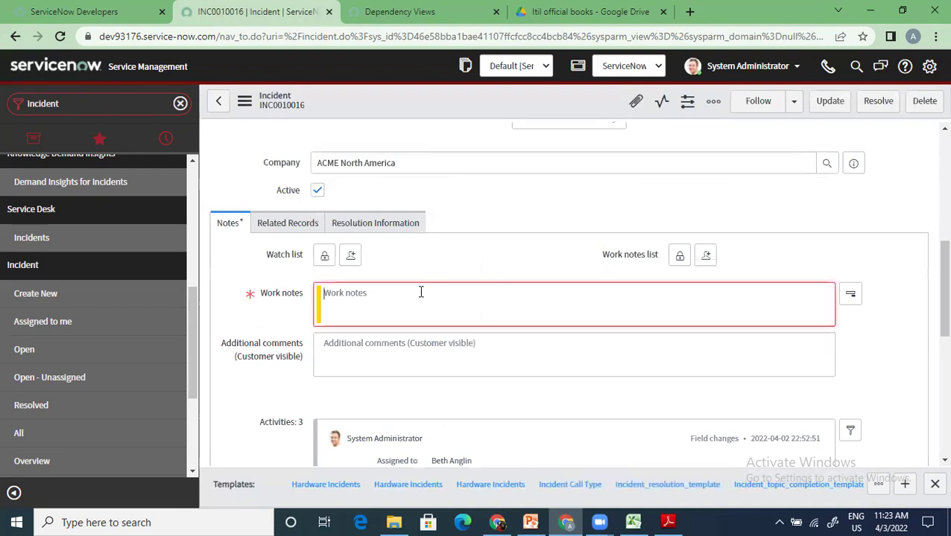
scroll(423, 297, "up", 3)
scroll(422, 313, "down", 3)
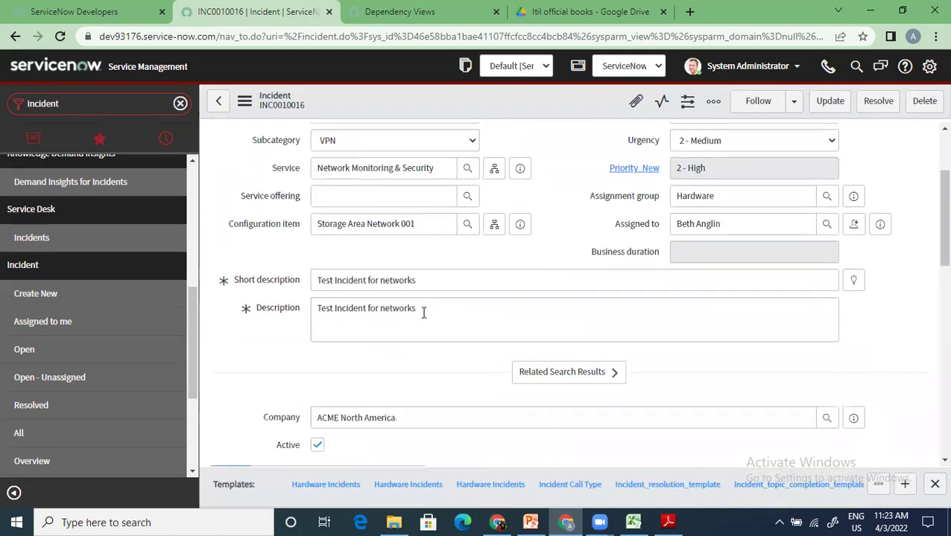
type("p")
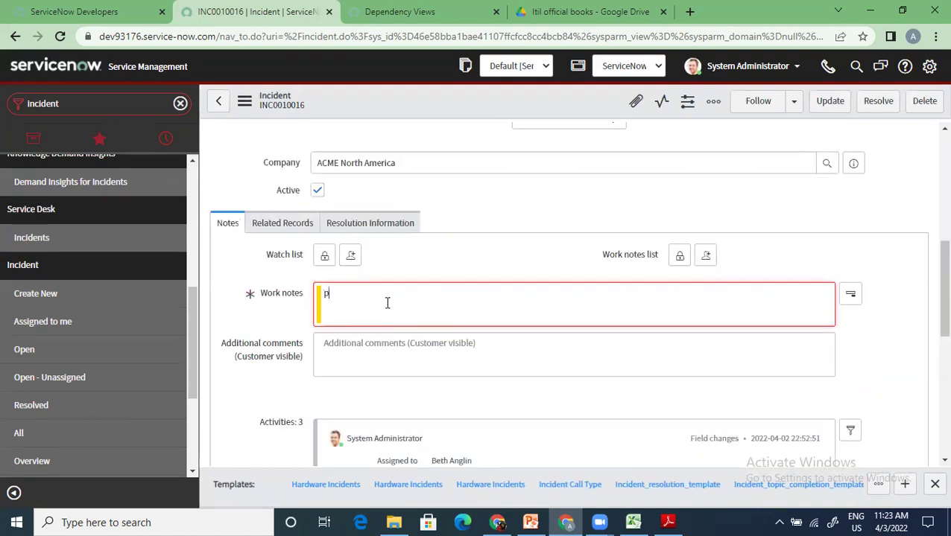
type("riority change")
right_click(512, 95)
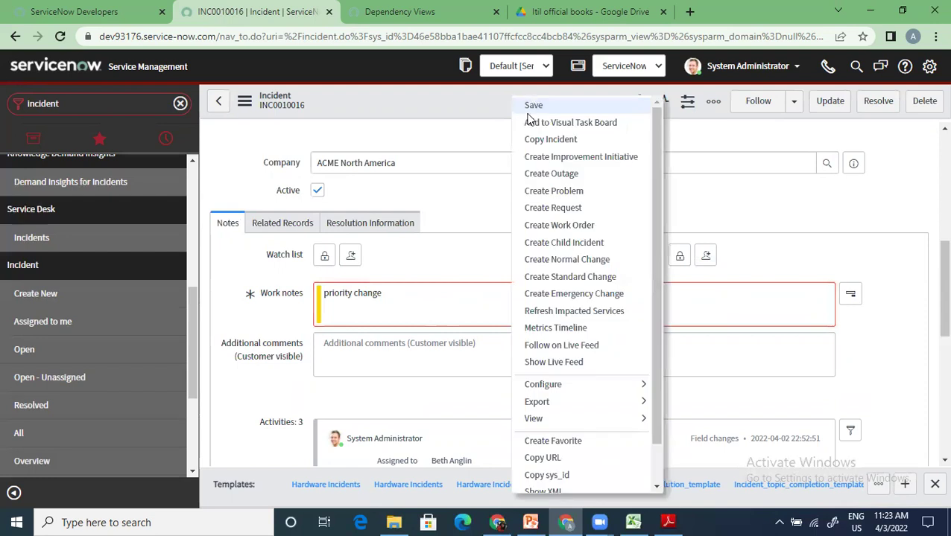
left_click(530, 103)
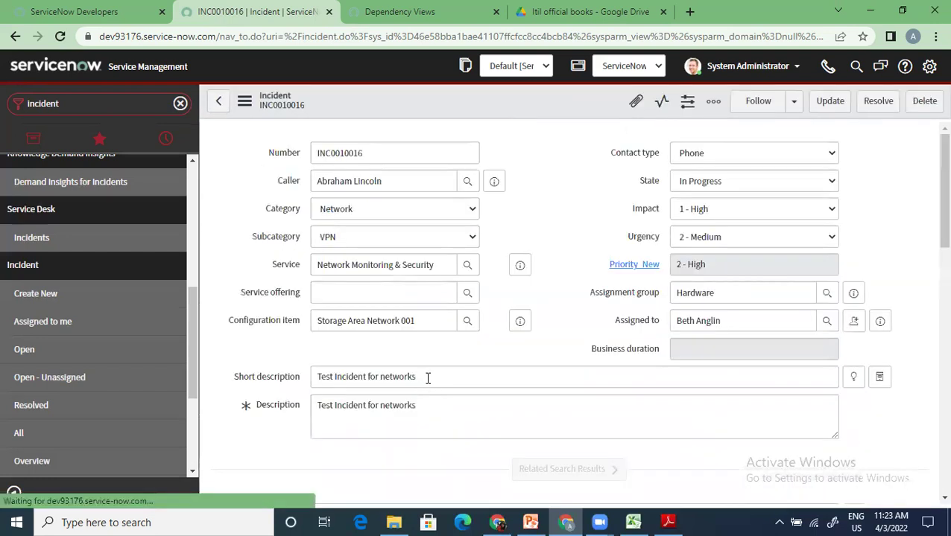
- Review the saved incident's notes and assignment group, and check the Incident Management process slide in PowerPoint
scroll(428, 378, "down", 4)
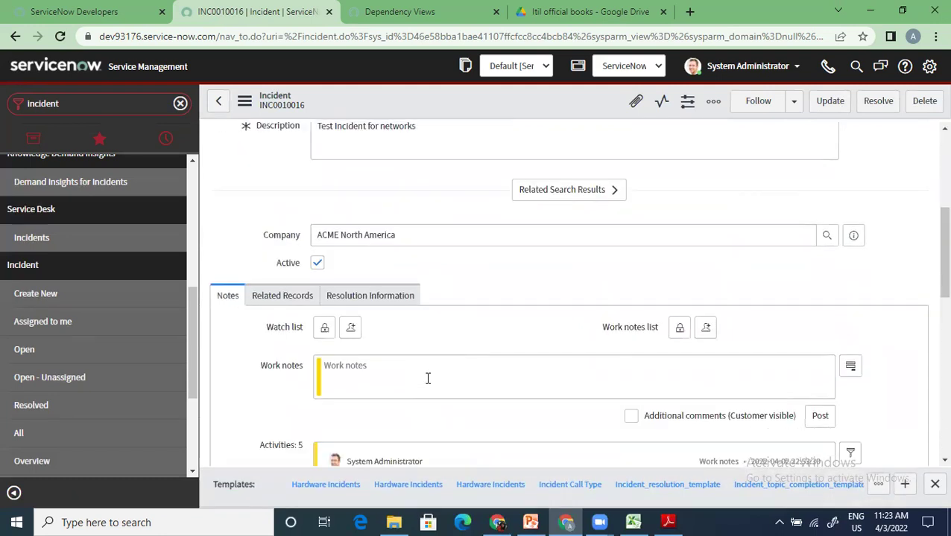
key("alt+Tab")
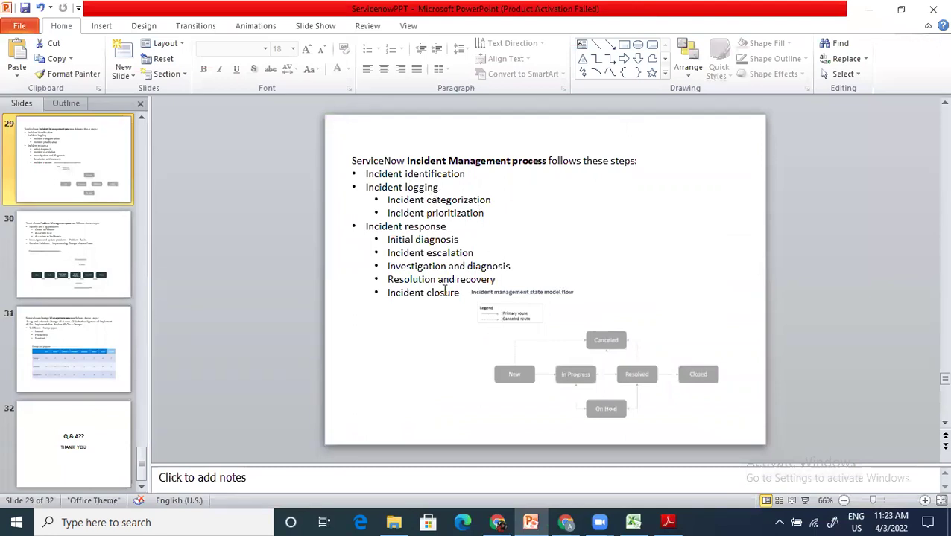
key("alt+Tab")
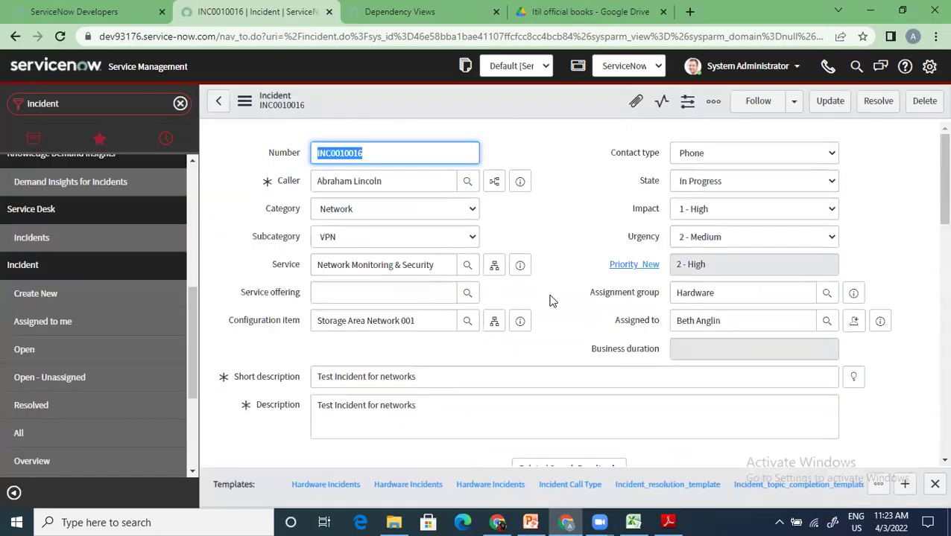
scroll(550, 298, "down", 1)
scroll(550, 298, "down", 3)
scroll(565, 284, "up", 5)
double_click(737, 293)
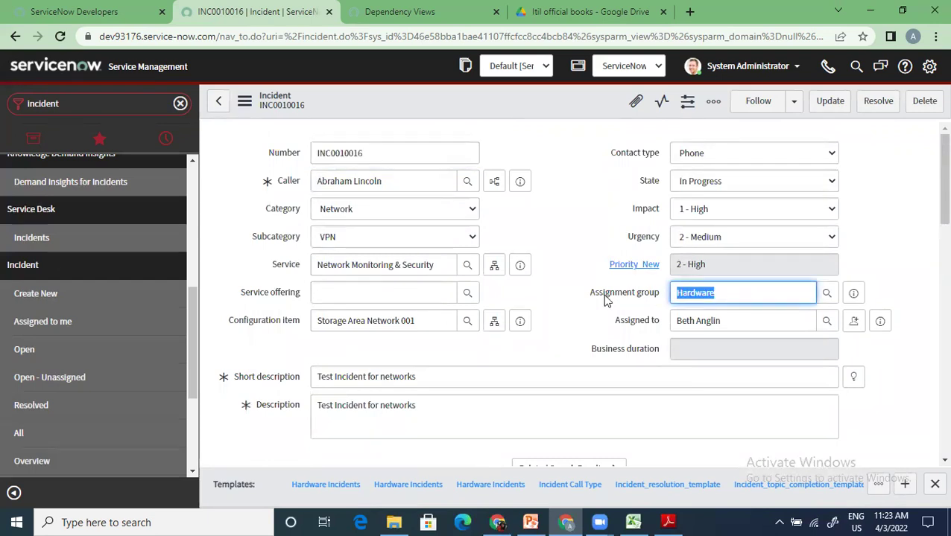
- Load the incident's related lists, examine the Task SLAs and return to the start of the form
scroll(521, 326, "down", 15)
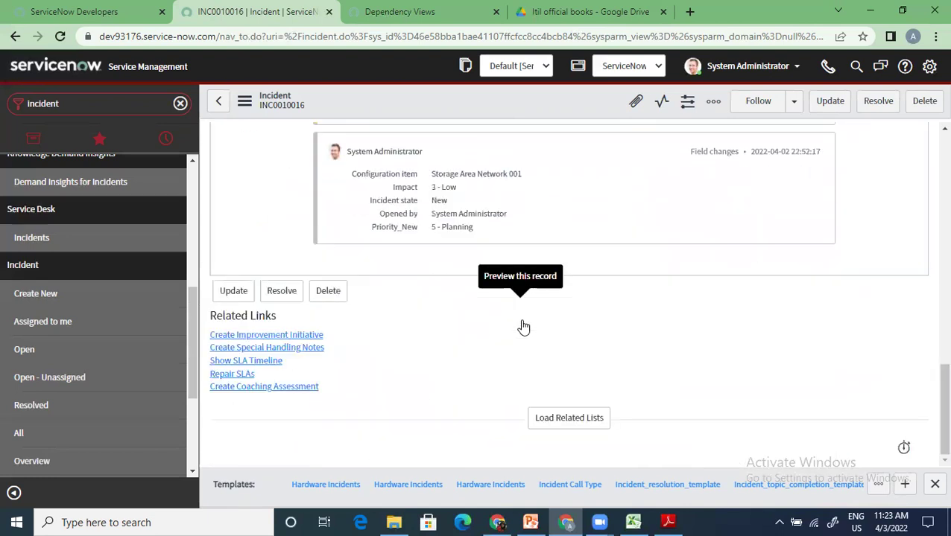
left_click(578, 424)
scroll(533, 396, "down", 2)
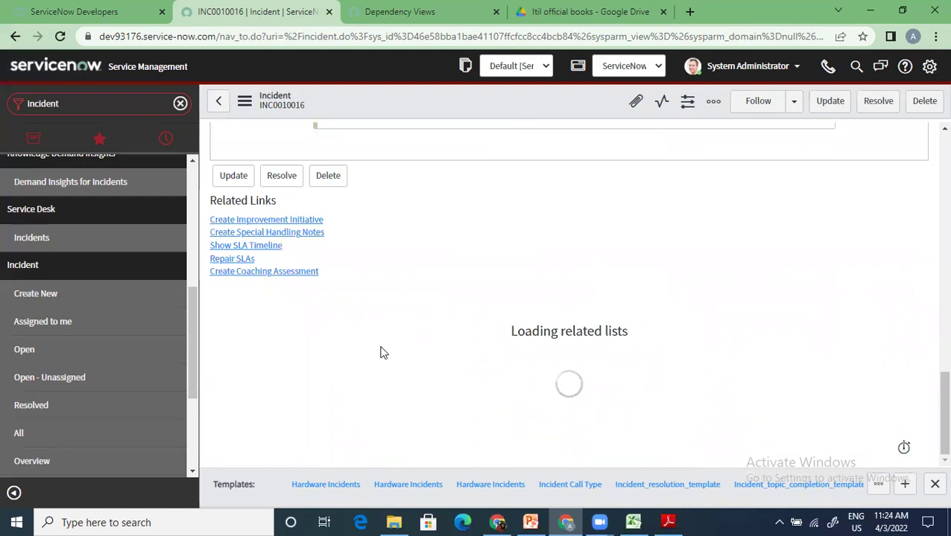
scroll(380, 360, "down", 2)
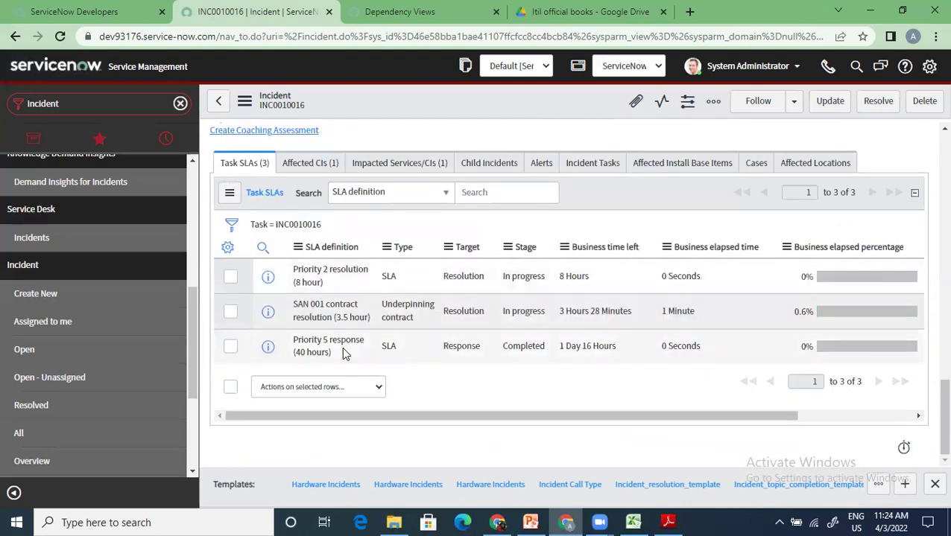
scroll(342, 347, "up", 15)
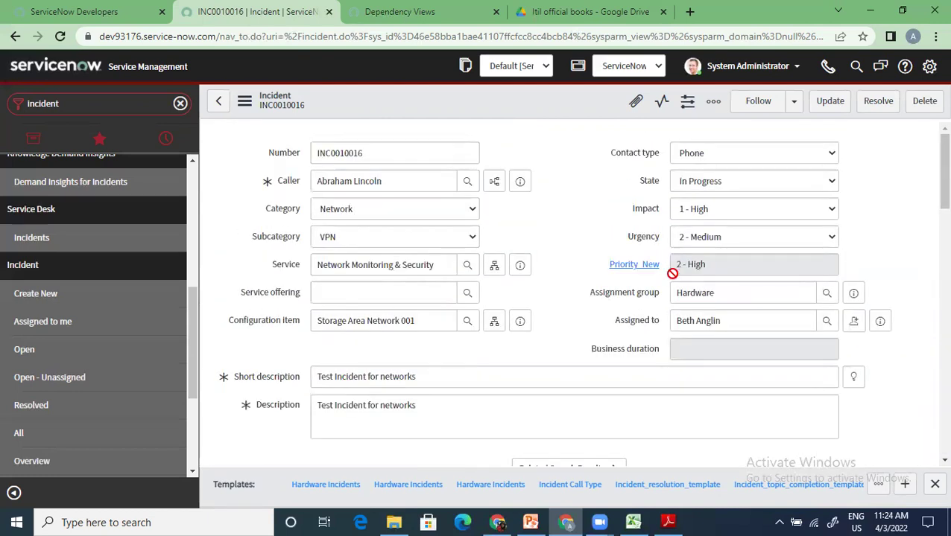
- Examine the incident's Task SLAs alongside its priority, short description and notes
scroll(370, 392, "down", 15)
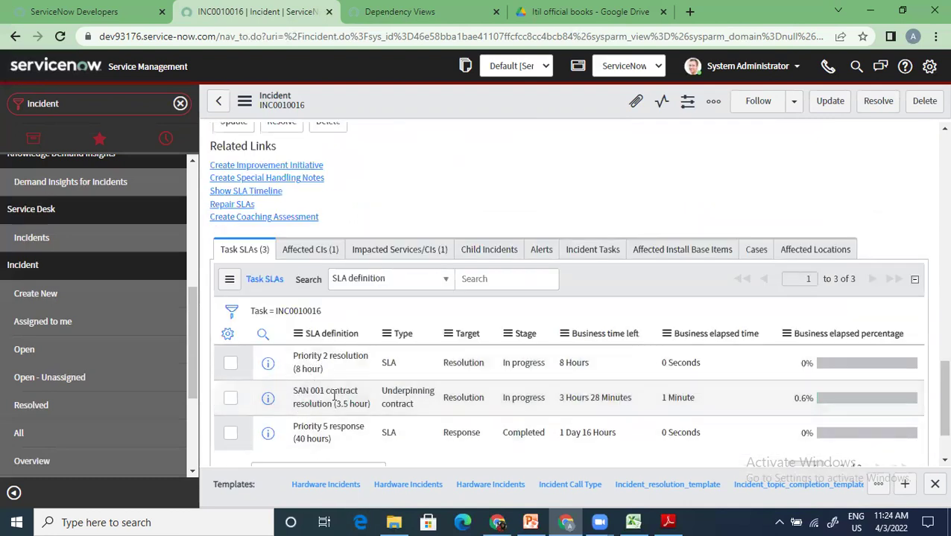
scroll(339, 402, "up", 15)
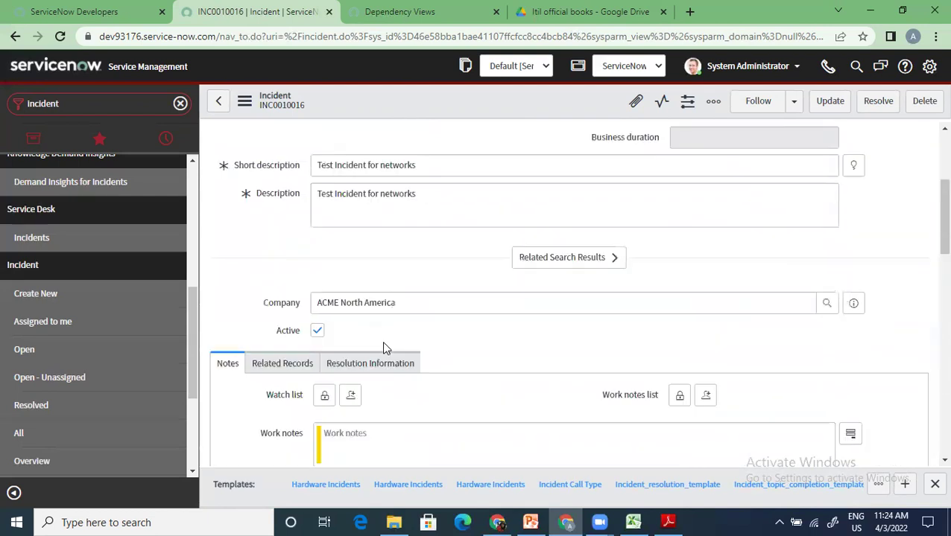
scroll(395, 360, "down", 15)
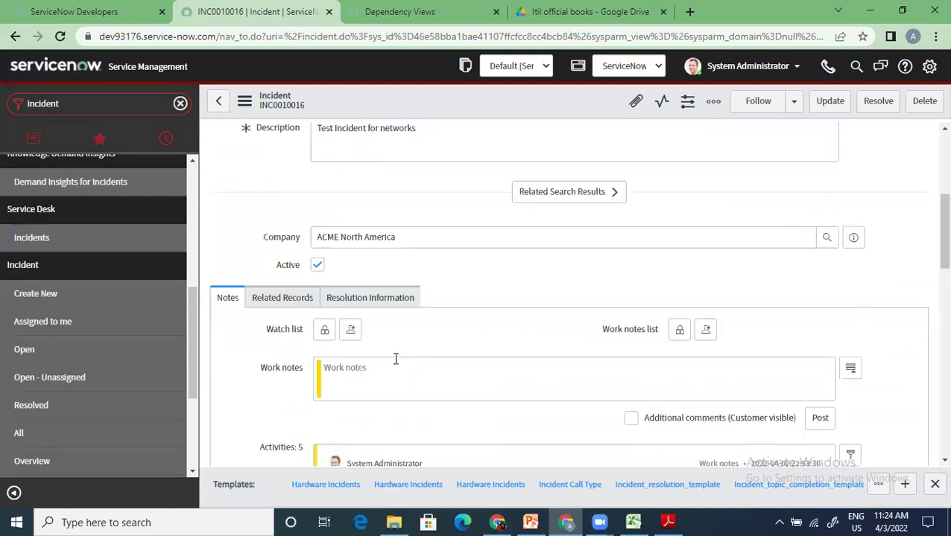
scroll(370, 403, "down", 2)
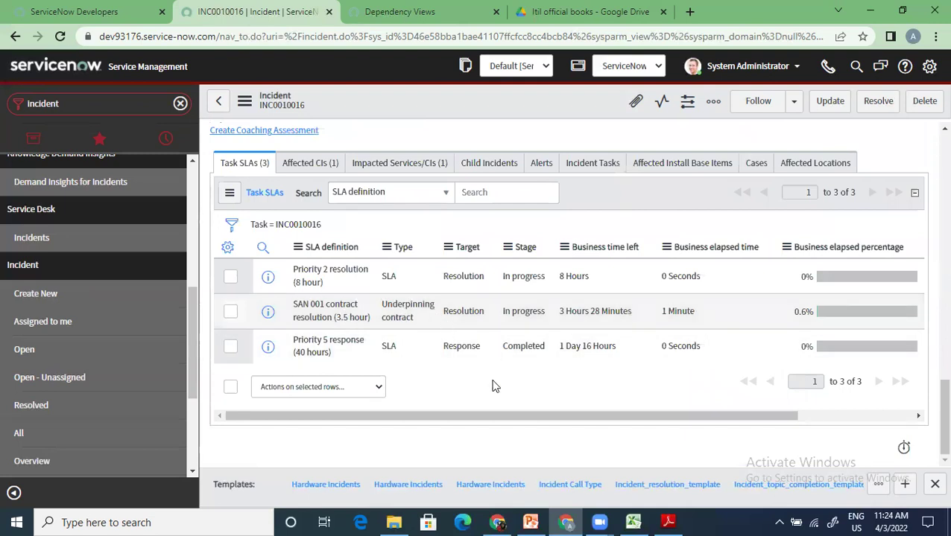
- Review the Service Level Agreement definition slide in PowerPoint, reselect the Incident Management process slide and return to ServiceNow
left_click(531, 522)
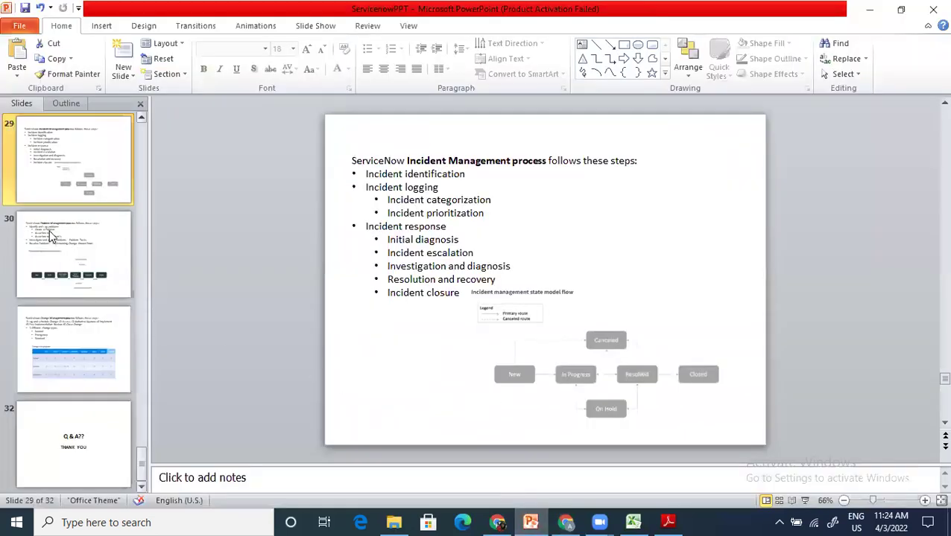
scroll(51, 235, "up", 3)
left_click(64, 251)
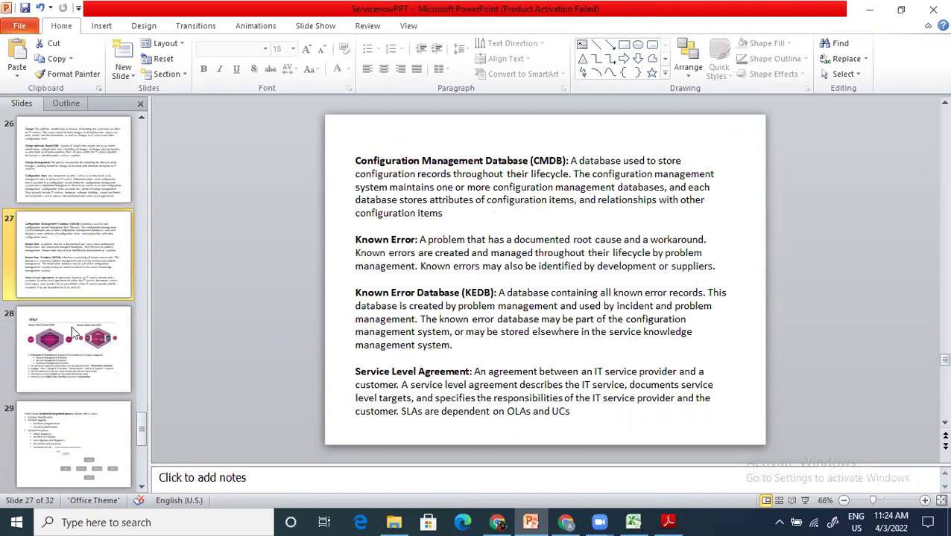
scroll(75, 335, "down", 3)
left_click(84, 176)
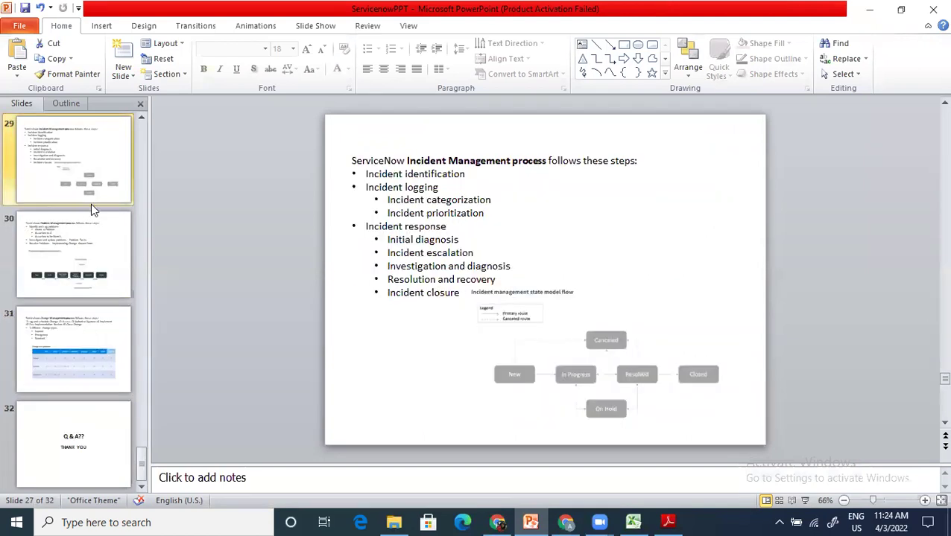
left_click(566, 523)
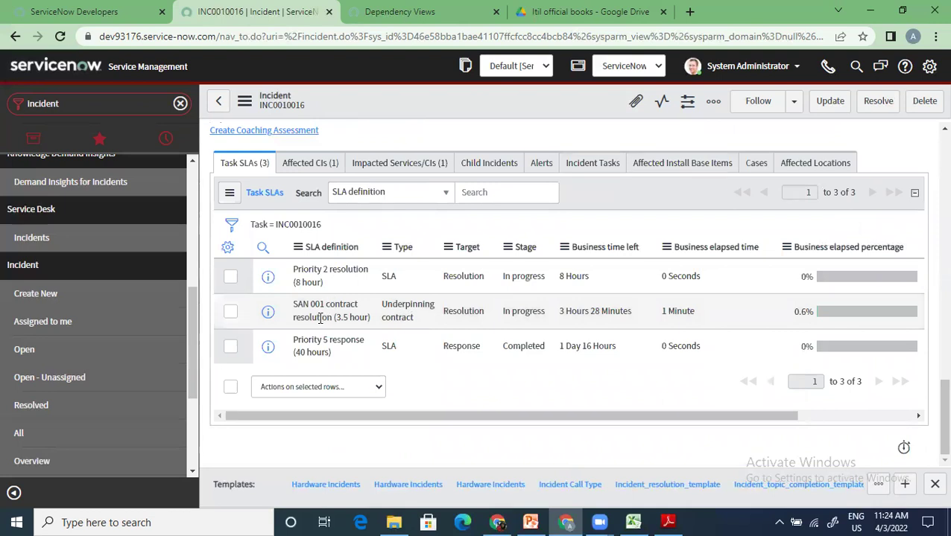
- Review the incident's Affected CIs, Impacted Services/CIs, Alerts and Incident Tasks related lists
scroll(321, 318, "up", 3)
scroll(318, 323, "down", 3)
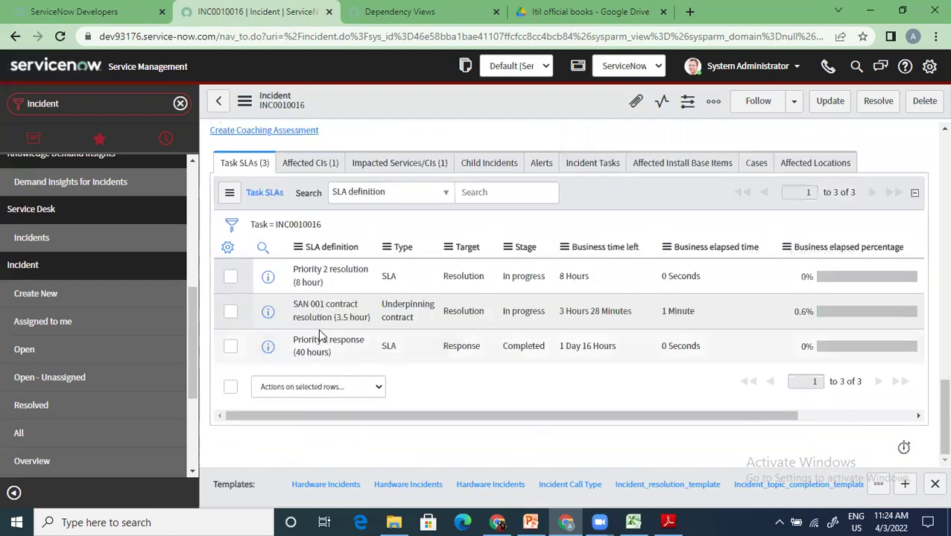
left_click(316, 163)
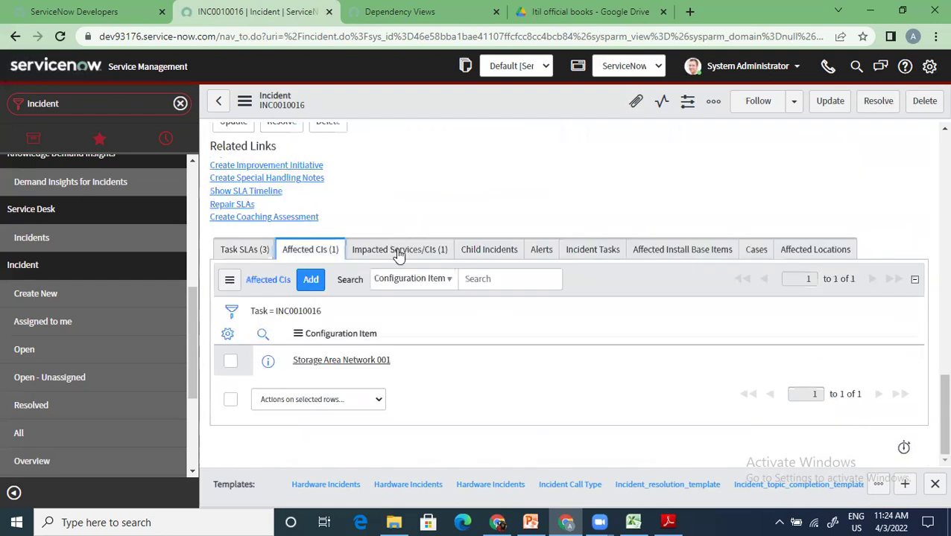
left_click(399, 251)
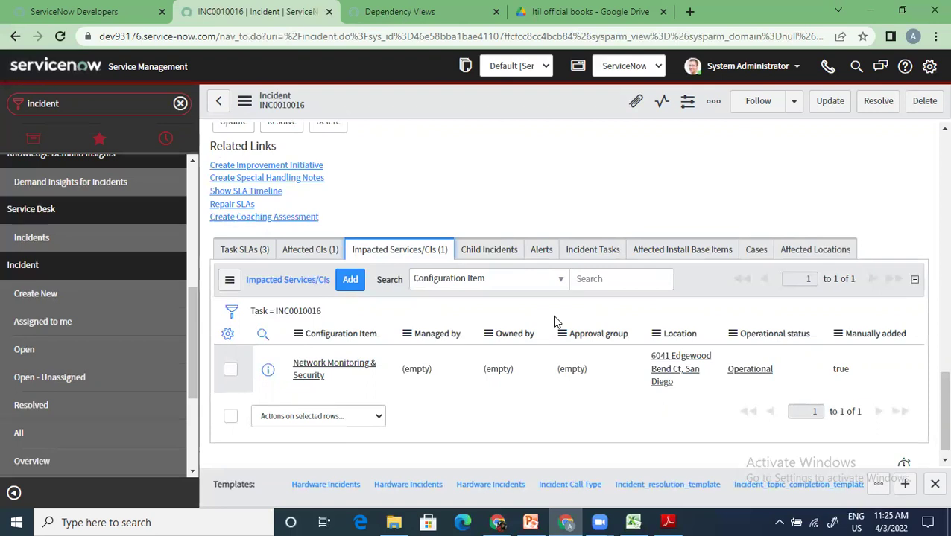
left_click(543, 252)
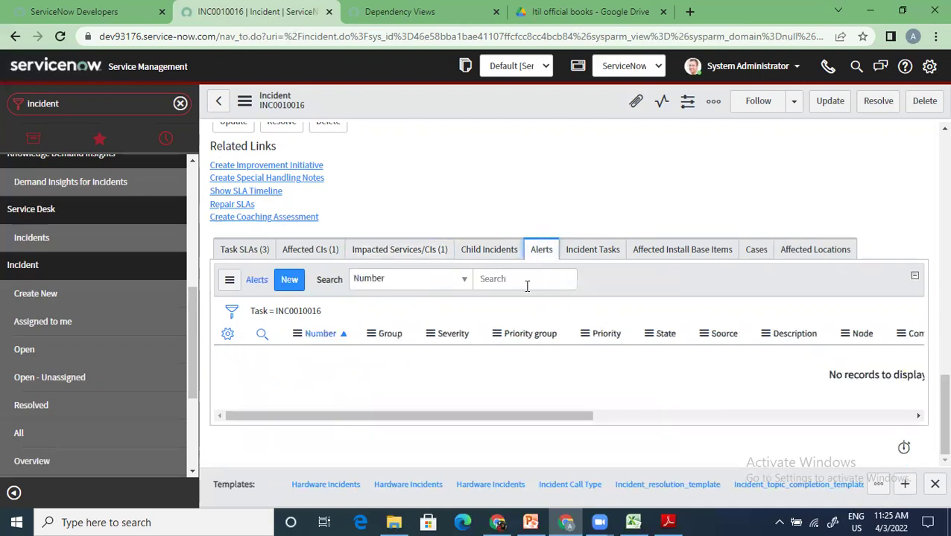
left_click(592, 251)
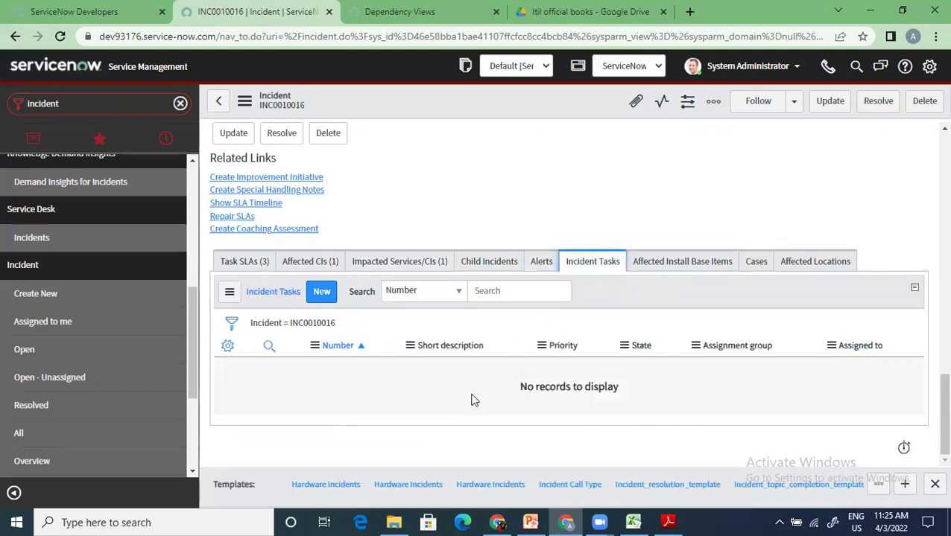
- Examine the incident form from its main fields through the notes to the Incident Tasks list
scroll(471, 400, "up", 20)
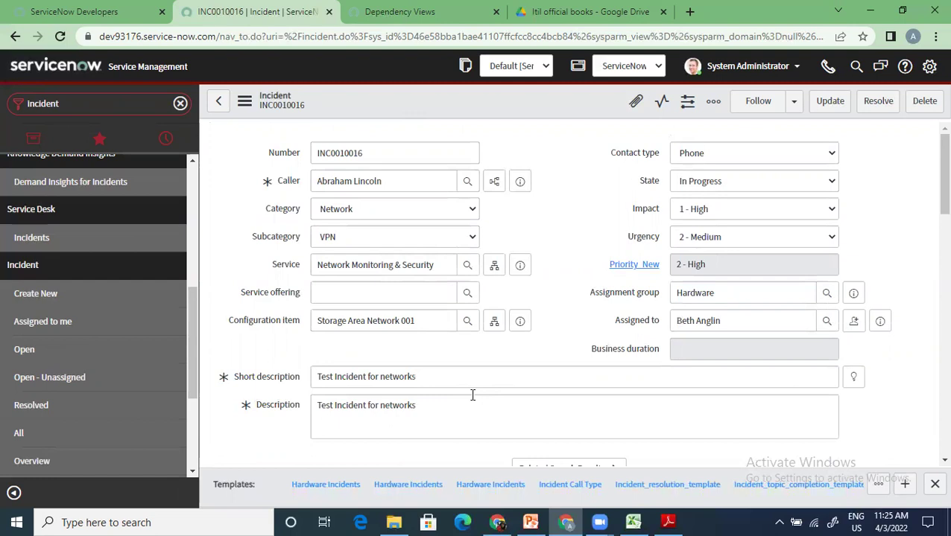
scroll(472, 395, "down", 20)
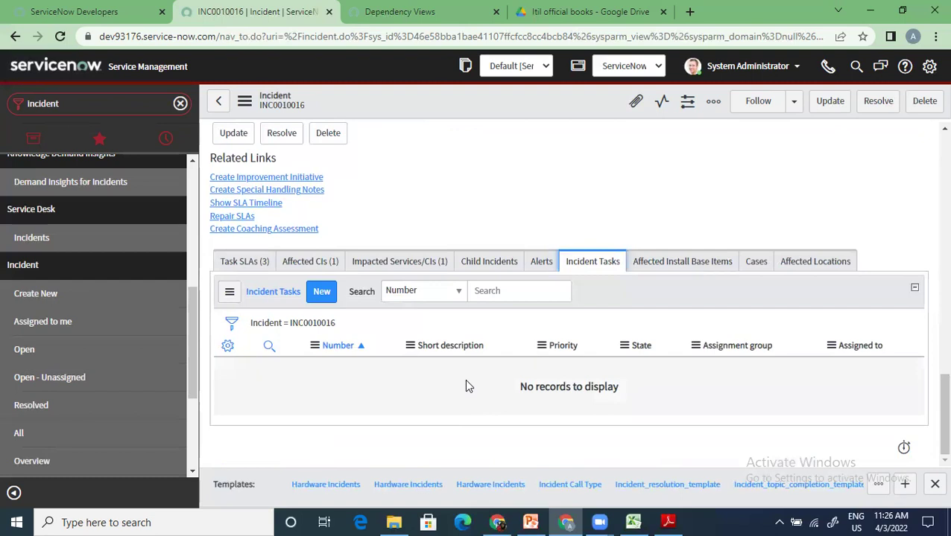
scroll(466, 381, "up", 4)
scroll(465, 384, "up", 6)
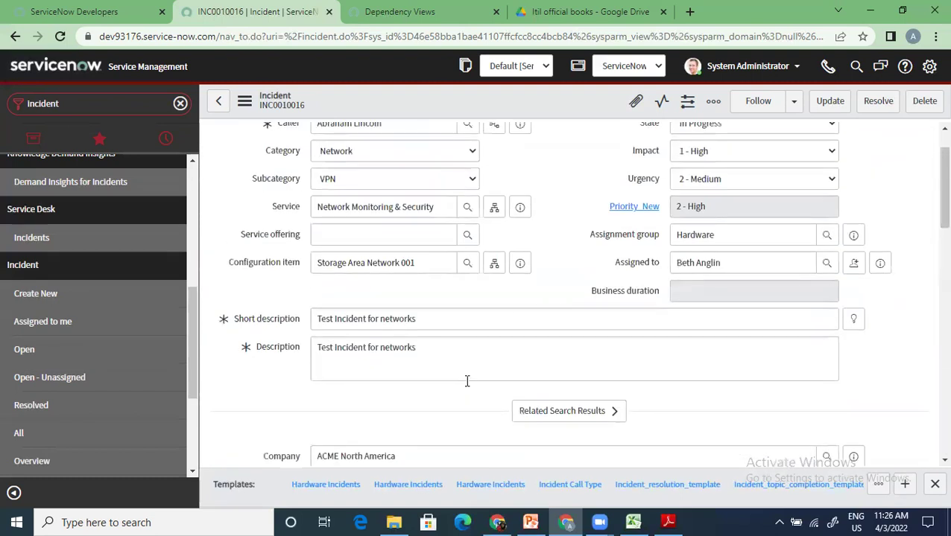
scroll(466, 381, "up", 1)
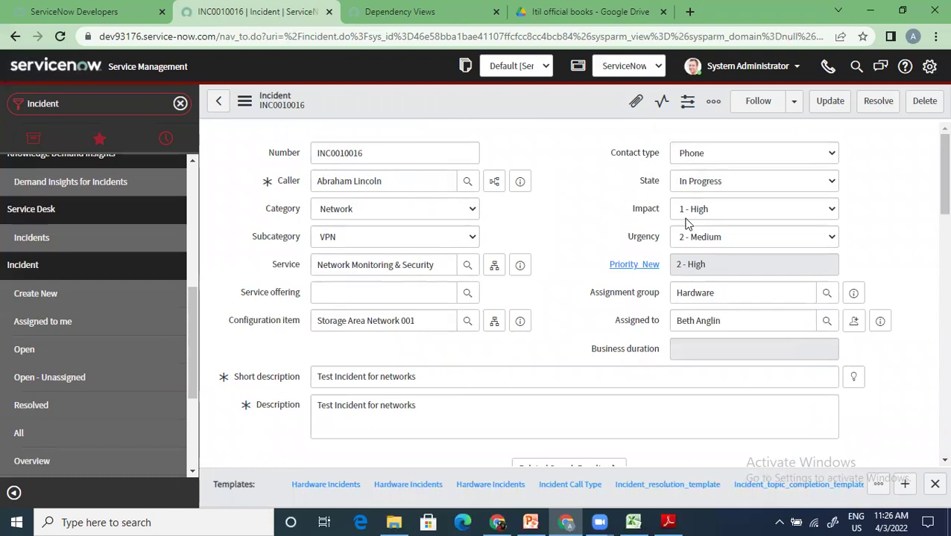
scroll(541, 340, "down", 4)
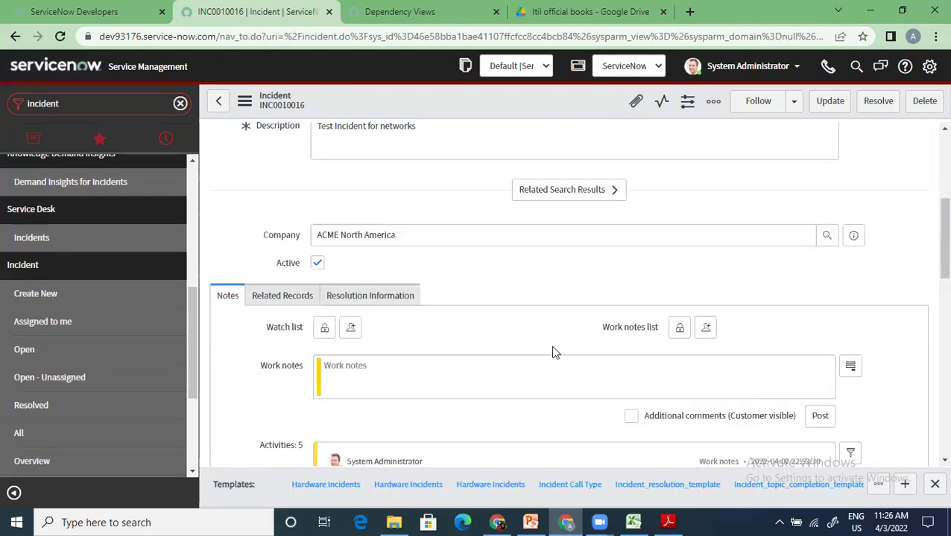
scroll(552, 352, "up", 5)
scroll(552, 352, "down", 4)
scroll(552, 352, "down", 5)
scroll(553, 350, "up", 8)
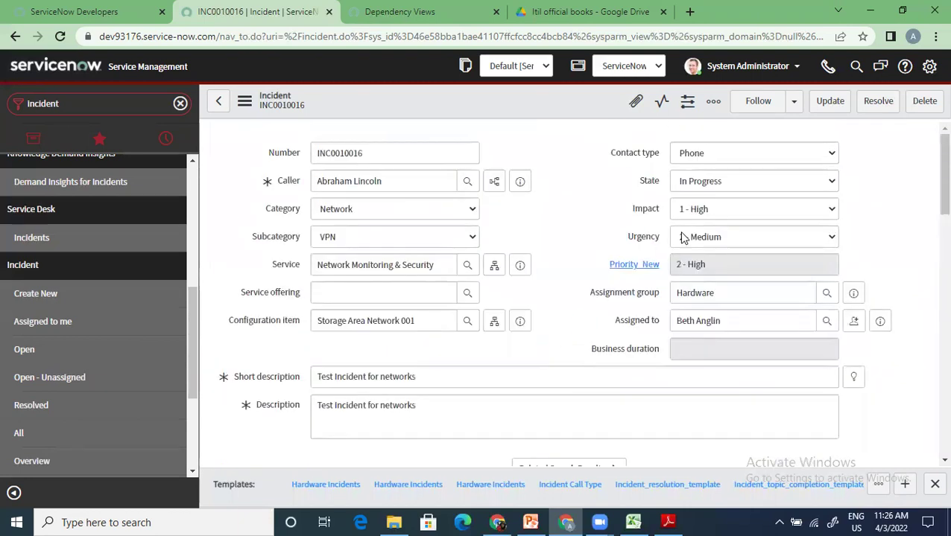
- Set the incident's state to On Hold with the on hold reason Awaiting Vendor and try to save it
left_click(748, 180)
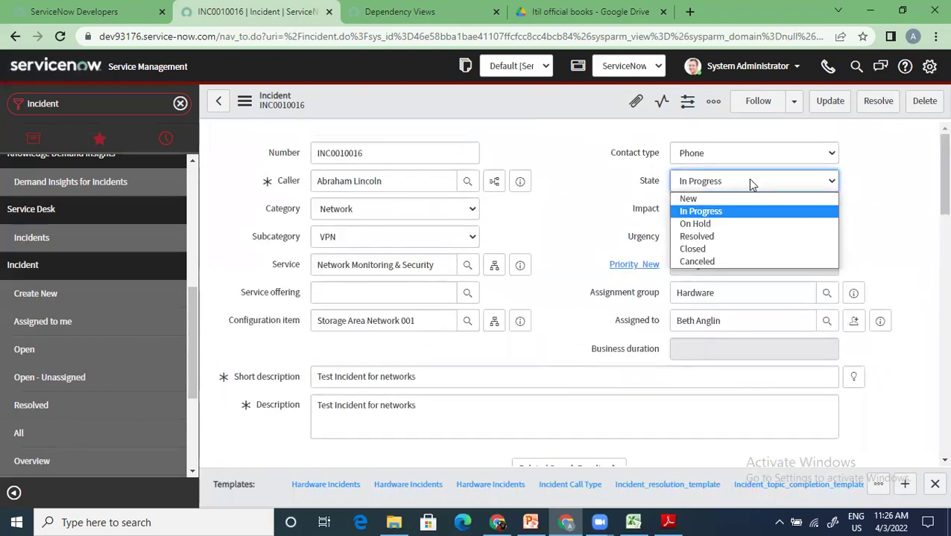
left_click(710, 225)
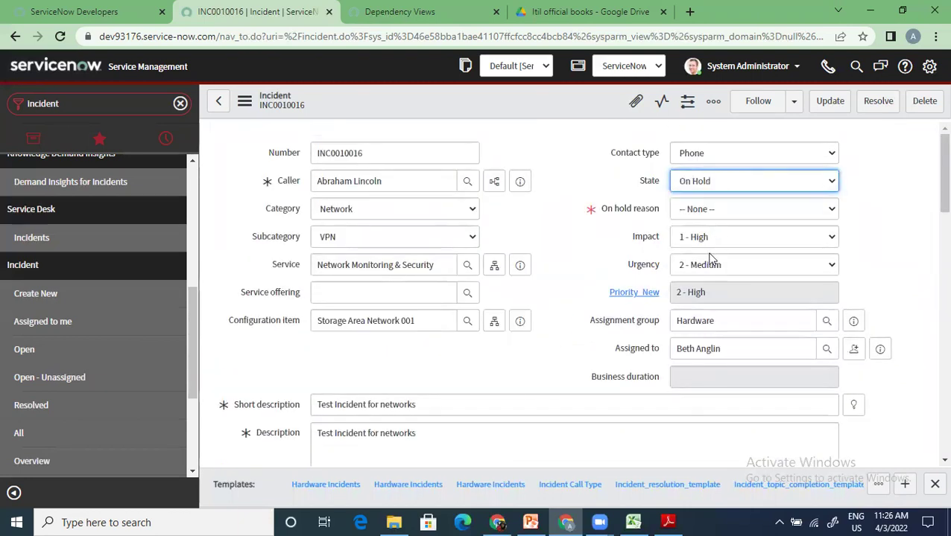
left_click(704, 211)
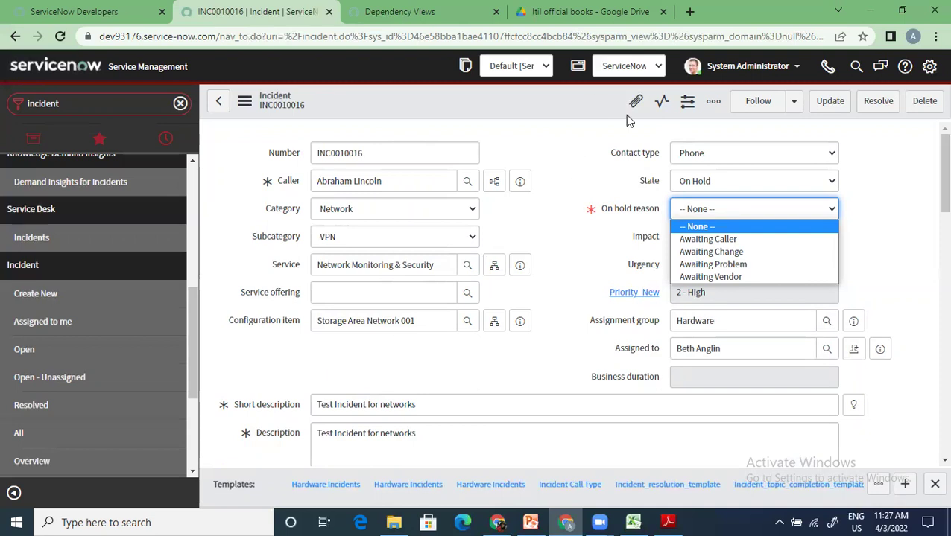
left_click(731, 277)
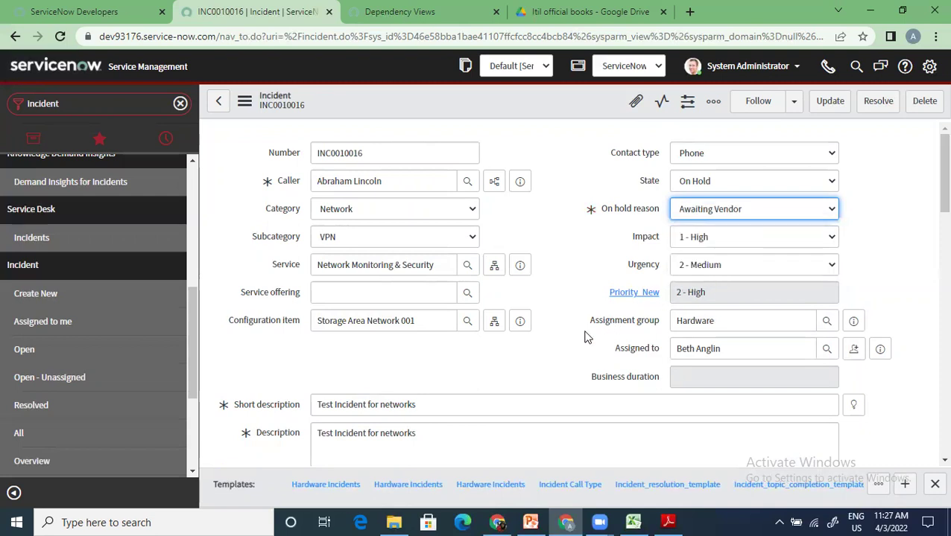
scroll(585, 336, "down", 3)
scroll(568, 314, "down", 3)
scroll(488, 138, "up", 4)
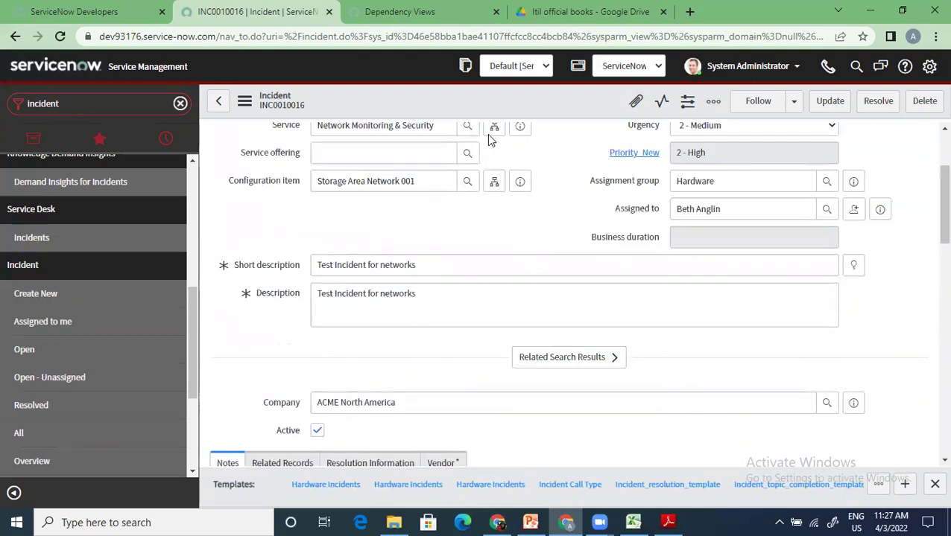
right_click(472, 106)
left_click(493, 117)
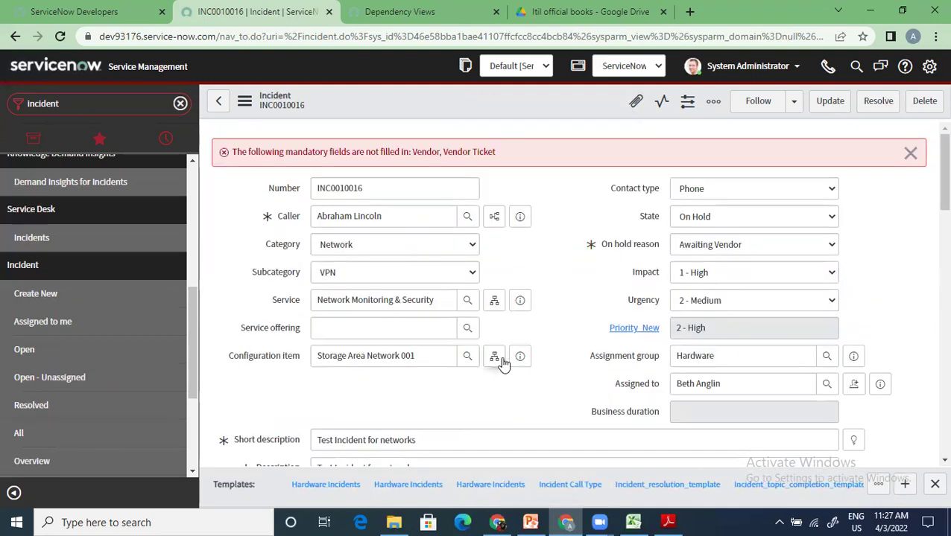
- Inspect the mandatory vendor fields in the incident's Vendor section and go back to the on hold reason
scroll(476, 408, "down", 3)
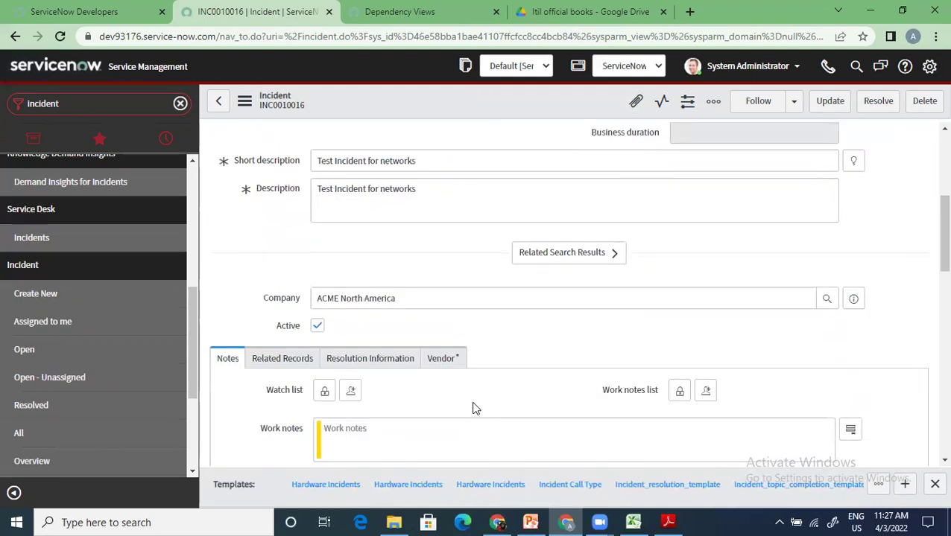
scroll(491, 398, "down", 2)
scroll(529, 376, "up", 5)
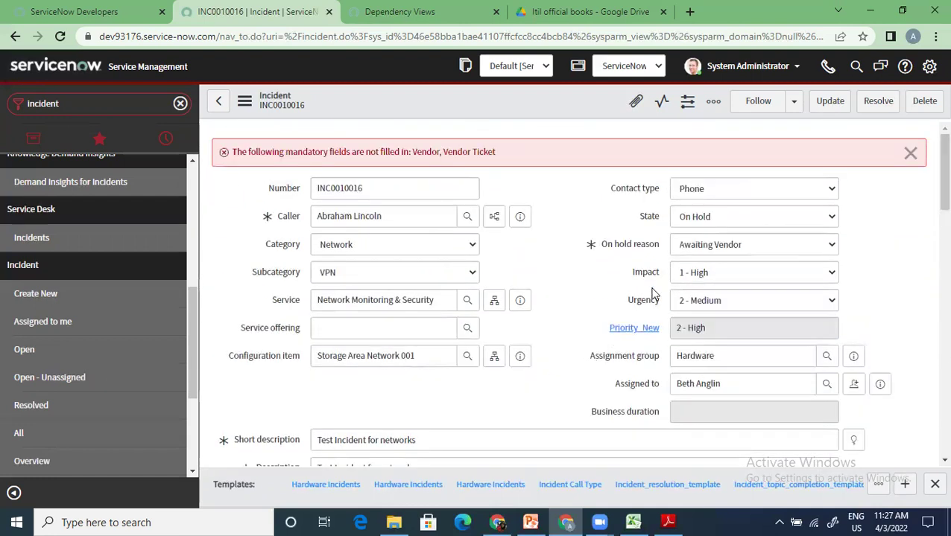
scroll(465, 424, "down", 3)
scroll(429, 398, "down", 3)
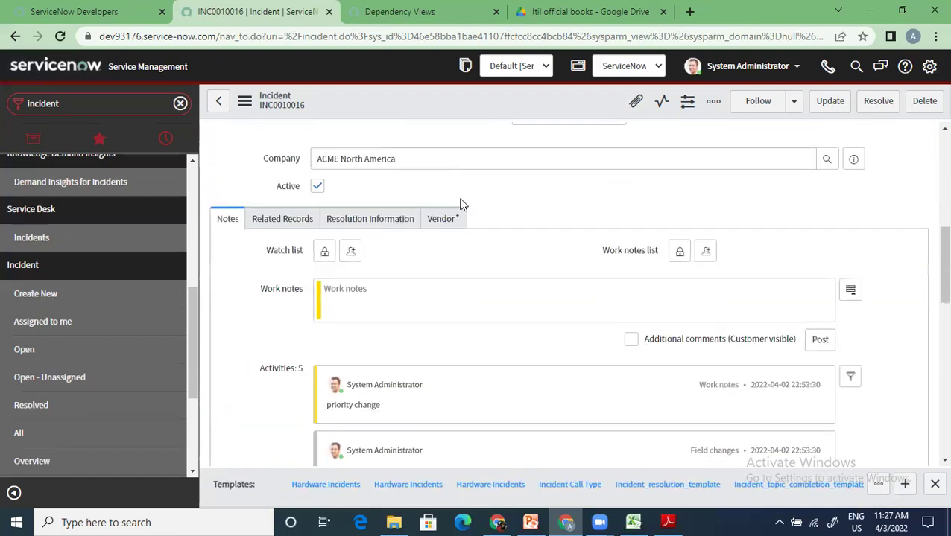
left_click(444, 219)
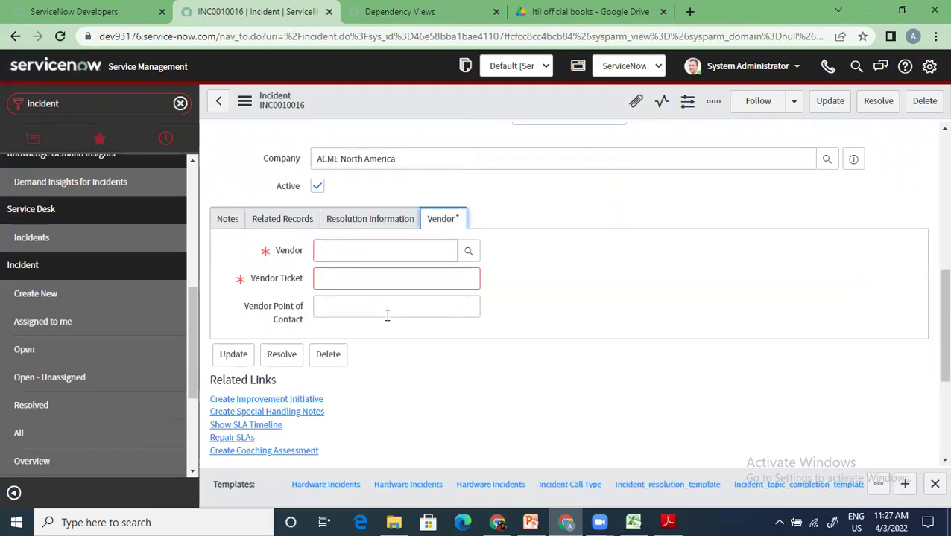
scroll(434, 350, "up", 3)
scroll(435, 348, "up", 2)
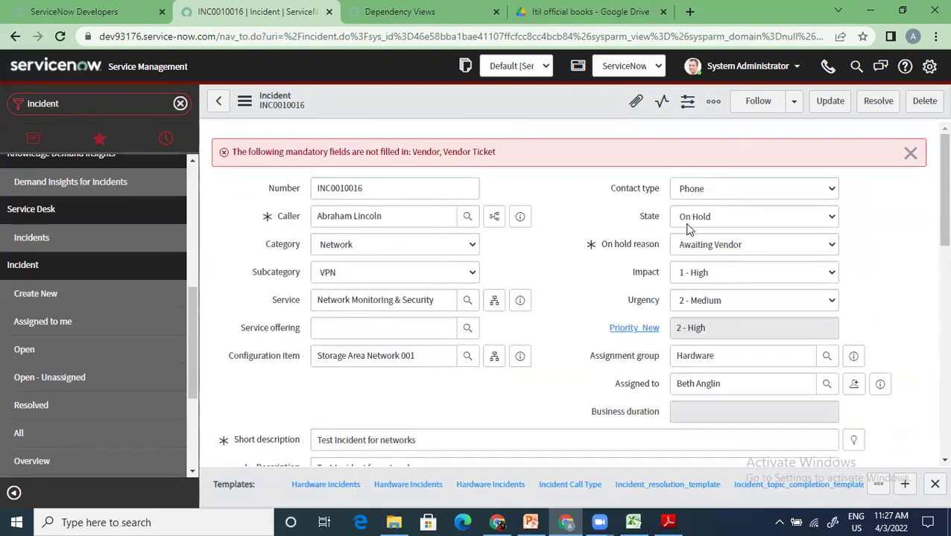
- Try to save the incident with the on hold reason set to Awaiting Caller
left_click(684, 251)
left_click(804, 272)
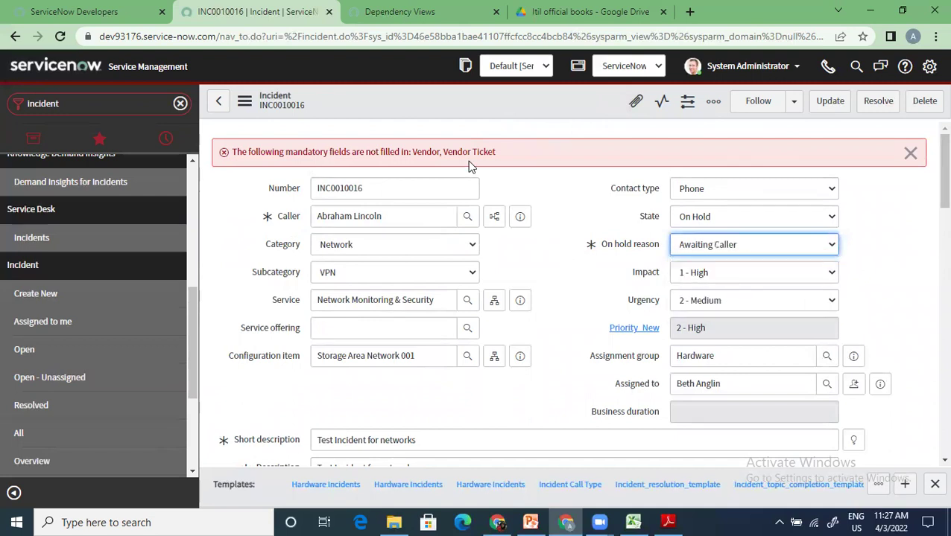
right_click(469, 118)
left_click(492, 122)
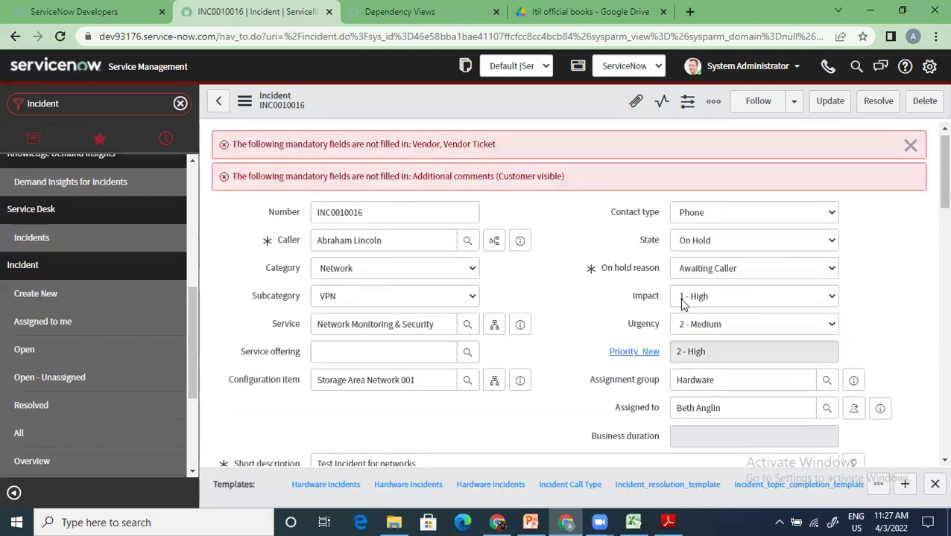
- Set the on hold reason to Awaiting Change, try to save the incident and dismiss the error messages
left_click(725, 268)
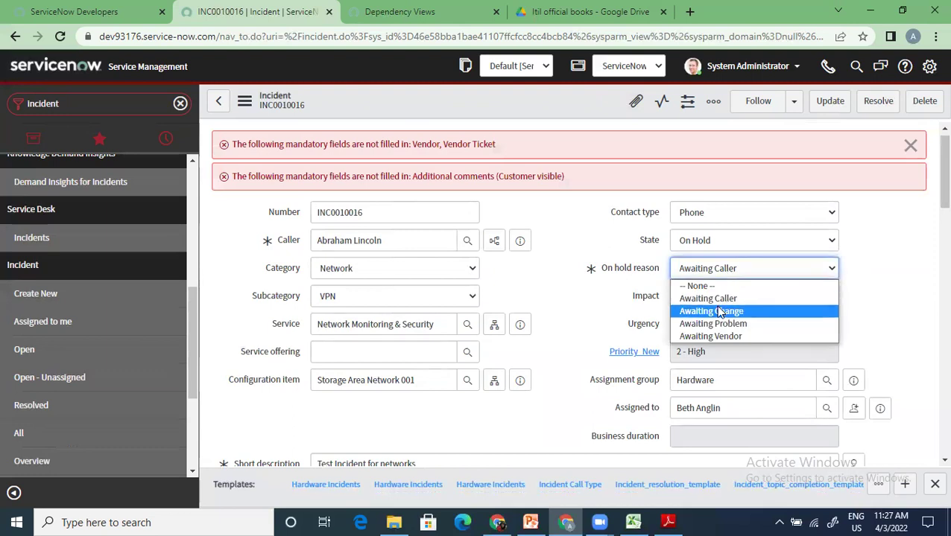
left_click(726, 312)
right_click(472, 105)
left_click(486, 108)
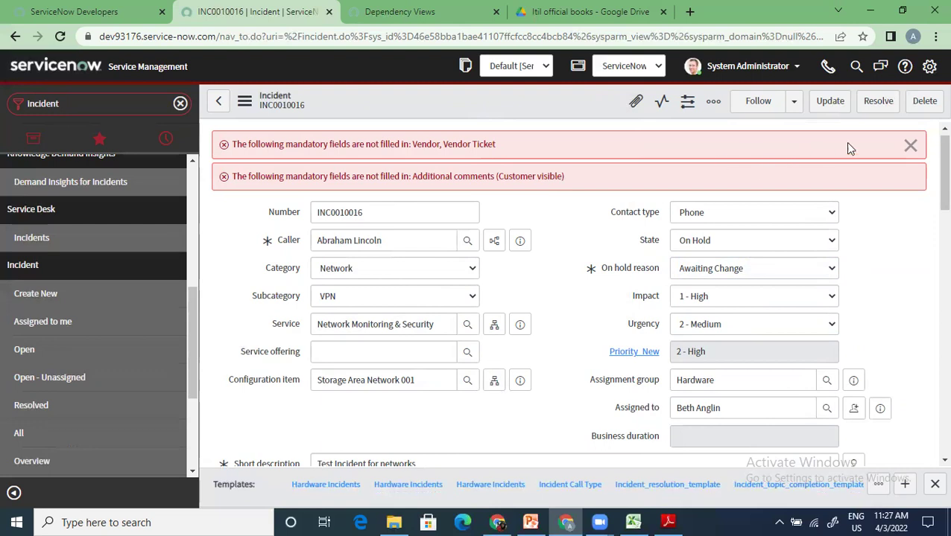
left_click(910, 146)
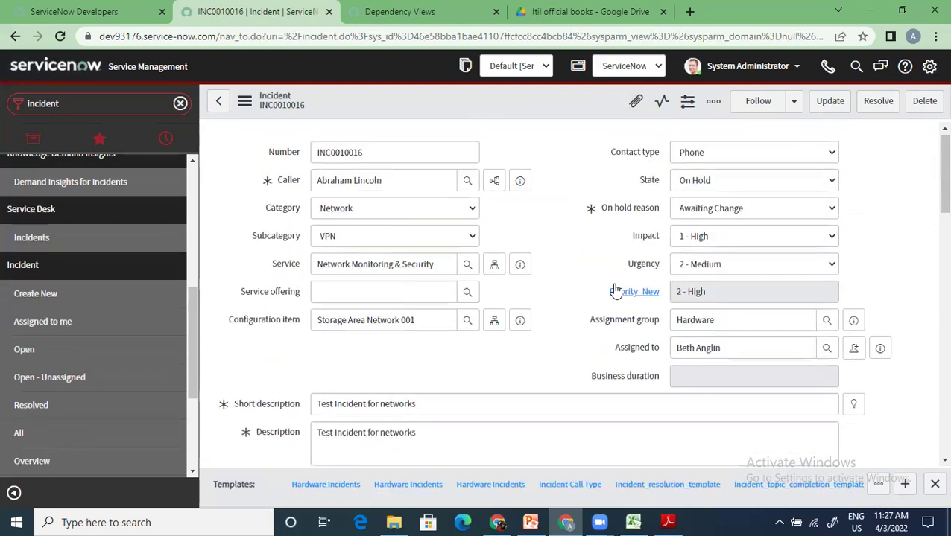
- Save the incident with the on hold reason Awaiting Change and look through its notes and related lists
scroll(531, 336, "down", 4)
scroll(531, 338, "down", 2)
scroll(526, 298, "up", 7)
right_click(483, 101)
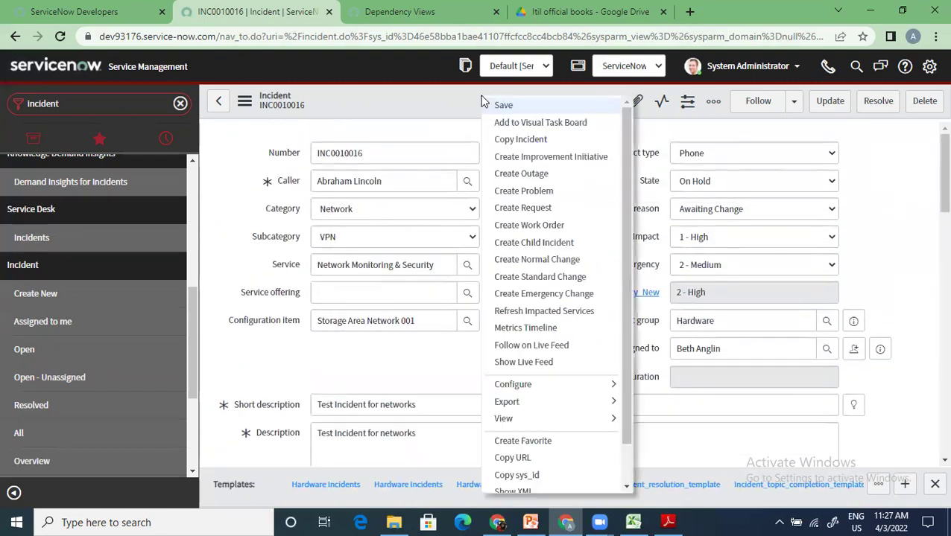
left_click(492, 106)
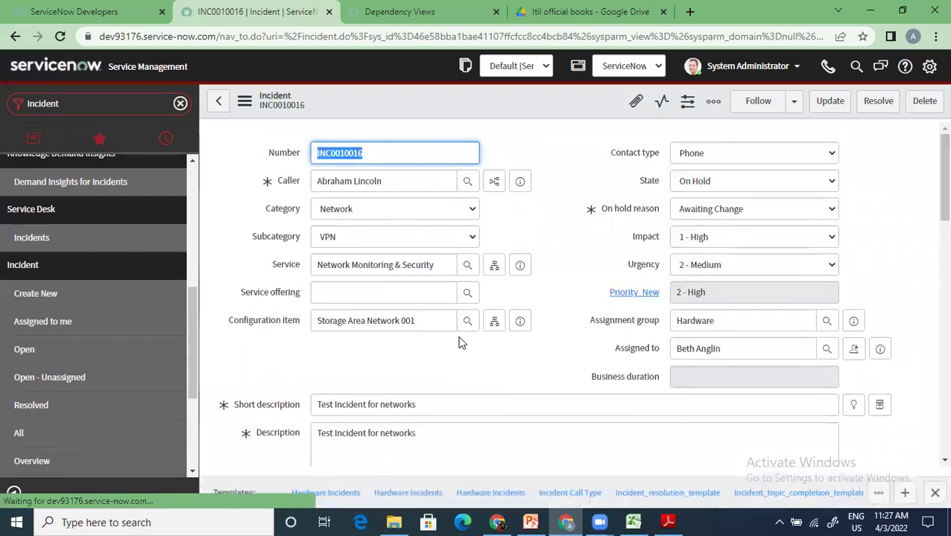
scroll(458, 343, "down", 6)
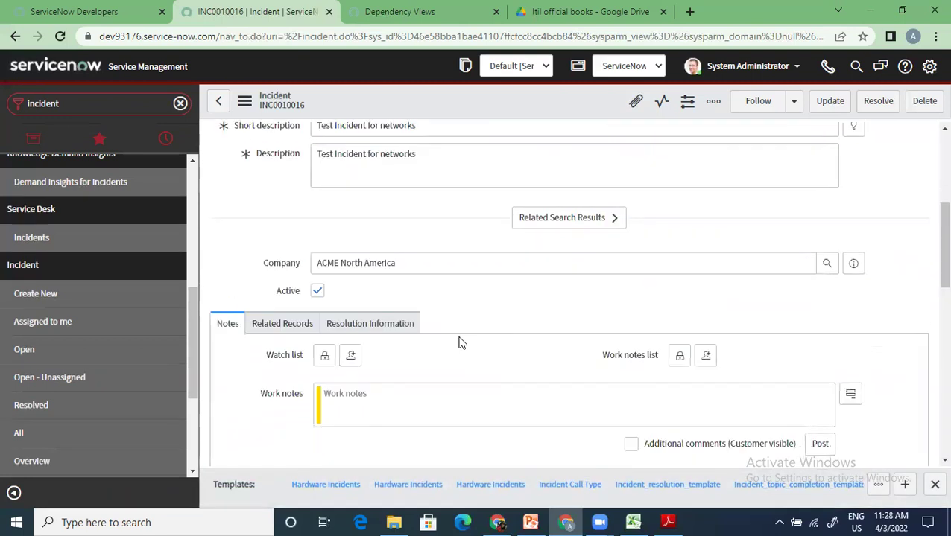
scroll(458, 349, "down", 10)
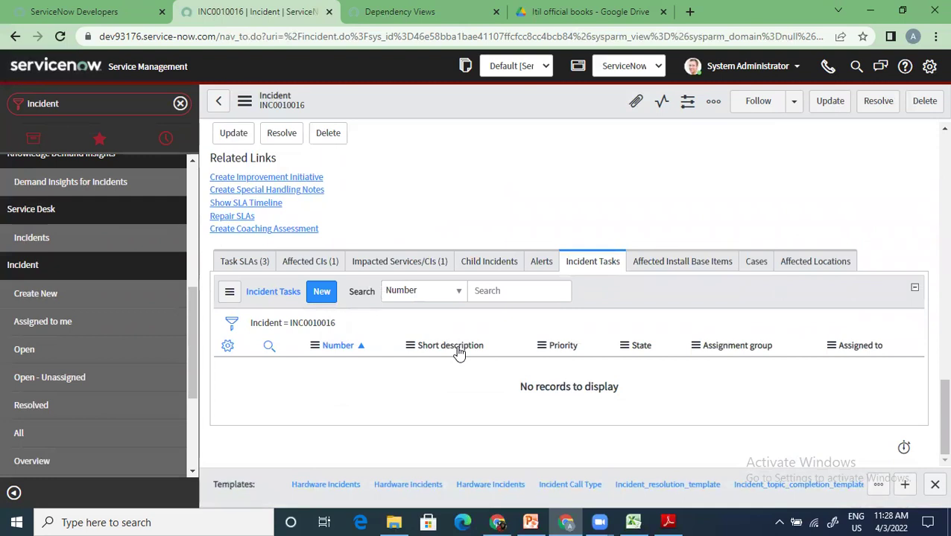
scroll(458, 353, "up", 20)
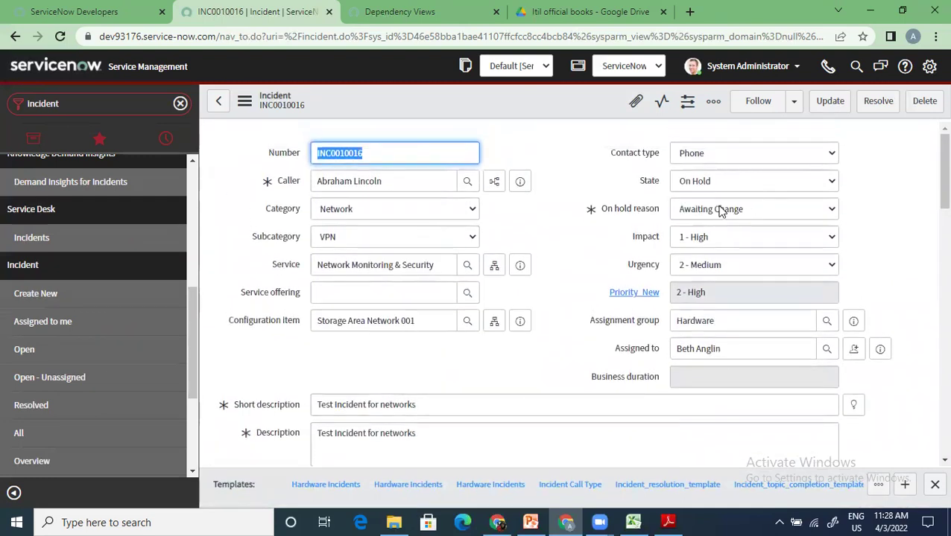
- Set the incident's on hold reason to Awaiting Problem, save it and check the Notes section
left_click(719, 210)
left_click(710, 264)
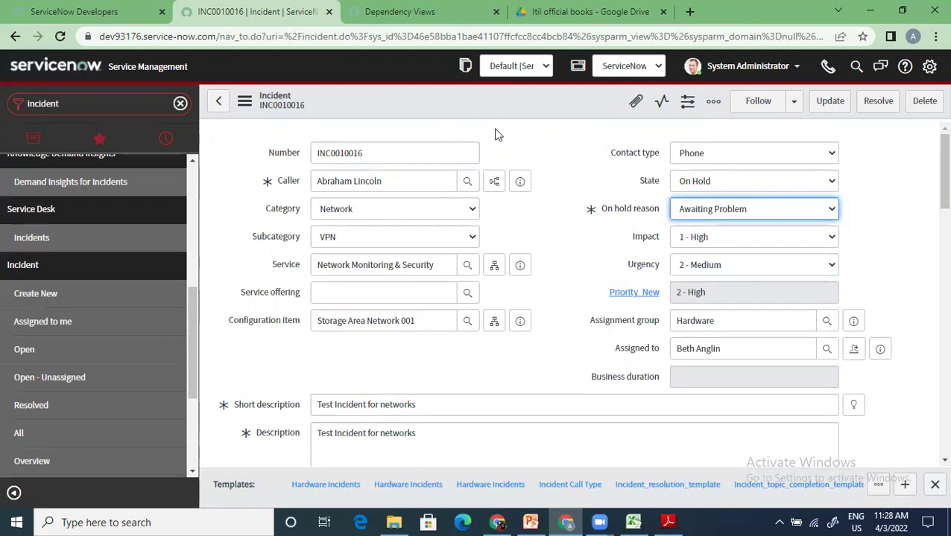
right_click(484, 110)
left_click(524, 121)
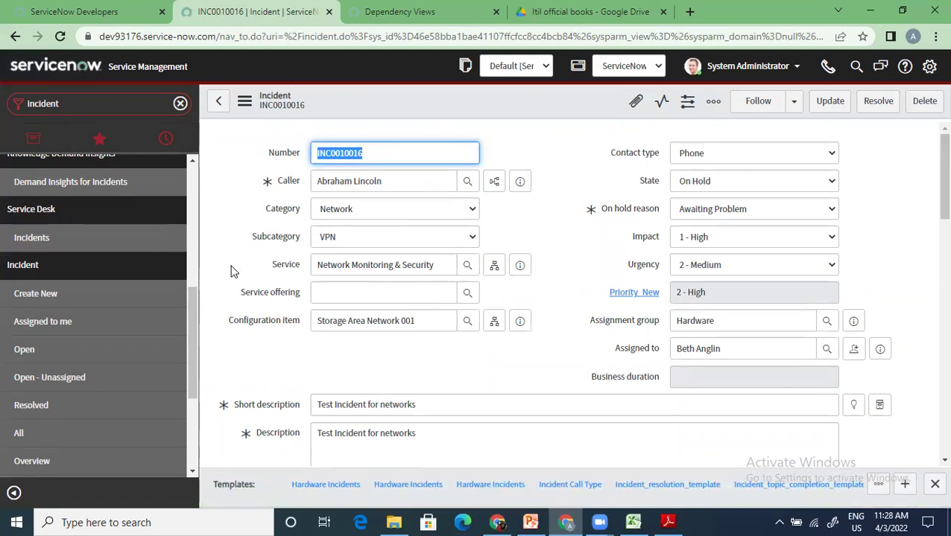
scroll(320, 328, "down", 5)
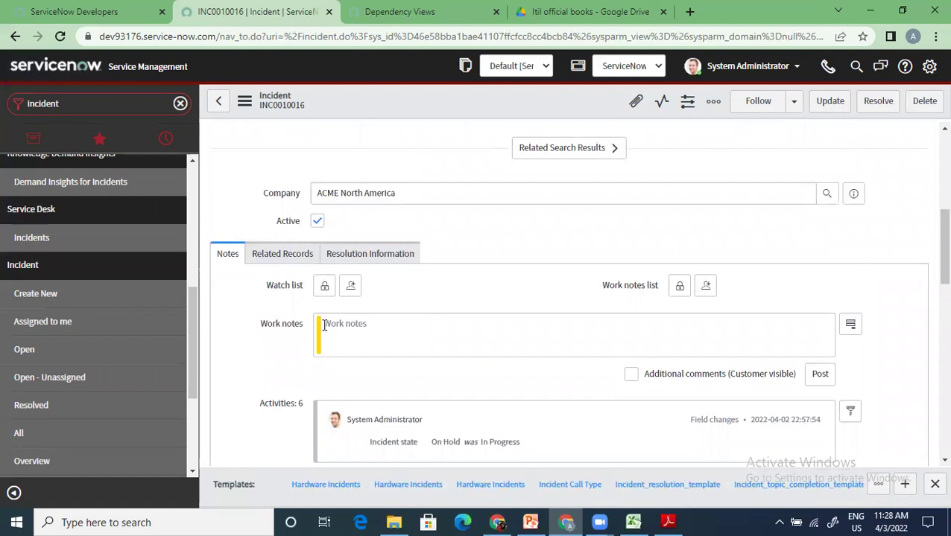
scroll(324, 326, "up", 5)
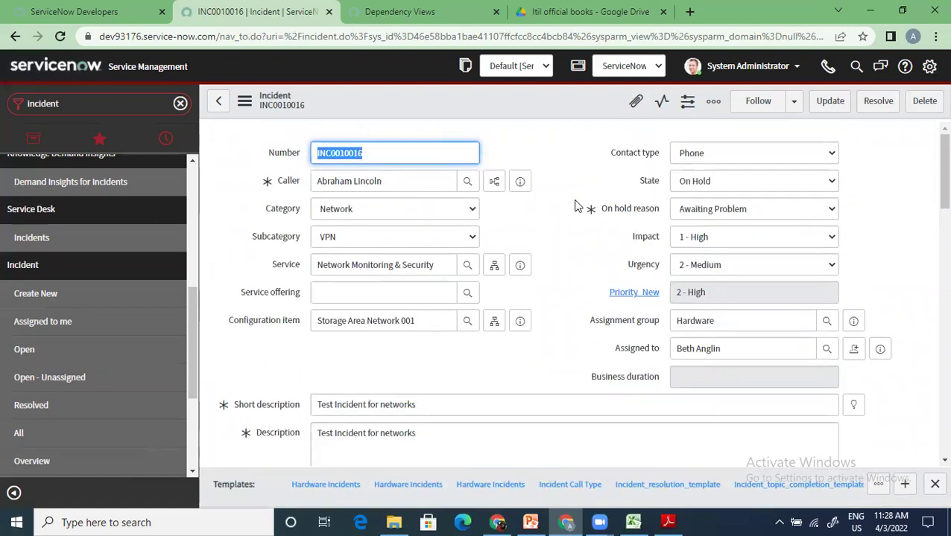
- Set the incident's state to In Progress and save the record
left_click(715, 181)
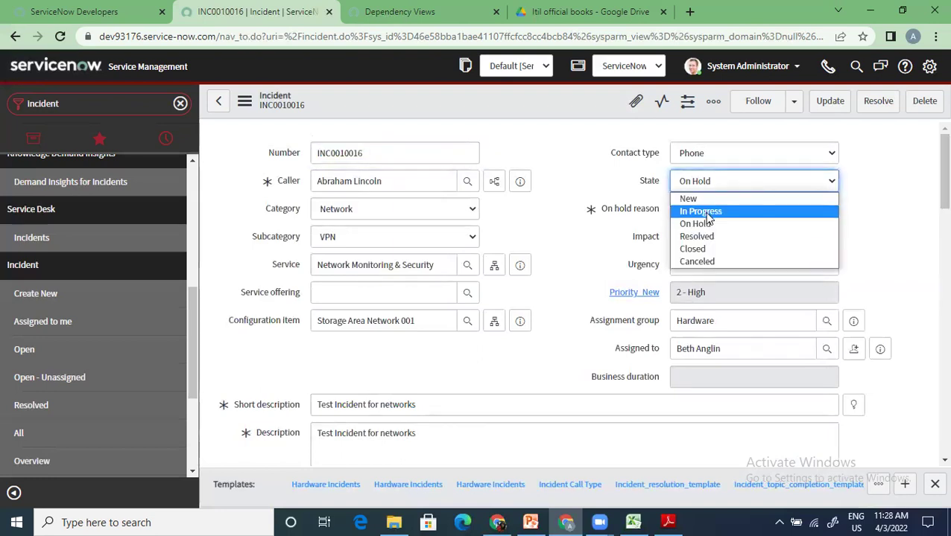
left_click(701, 211)
right_click(477, 119)
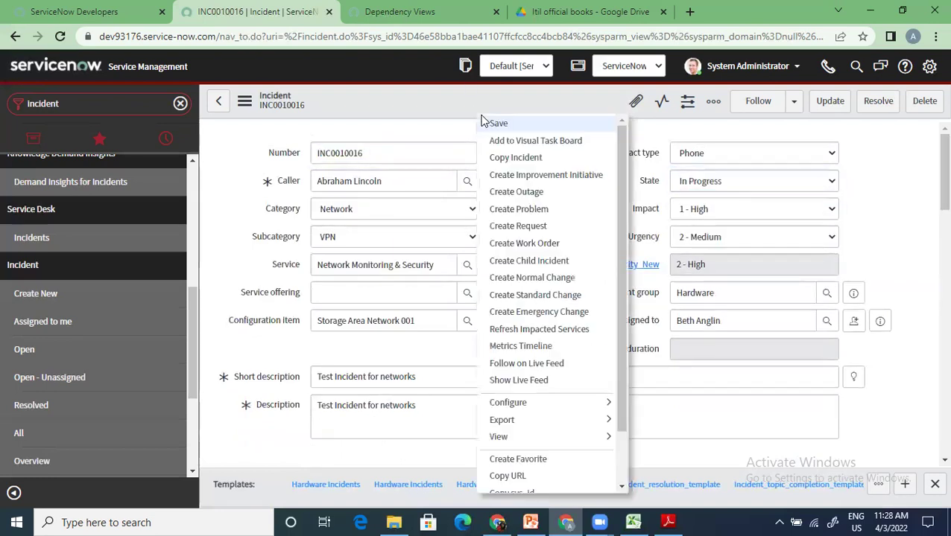
left_click(488, 132)
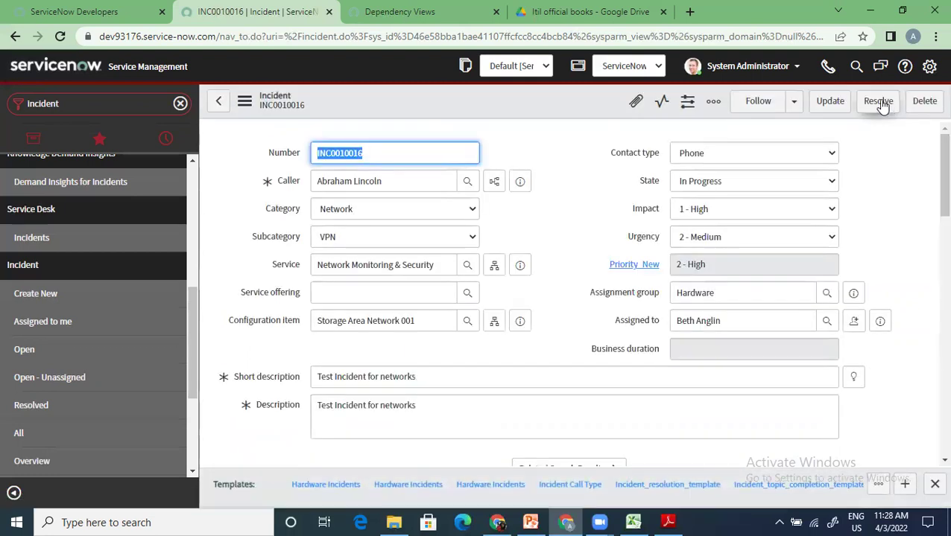
- Resolve the incident with the resolution code Solved (Work Around) and the resolution notes "tst workaround", and save it
left_click(879, 102)
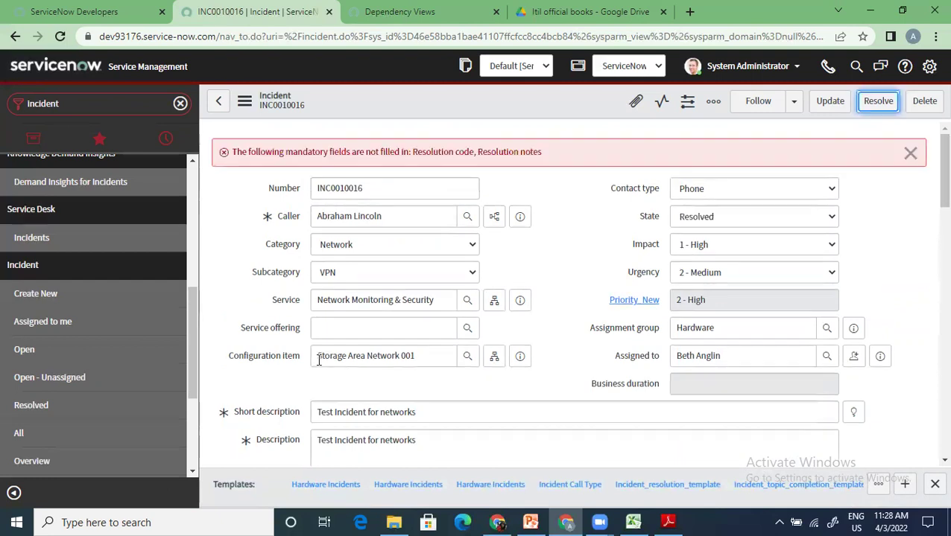
scroll(319, 360, "down", 5)
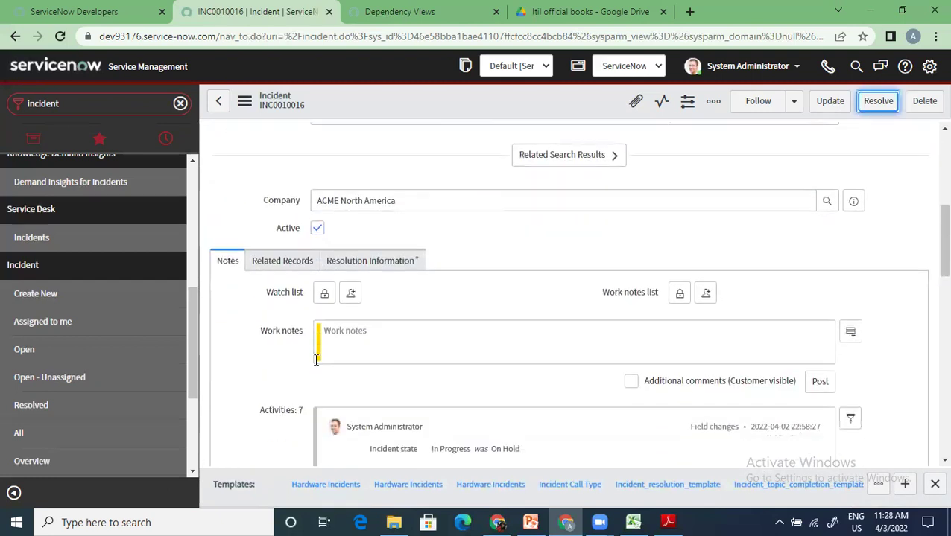
left_click(370, 261)
scroll(370, 298, "down", 2)
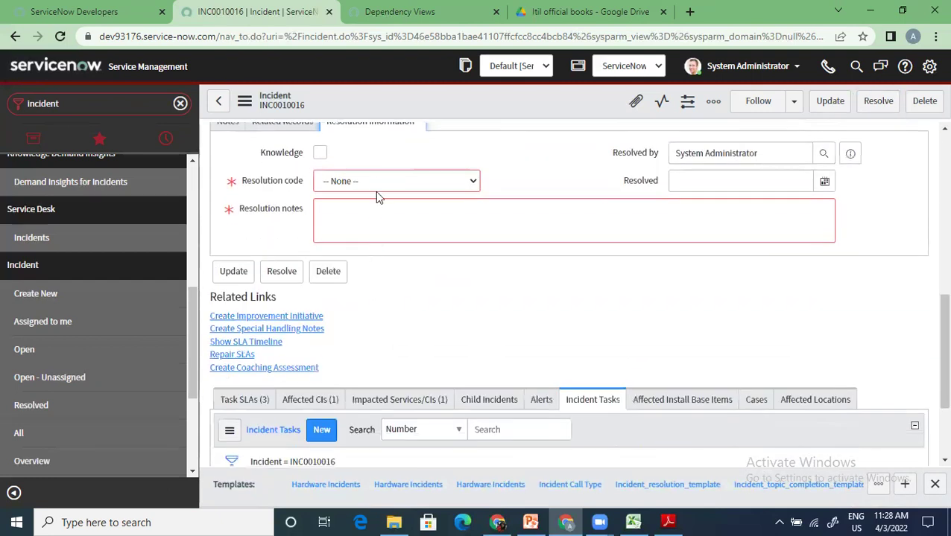
left_click(375, 183)
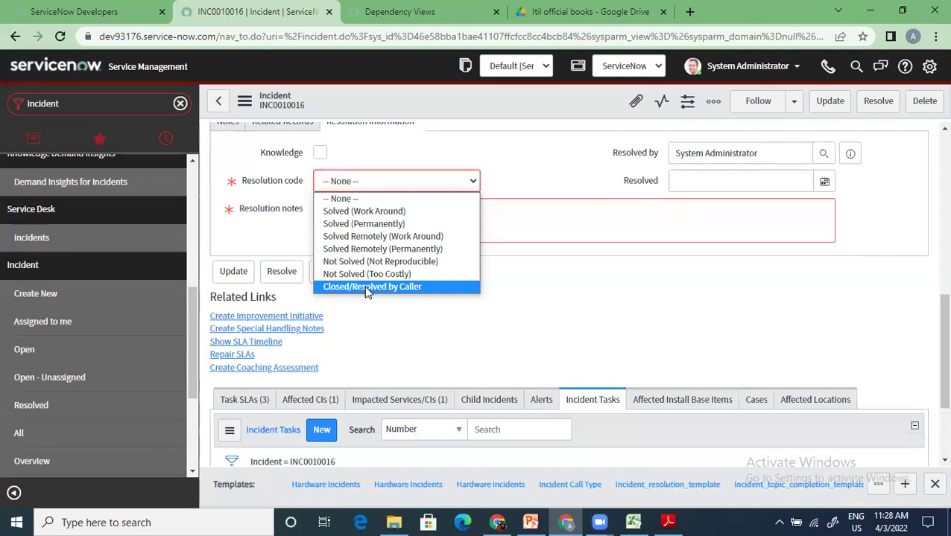
left_click(368, 211)
left_click(369, 217)
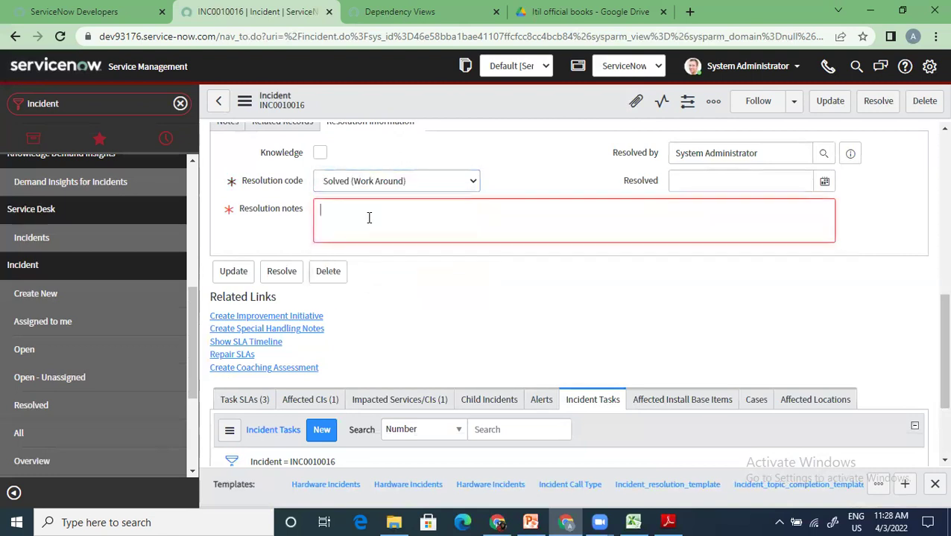
type("tst workaround")
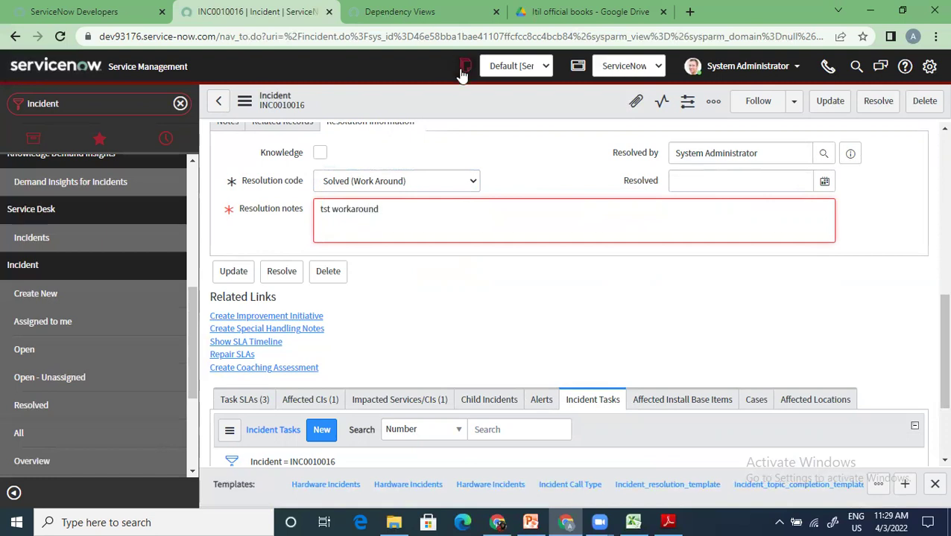
right_click(475, 113)
left_click(489, 119)
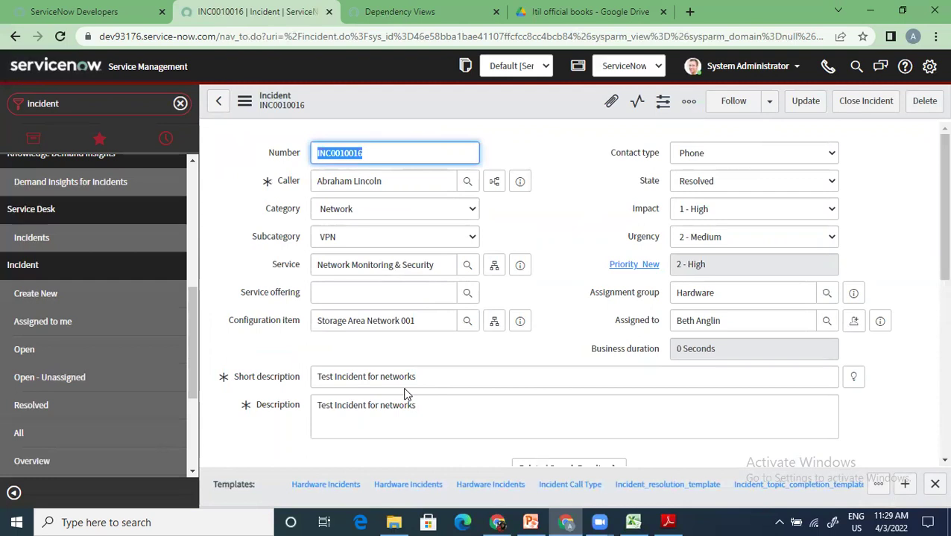
- Close the resolved incident
left_click(847, 105)
scroll(433, 297, "down", 4)
scroll(432, 302, "up", 4)
left_click(865, 102)
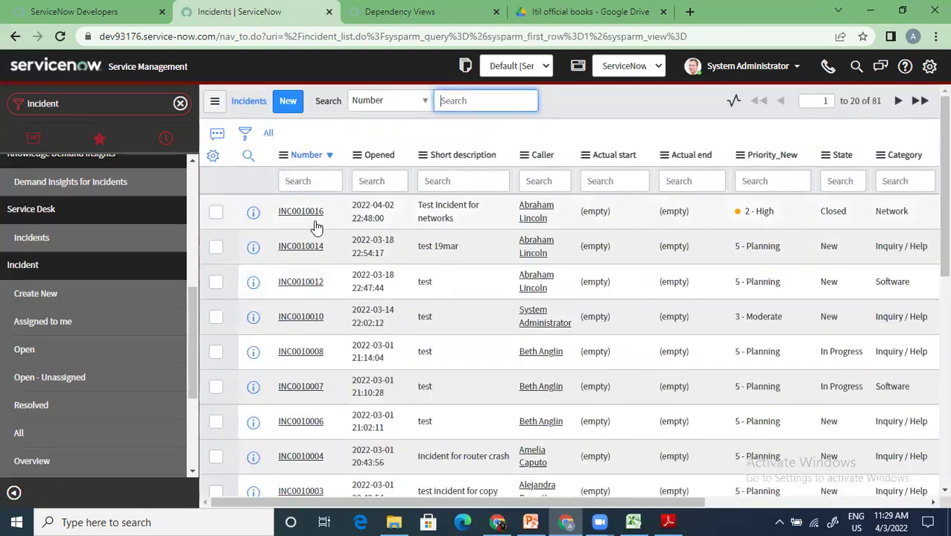
- Open the closed network incident from the incident list and review its resolution information, activity history and related records
left_click(302, 214)
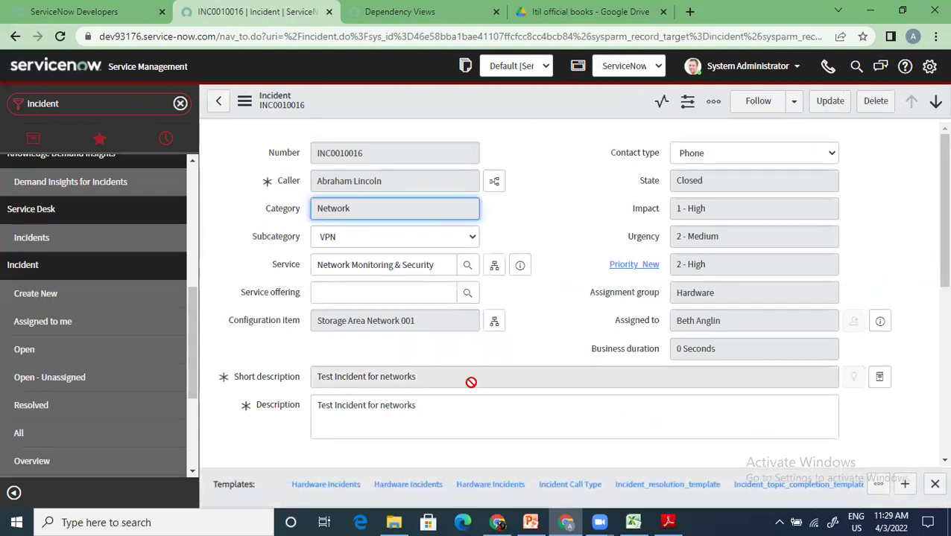
scroll(471, 382, "down", 5)
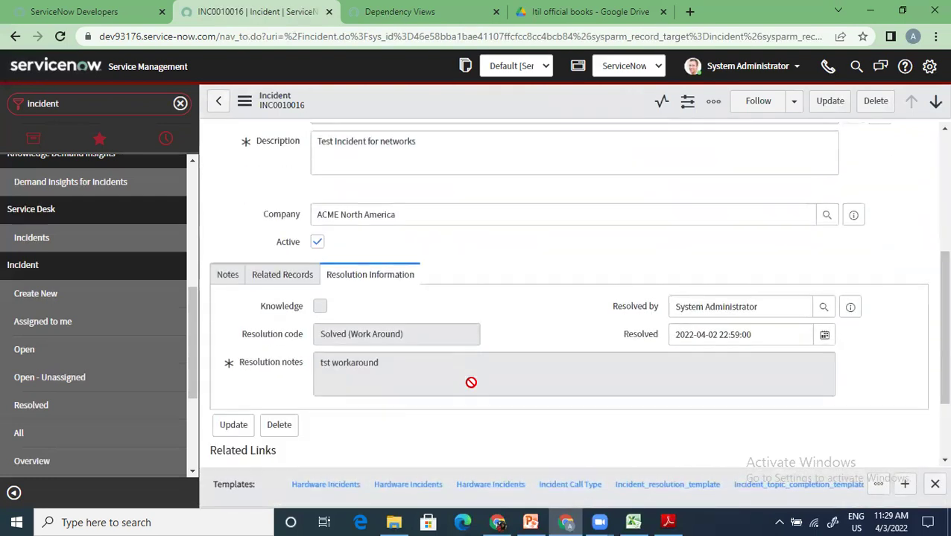
left_click(231, 167)
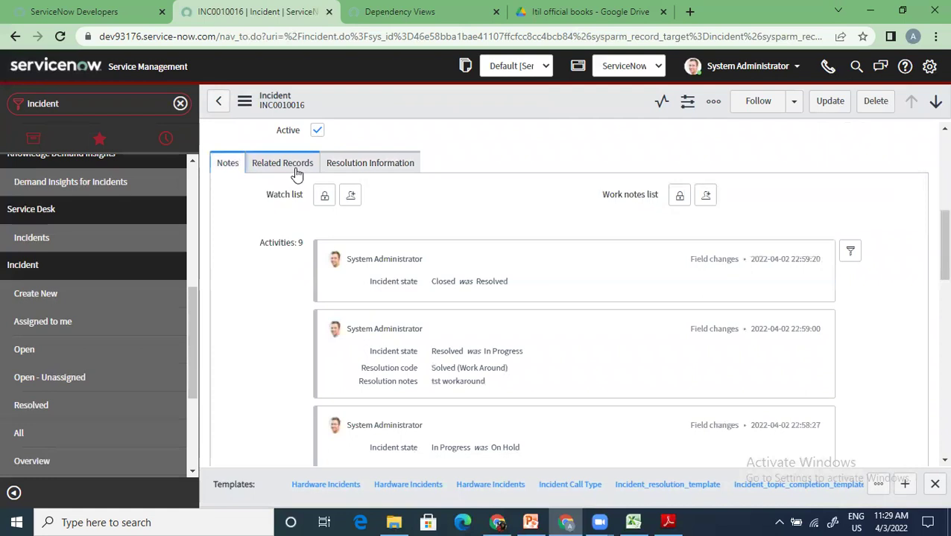
left_click(298, 167)
left_click(228, 166)
scroll(499, 325, "up", 5)
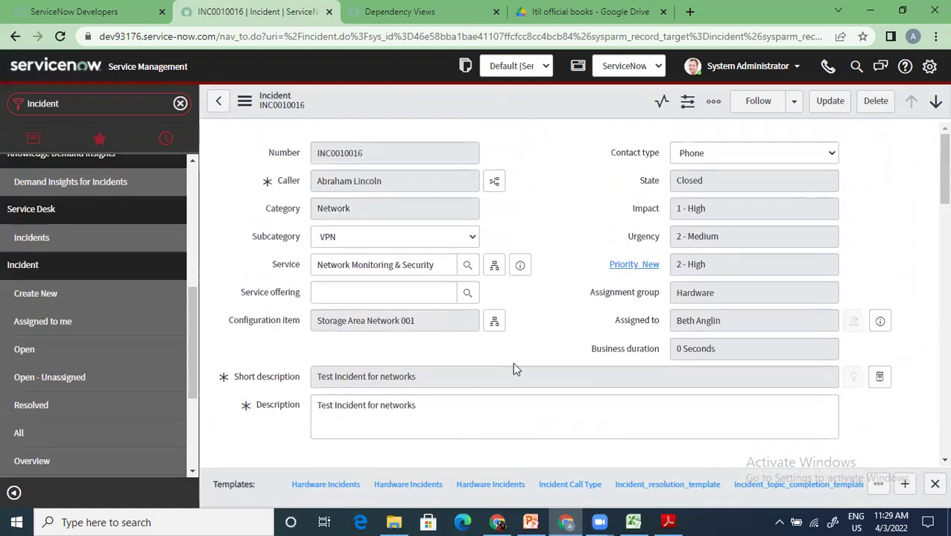
- Compare the closed incident with the Incident Management process slide in PowerPoint and check which form actions the incident offers
left_click(531, 522)
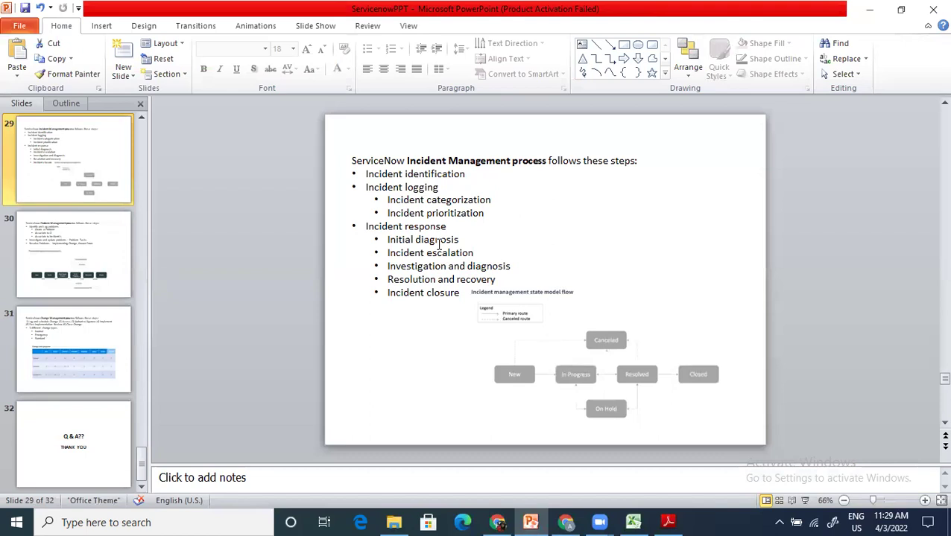
key("alt+Tab")
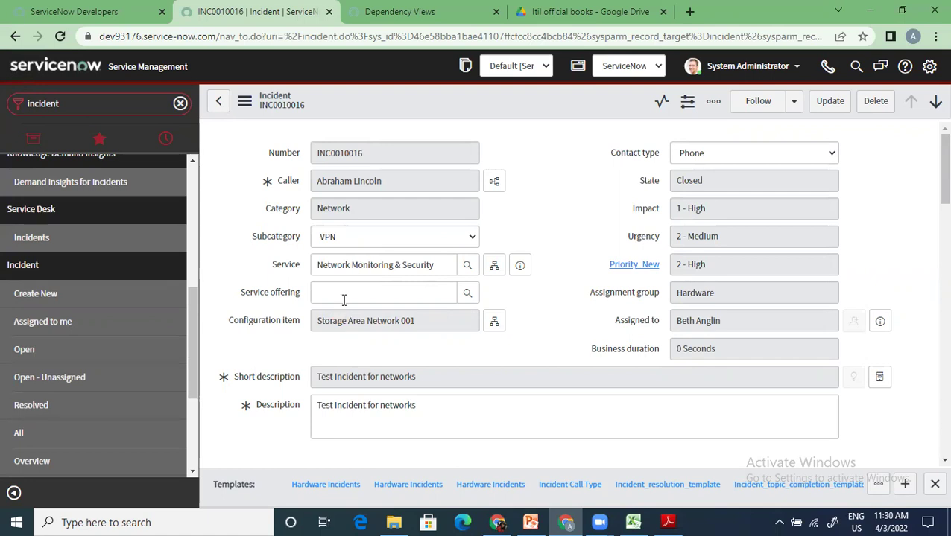
key("alt+Tab")
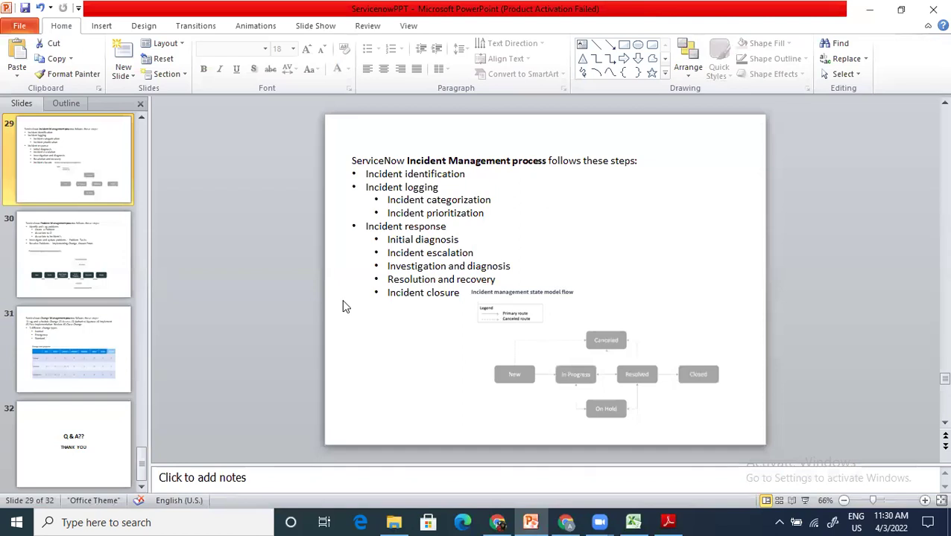
key("alt+Tab")
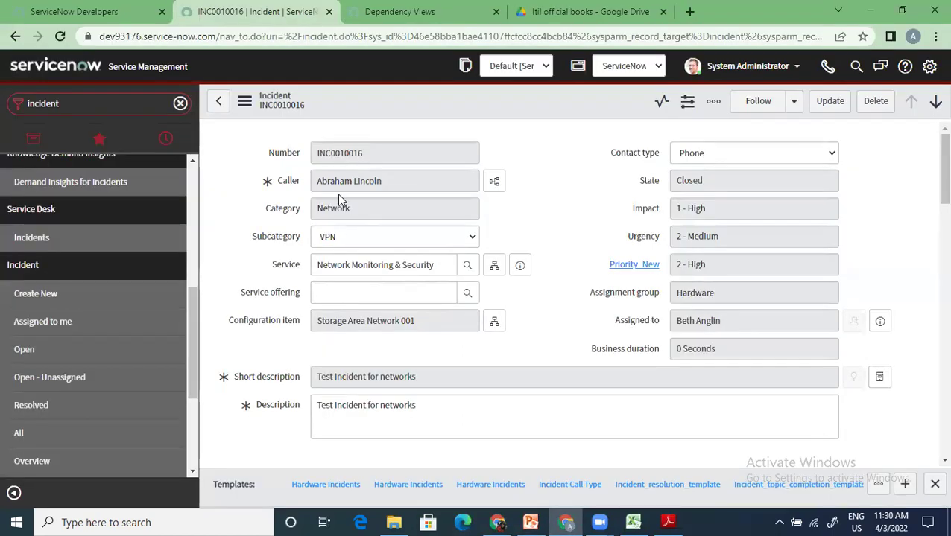
key("alt+Tab")
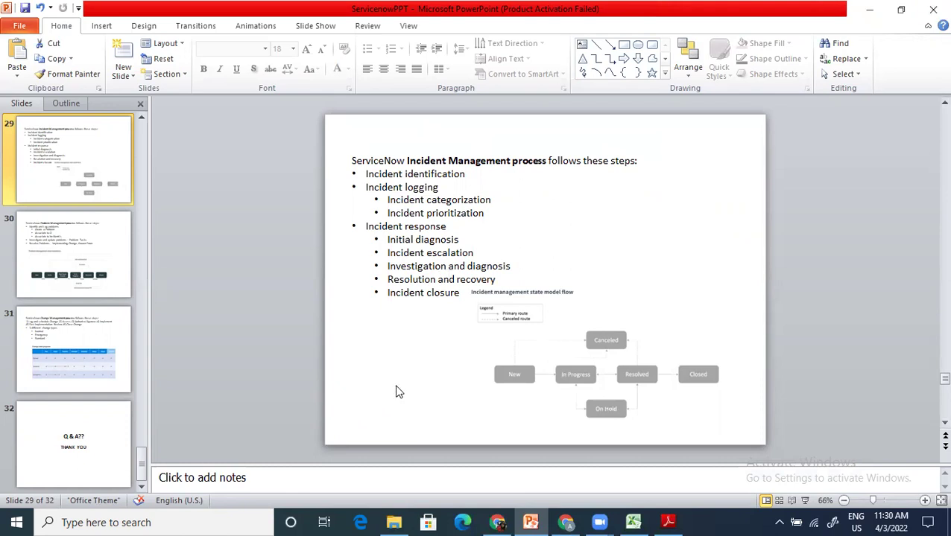
key("alt+Tab")
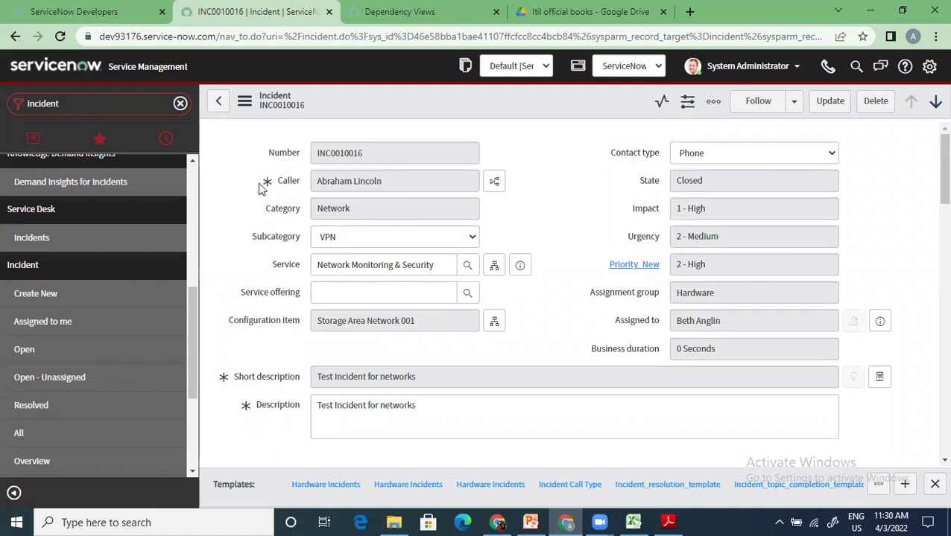
left_click(245, 101)
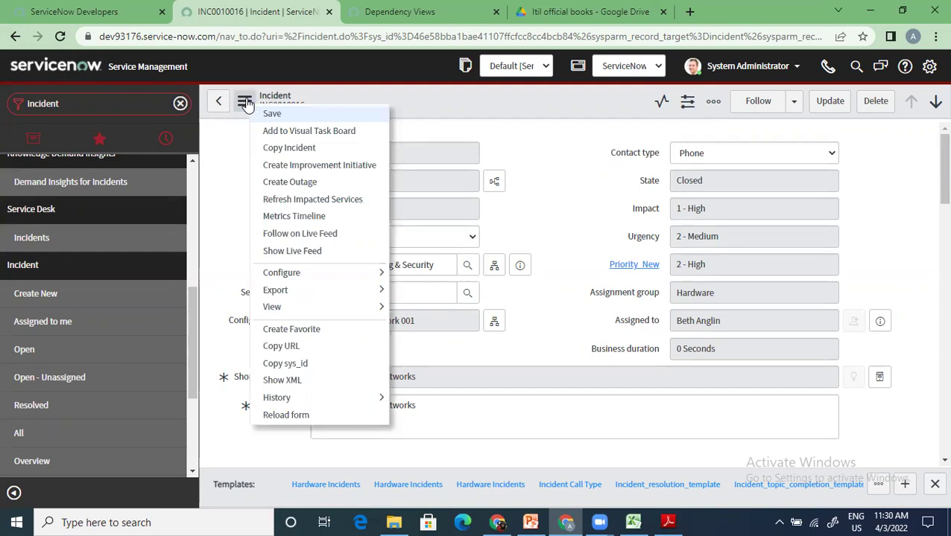
left_click(520, 263)
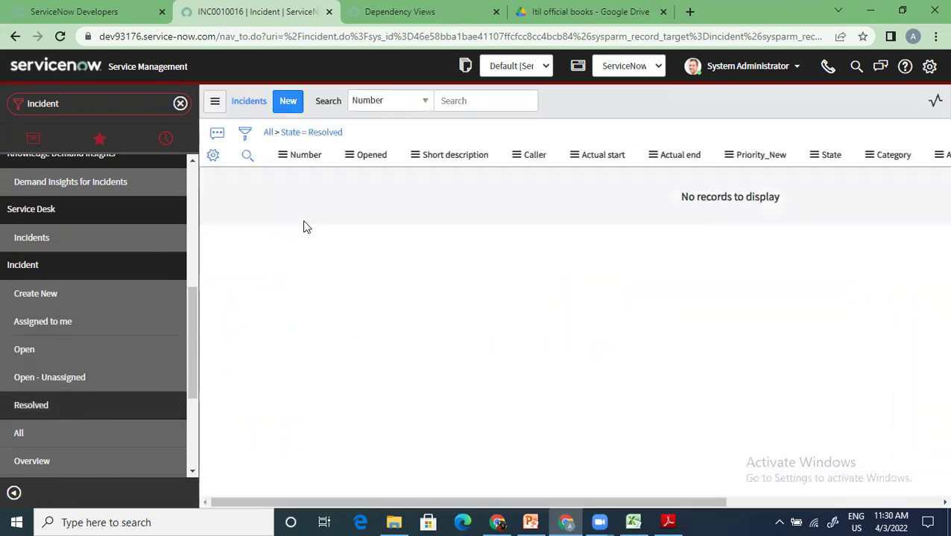
- Open the in-progress incident INC0010008 from the list of all incidents and enter the description "test"
left_click(19, 433)
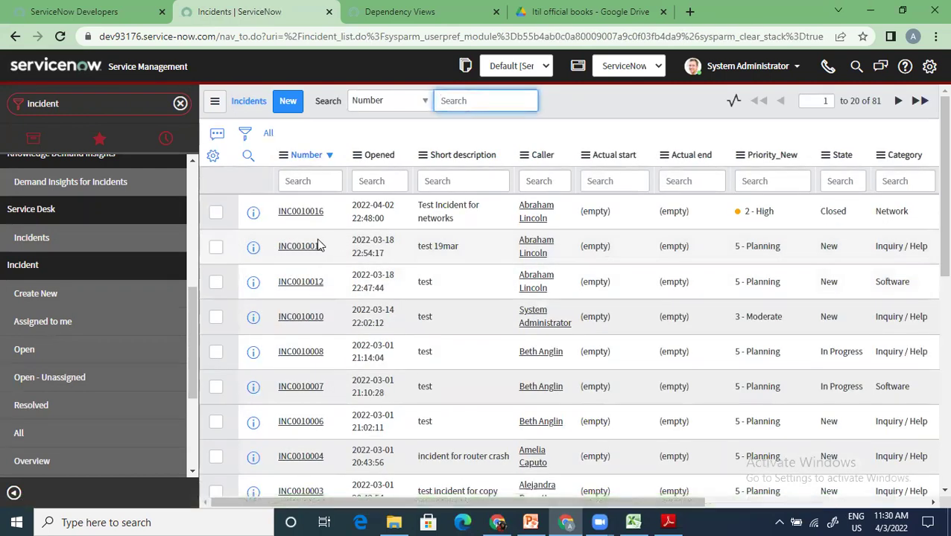
left_click(296, 361)
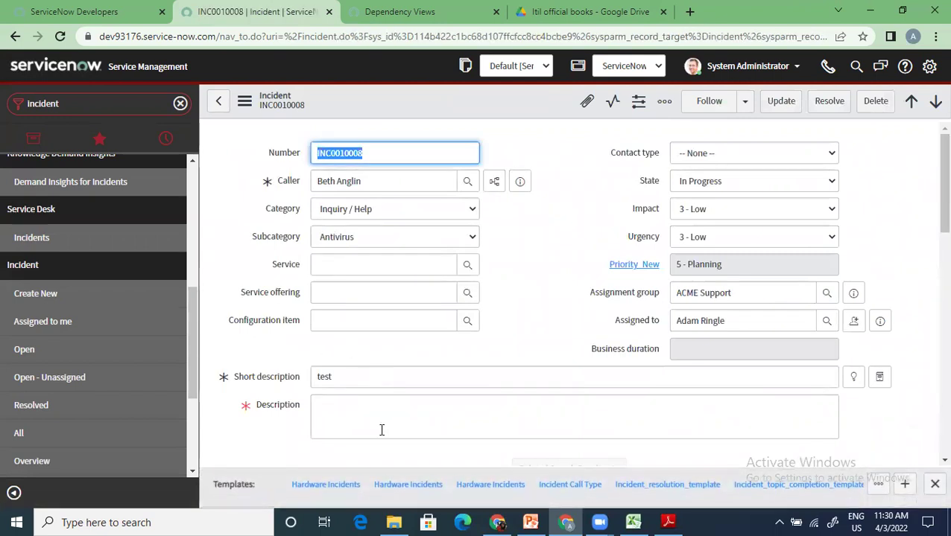
left_click(363, 425)
type("test")
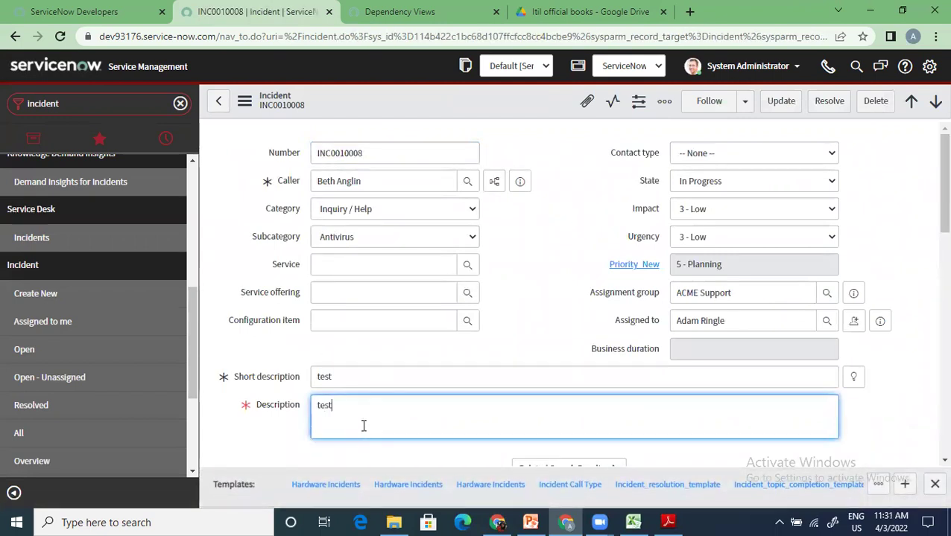
- Save the incident and review which additional actions its form offers for creating related records
right_click(423, 94)
left_click(435, 96)
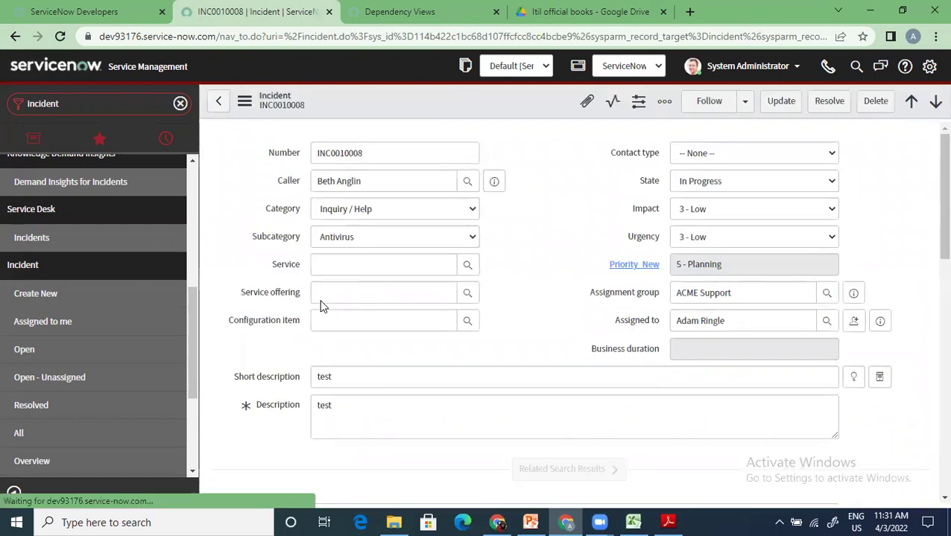
left_click(245, 102)
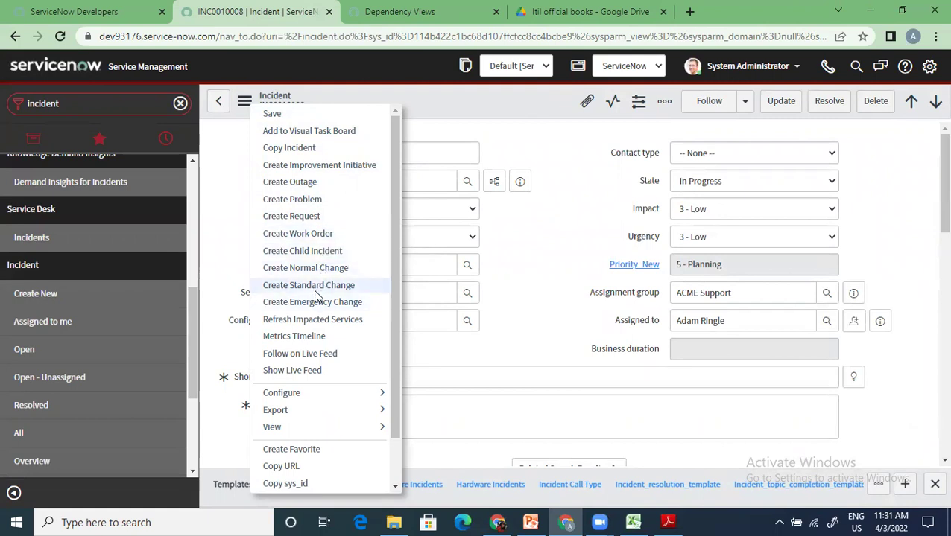
scroll(316, 298, "down", 1)
left_click(577, 232)
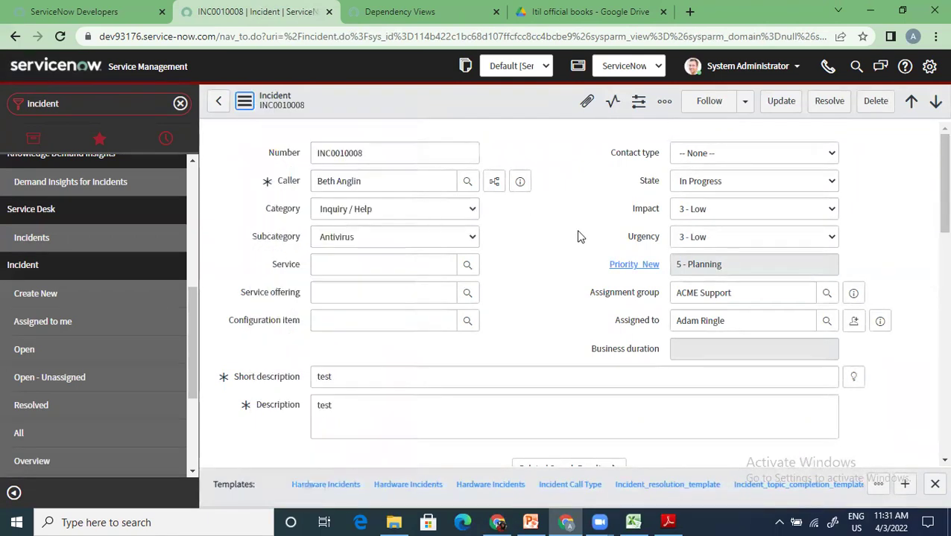
left_click(246, 102)
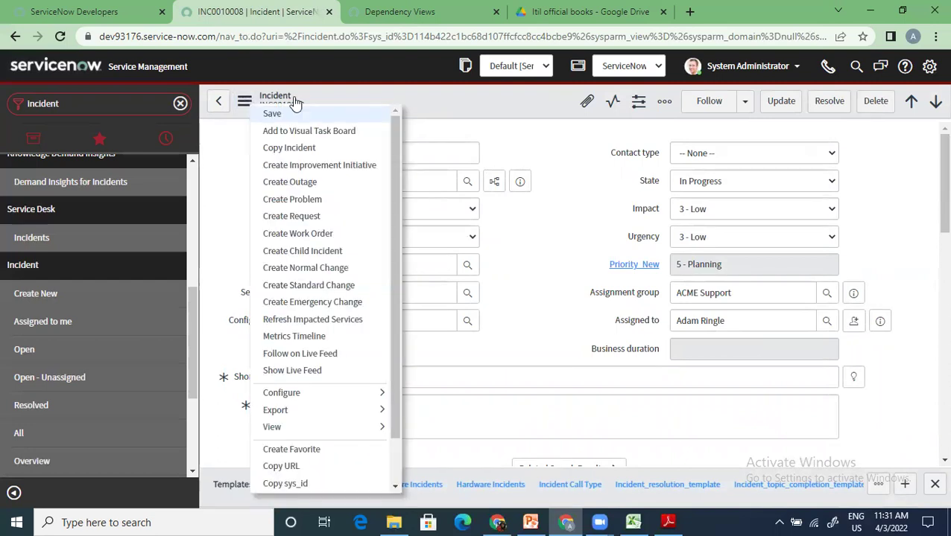
left_click(602, 292)
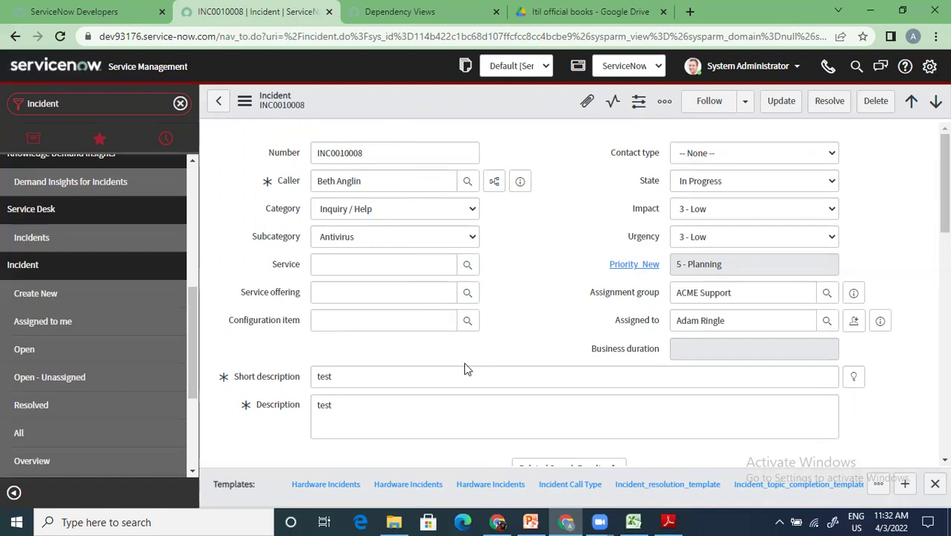
- Create a problem from the incident and set its category to Software and subcategory to Operating System
left_click(240, 104)
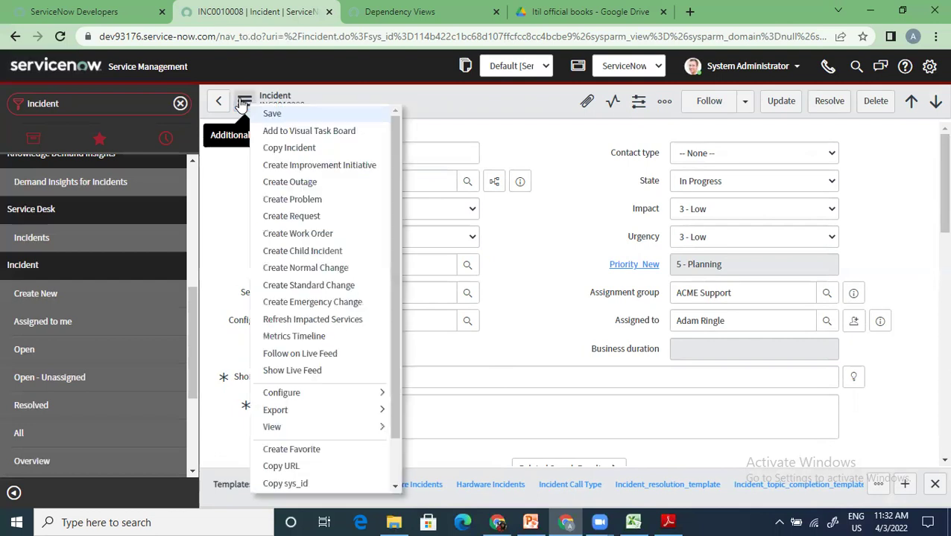
left_click(313, 201)
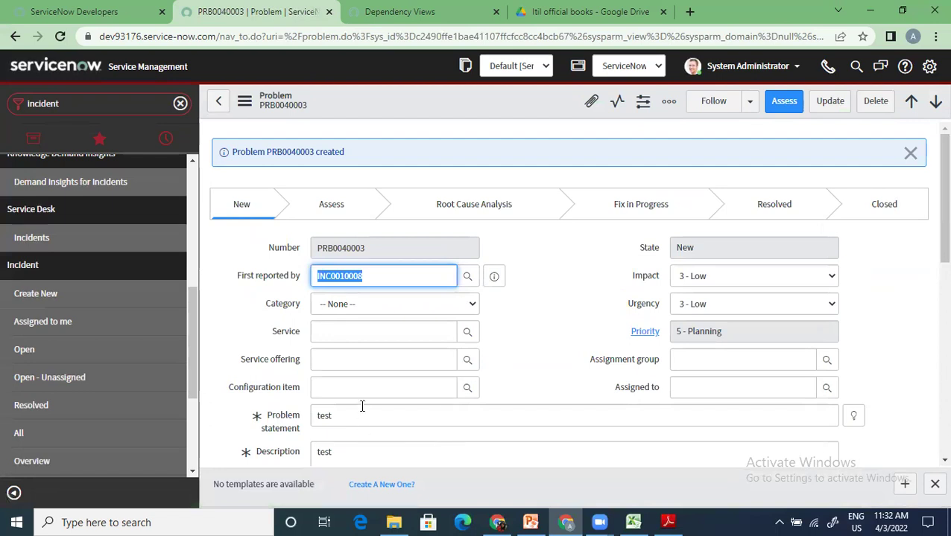
scroll(365, 402, "down", 1)
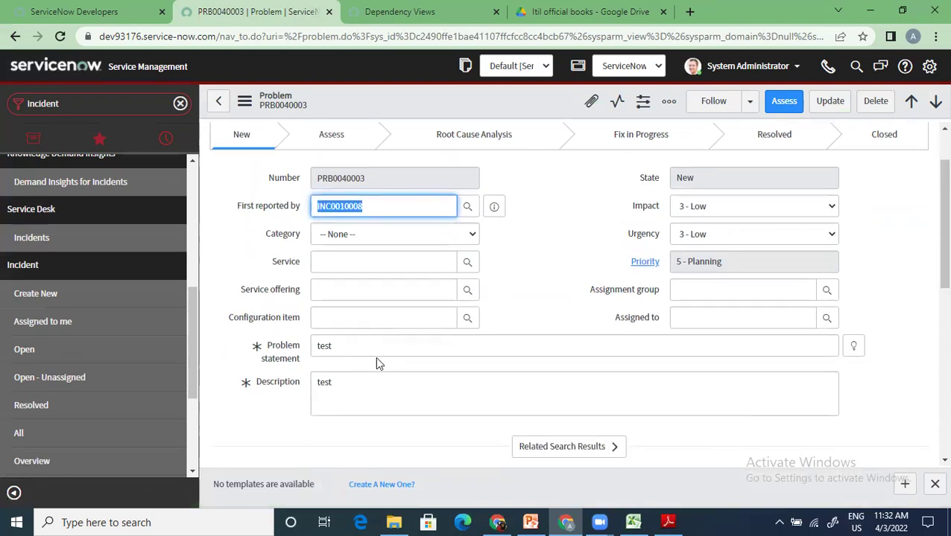
left_click(418, 236)
left_click(382, 264)
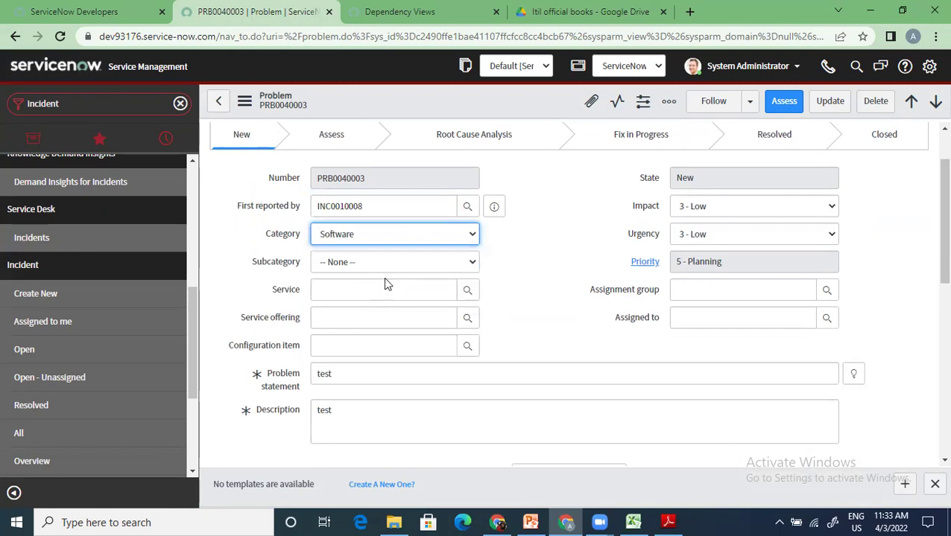
left_click(388, 261)
left_click(364, 304)
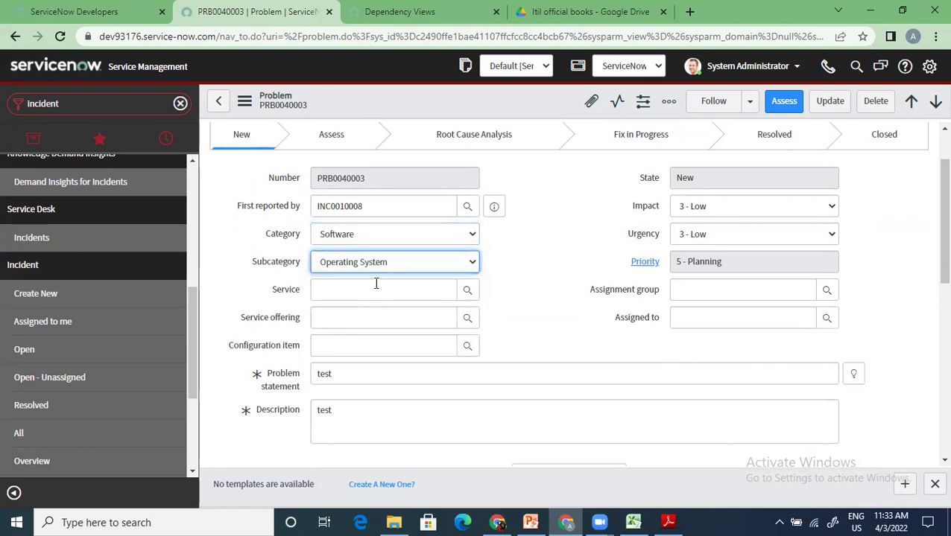
- Set the problem's service to Network Monitoring & Security by searching for "*netwo"
left_click(422, 287)
type("*netw")
key("BackSpace")
type("two")
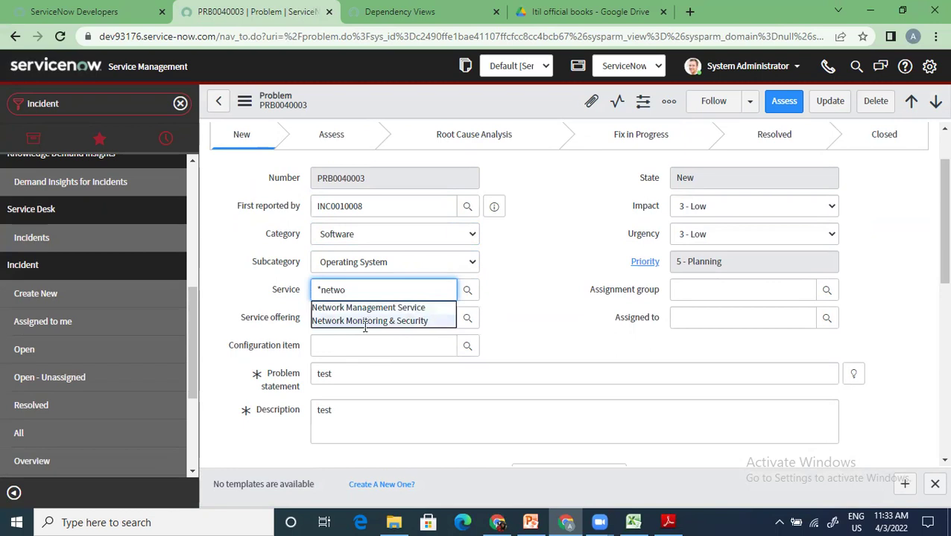
left_click(365, 324)
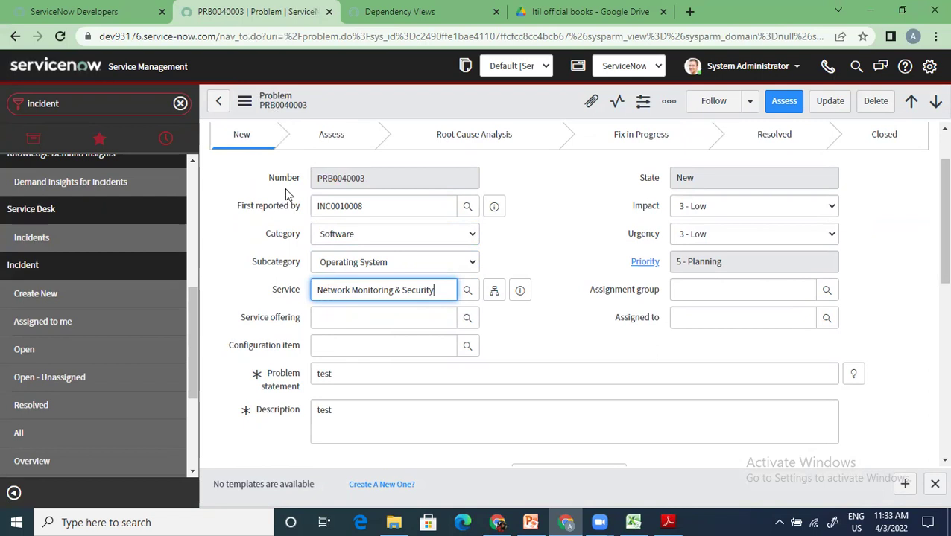
- Try to find a configuration item for the problem by entering "*san", "*storage" and "*network", and clear the entry
left_click(384, 345)
type("*san")
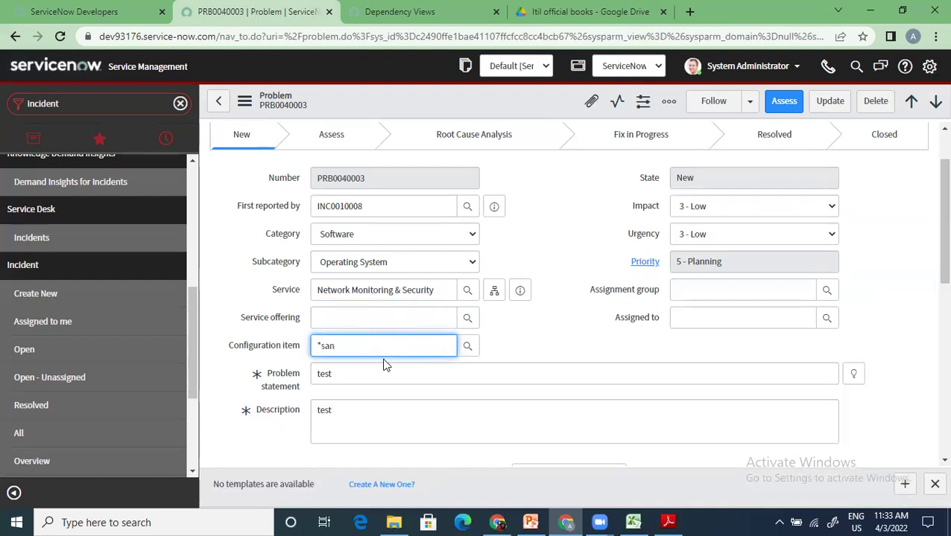
key("BackSpace")
key("BackSpace")
type("torage")
key("BackSpace")
key("BackSpace")
key("BackSpace")
key("BackSpace")
key("BackSpace")
key("BackSpace")
key("BackSpace")
key("BackSpace")
type("*network")
scroll(399, 409, "down", 2)
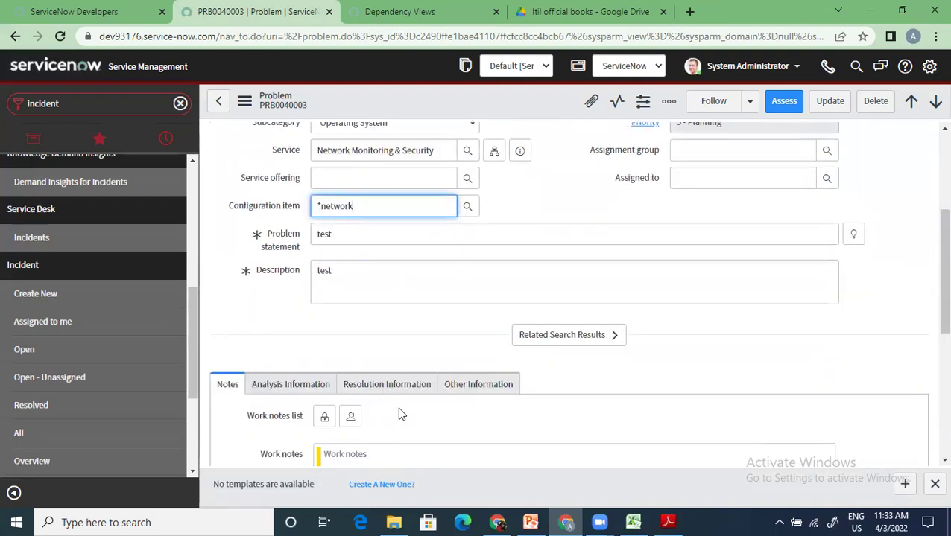
scroll(399, 415, "up", 2)
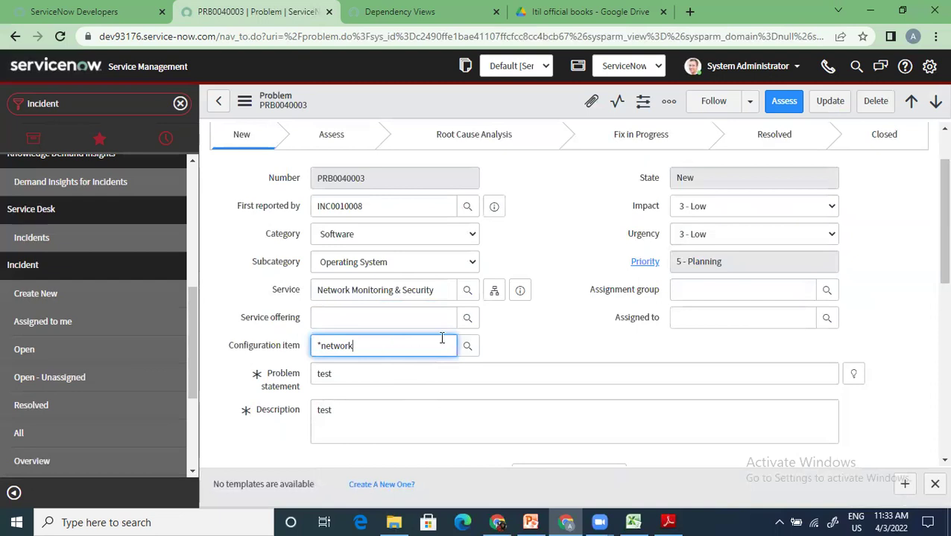
triple_click(393, 348)
key("BackSpace")
- Search the configuration item lookup for "*storage" and "*network", clear the filter and choose *BETH-IBM for the problem
left_click(467, 345)
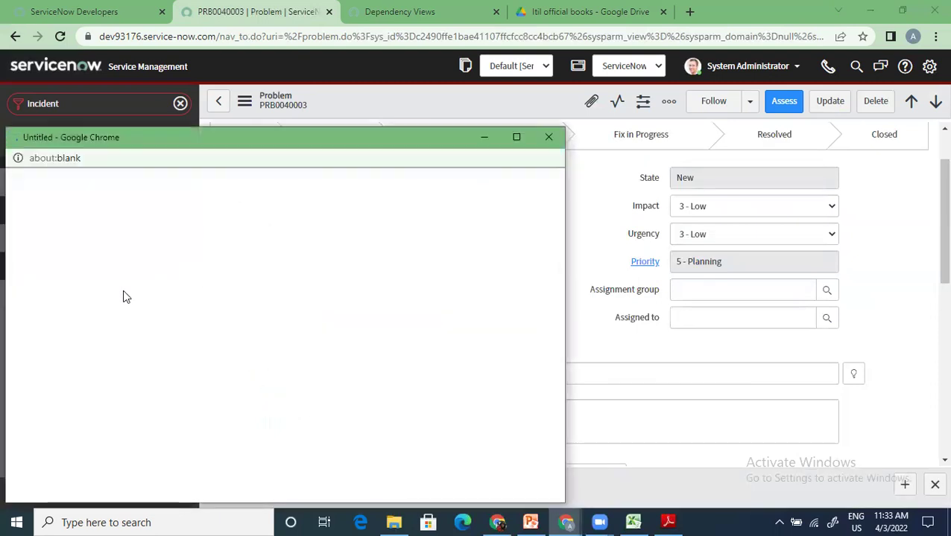
left_click(88, 286)
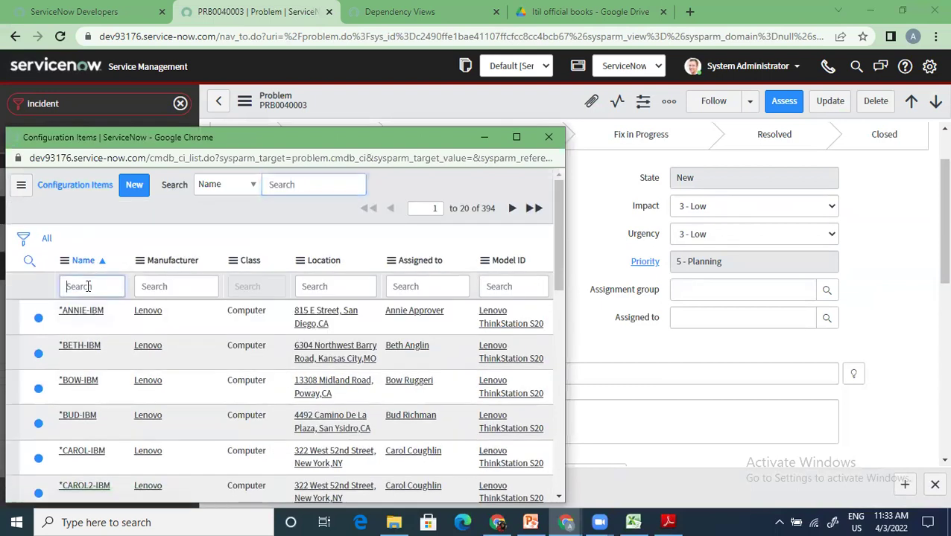
type("*storage")
key("Return")
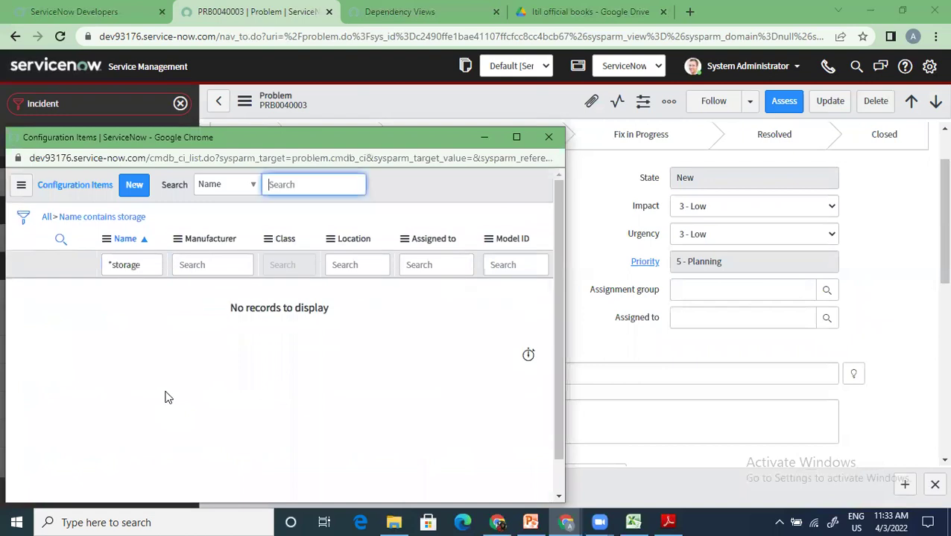
left_click(141, 265)
key("BackSpace")
key("BackSpace")
key("BackSpace")
key("BackSpace")
key("BackSpace")
key("BackSpace")
key("BackSpace")
type("network")
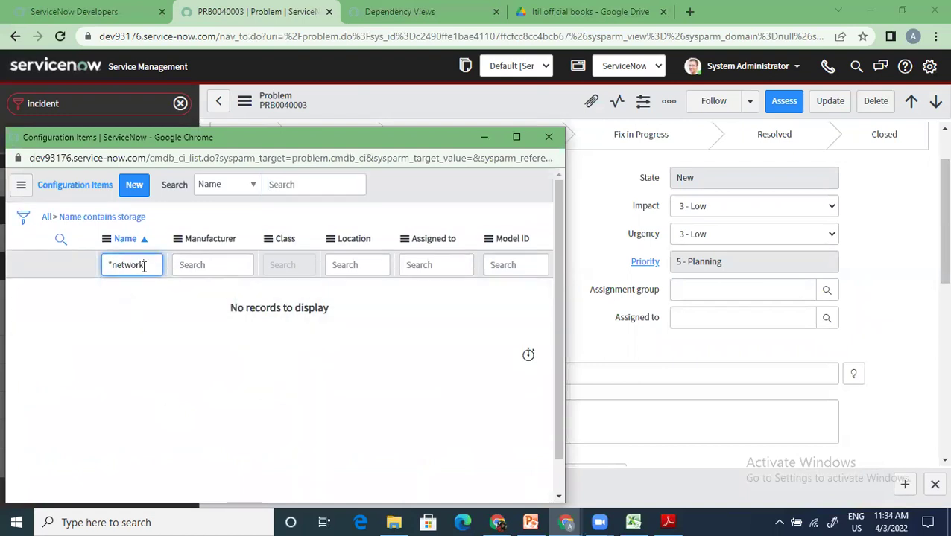
key("Return")
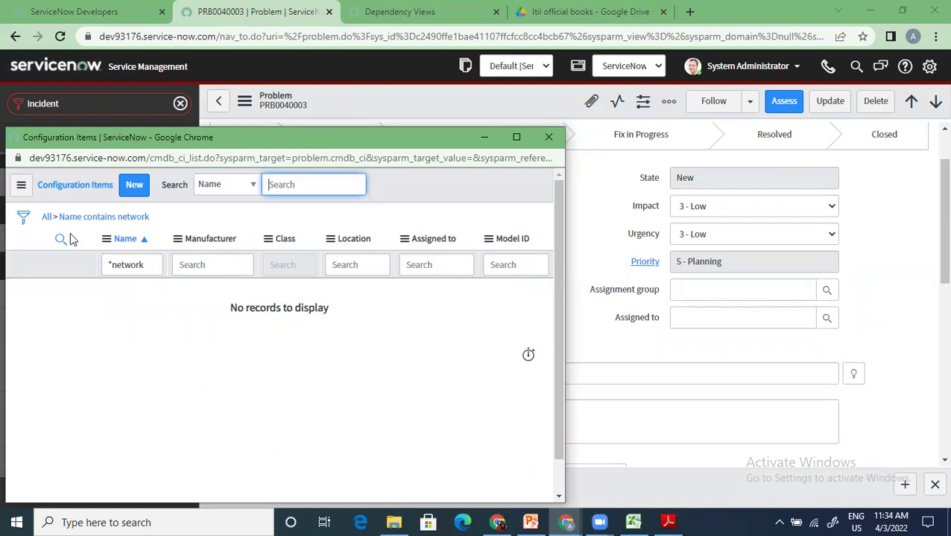
left_click(43, 220)
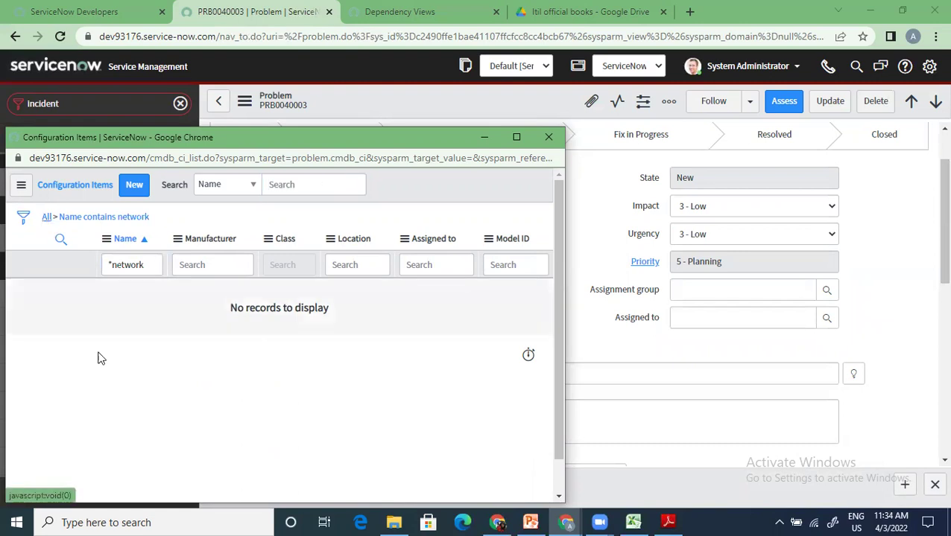
left_click(84, 345)
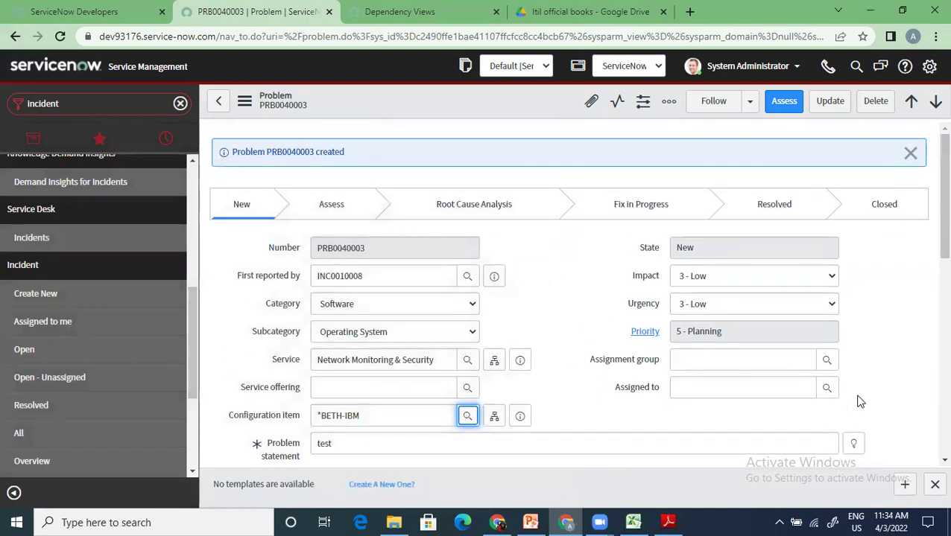
- Set the assignment group to Problem Analyzers by searching for "*problem", and save the problem record
left_click(824, 361)
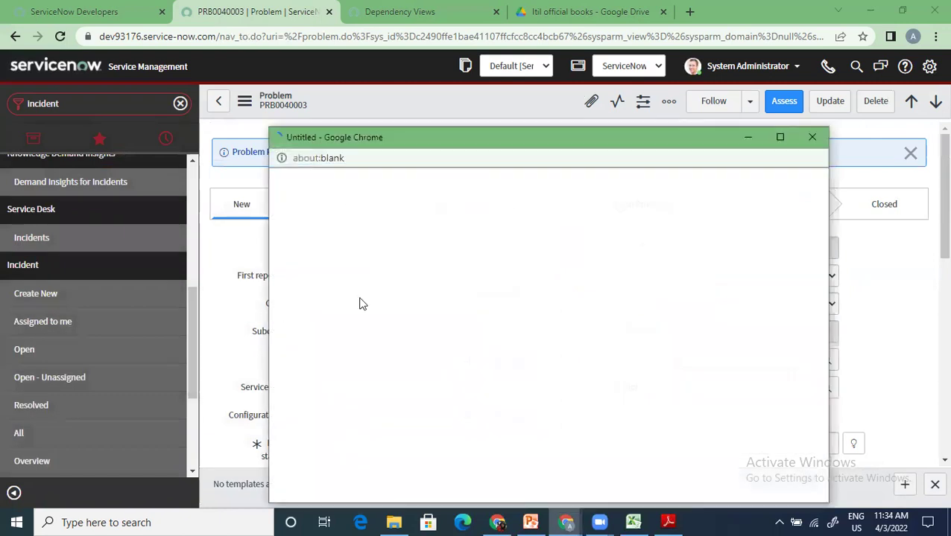
left_click(372, 270)
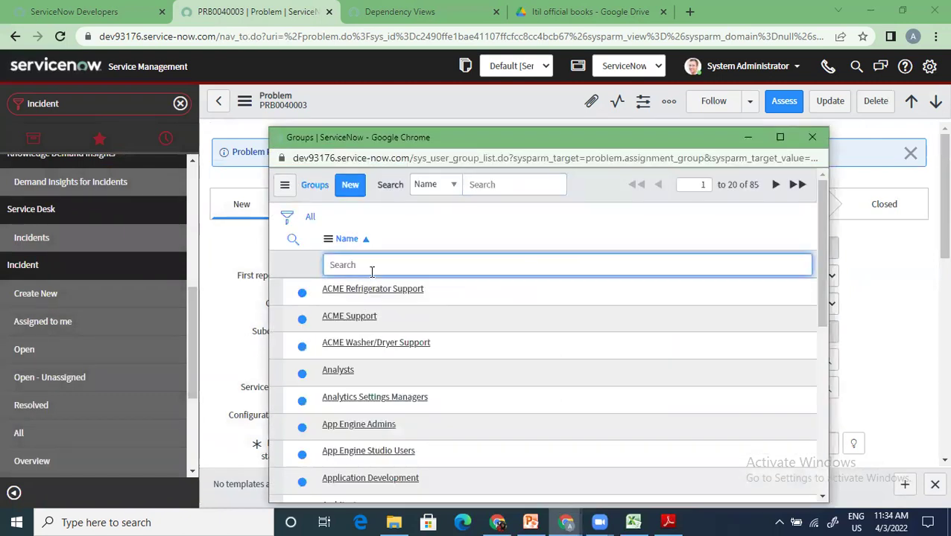
type("*problem")
key("Return")
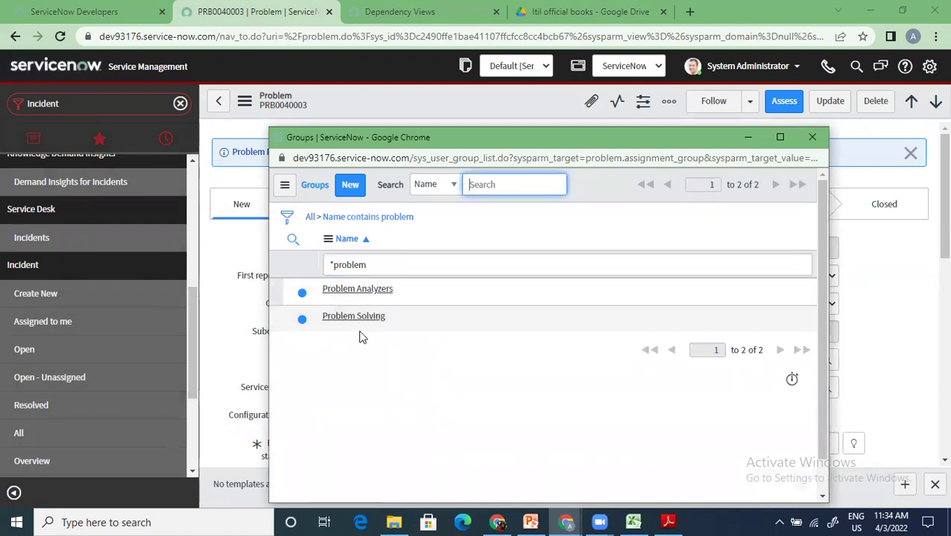
left_click(376, 292)
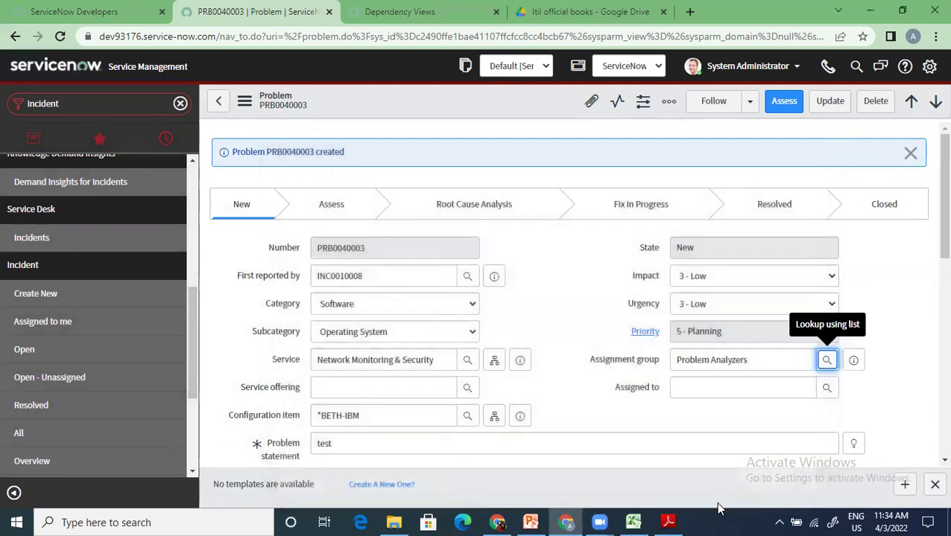
right_click(504, 104)
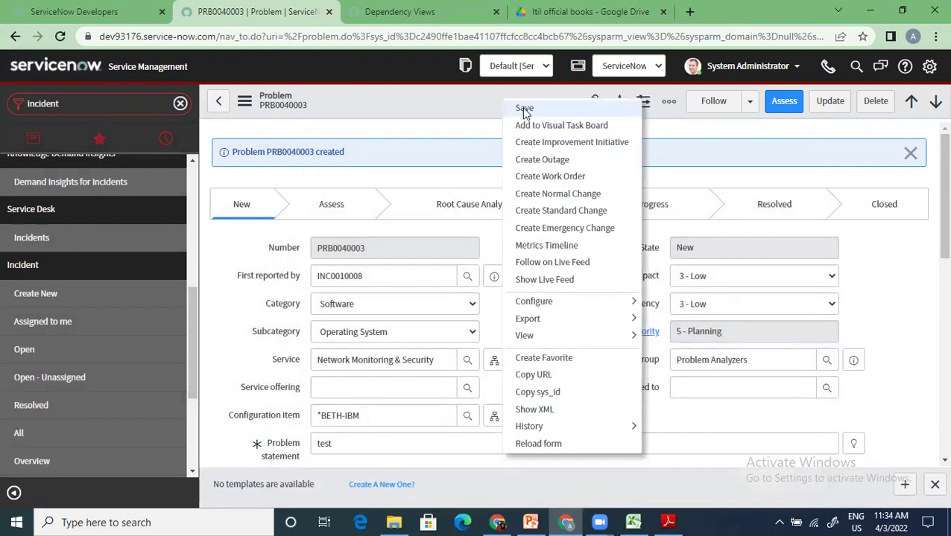
left_click(523, 112)
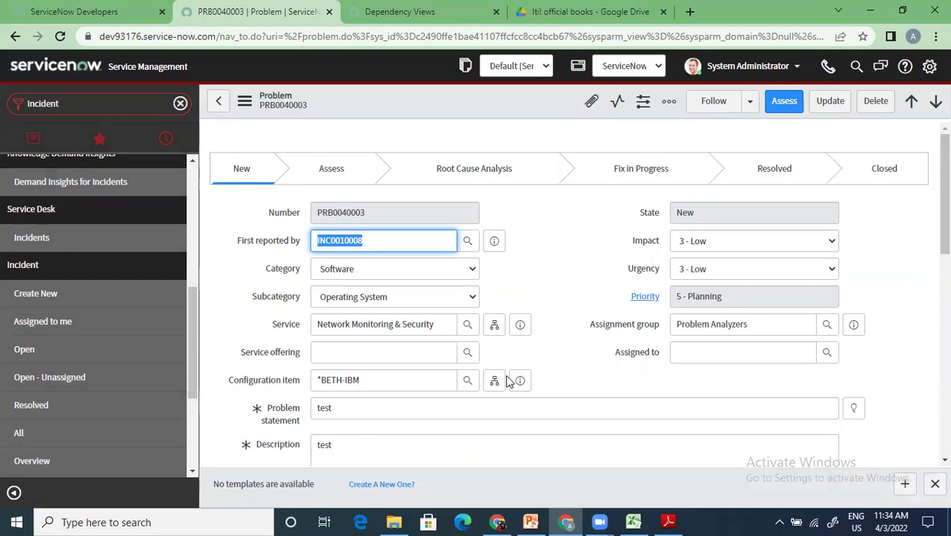
- Load the problem's related lists and examine its activity history and the incident linked to it
scroll(507, 381, "down", 15)
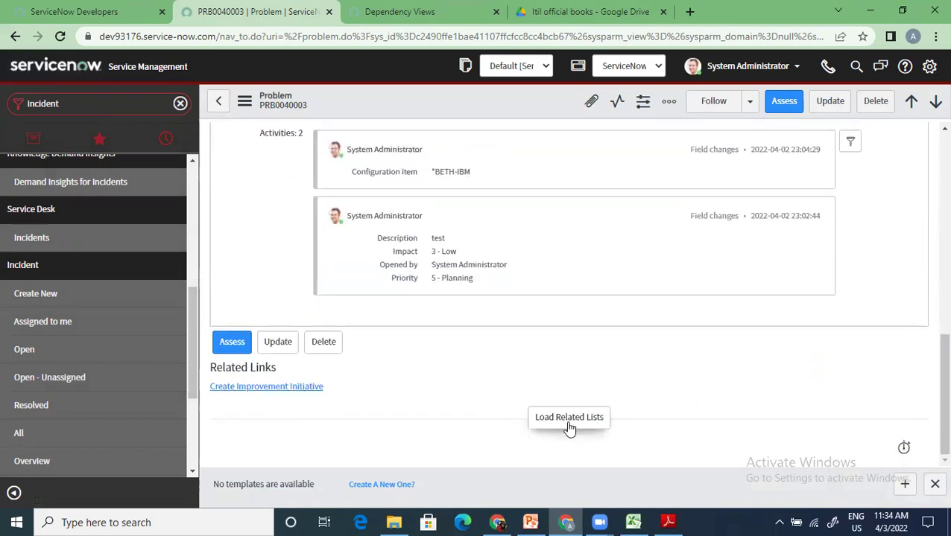
left_click(568, 426)
scroll(542, 410, "down", 3)
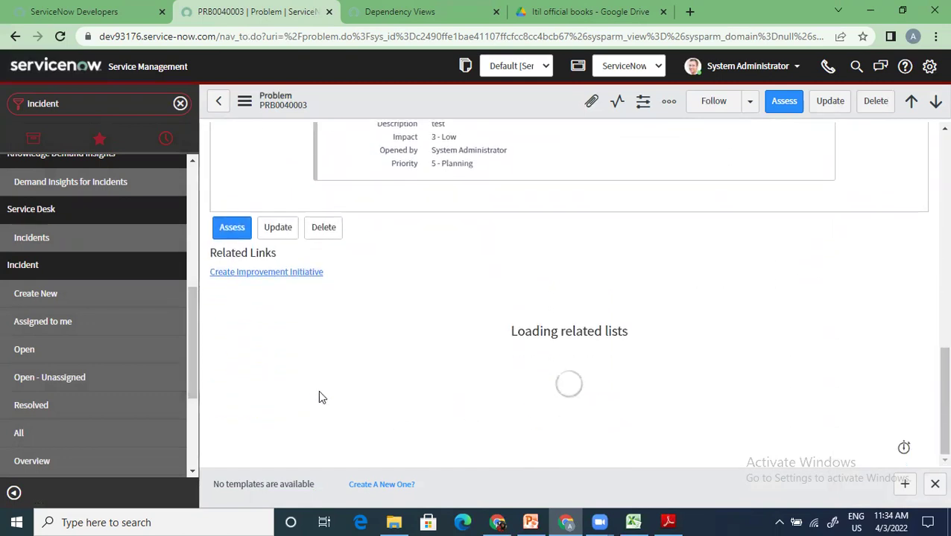
scroll(318, 390, "up", 15)
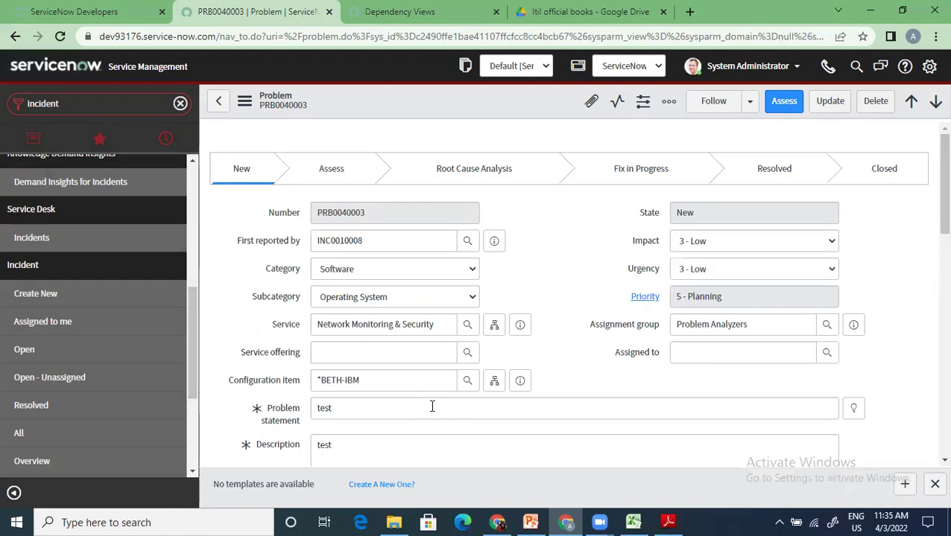
scroll(431, 406, "down", 15)
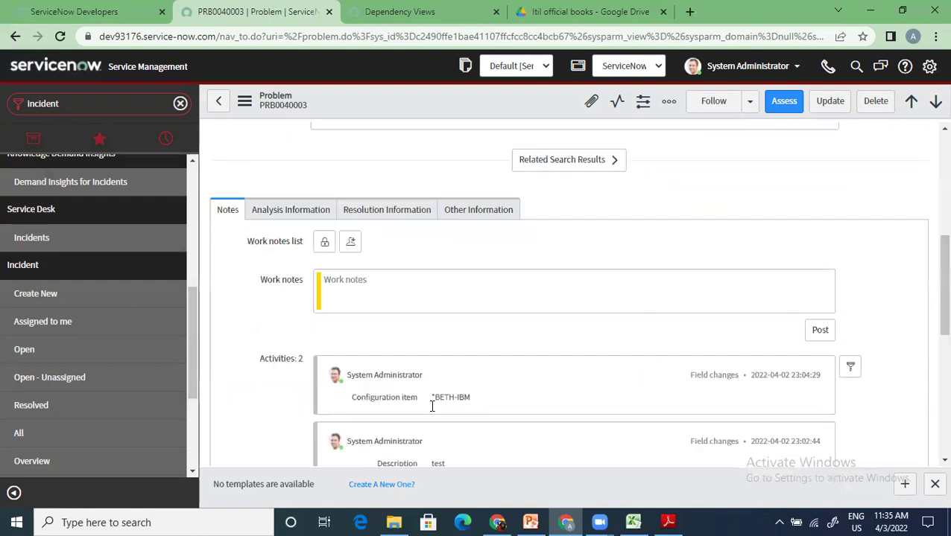
scroll(364, 343, "up", 15)
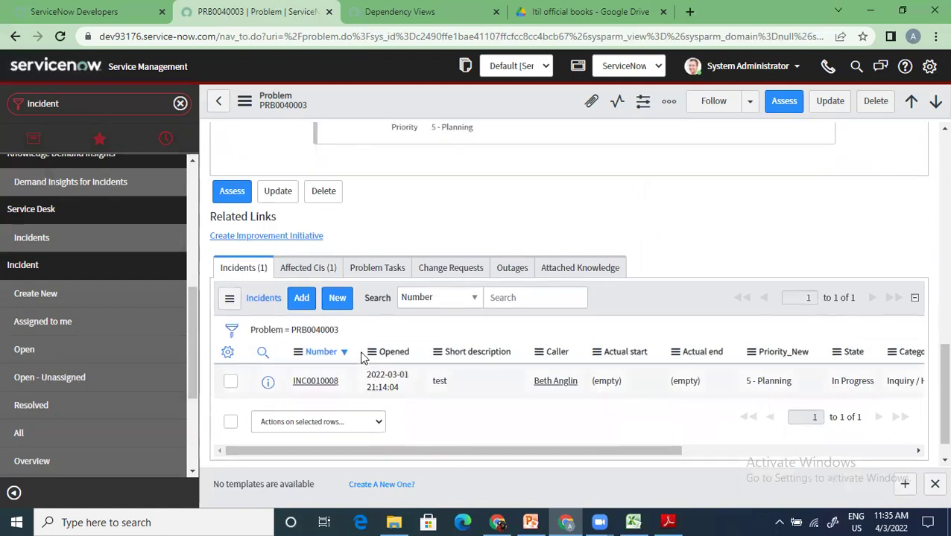
scroll(324, 378, "down", 15)
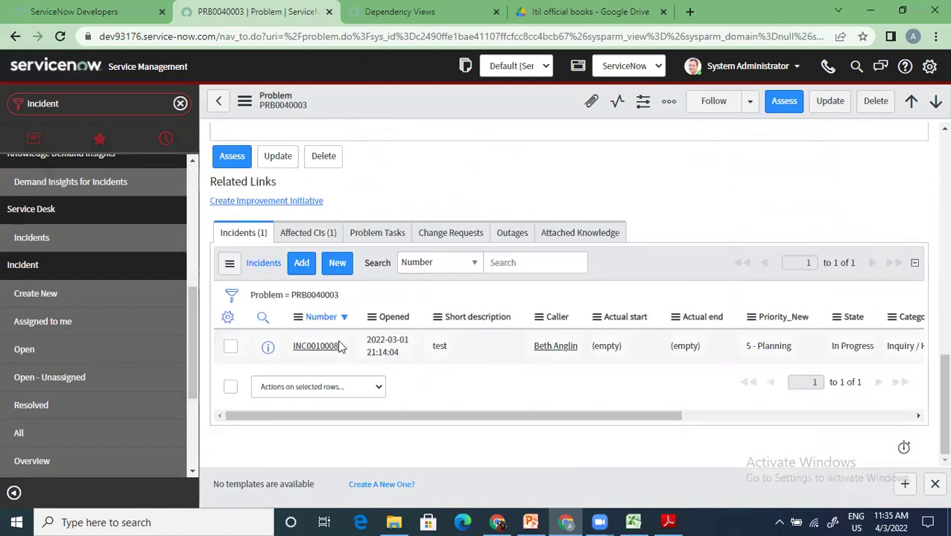
left_click_drag(351, 348, 272, 348)
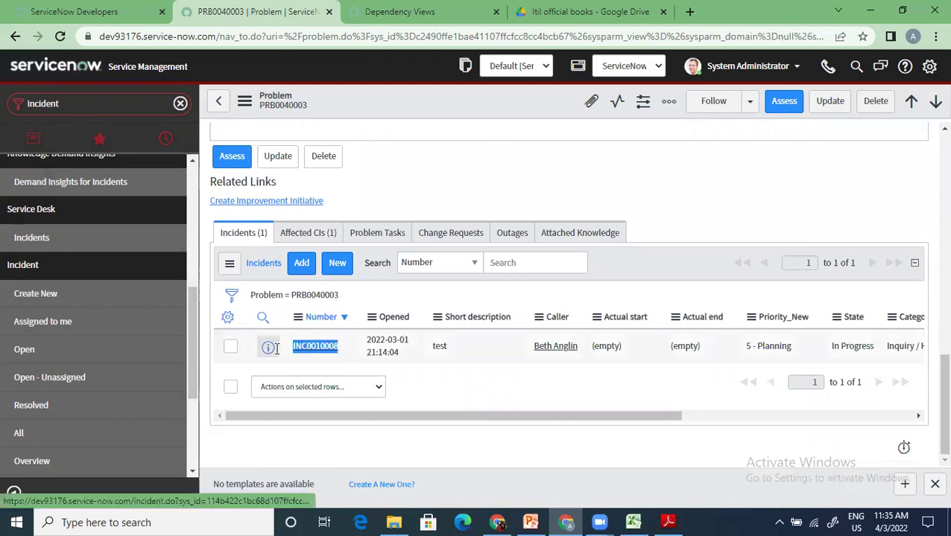
- Link incidents INC0010014, INC0010012, INC0010010 and INC0010007 to the problem record
left_click(493, 464)
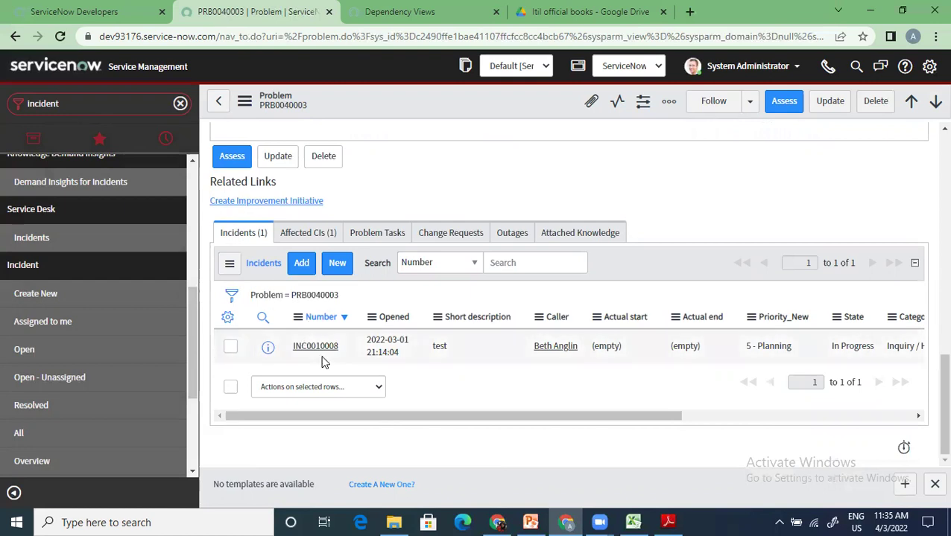
left_click(299, 265)
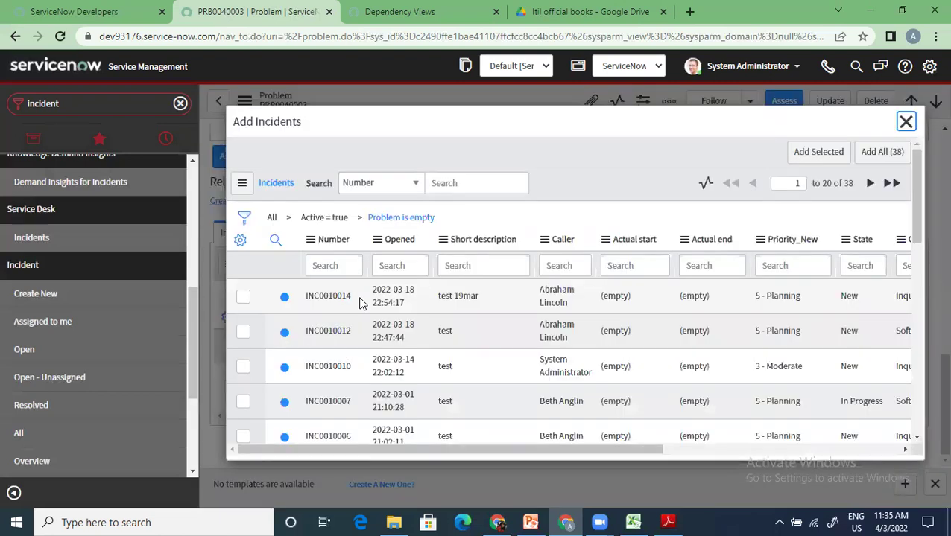
left_click(243, 297)
left_click(243, 332)
left_click(242, 366)
left_click(242, 401)
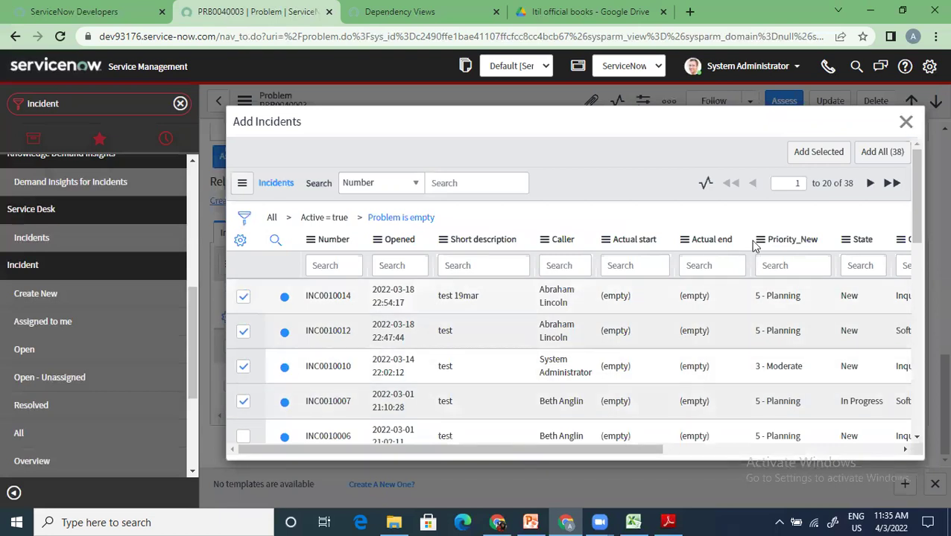
left_click(818, 152)
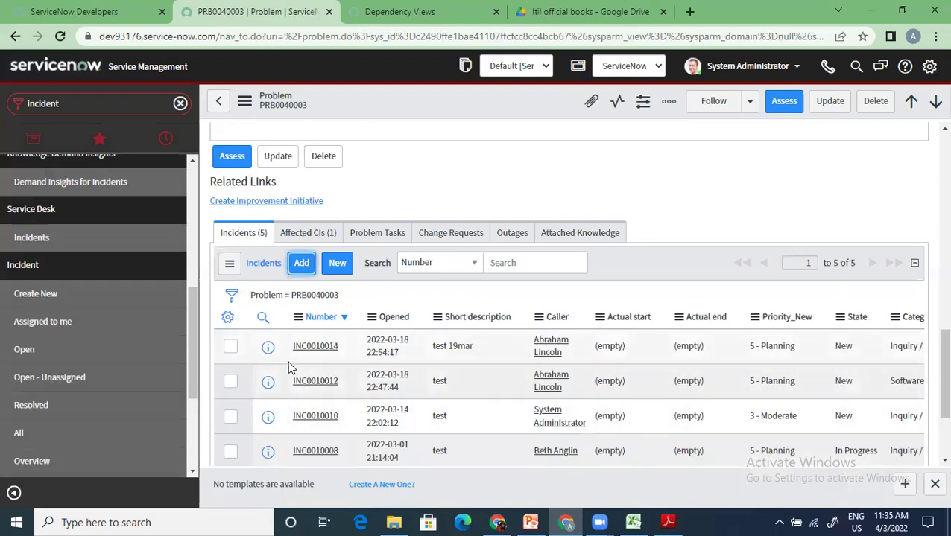
scroll(290, 367, "down", 2)
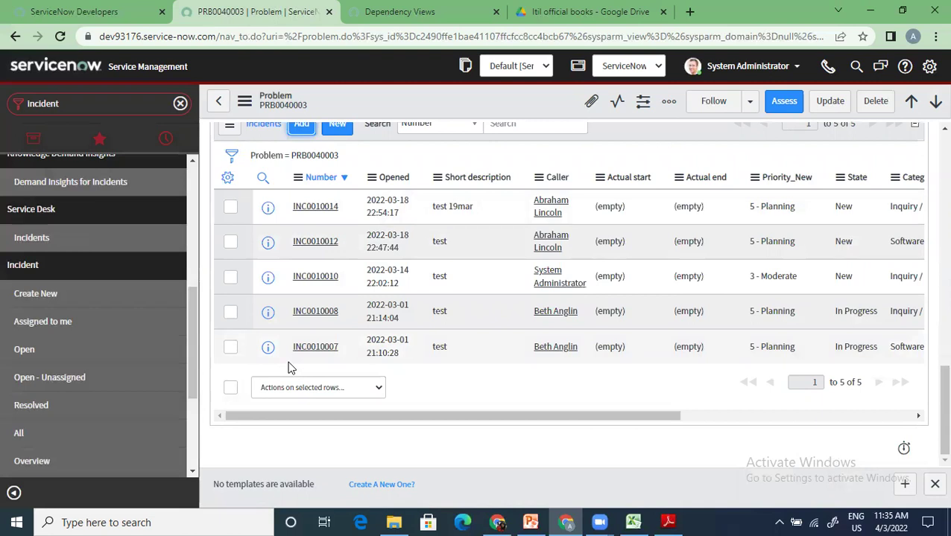
- Examine the problem's first-reporting incident and its analysis, resolution, other information and notes sections
scroll(291, 368, "up", 10)
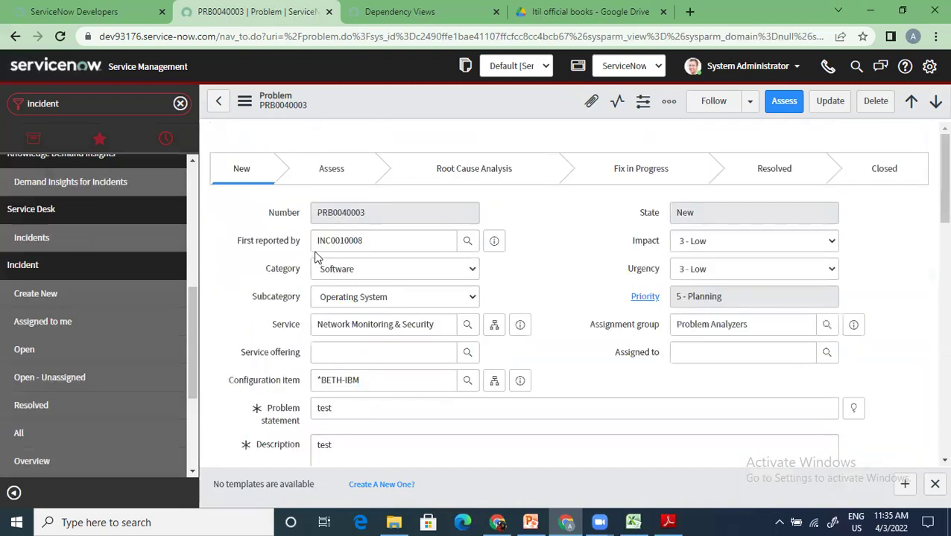
left_click_drag(383, 241, 271, 233)
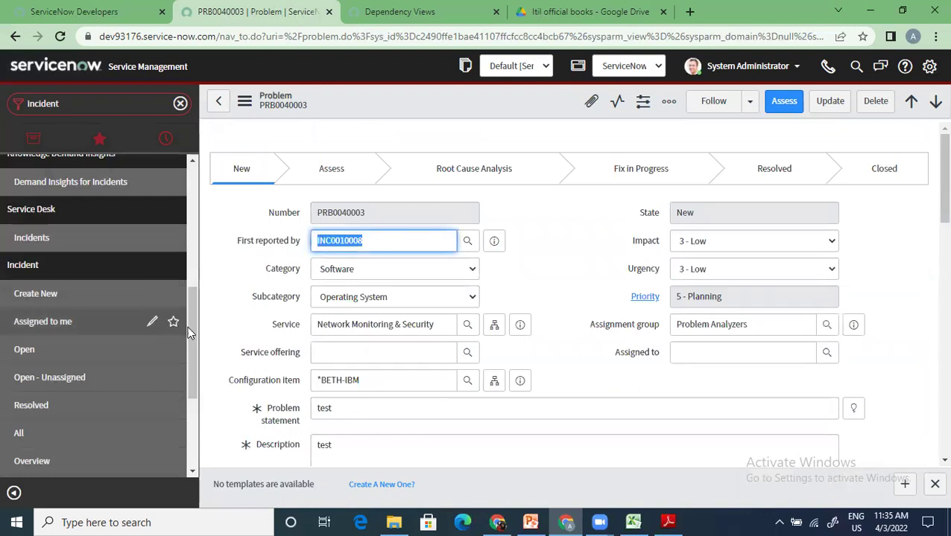
scroll(233, 356, "down", 3)
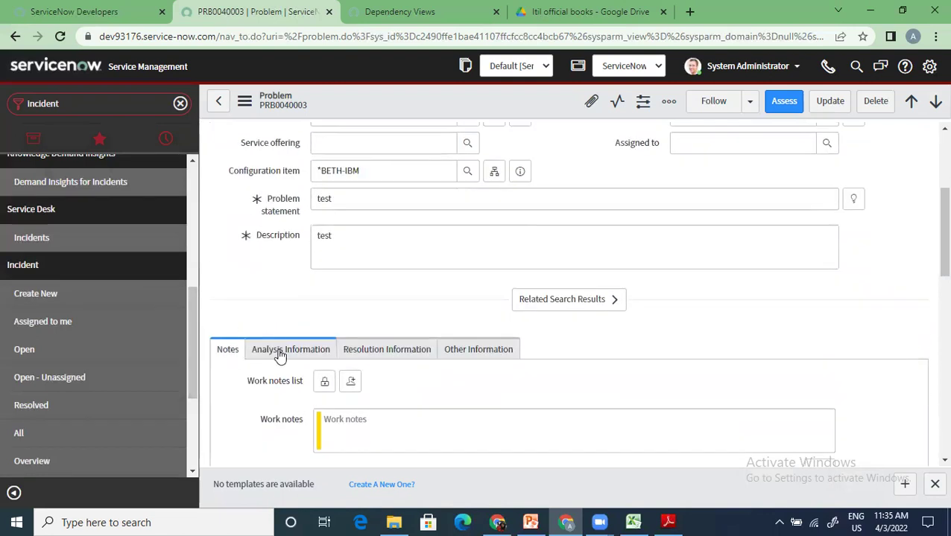
scroll(283, 354, "up", 3)
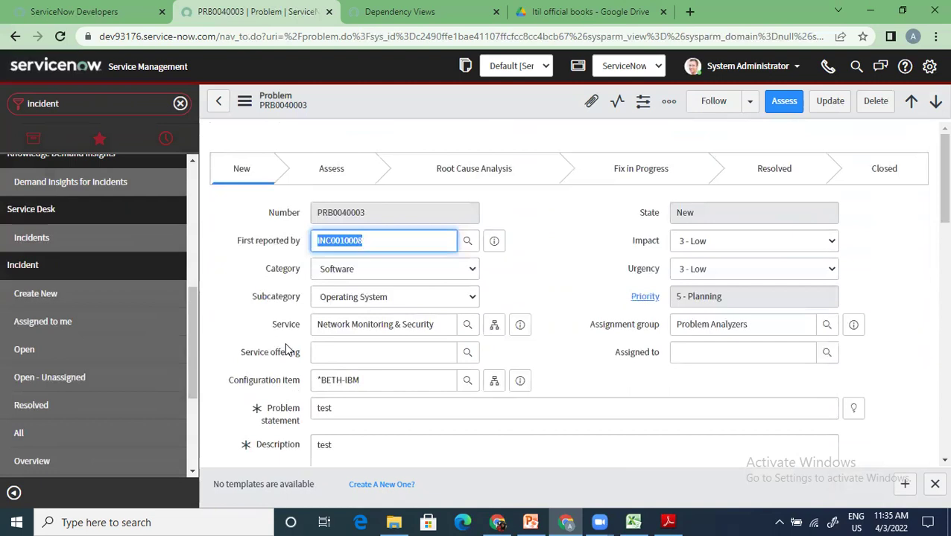
scroll(289, 350, "down", 3)
left_click(283, 347)
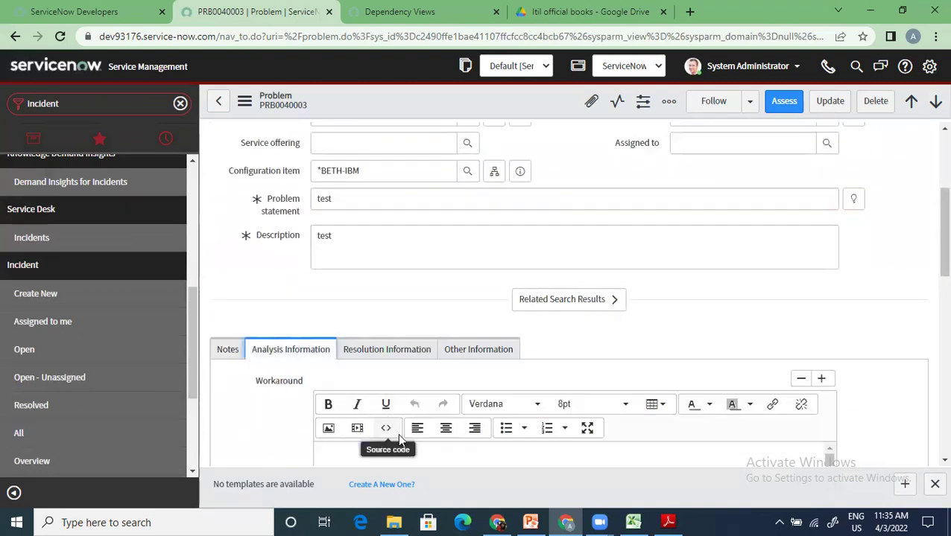
scroll(398, 432, "down", 3)
scroll(399, 432, "down", 3)
scroll(397, 418, "up", 5)
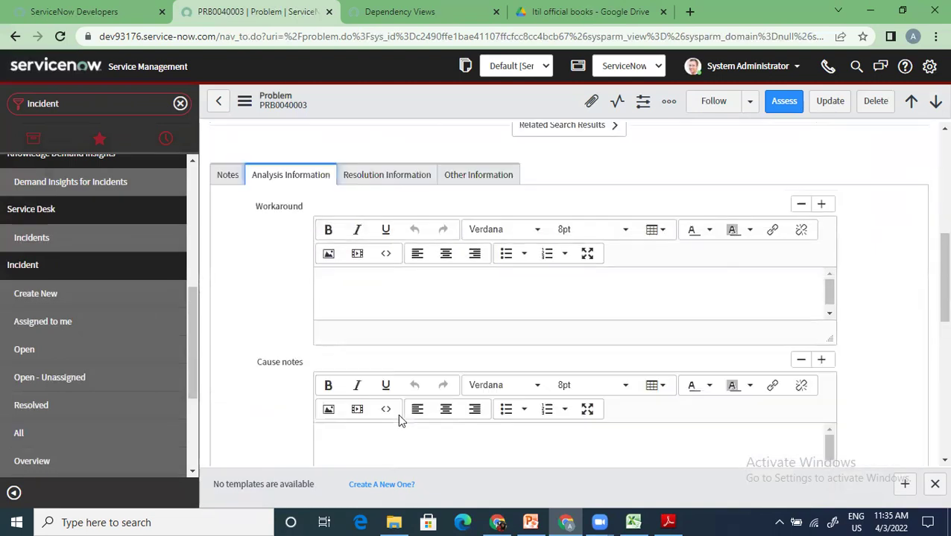
left_click(384, 286)
left_click(456, 281)
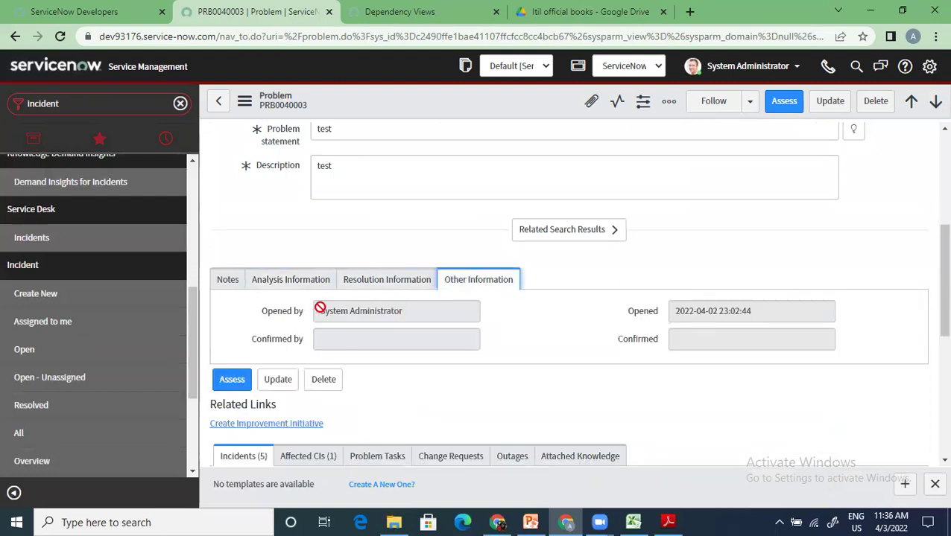
left_click(225, 283)
scroll(432, 392, "up", 5)
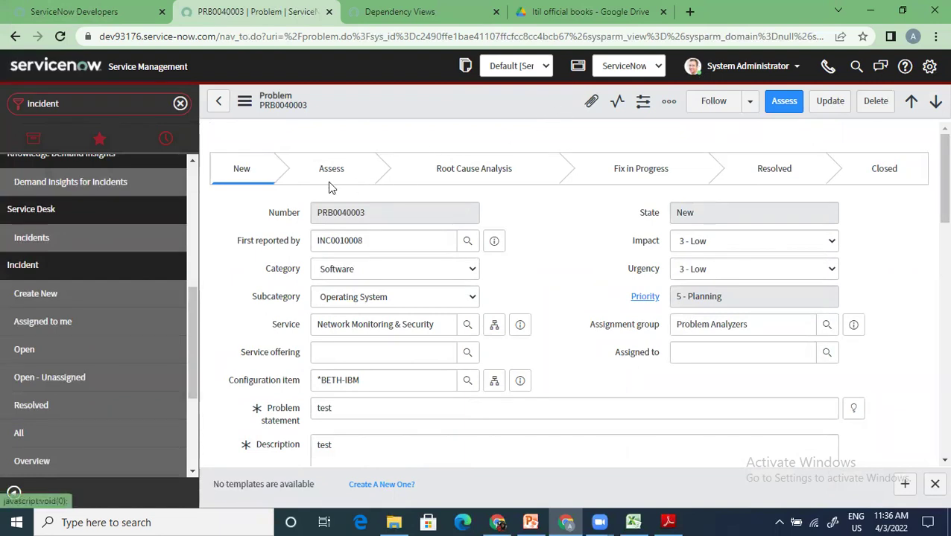
- Switch to the PowerPoint presentation, review the Problem Management process slide, and return to the problem record in Chrome
left_click(531, 520)
left_click(65, 375)
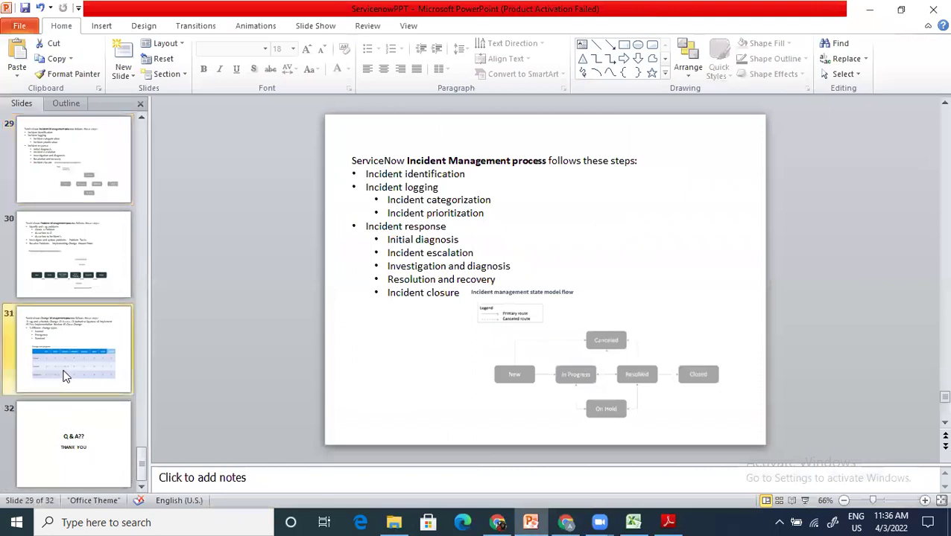
left_click(88, 251)
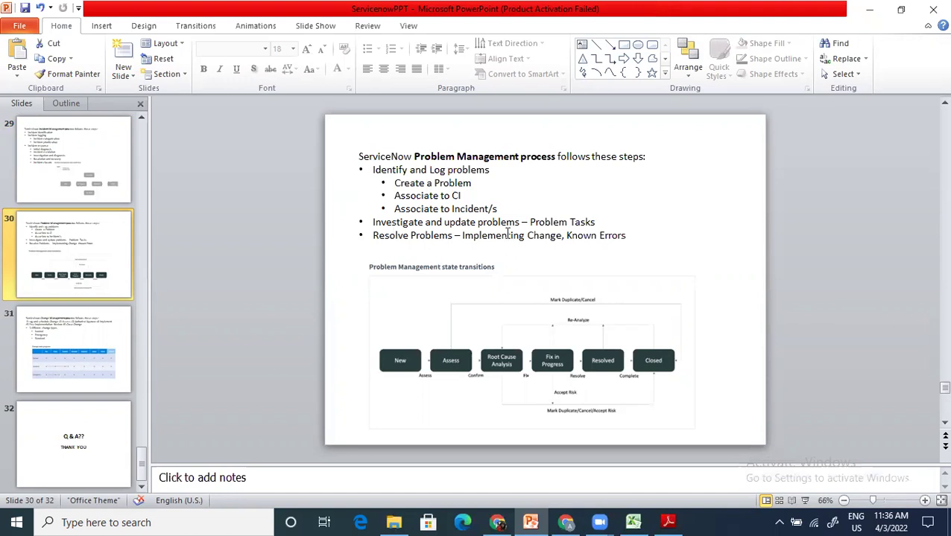
key("alt+Tab")
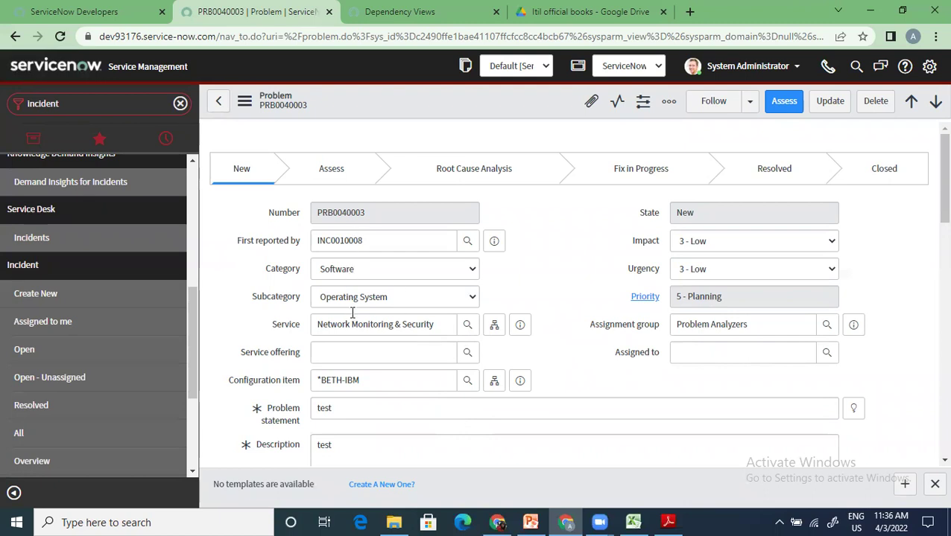
- Move the problem to the Assess state, assigning it to Problem Manager
scroll(353, 315, "down", 3)
scroll(352, 317, "up", 3)
scroll(448, 269, "down", 7)
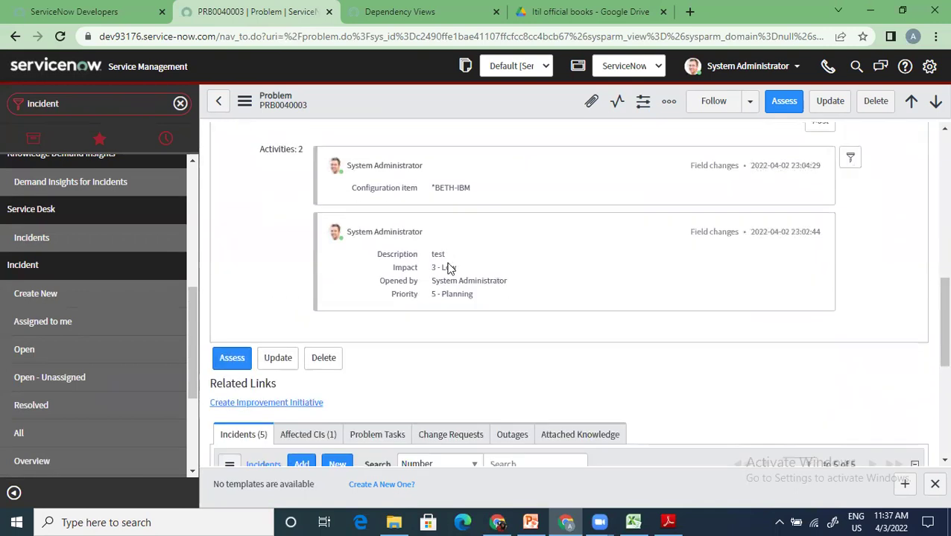
scroll(458, 261, "up", 7)
left_click(784, 101)
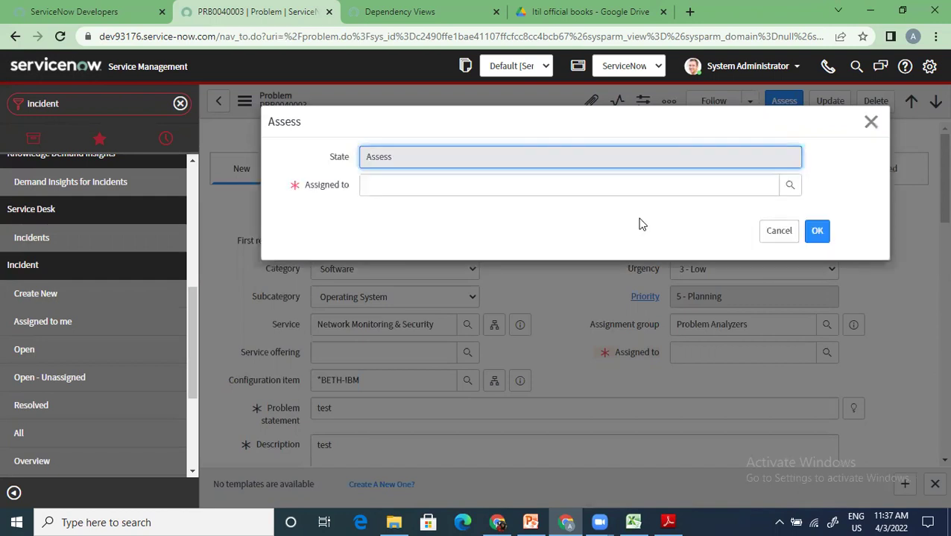
left_click(790, 187)
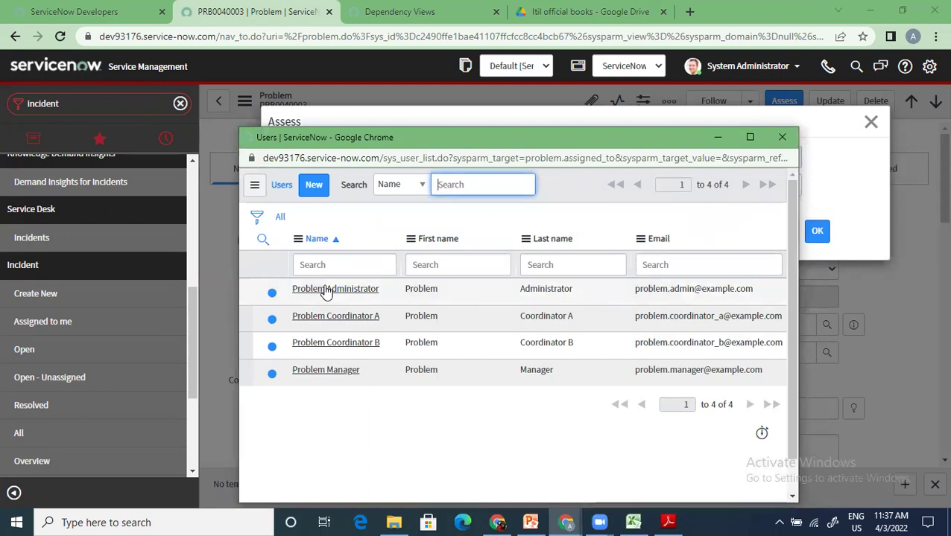
left_click(326, 370)
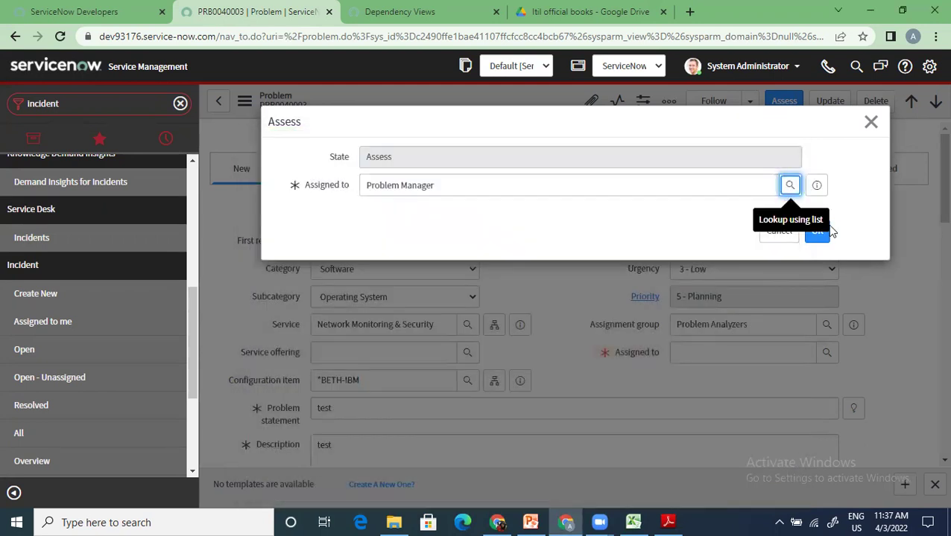
left_click(816, 234)
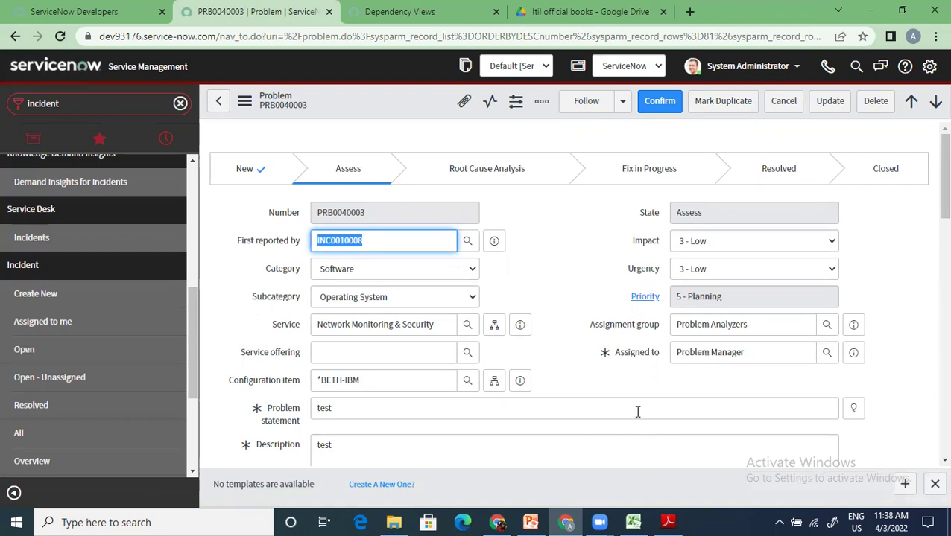
- Review the assessed problem record and confirm it to advance it to Root Cause Analysis
scroll(575, 426, "down", 8)
scroll(575, 424, "up", 7)
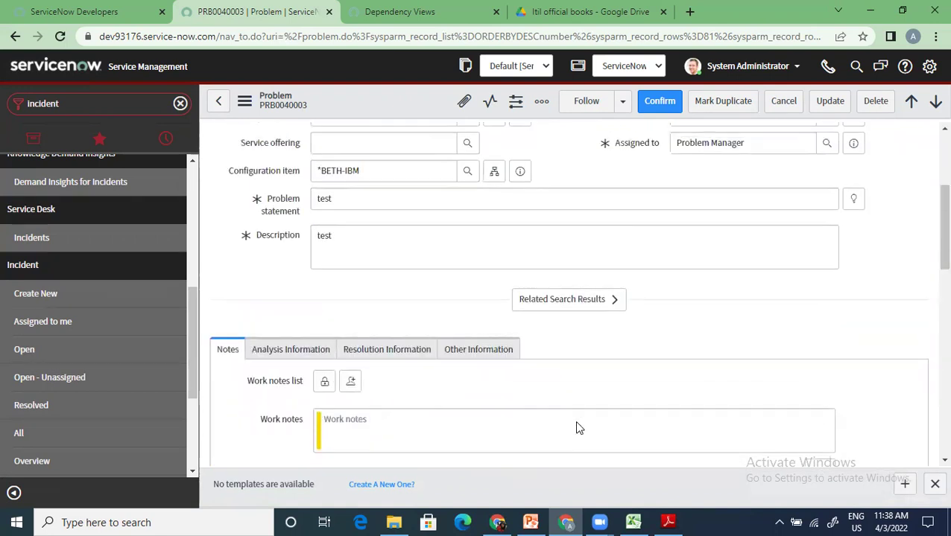
scroll(576, 424, "down", 4)
scroll(575, 423, "up", 5)
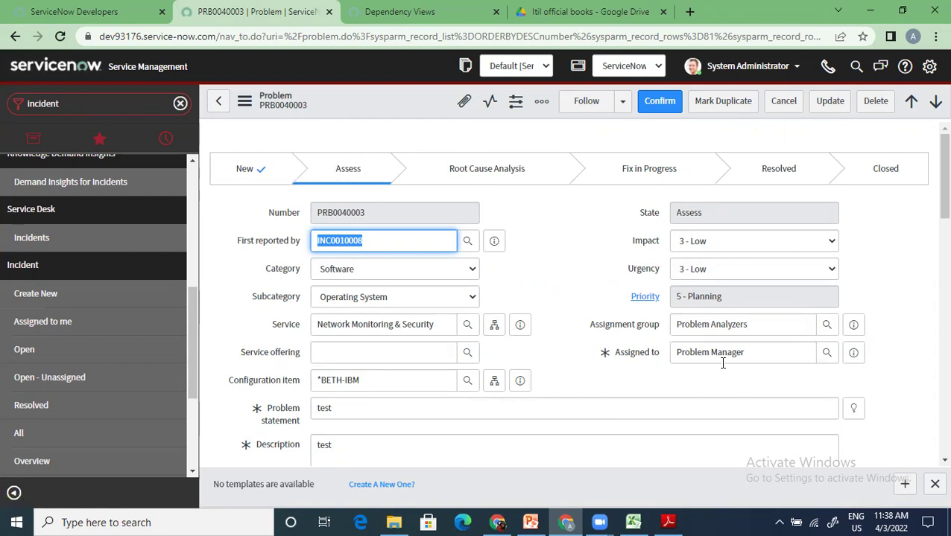
left_click(660, 102)
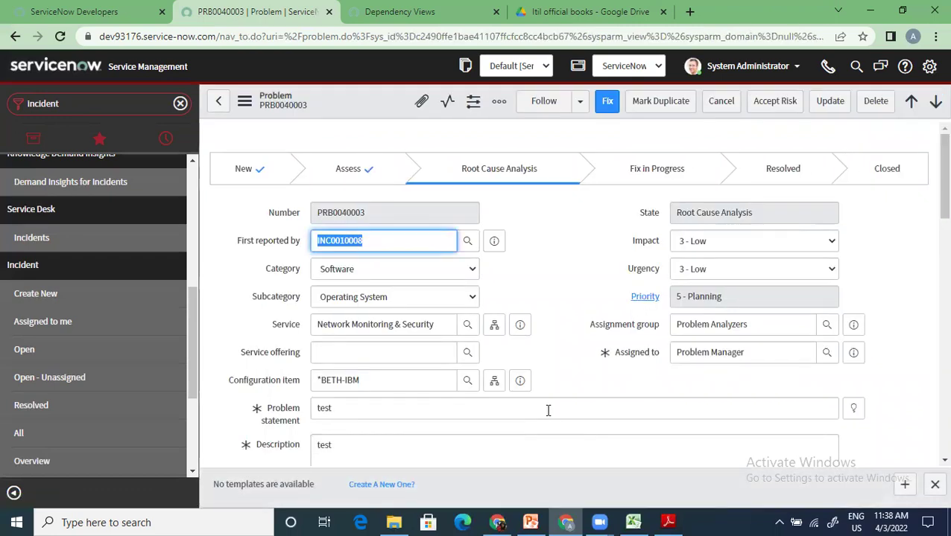
- Examine the problem's linked incidents and its problem tasks list
scroll(547, 410, "down", 15)
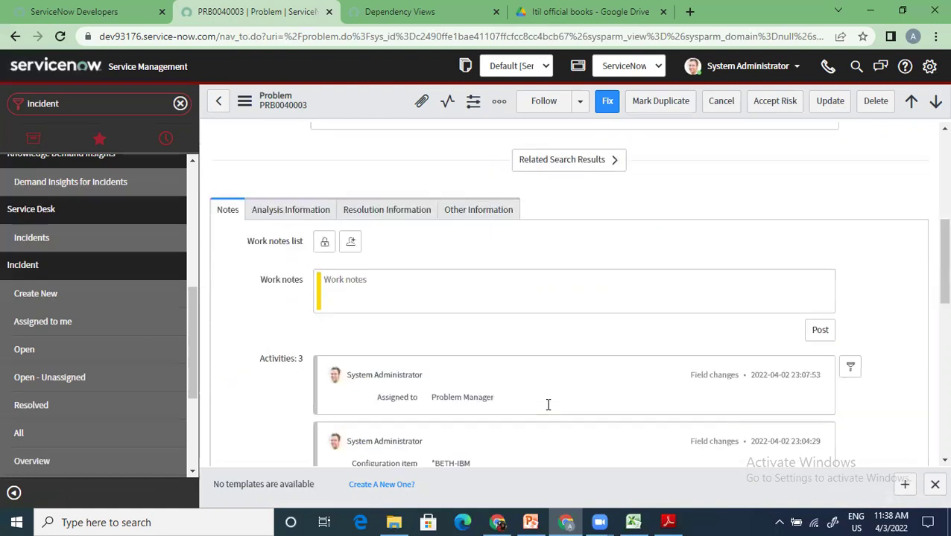
scroll(415, 268, "up", 1)
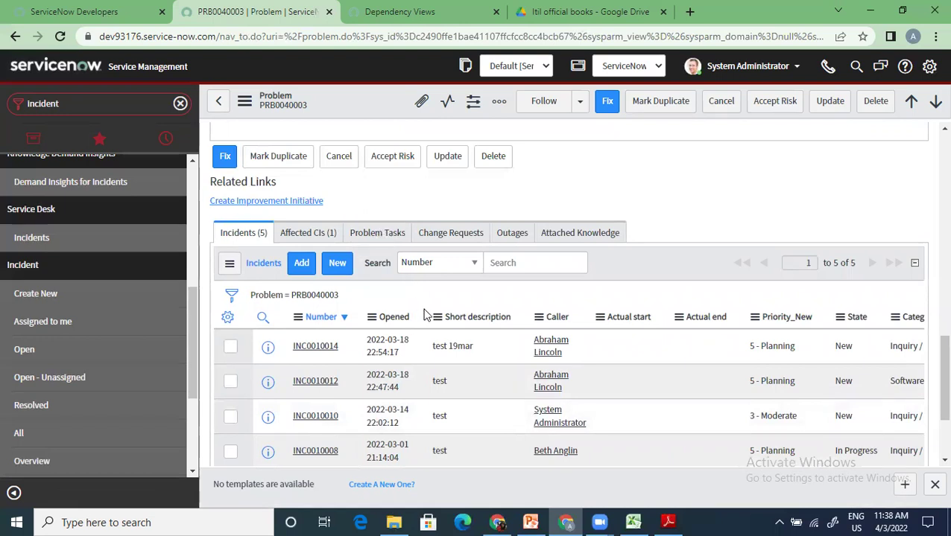
left_click(382, 226)
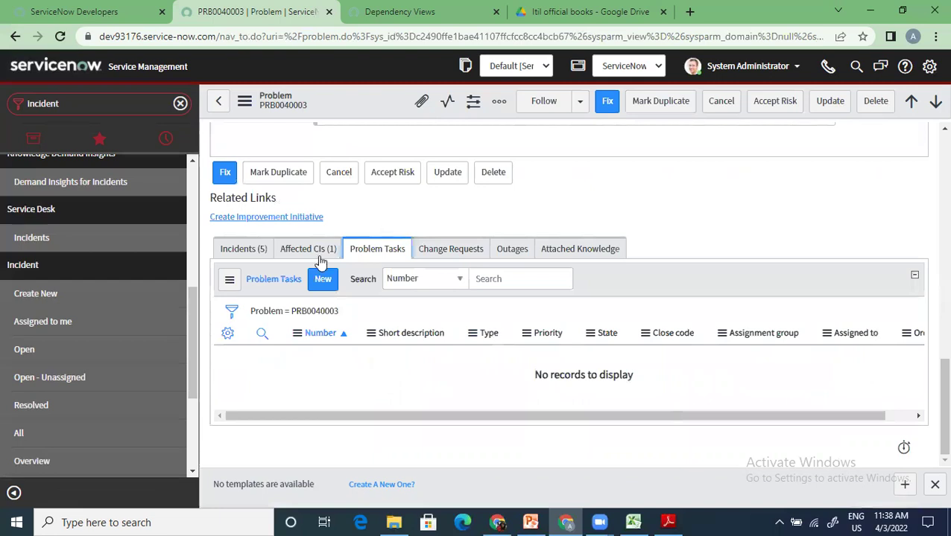
left_click(242, 249)
left_click(375, 249)
scroll(394, 322, "up", 10)
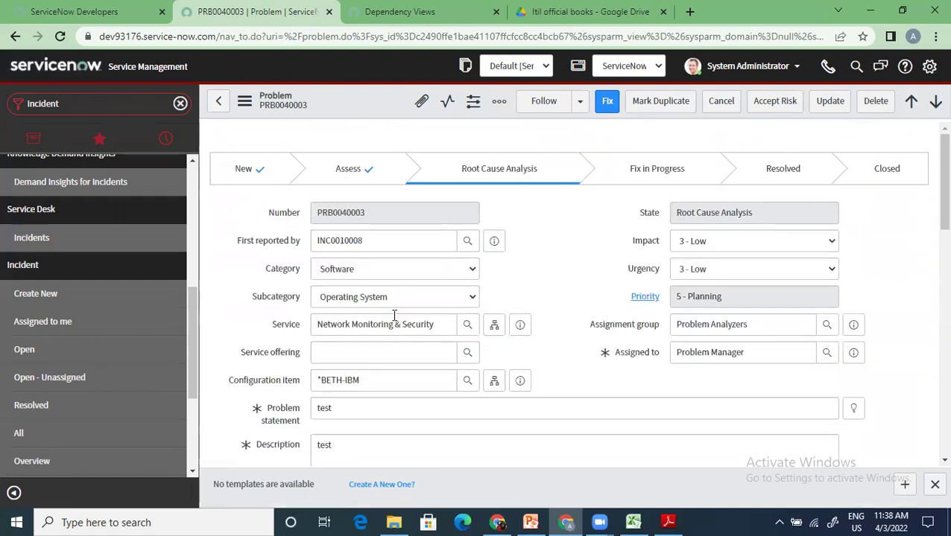
- Fill in the problem's analysis information with the workaround "test workaround" and the cause notes "test cause"
scroll(394, 316, "down", 4)
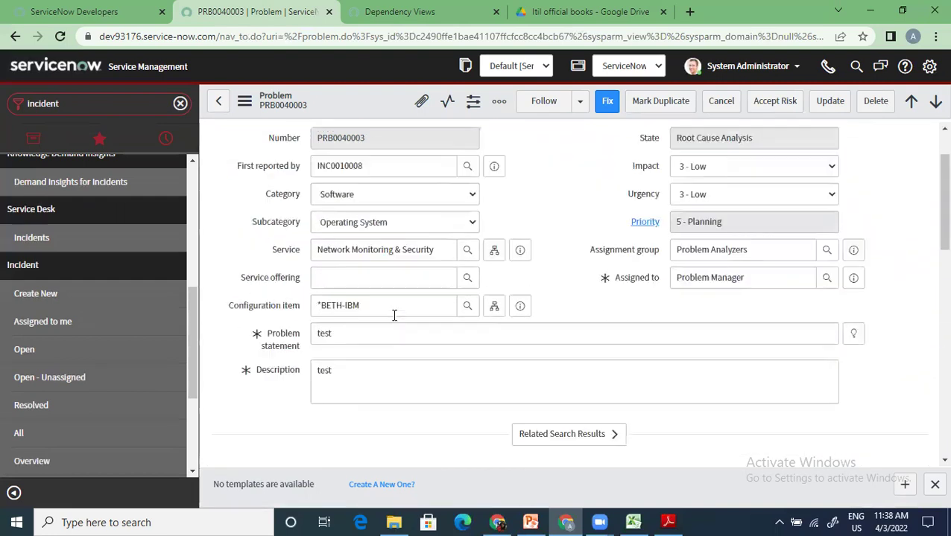
left_click(274, 214)
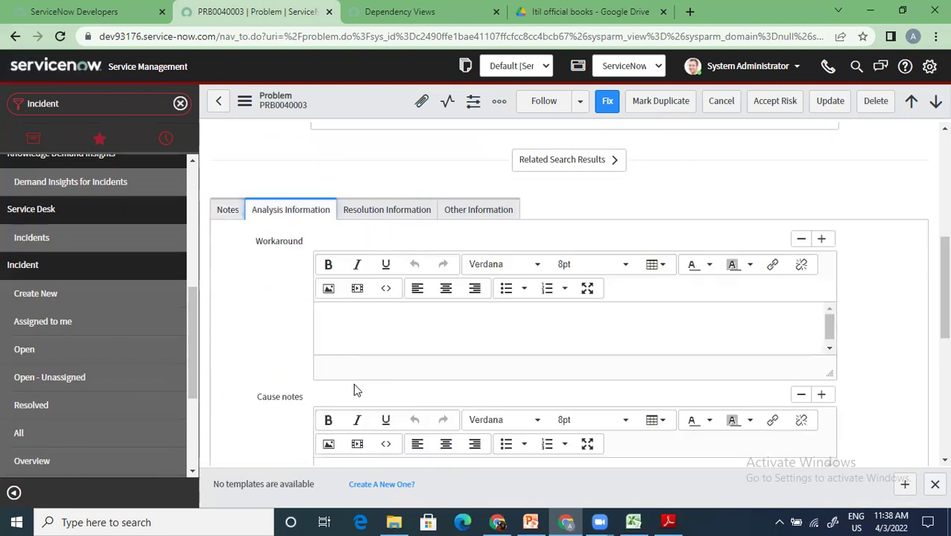
left_click(402, 321)
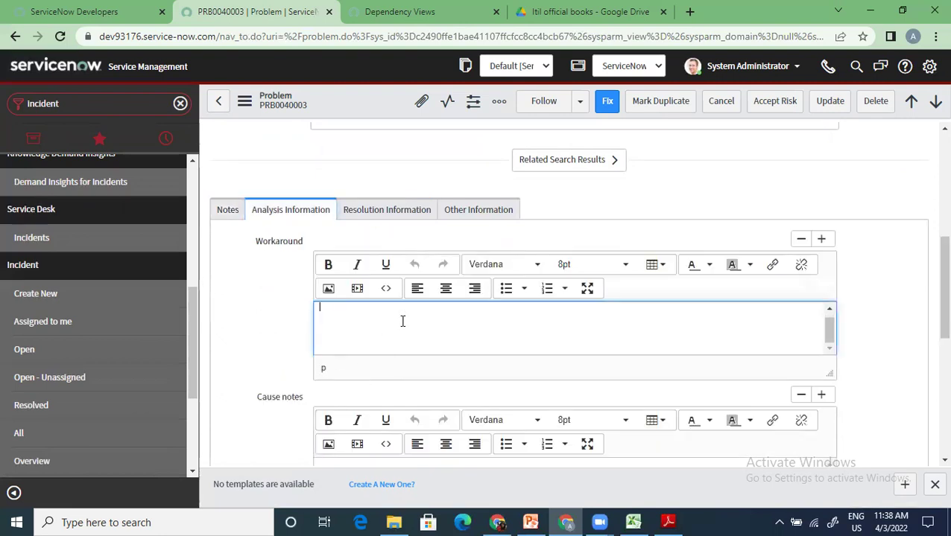
type("test workaround")
scroll(402, 321, "down", 3)
left_click(391, 282)
type("test ca")
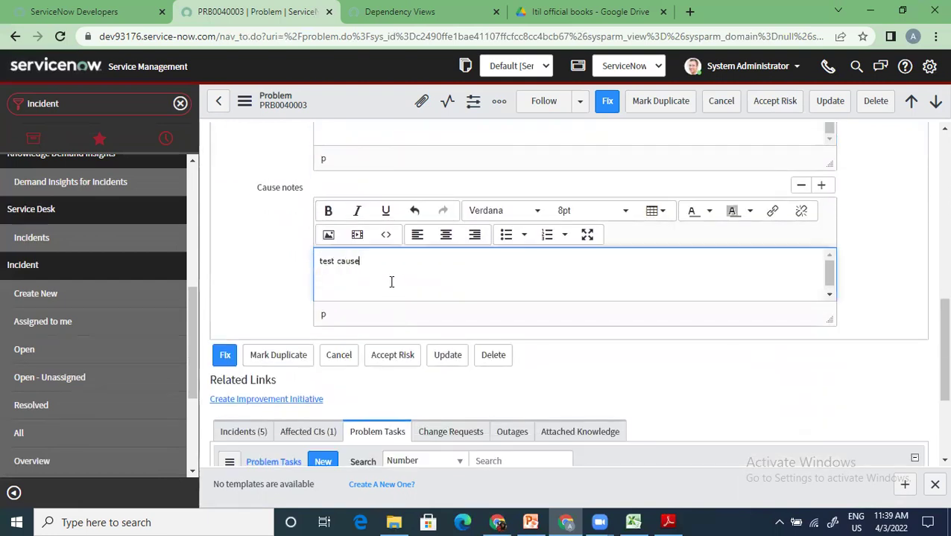
- Review the problem record's details, including its Analysis Information and Resolution Information sections
scroll(395, 278, "up", 6)
scroll(396, 281, "down", 3)
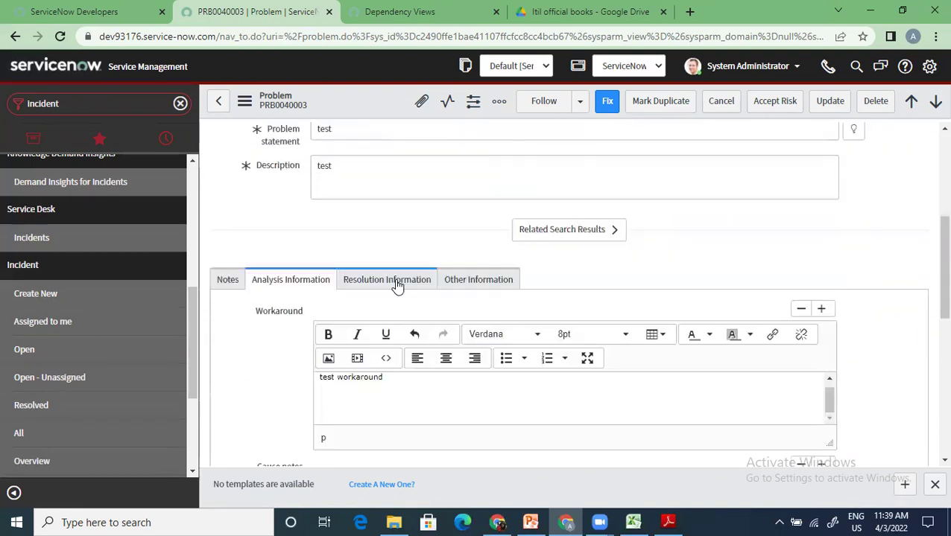
scroll(398, 284, "up", 4)
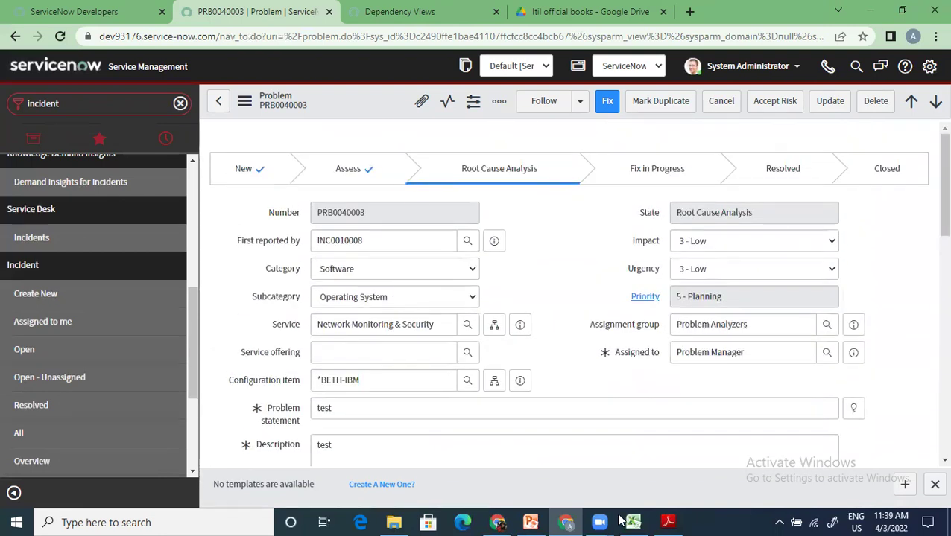
scroll(418, 362, "down", 2)
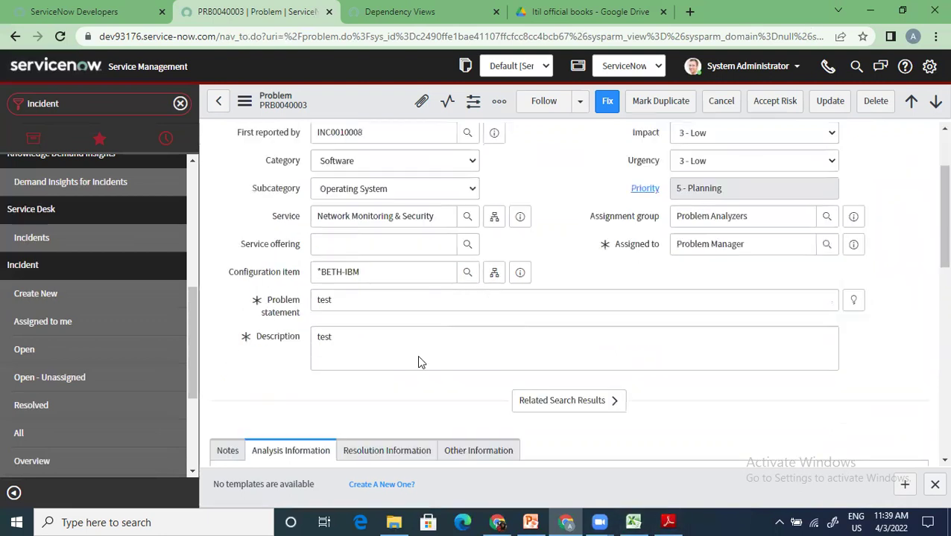
scroll(418, 362, "down", 4)
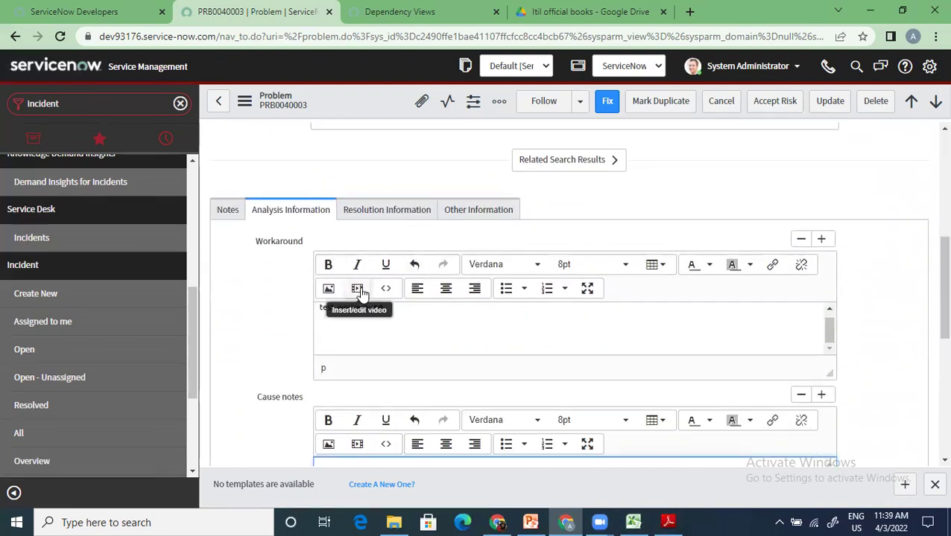
left_click(391, 211)
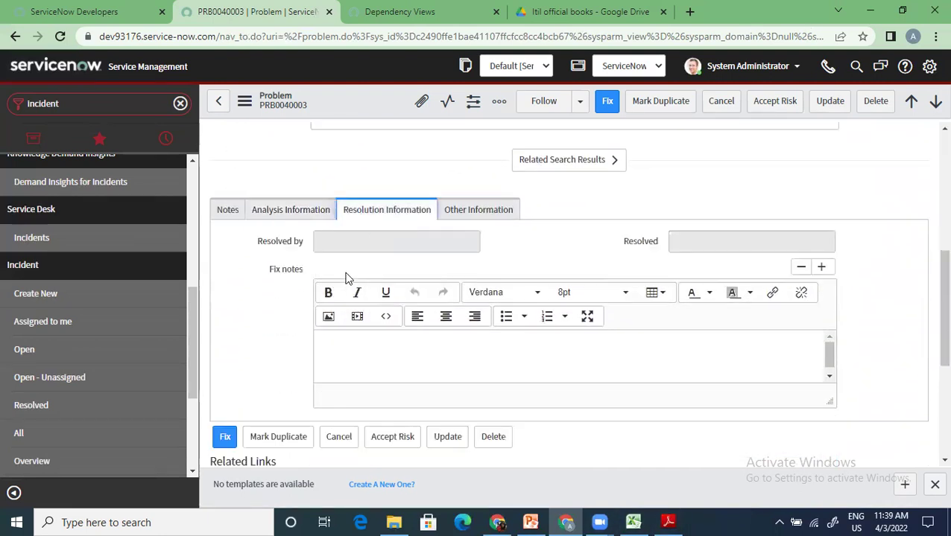
left_click(295, 213)
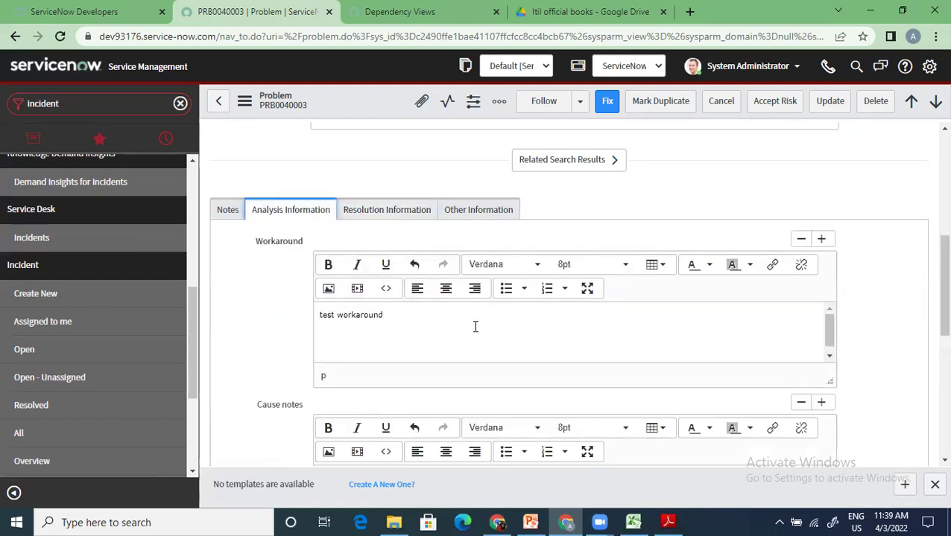
scroll(476, 326, "up", 5)
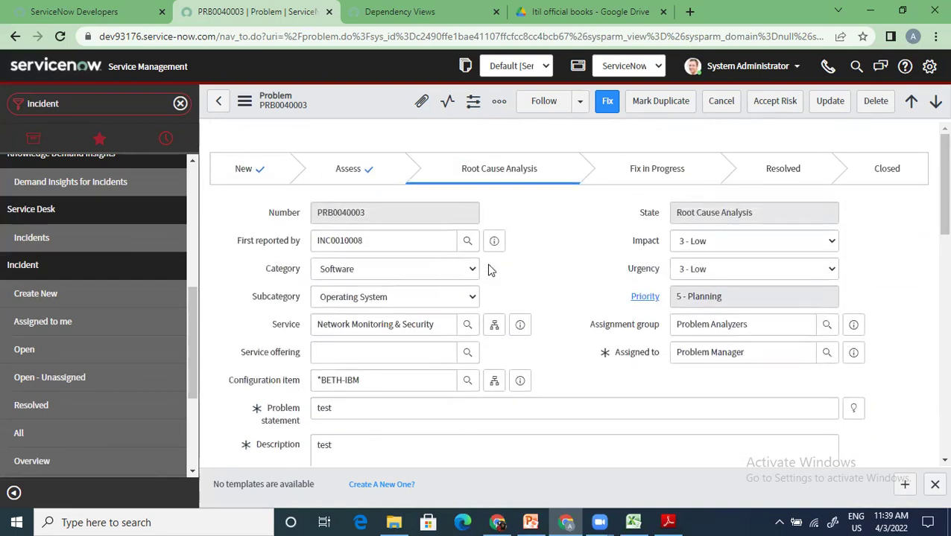
- Move the problem to Fix in Progress, entering "test fix notes" as the fix notes
left_click(605, 106)
left_click(606, 102)
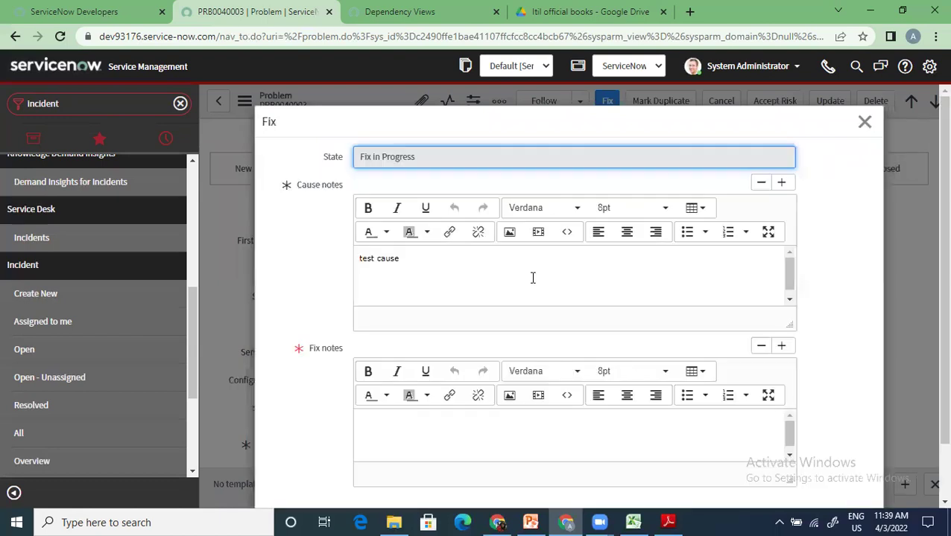
scroll(532, 276, "down", 1)
scroll(515, 488, "down", 2)
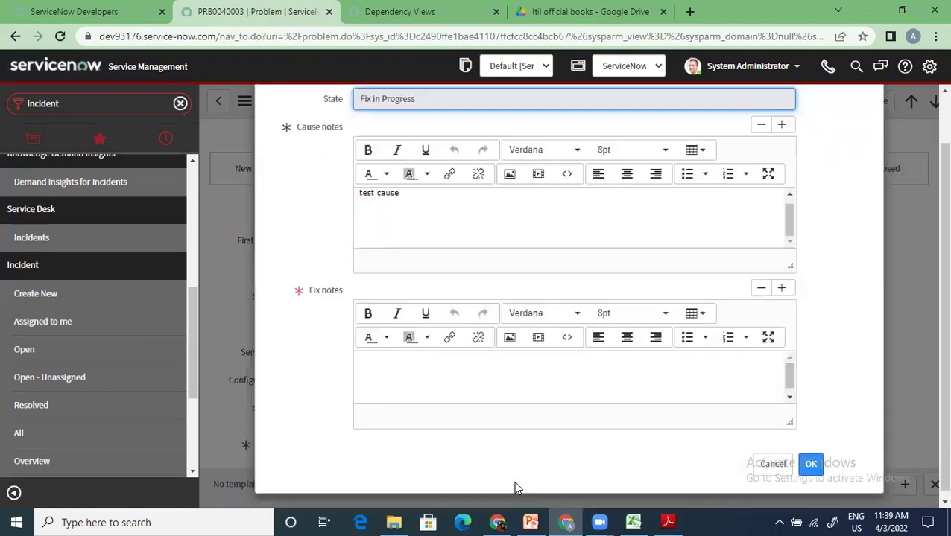
scroll(469, 337, "up", 2)
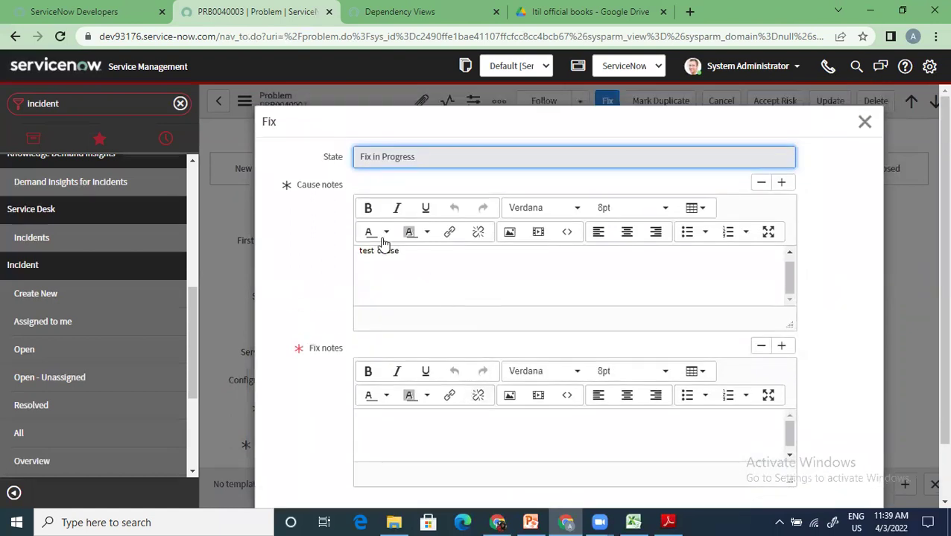
left_click(438, 420)
type("test fix notes")
scroll(437, 419, "down", 1)
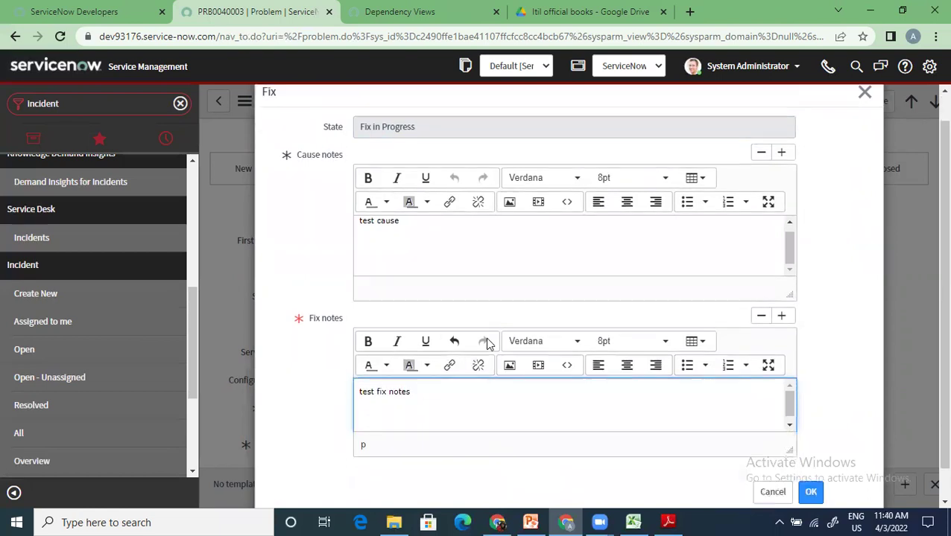
left_click(814, 457)
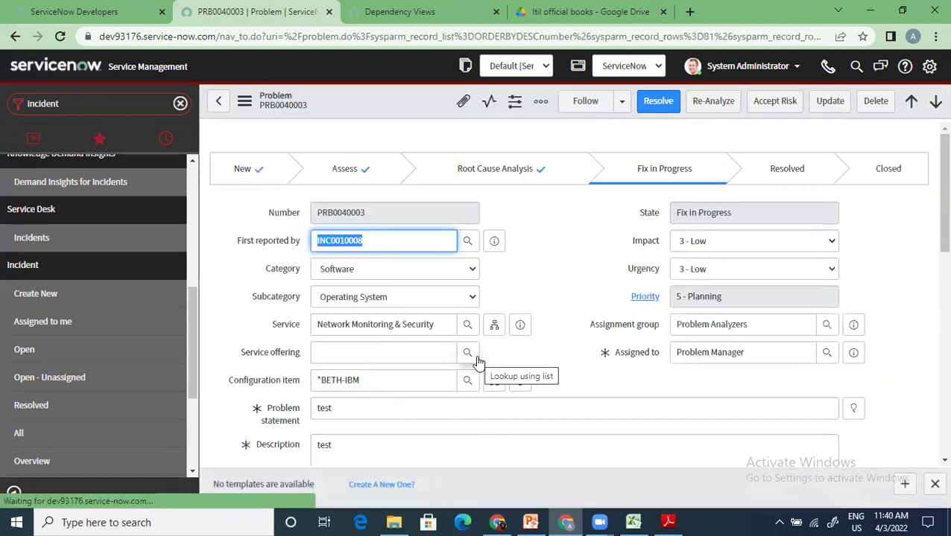
- Examine the problem's workaround and cause notes, related links, problem tasks, and available record actions for creating changes and communicating the fix
scroll(478, 362, "down", 10)
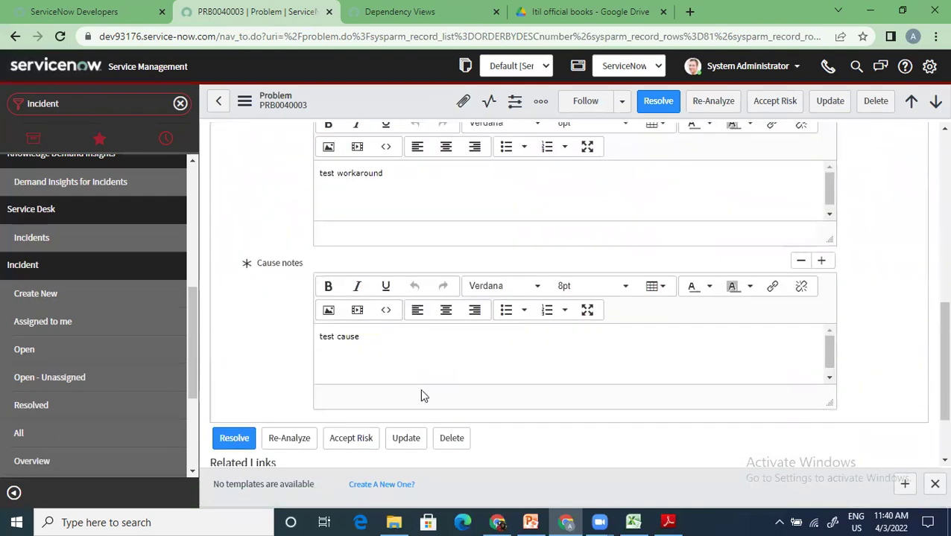
scroll(420, 394, "down", 4)
scroll(303, 325, "up", 4)
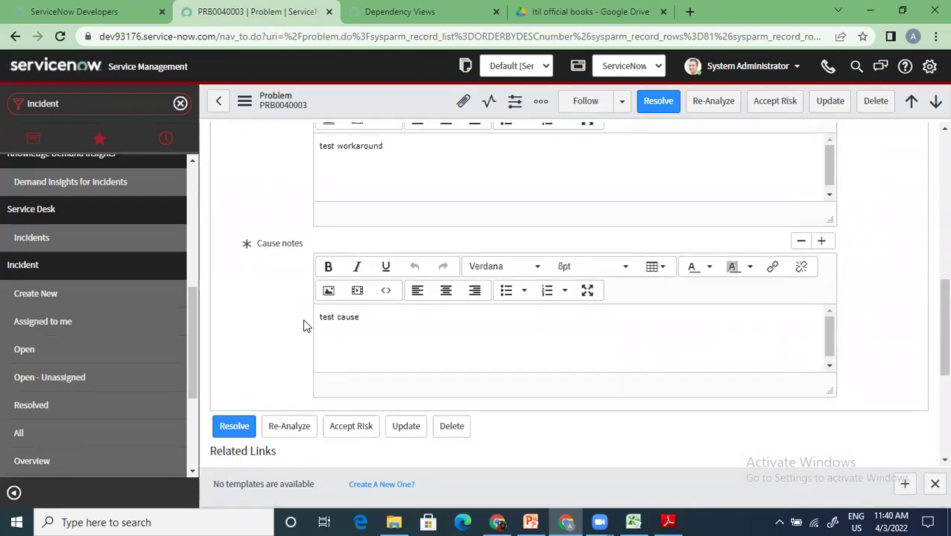
scroll(303, 326, "up", 10)
scroll(303, 326, "down", 15)
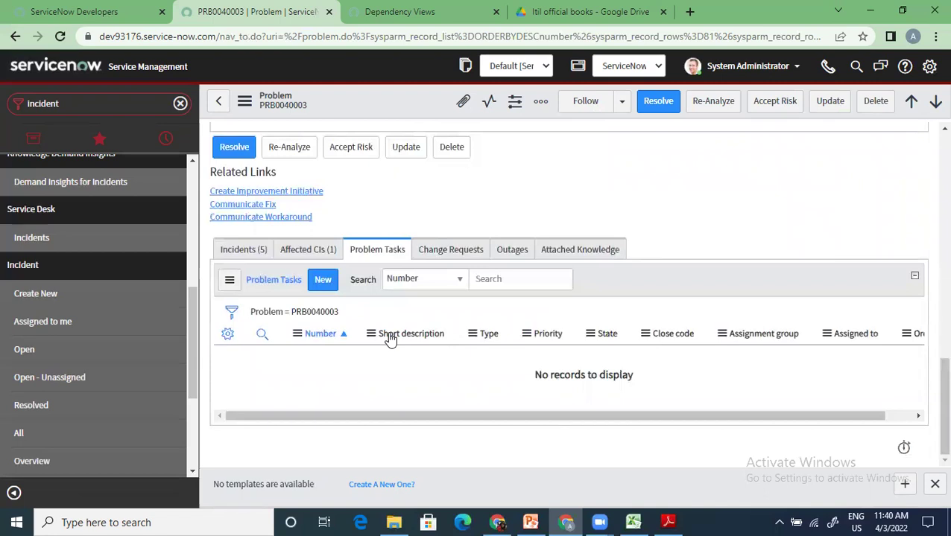
scroll(389, 339, "up", 3)
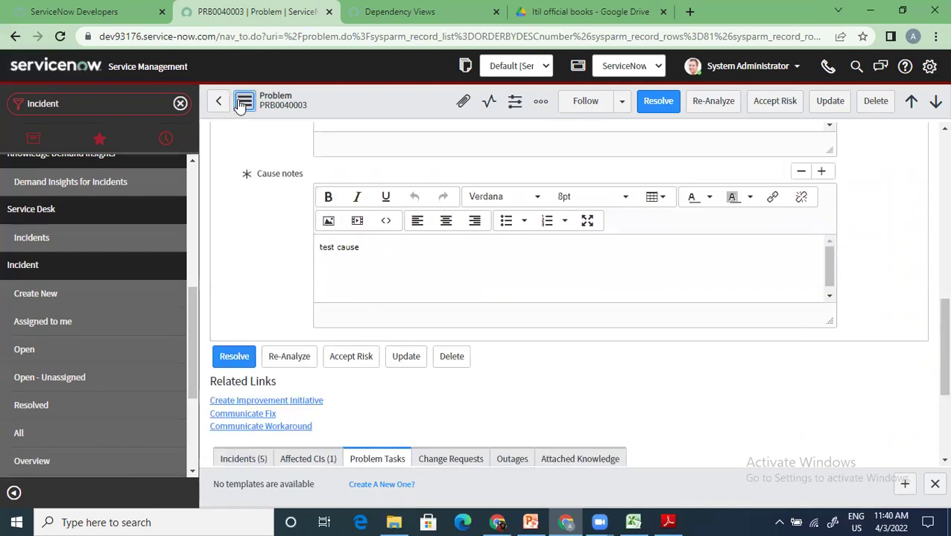
left_click(243, 103)
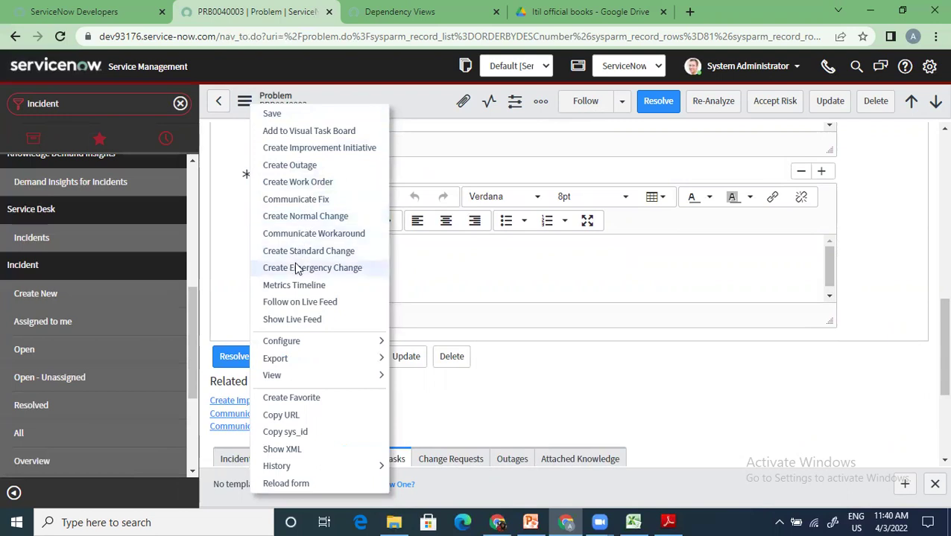
left_click(583, 274)
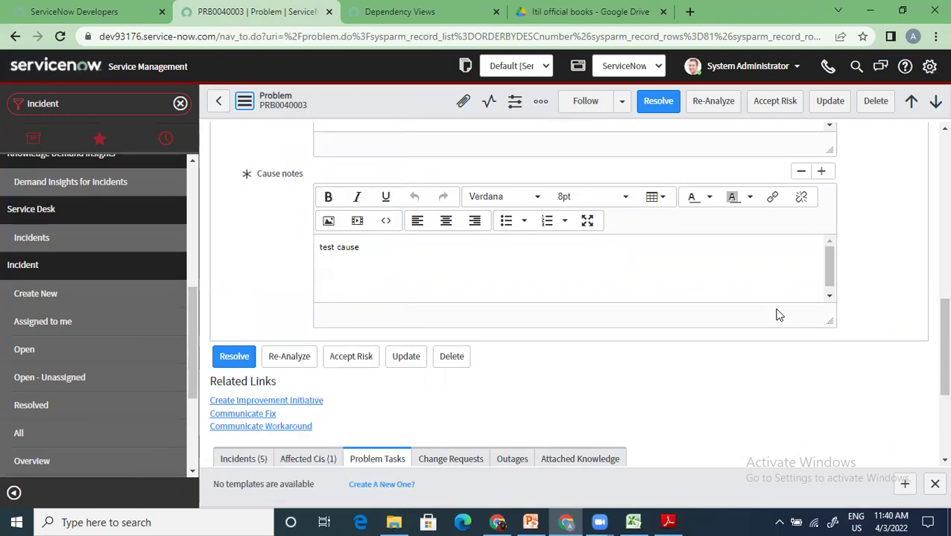
left_click(245, 104)
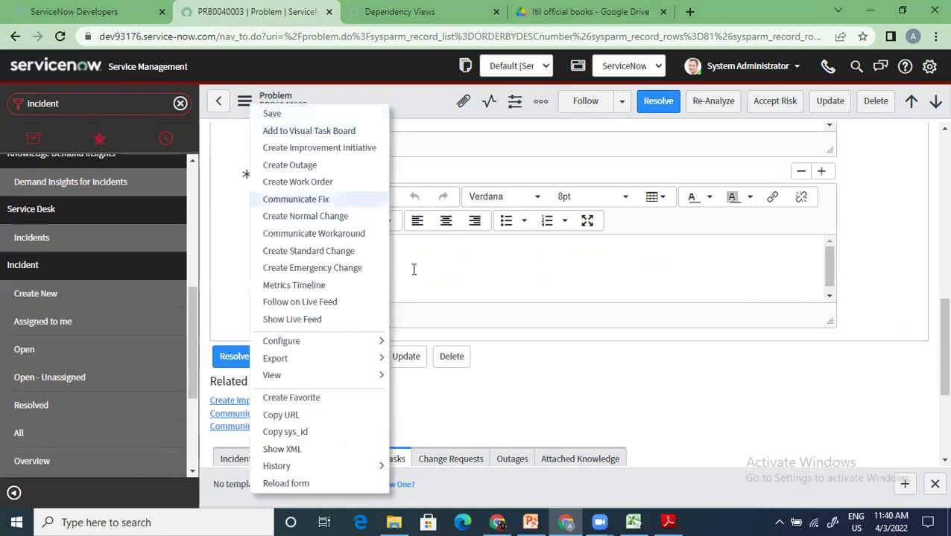
left_click(696, 413)
scroll(736, 437, "down", 3)
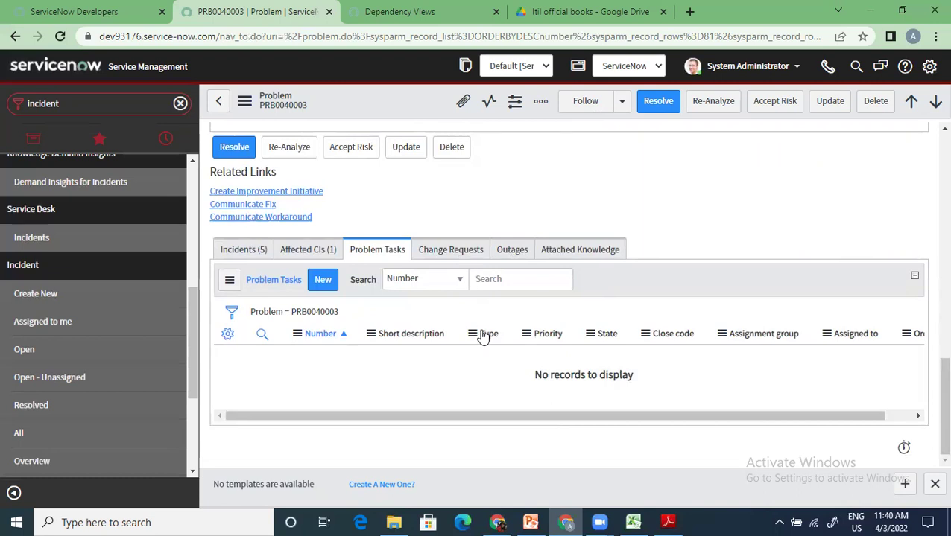
scroll(463, 335, "up", 10)
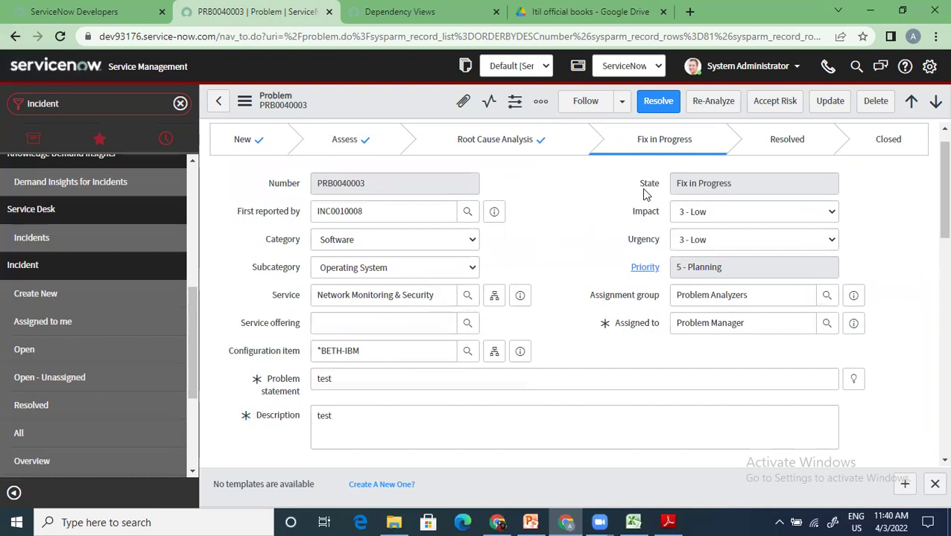
scroll(523, 344, "up", 1)
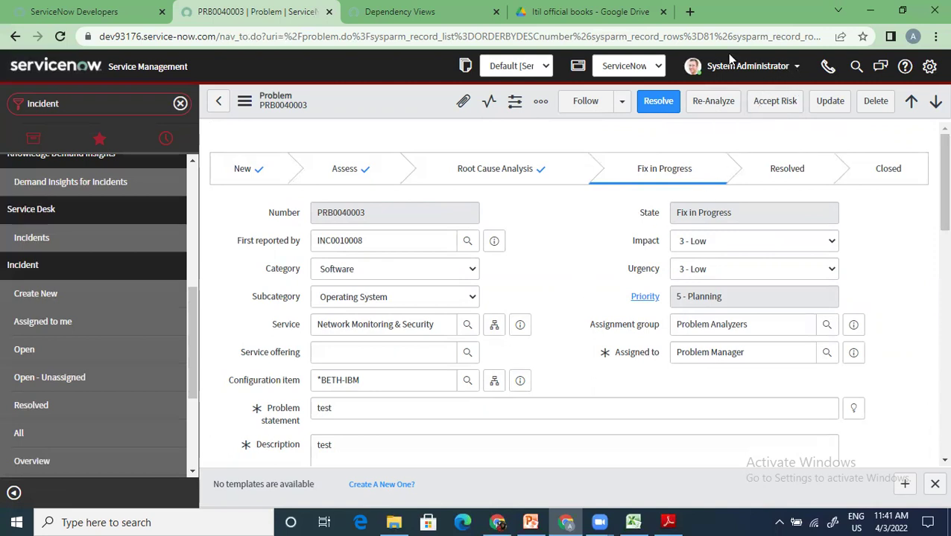
- Resolve the problem record and mark it complete to close it
left_click(659, 105)
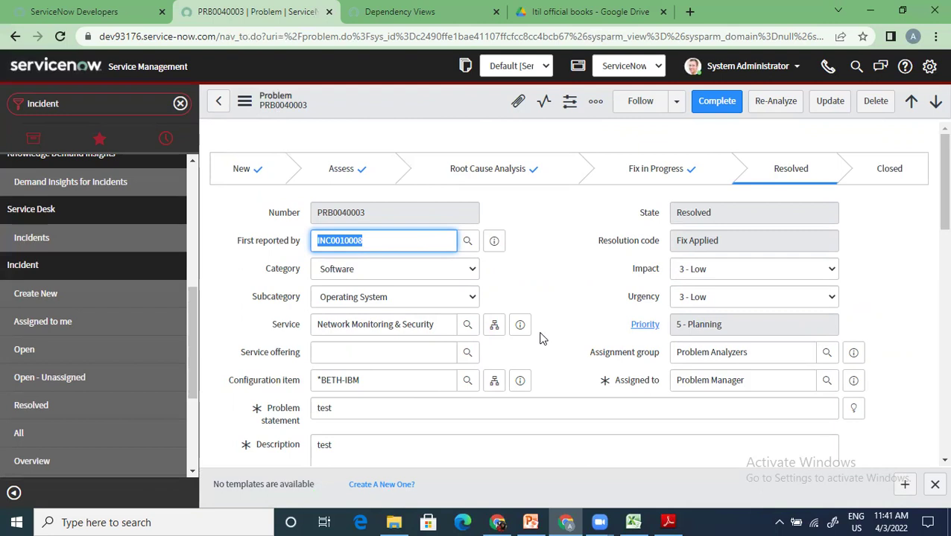
scroll(455, 343, "down", 10)
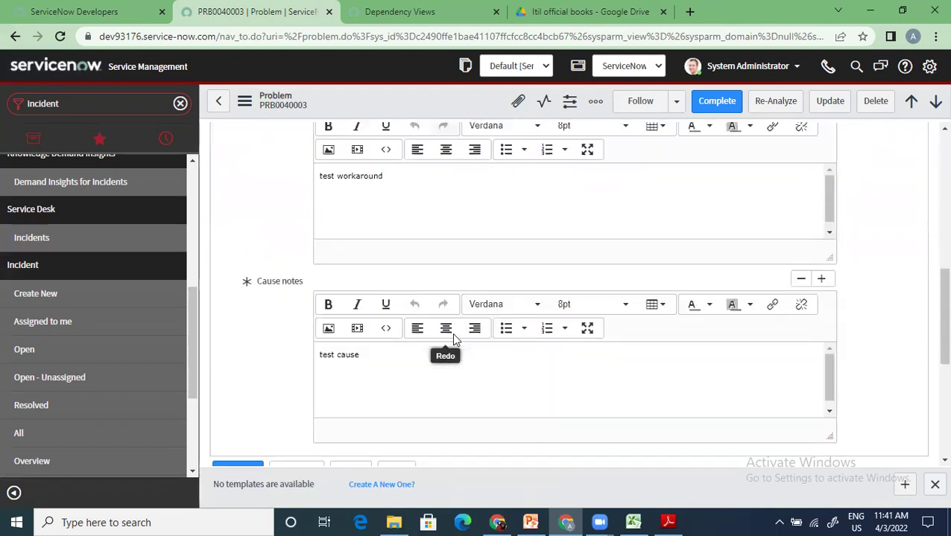
scroll(455, 339, "down", 3)
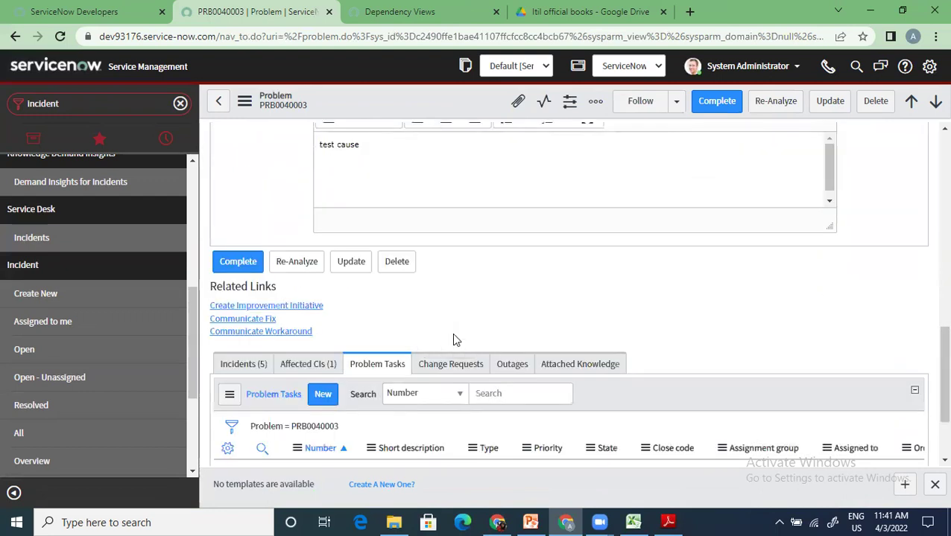
scroll(456, 340, "down", 3)
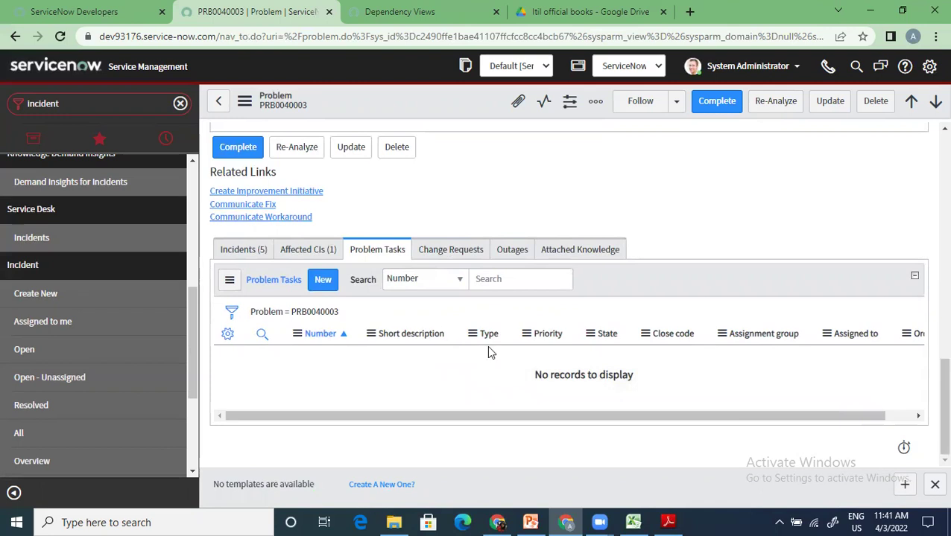
scroll(526, 384, "up", 15)
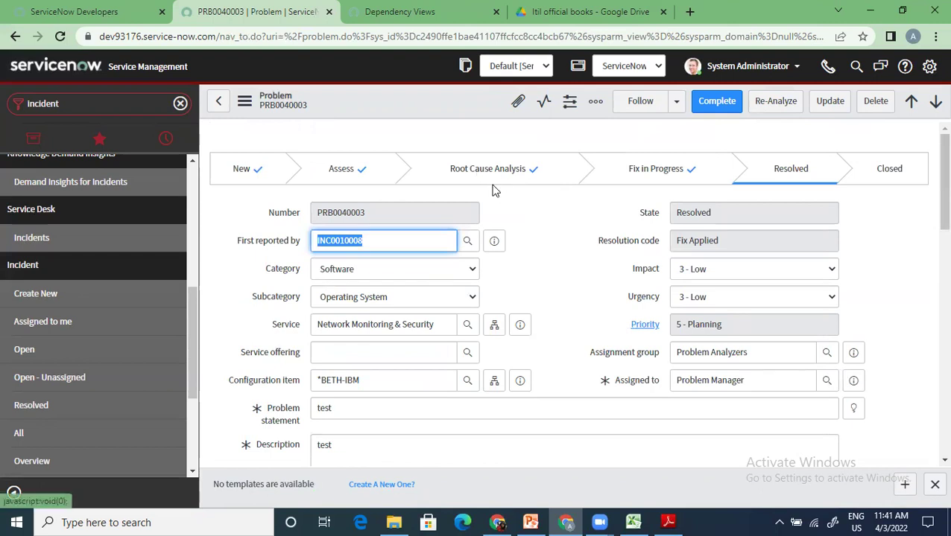
left_click(720, 110)
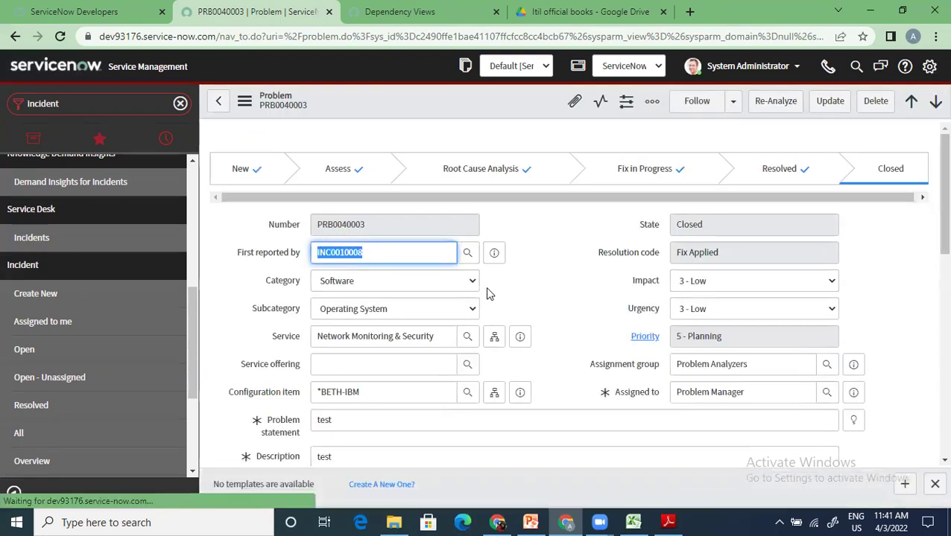
- Review the closed problem's Analysis, Resolution and Other Information sections, its notes, and its related incidents
scroll(488, 294, "down", 4)
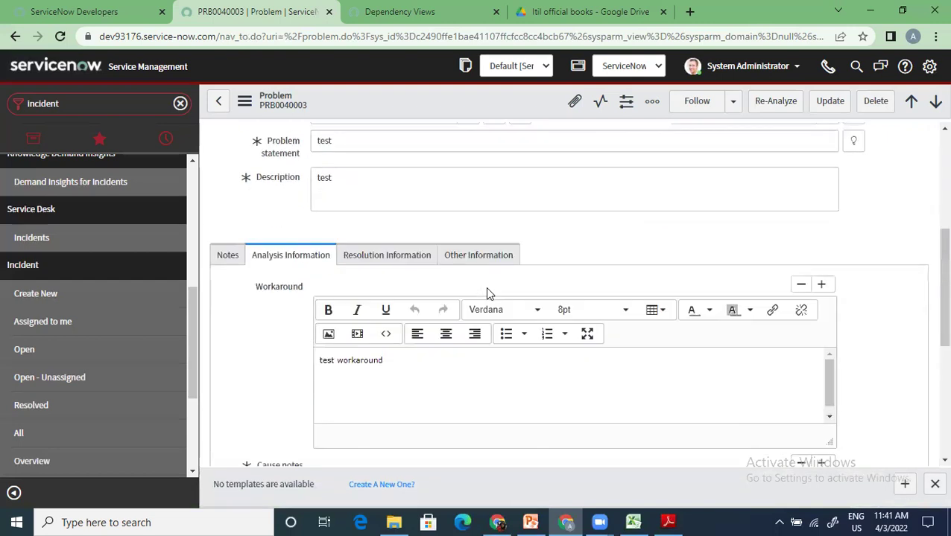
scroll(488, 294, "down", 2)
scroll(486, 292, "up", 2)
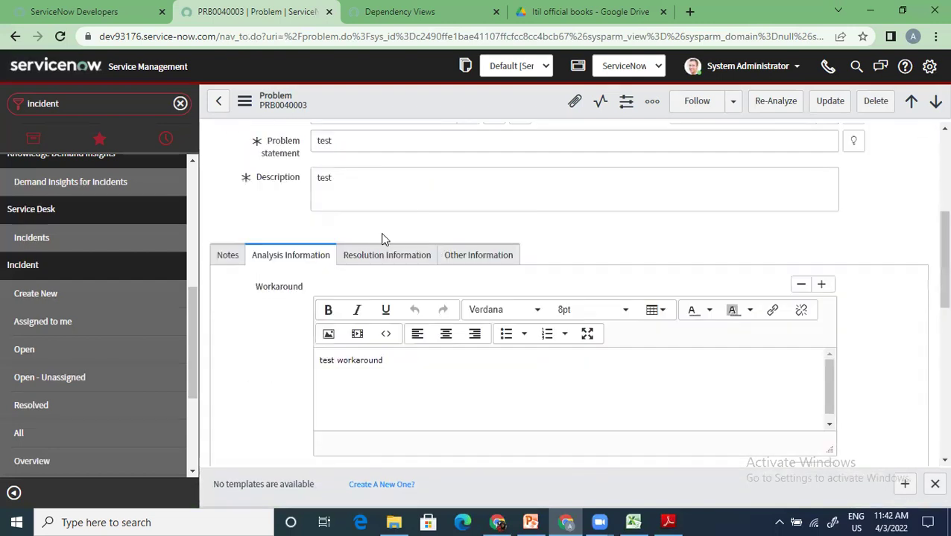
left_click(384, 255)
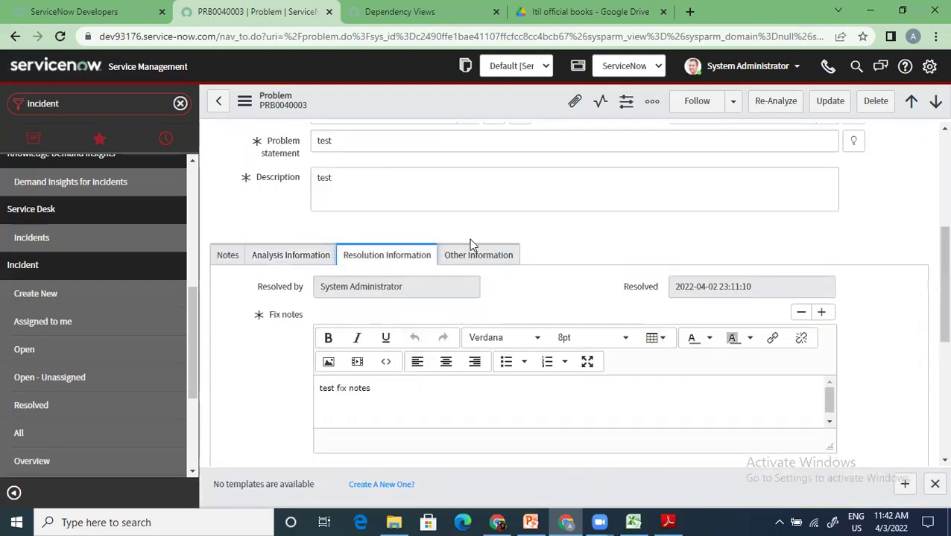
left_click(499, 255)
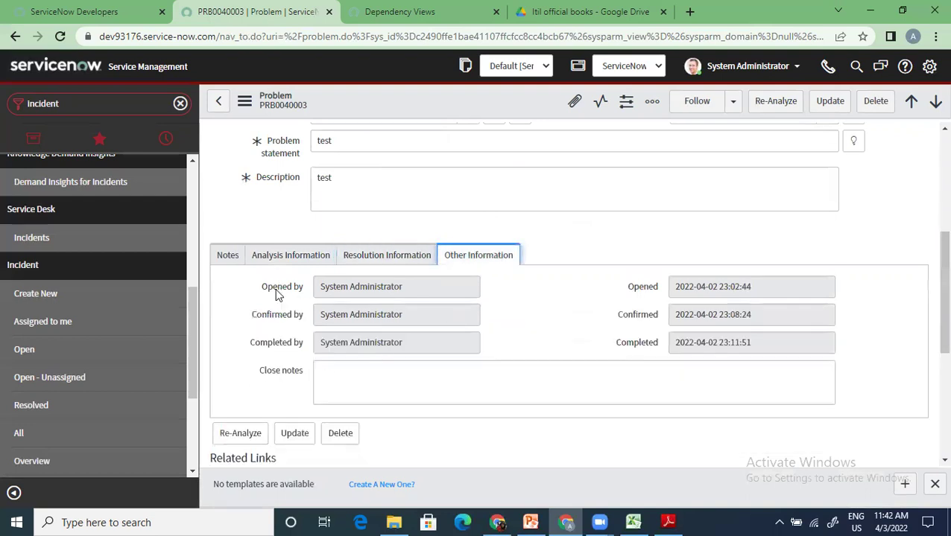
left_click(230, 257)
left_click(299, 259)
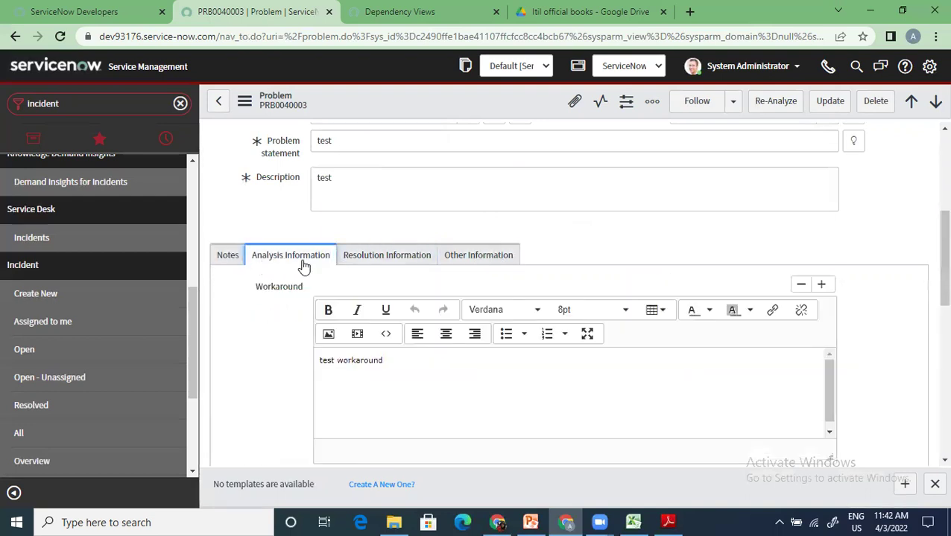
scroll(310, 287, "down", 3)
scroll(312, 288, "down", 3)
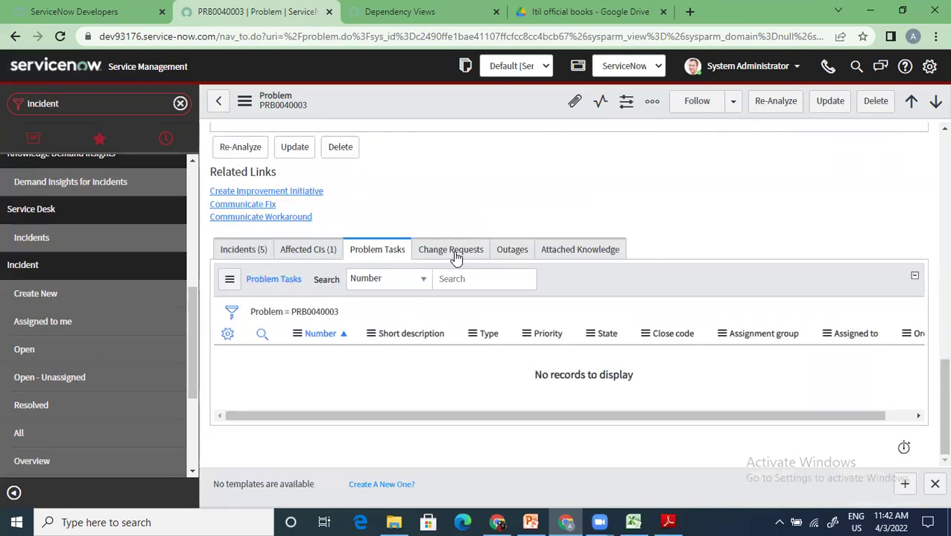
left_click(245, 250)
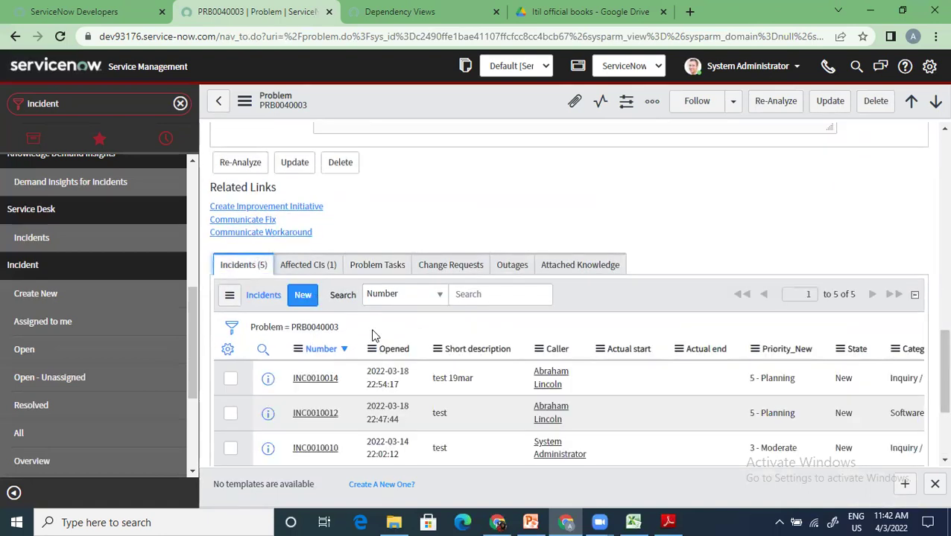
- Examine the closed problem's related incidents, the links for communicating fix and workaround, and its workaround and cause notes
scroll(374, 335, "down", 4)
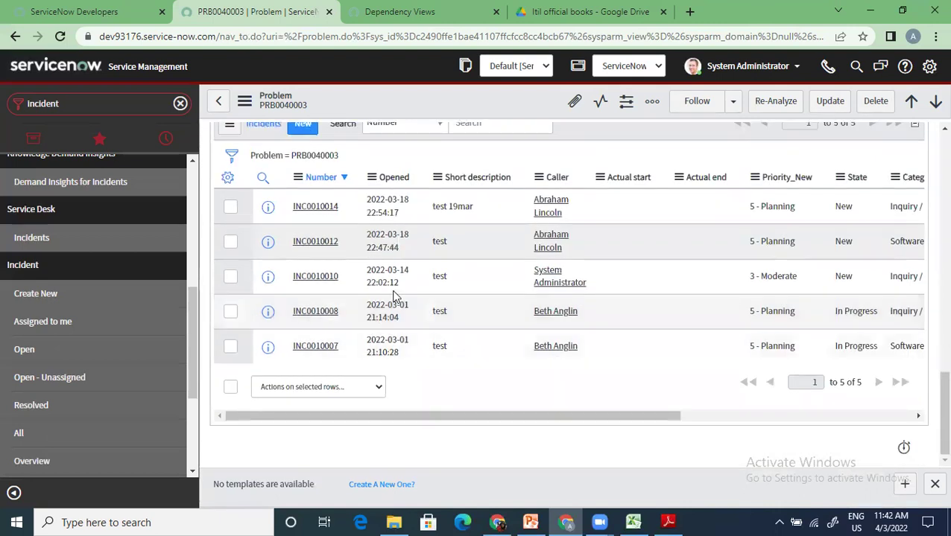
scroll(393, 296, "up", 1)
scroll(358, 239, "up", 1)
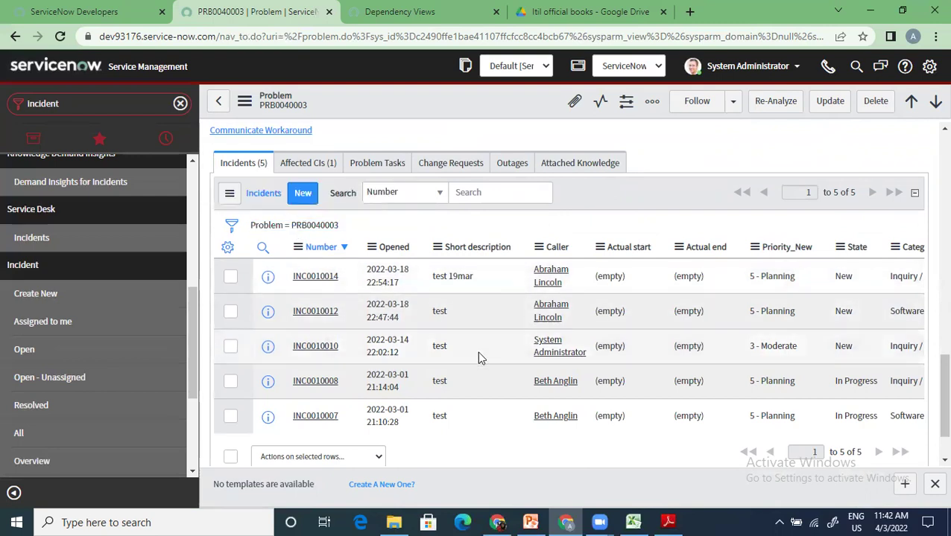
scroll(397, 316, "up", 2)
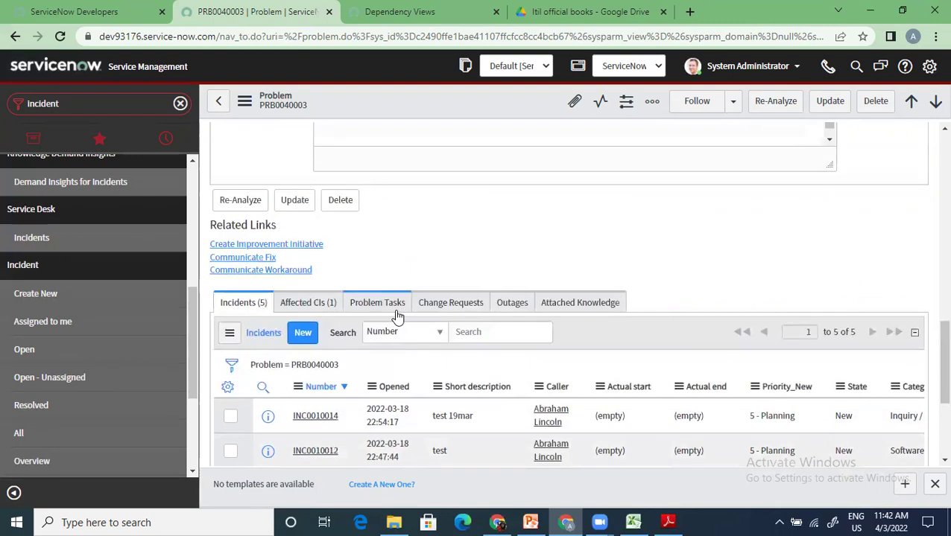
scroll(397, 316, "up", 3)
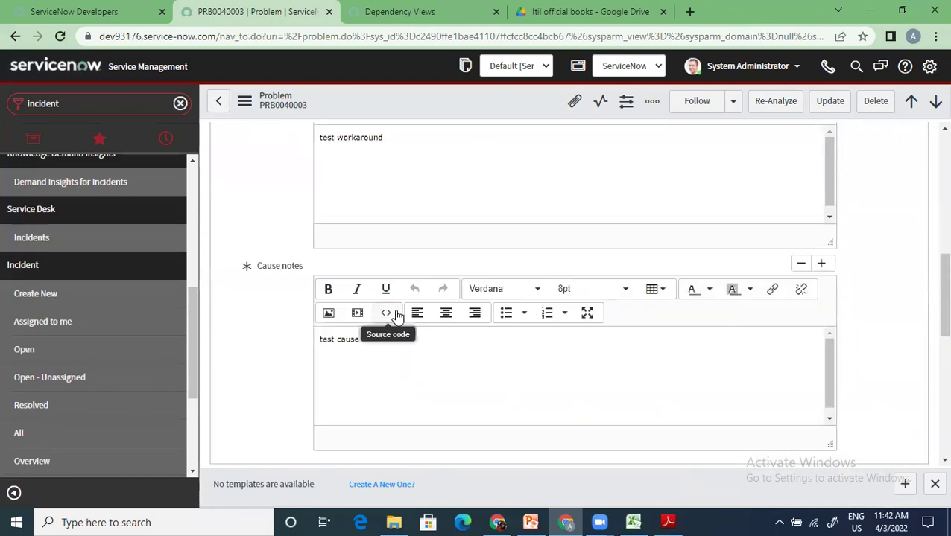
scroll(397, 316, "down", 5)
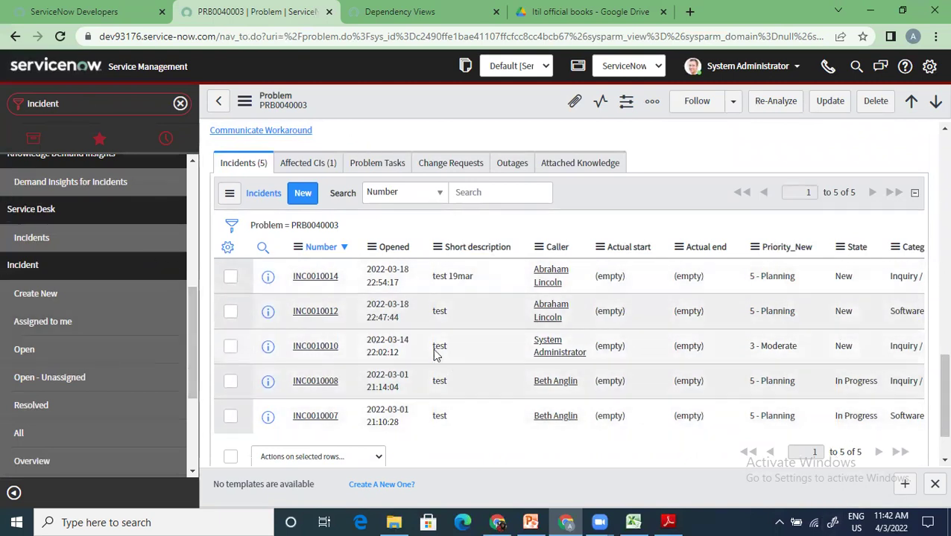
scroll(330, 348, "up", 4)
scroll(316, 376, "down", 1)
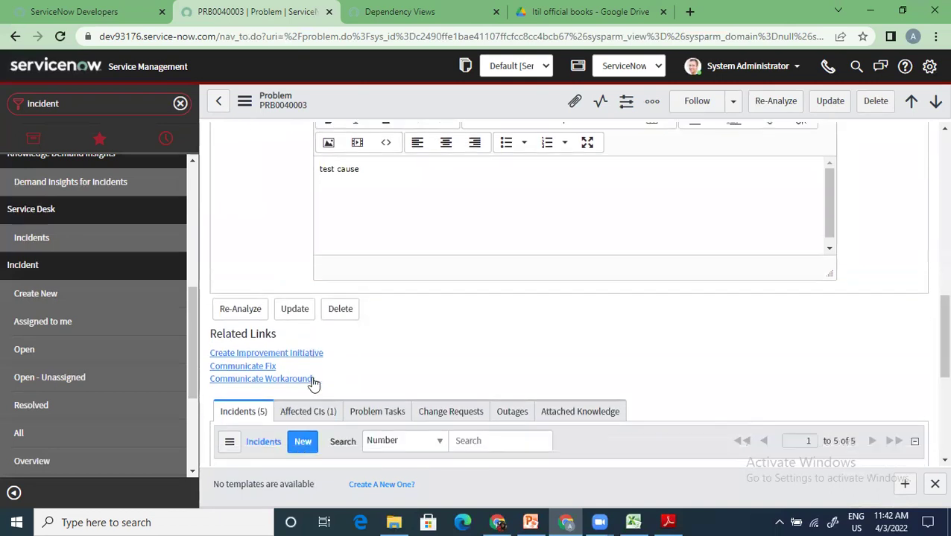
scroll(314, 384, "down", 1)
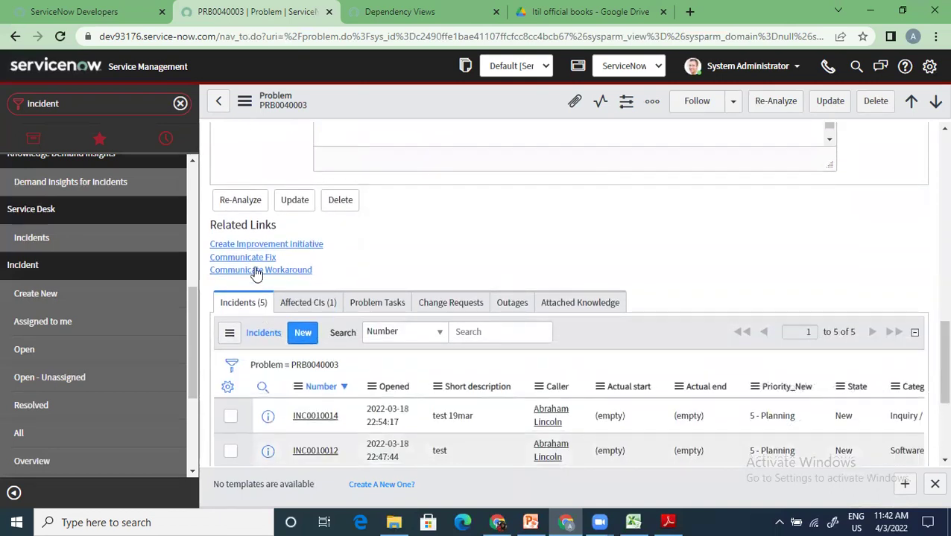
scroll(294, 292, "up", 3)
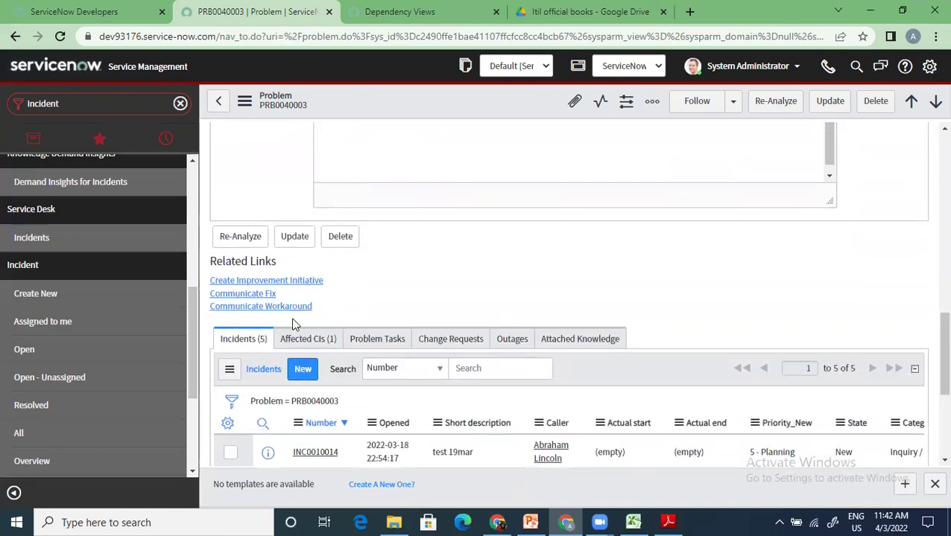
scroll(294, 292, "up", 1)
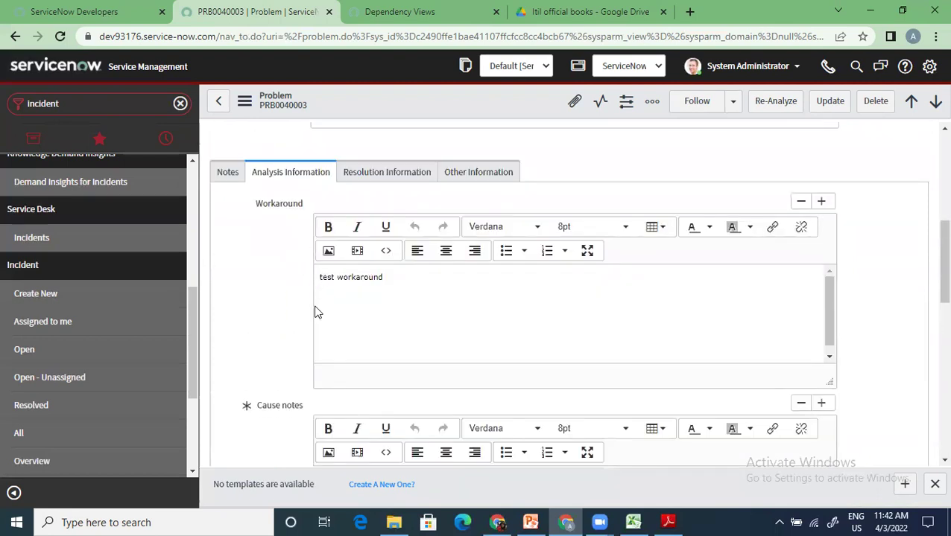
scroll(296, 326, "down", 4)
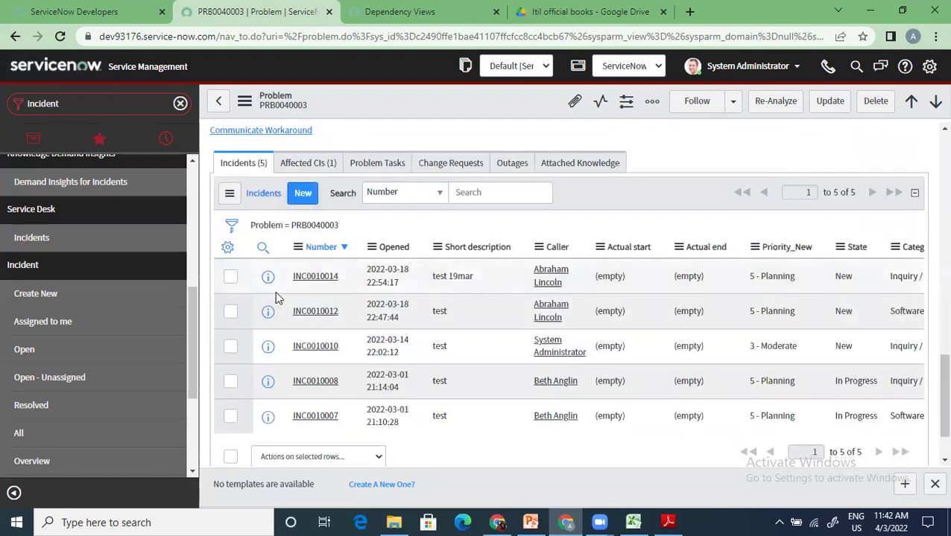
- Communicate the problem's workaround and its fix to the related incidents
left_click(302, 271)
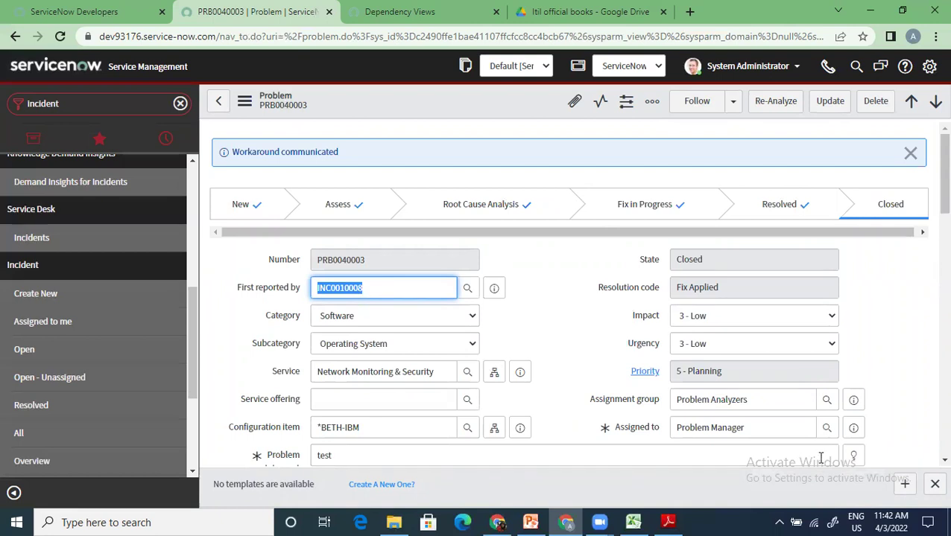
scroll(519, 412, "down", 4)
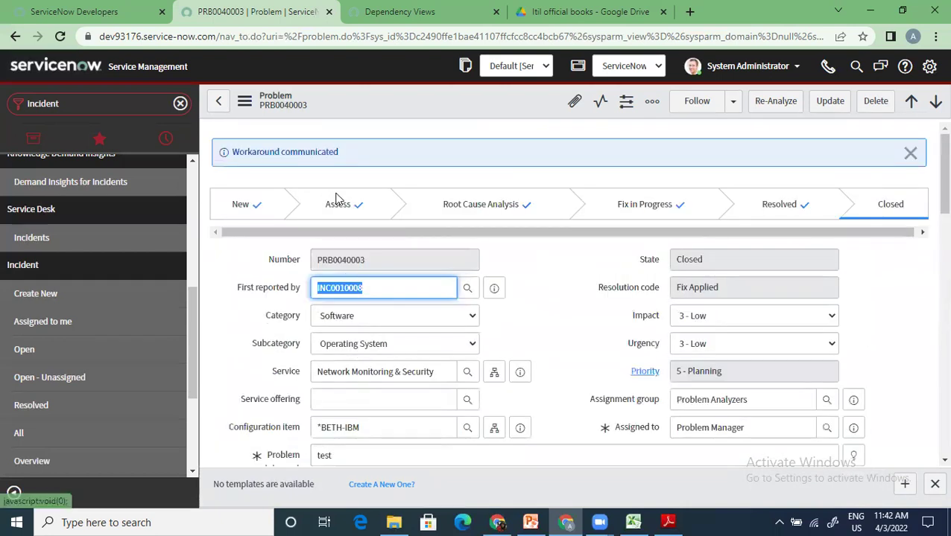
scroll(360, 342, "down", 12)
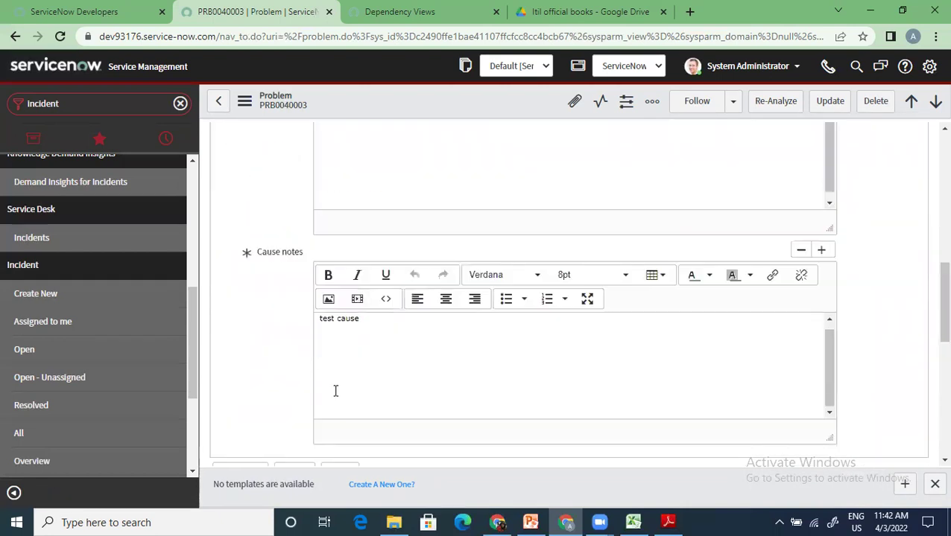
left_click(254, 251)
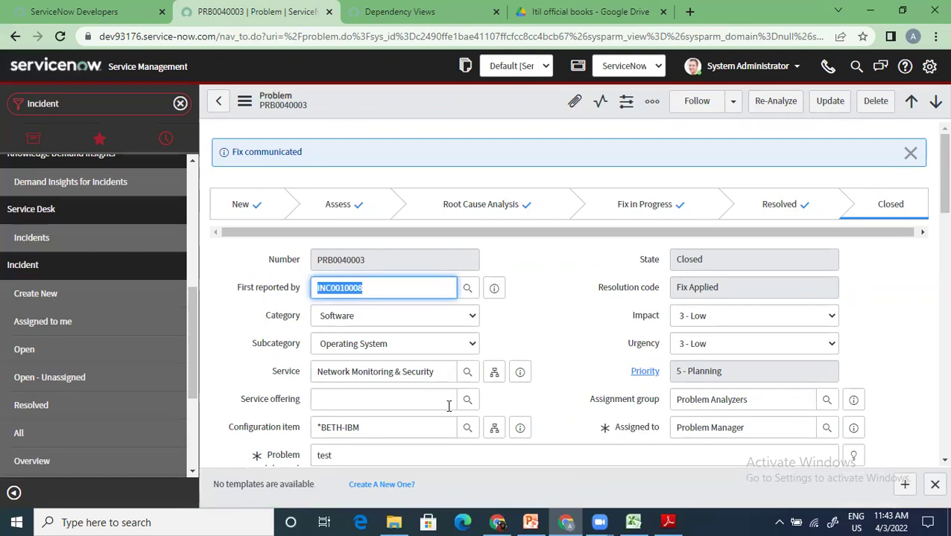
- Check the activity entries in the problem's Notes section and reload the problem form
scroll(449, 406, "down", 4)
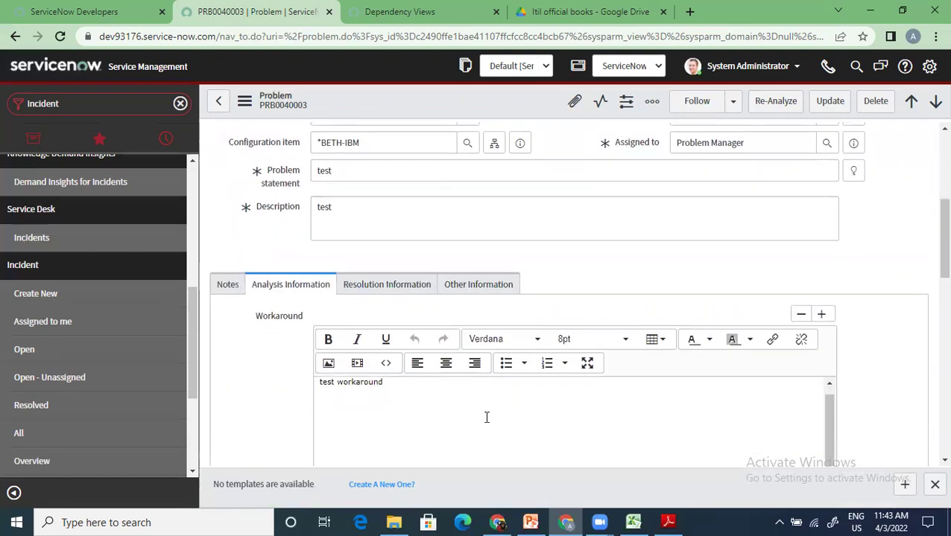
scroll(486, 418, "down", 4)
scroll(433, 371, "up", 5)
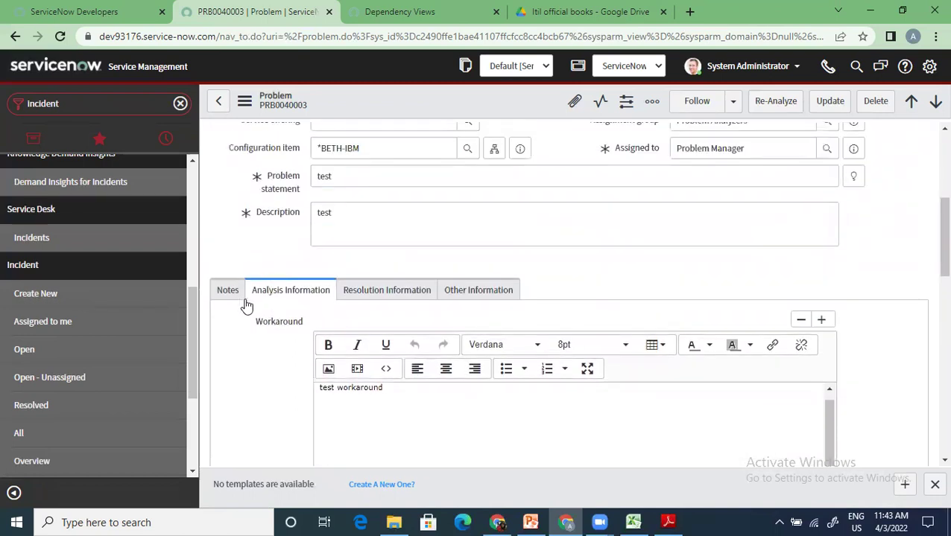
left_click(231, 296)
scroll(631, 434, "down", 4)
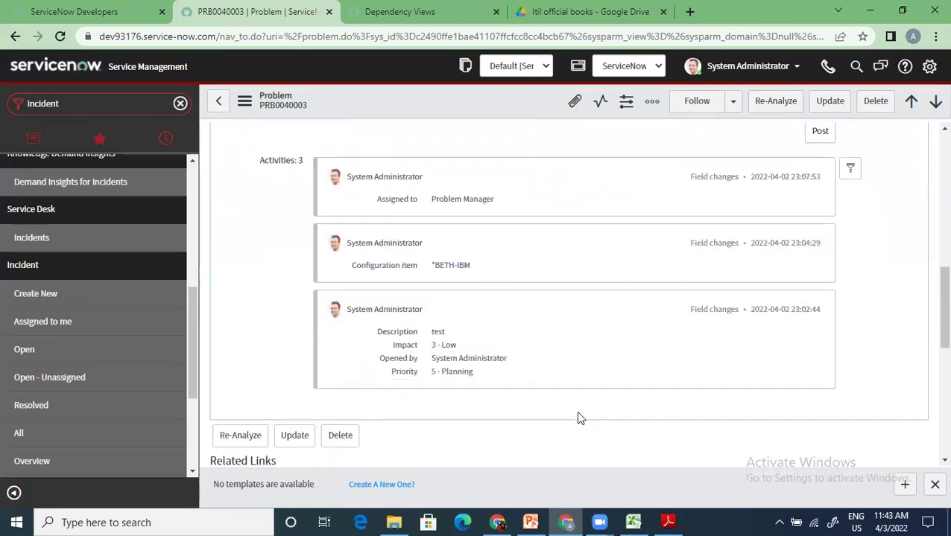
scroll(576, 414, "up", 1)
scroll(574, 416, "up", 1)
left_click(246, 105)
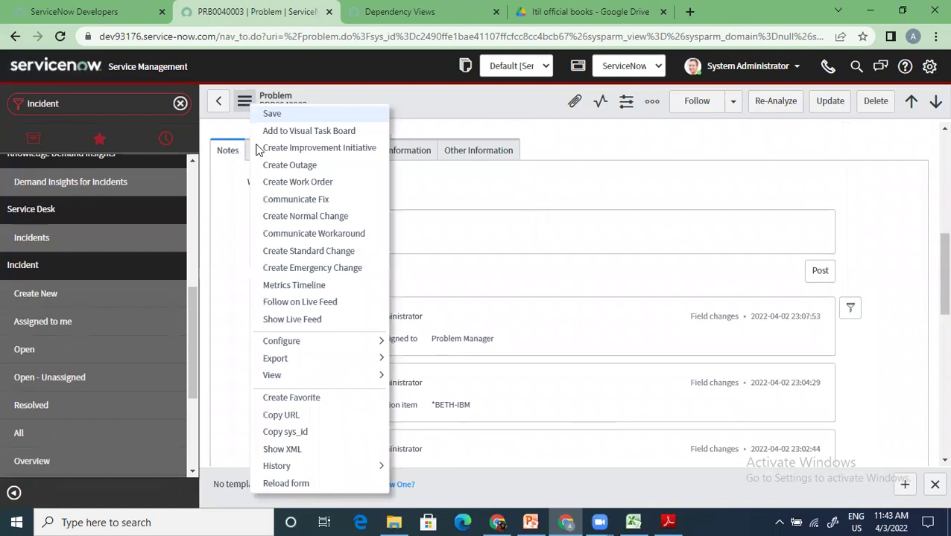
left_click(303, 484)
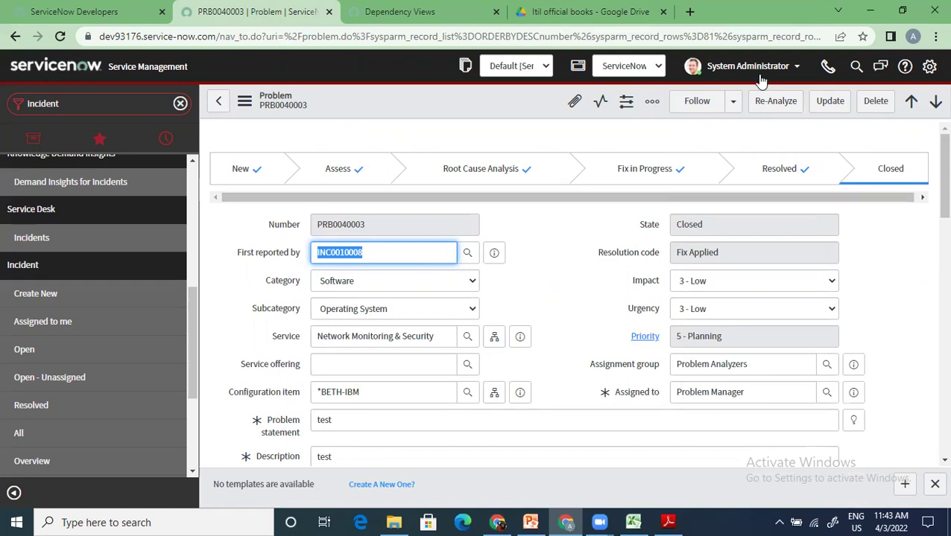
- Re-analyze the closed problem and accept its risk with the reason "it is too costly to fix this proble permanently"
left_click(775, 101)
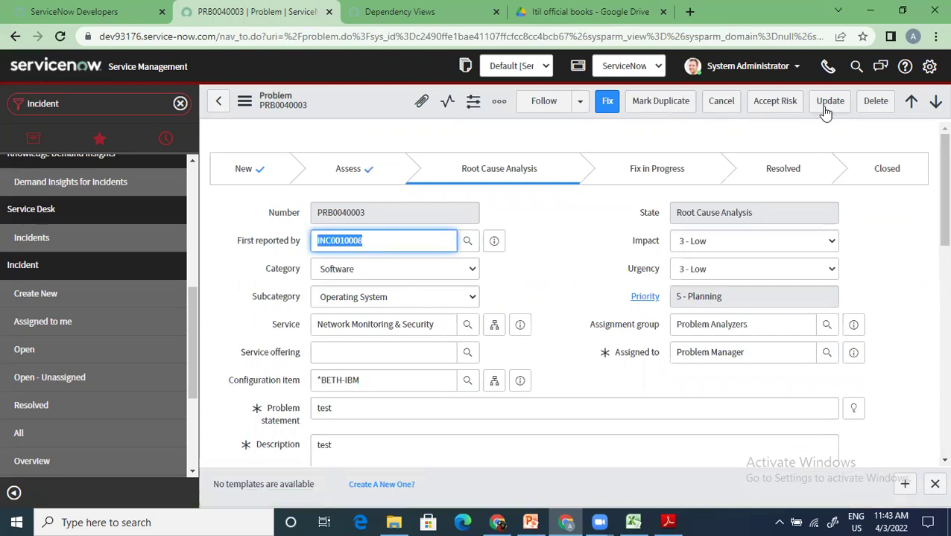
left_click(764, 110)
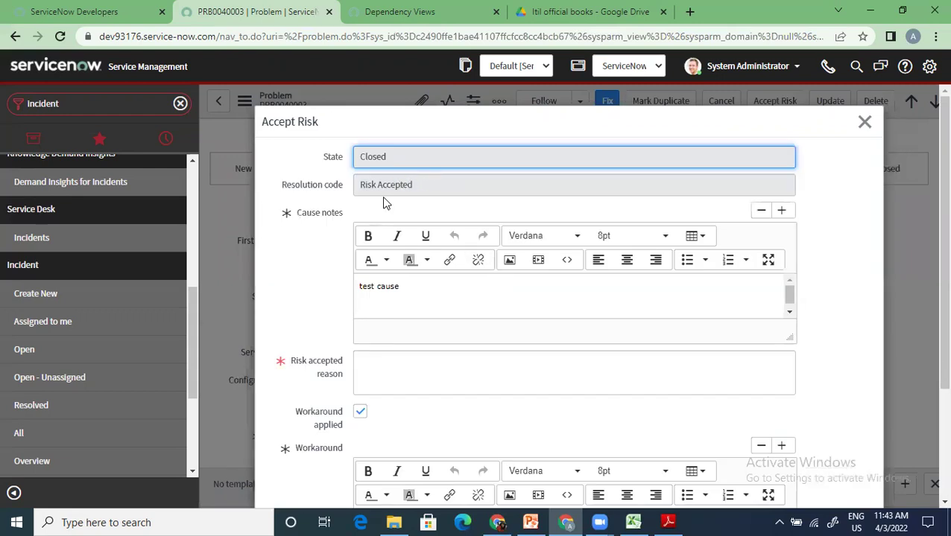
scroll(415, 374, "down", 1)
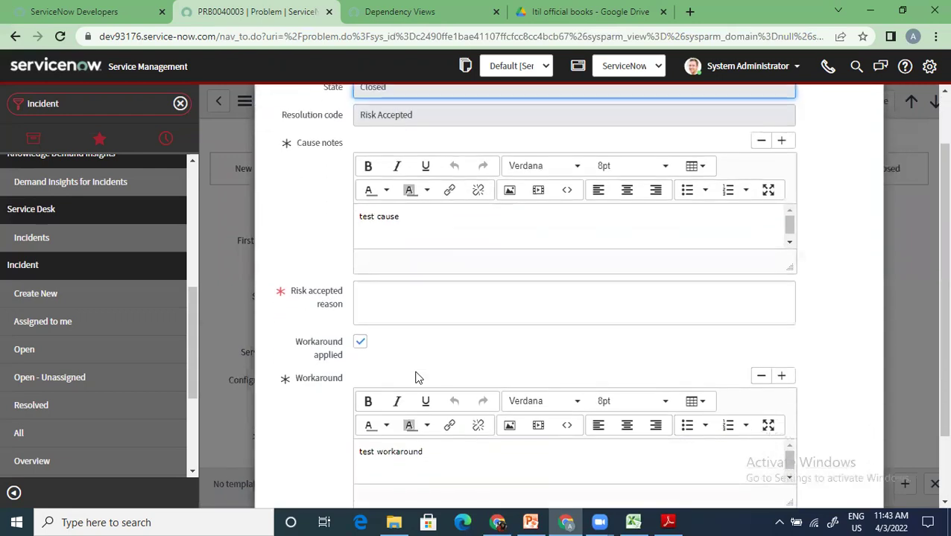
left_click(426, 301)
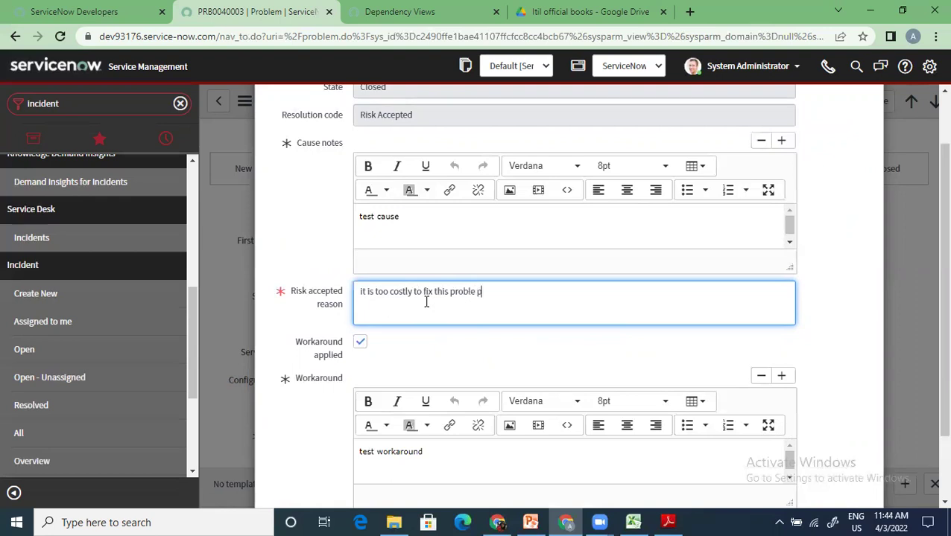
scroll(426, 304, "down", 1)
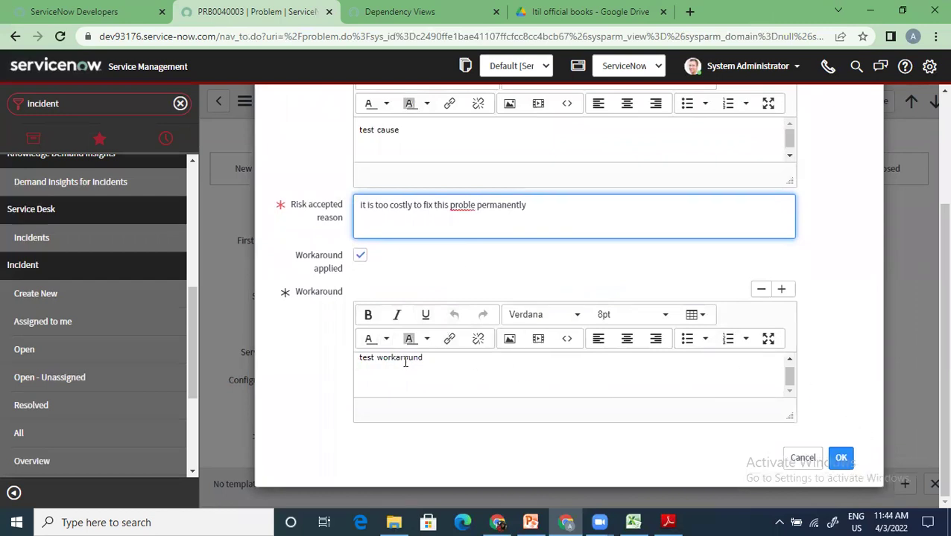
left_click(841, 457)
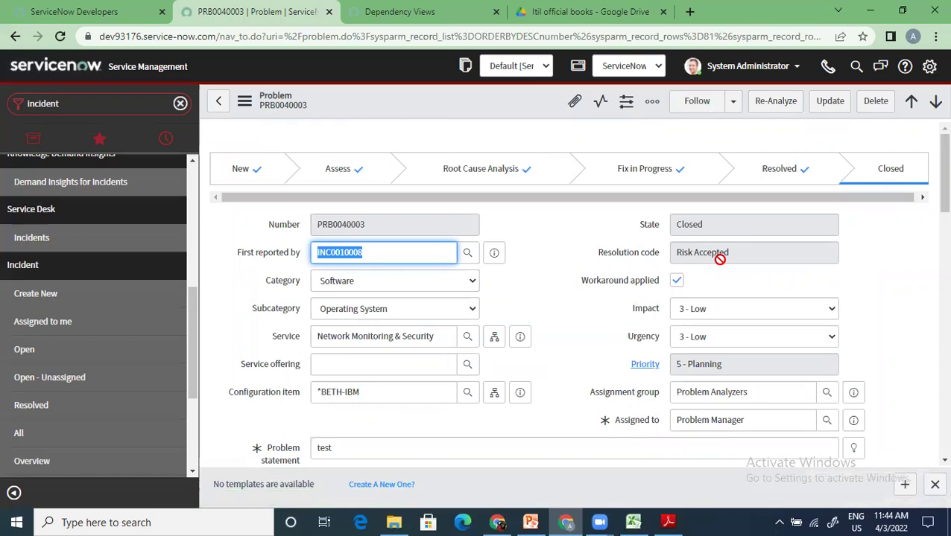
- Review the problem's Resolution Information, Analysis Information and Notes sections after the risk acceptance
scroll(720, 259, "down", 4)
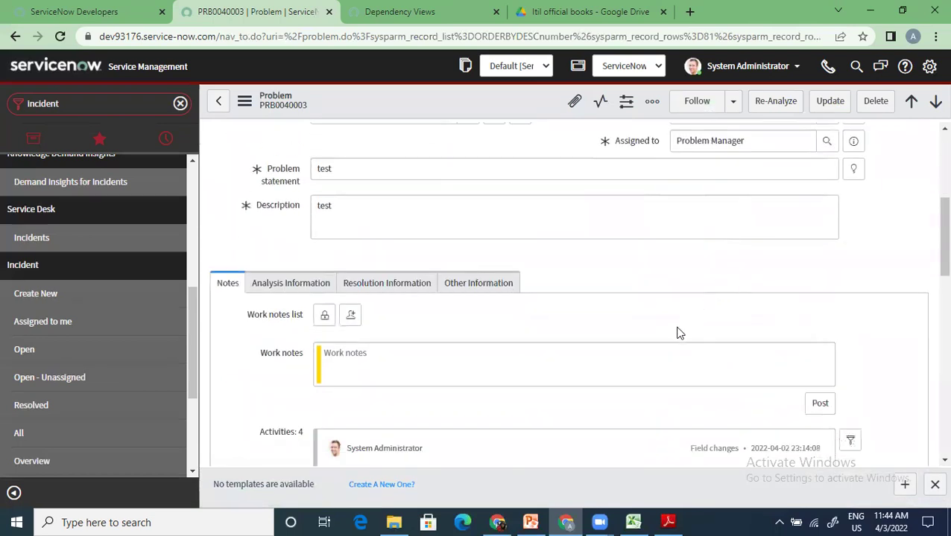
left_click(375, 283)
left_click(260, 288)
left_click(214, 290)
scroll(371, 313, "down", 4)
scroll(373, 313, "up", 10)
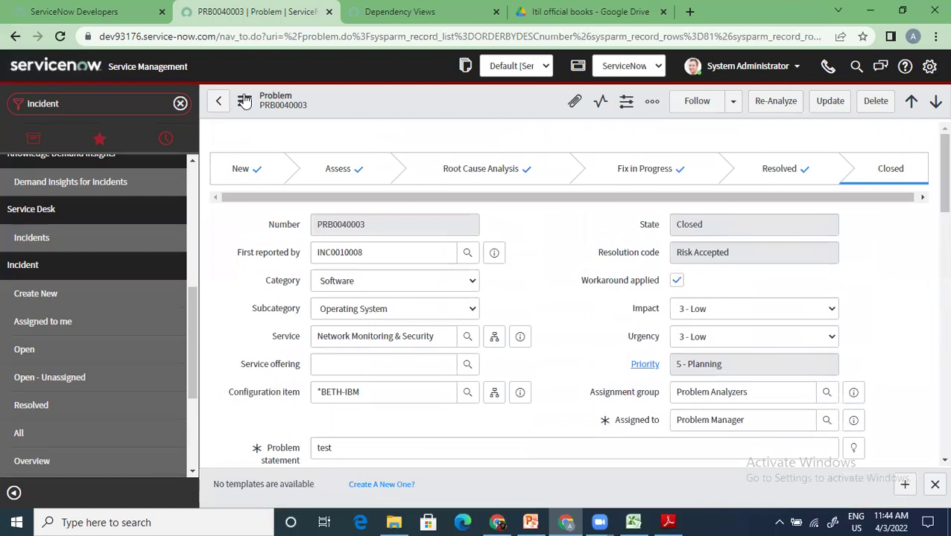
- Check the record actions available for the closed problem and switch to the Problem Management process slide in PowerPoint
left_click(244, 105)
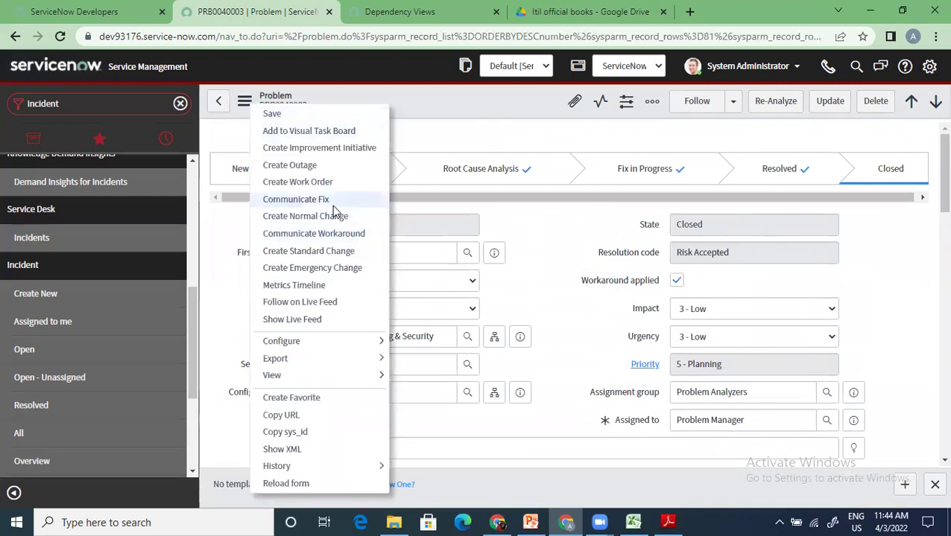
left_click(587, 309)
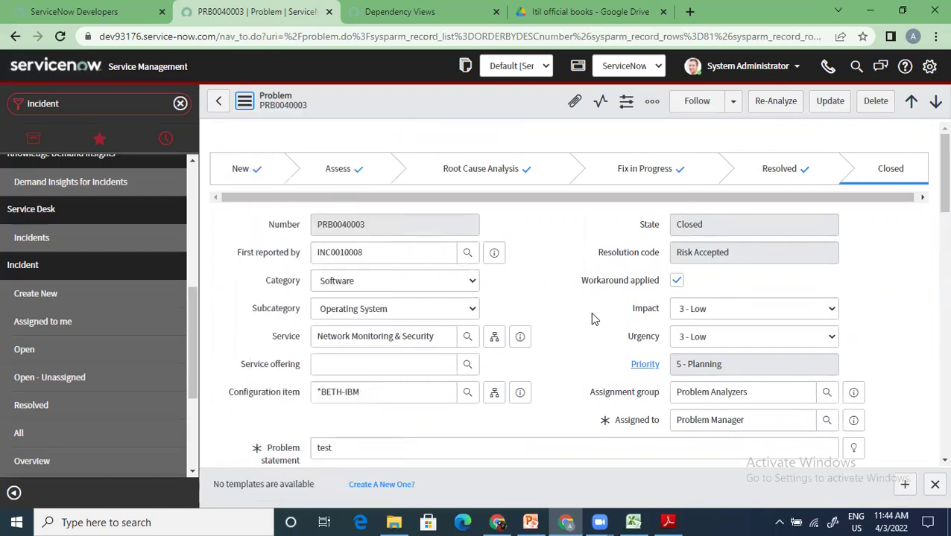
left_click(590, 307)
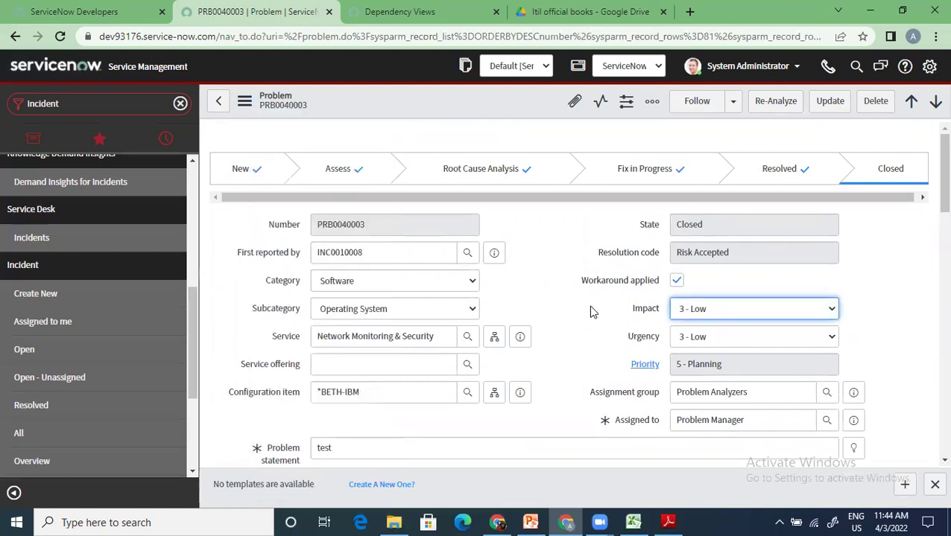
left_click(530, 522)
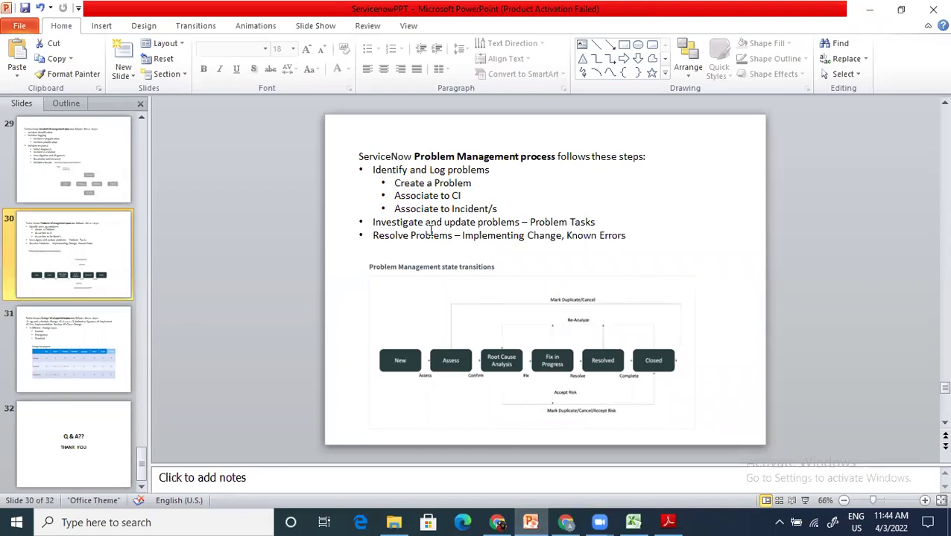
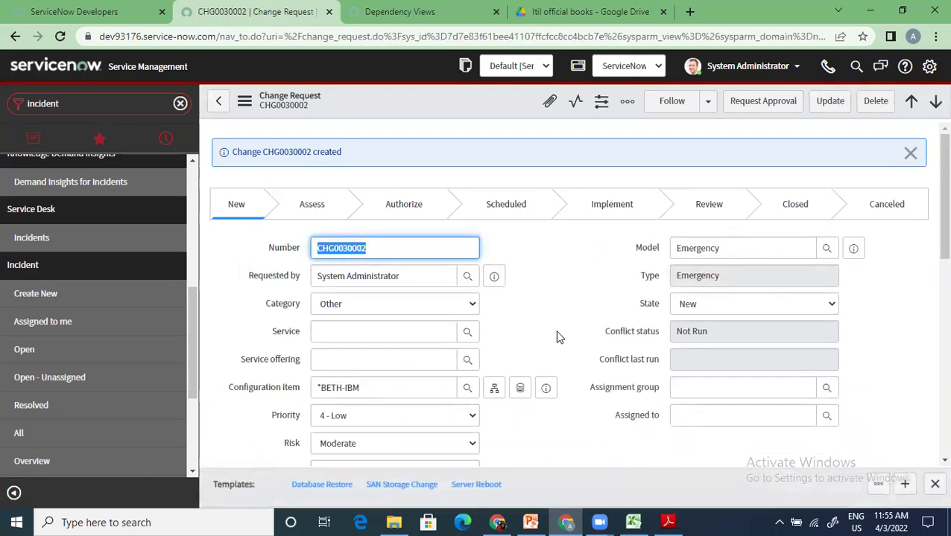
- Examine the new emergency change request's main fields and its Planning section for justification, implementation, risk, backout and test plans
scroll(500, 397, "down", 3)
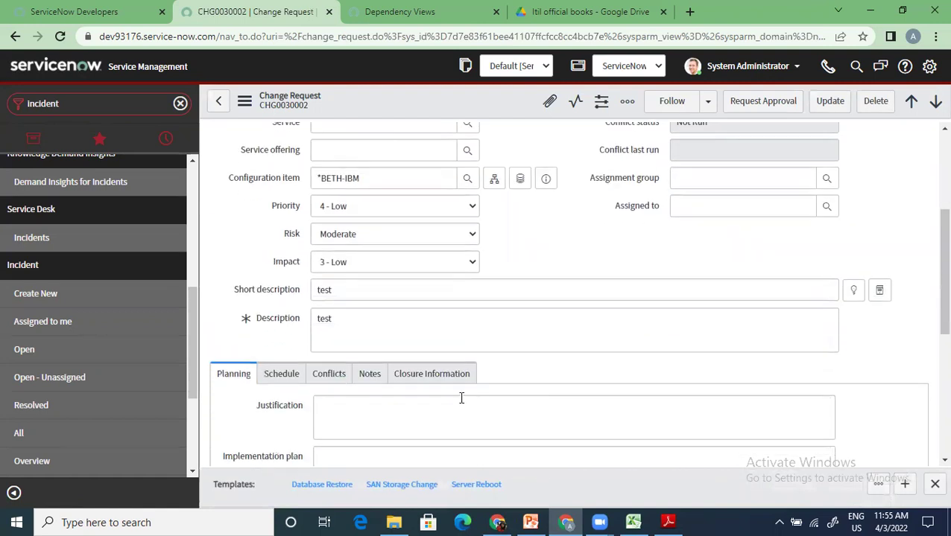
scroll(363, 320, "down", 2)
scroll(363, 320, "up", 4)
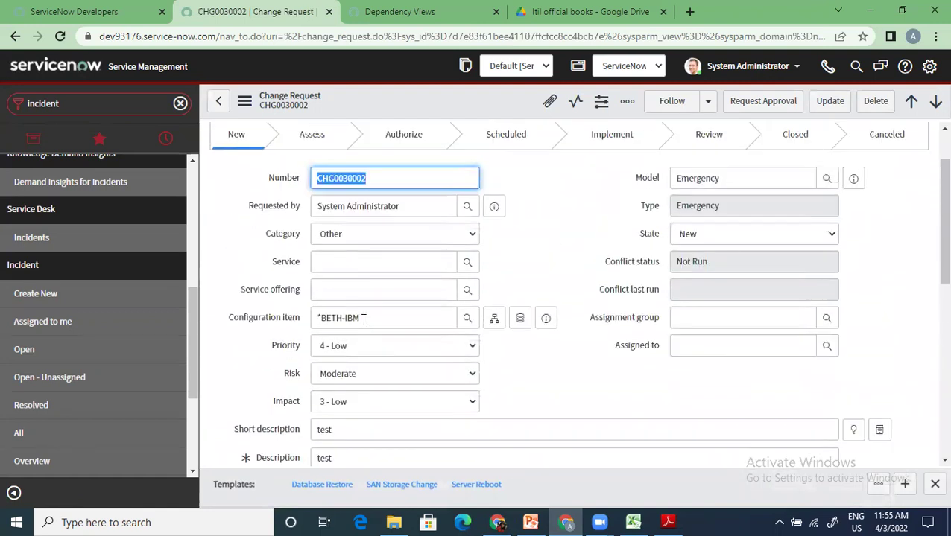
scroll(363, 320, "down", 5)
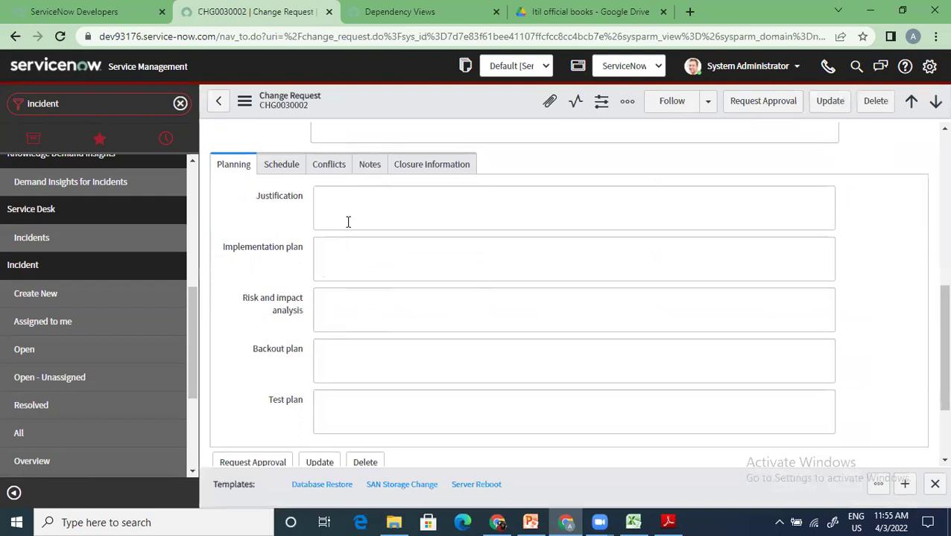
- Enter "test justification" as the change request's Justification and copy the same text into the Implementation plan
left_click(347, 222)
type("test justification")
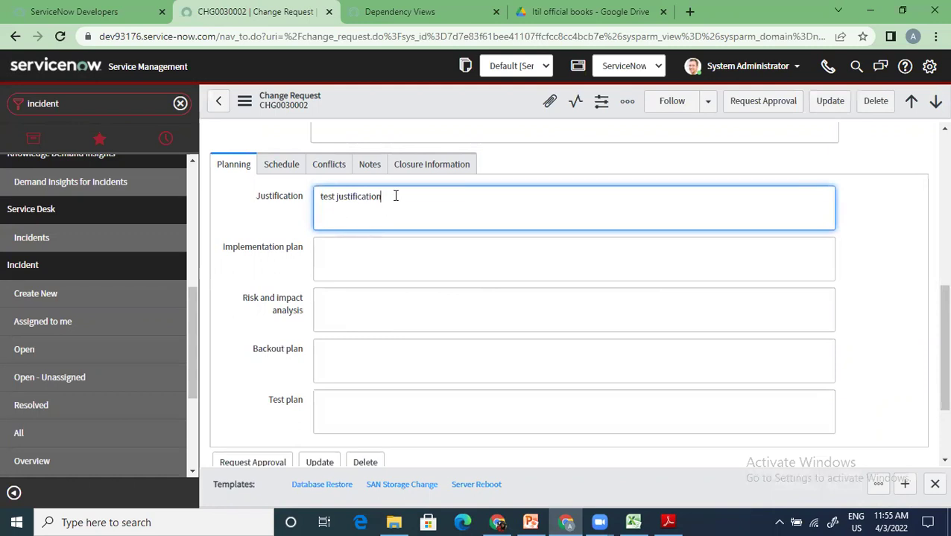
left_click_drag(395, 196, 314, 196)
key("ctrl+c")
left_click(356, 265)
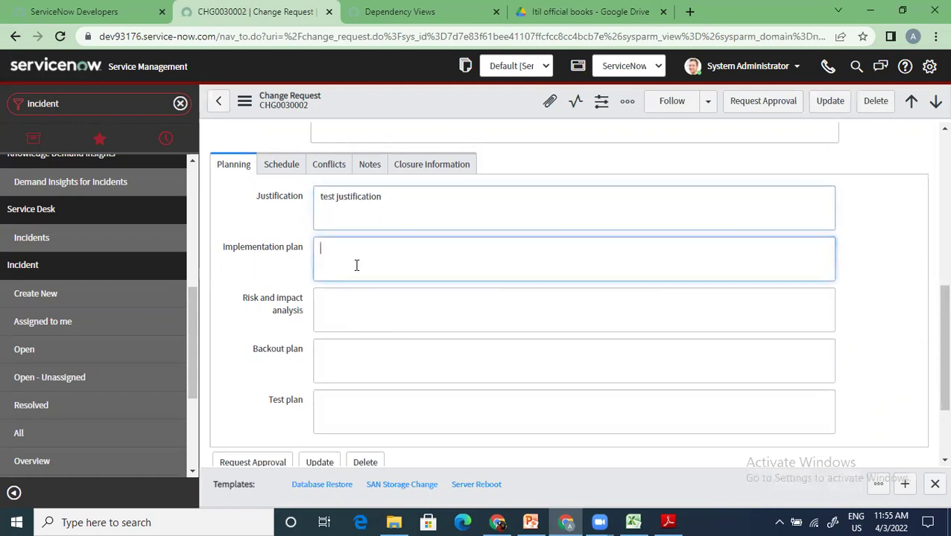
key("ctrl+v")
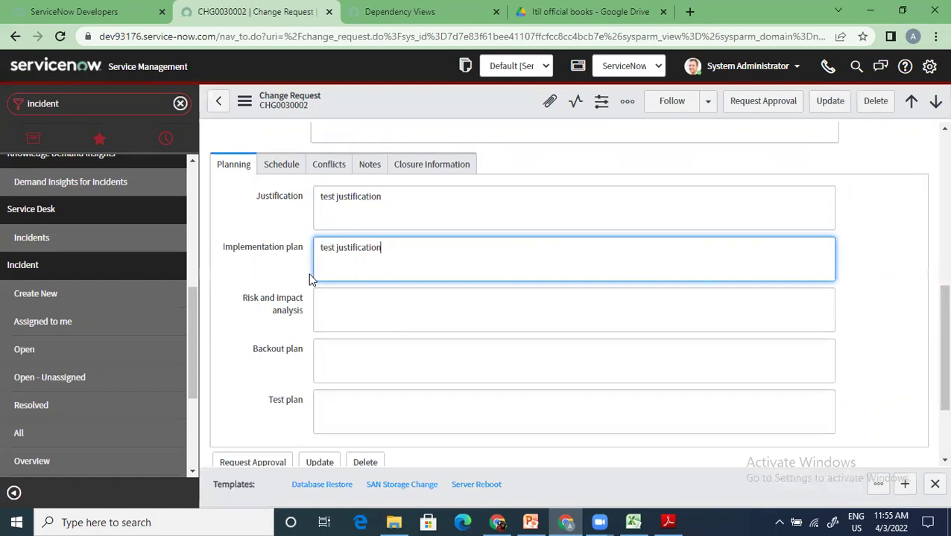
- Fill the Risk and impact analysis, Backout plan and Test plan with the copied text "test justification"
left_click(354, 313)
key("ctrl+v")
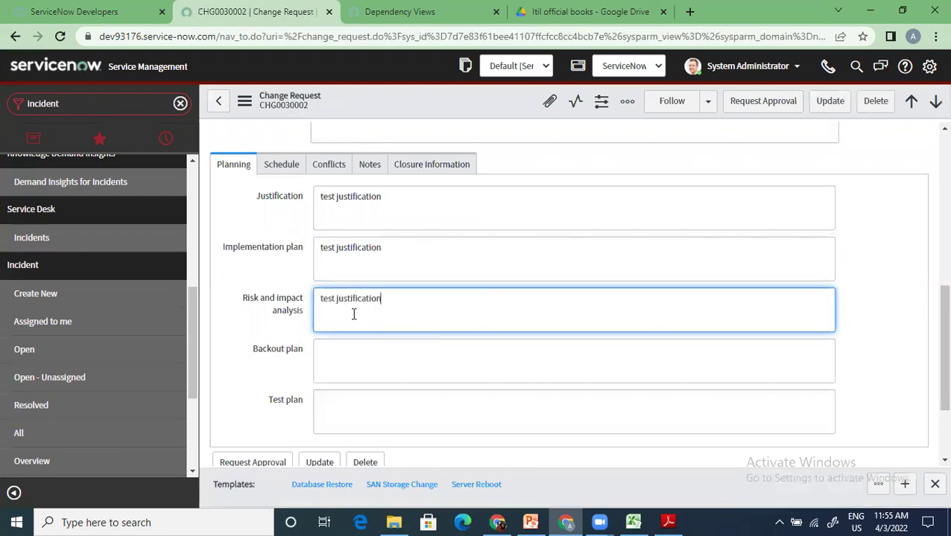
left_click(372, 352)
key("ctrl+v")
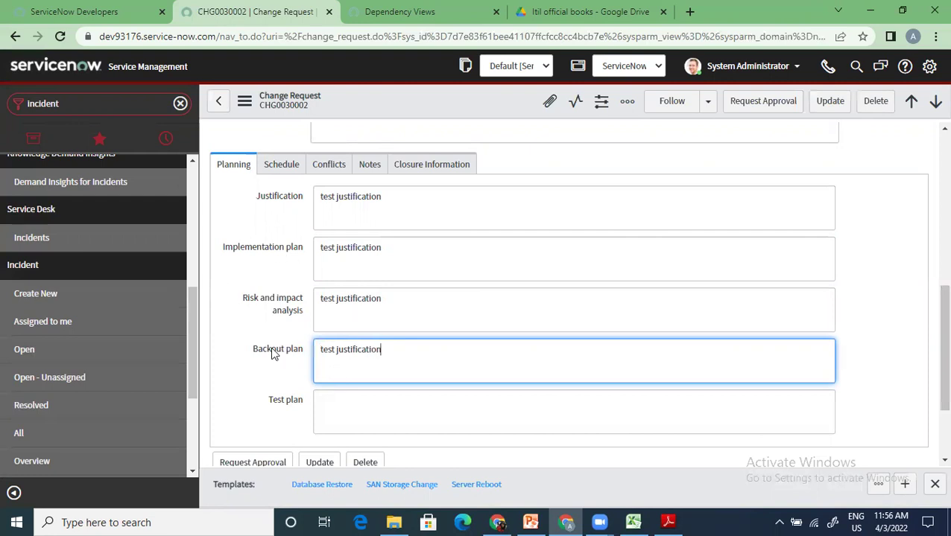
mouse_move(273, 354)
left_click(335, 412)
key("ctrl+v")
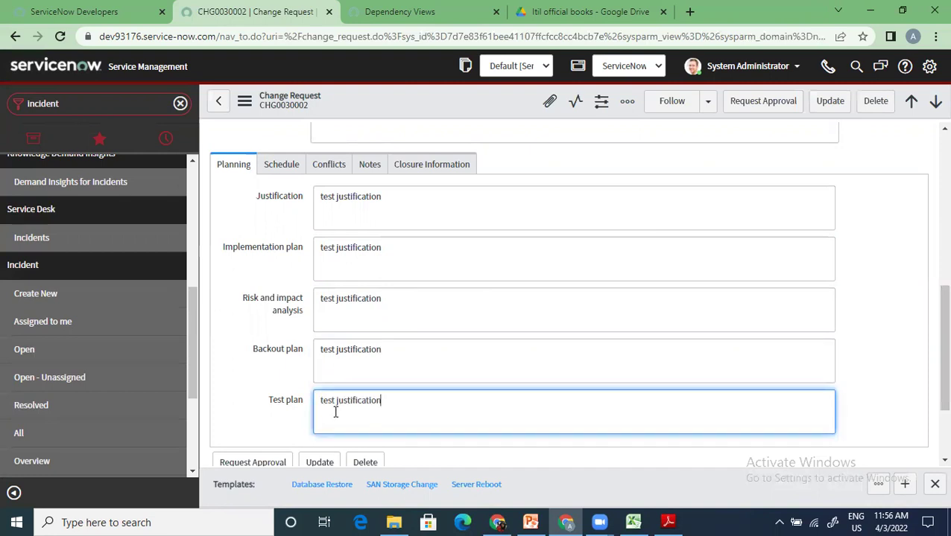
mouse_move(275, 402)
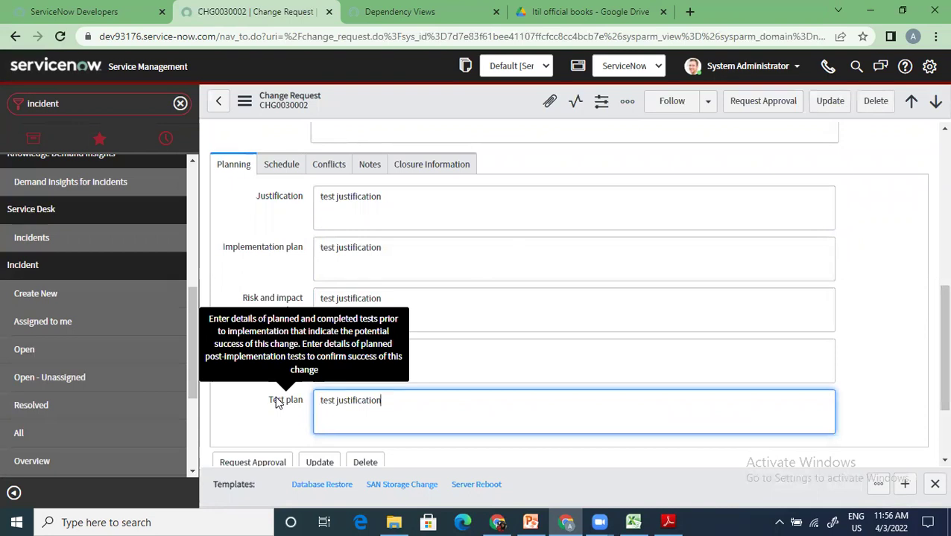
mouse_move(272, 301)
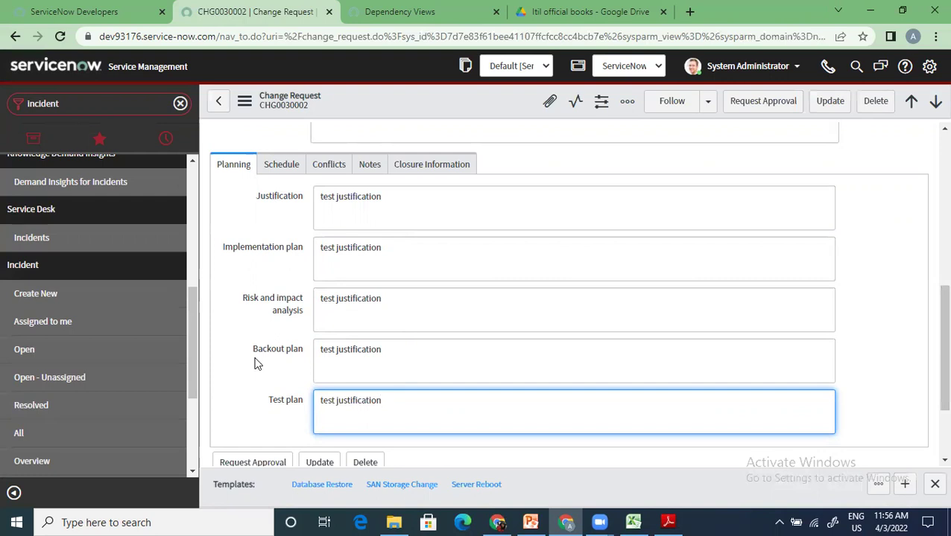
mouse_move(277, 251)
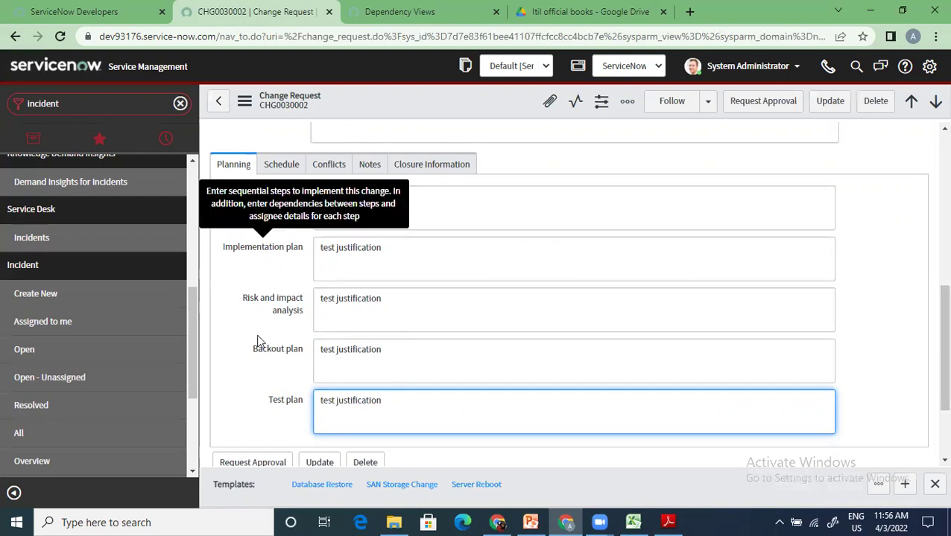
mouse_move(272, 198)
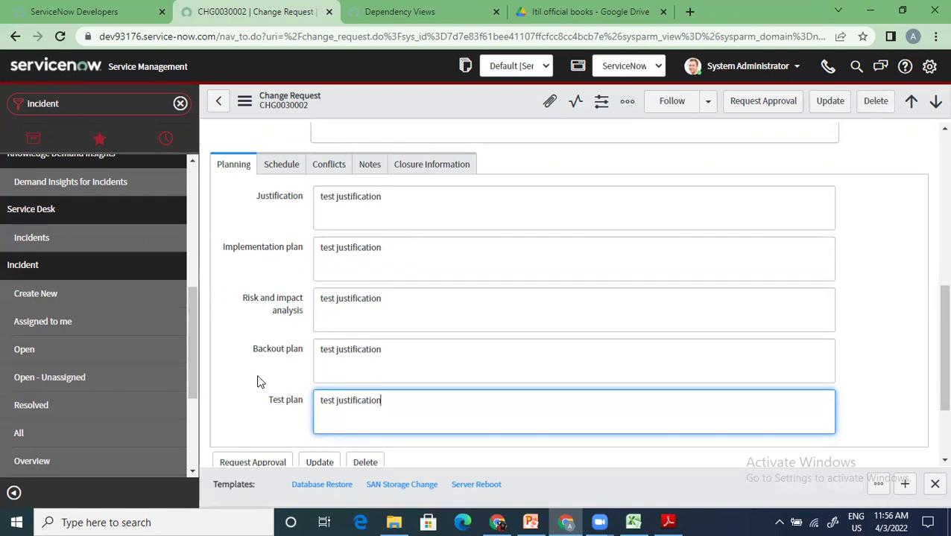
- Load the change request's related lists and compare the incidents fixed by the change with those caused by it
scroll(261, 410, "down", 2)
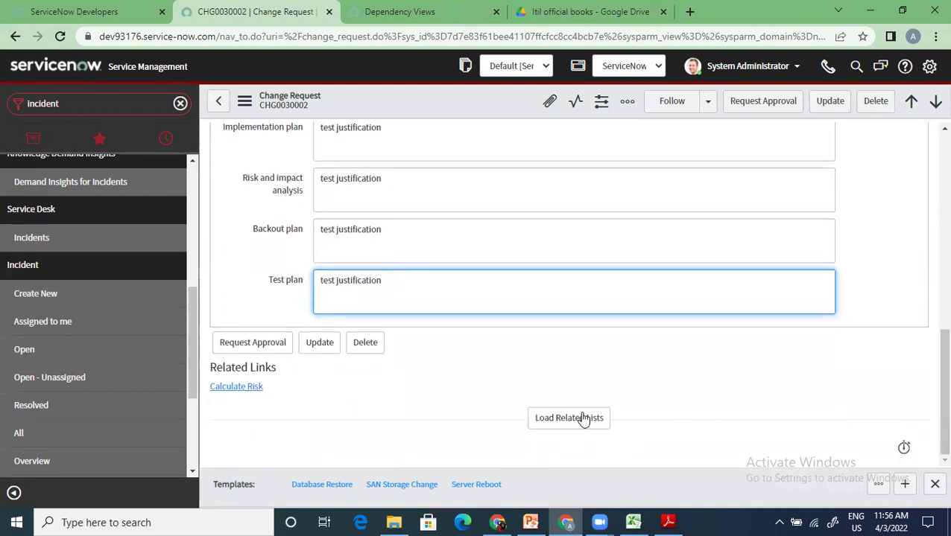
left_click(551, 418)
scroll(260, 415, "down", 2)
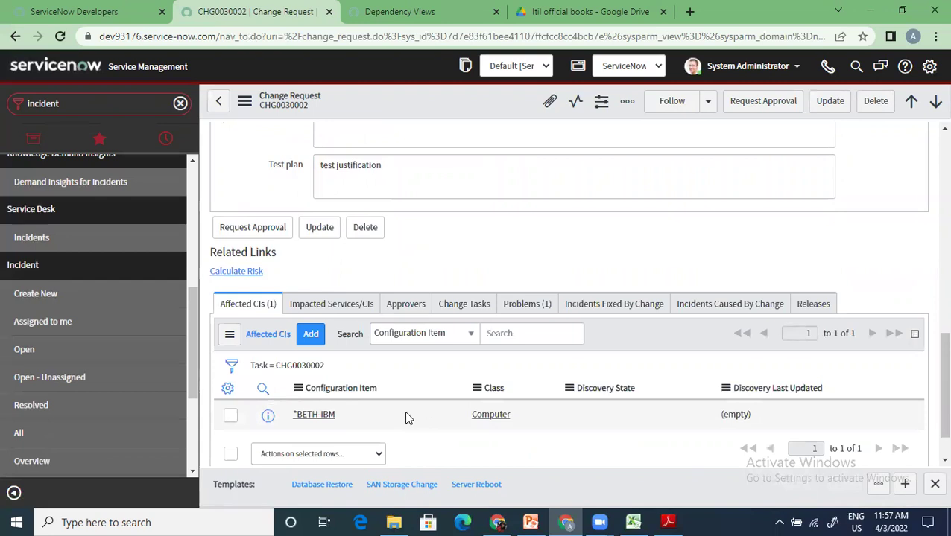
left_click(732, 307)
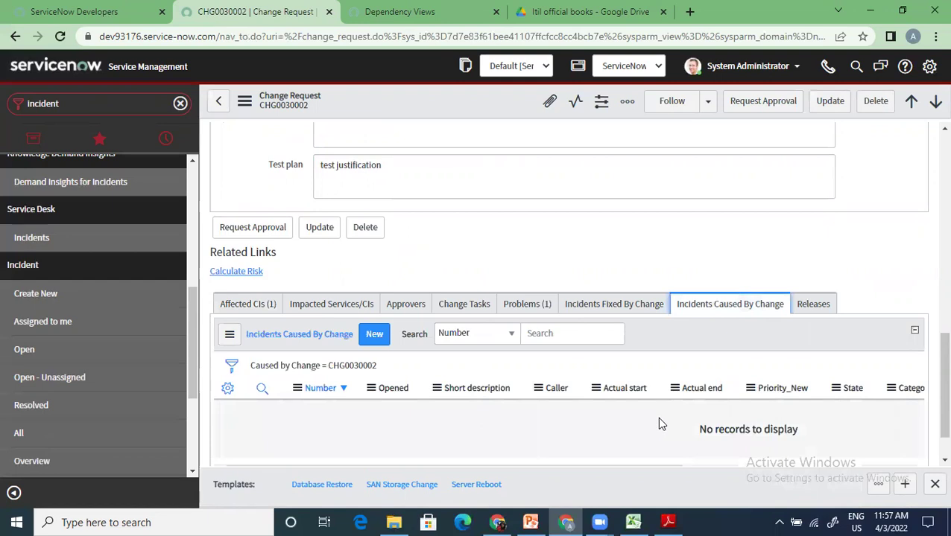
left_click(629, 302)
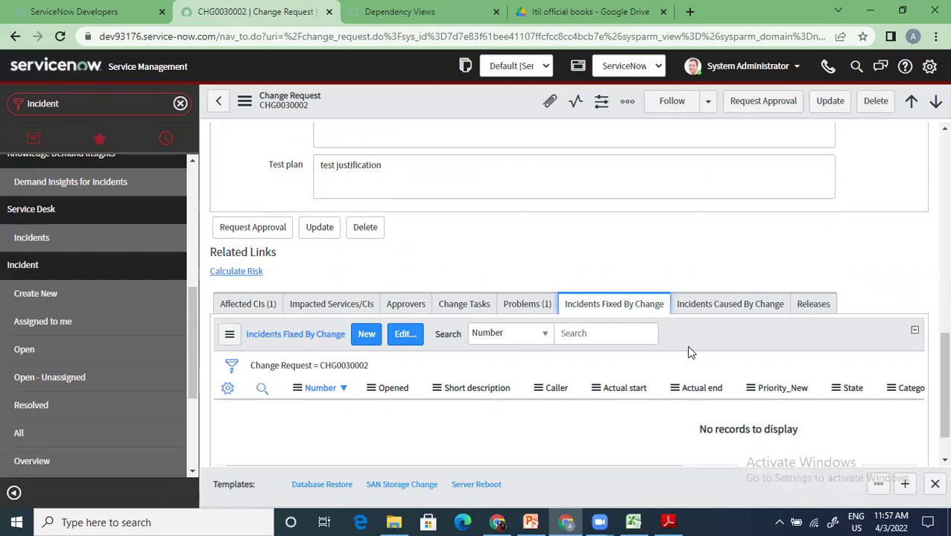
left_click(728, 310)
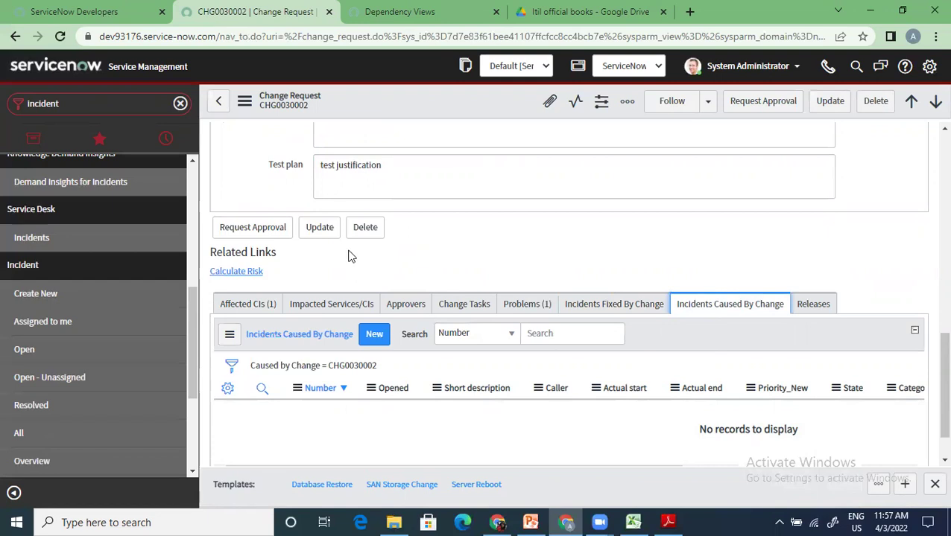
left_click(629, 310)
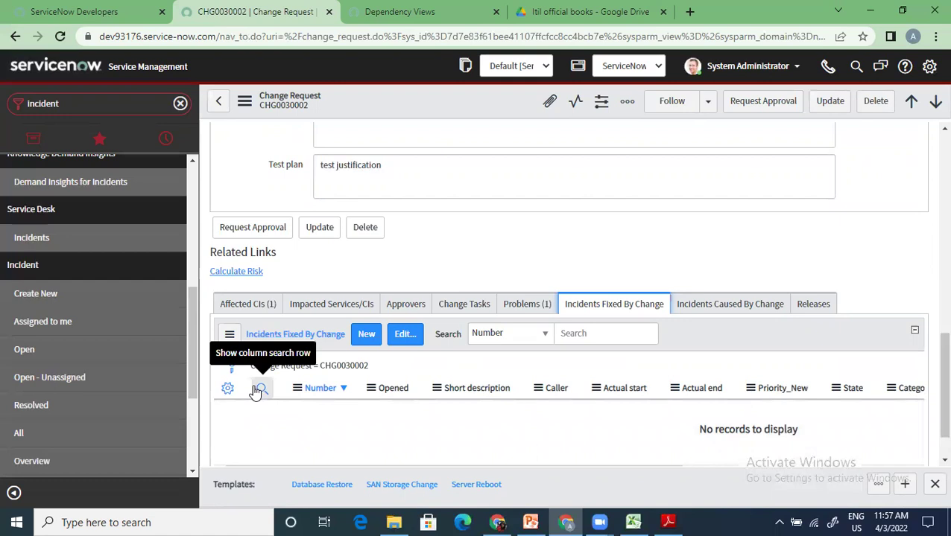
scroll(255, 392, "up", 5)
scroll(256, 392, "down", 3)
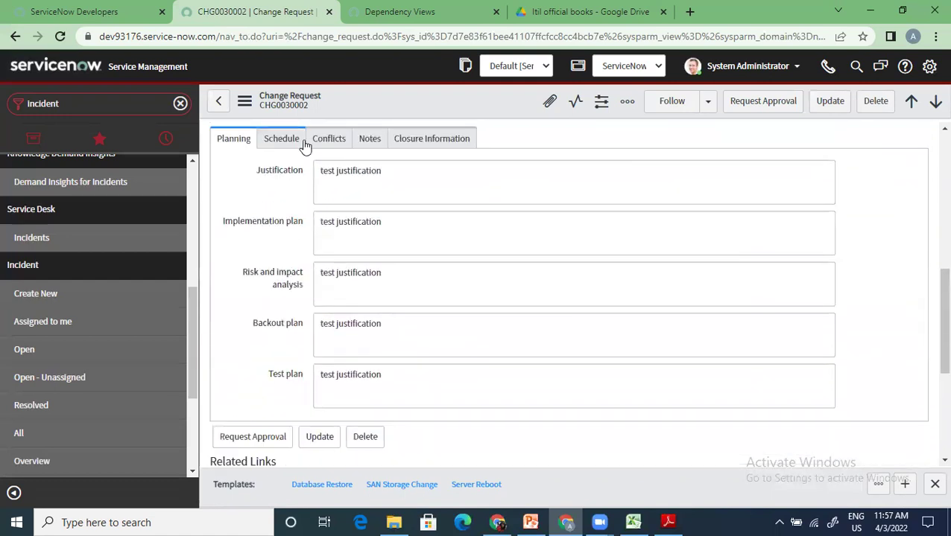
scroll(313, 329, "down", 2)
scroll(314, 329, "up", 2)
left_click(289, 141)
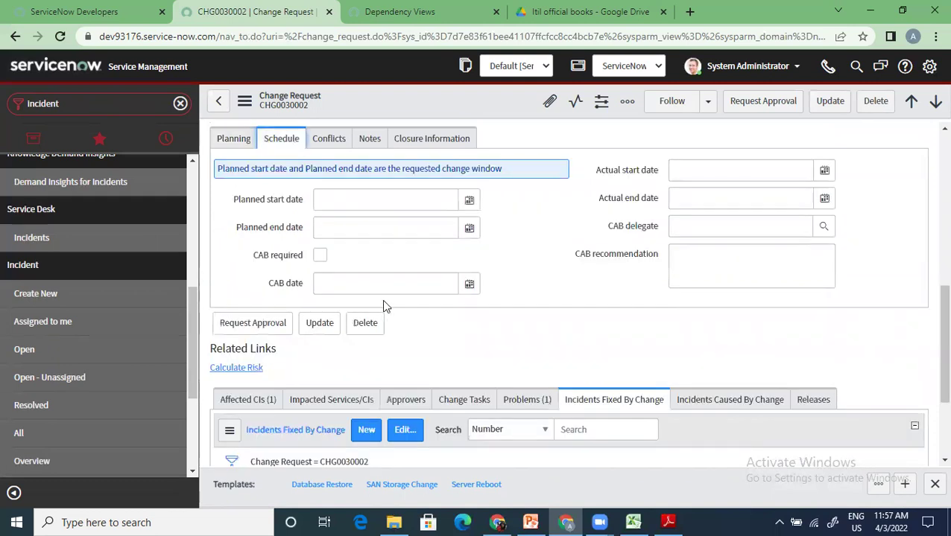
left_click(469, 199)
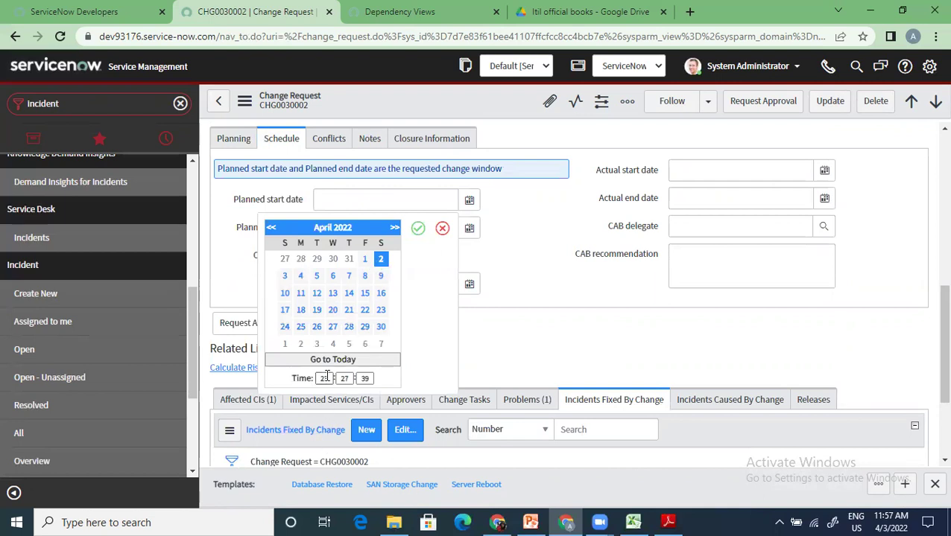
left_click(288, 276)
left_click_drag(330, 380, 264, 382)
type("00")
key("Tab")
type("00")
key("Tab")
key("Tab")
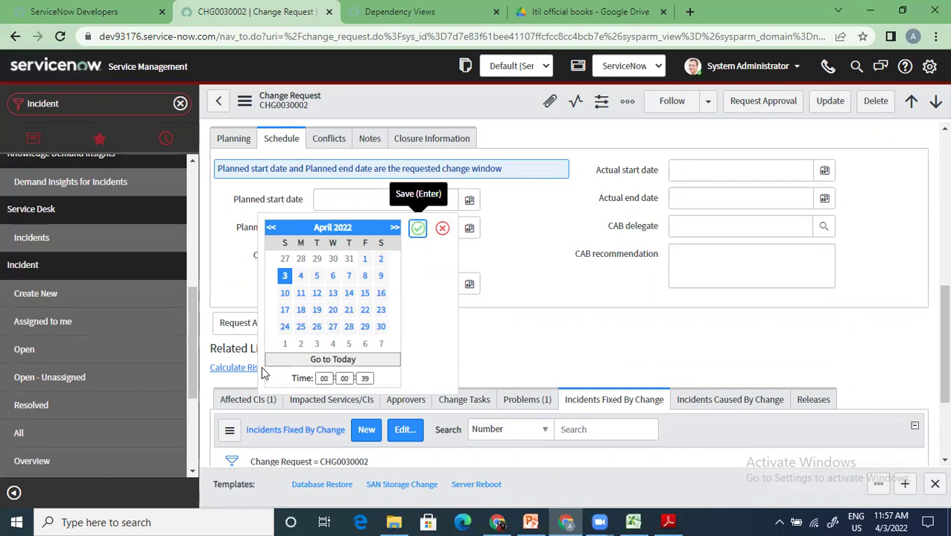
left_click(417, 228)
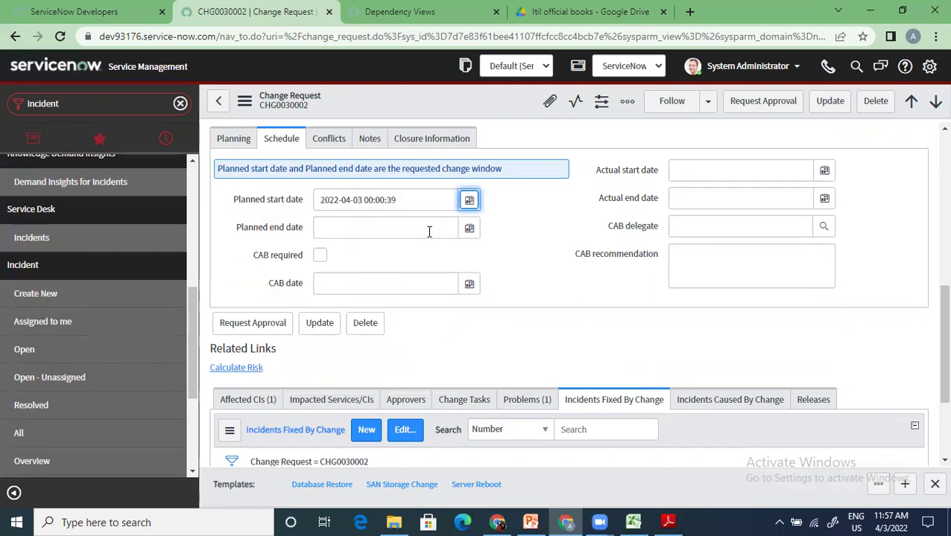
left_click(470, 229)
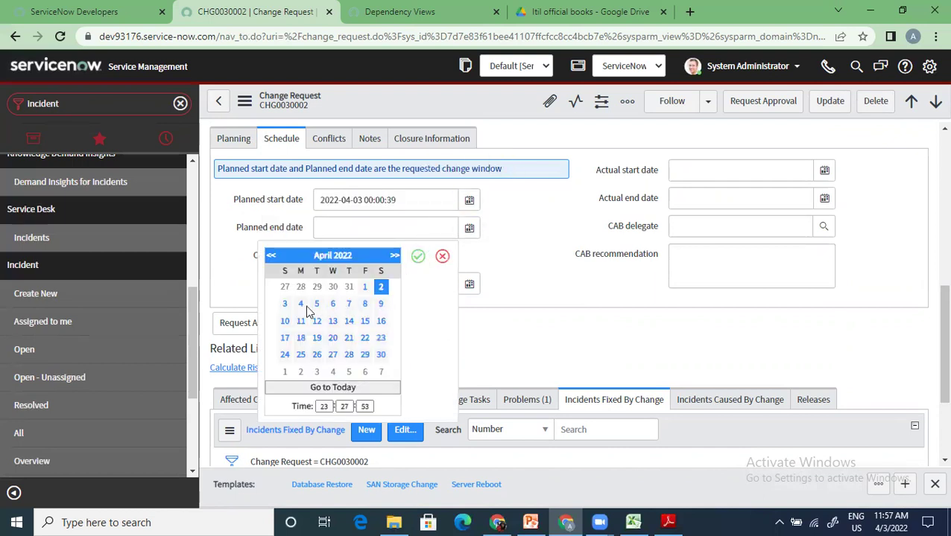
left_click(283, 304)
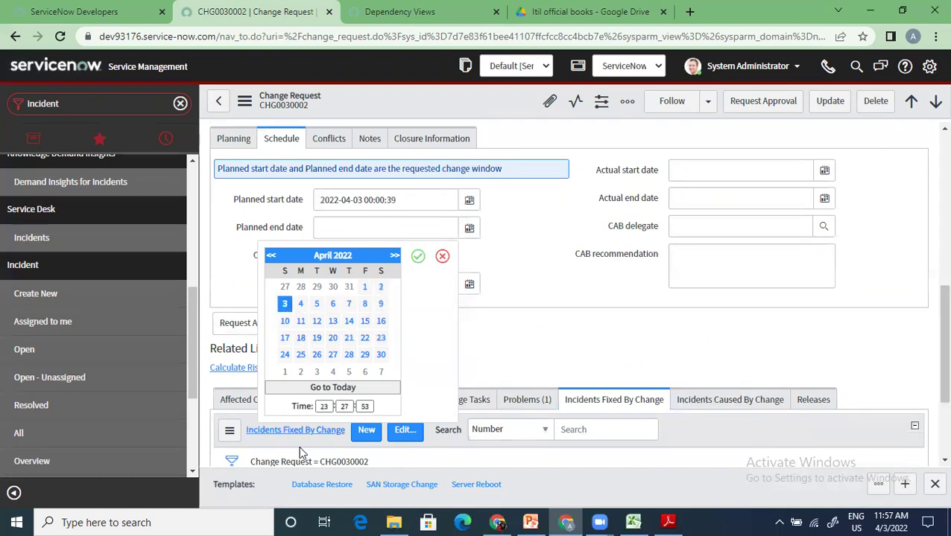
double_click(328, 406)
type("022-04-03 03:00:00")
left_click(418, 256)
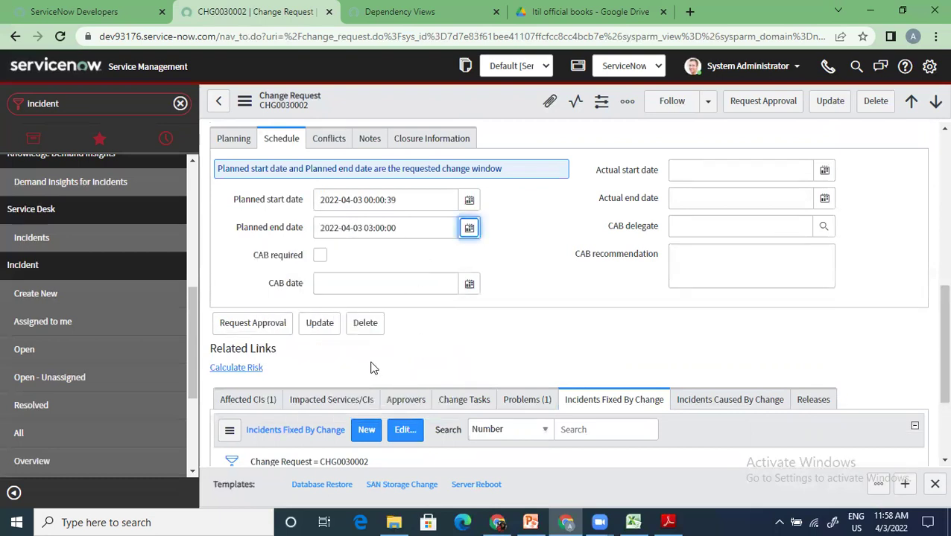
- Switch the CAB required option on and off again, and save the change request without leaving the record
left_click(319, 255)
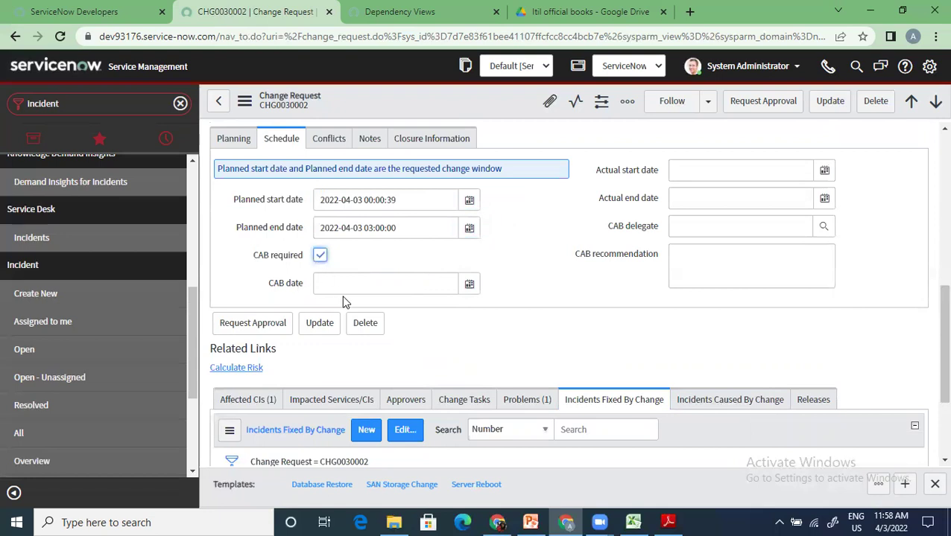
left_click(320, 256)
scroll(309, 441, "down", 2)
scroll(312, 392, "up", 3)
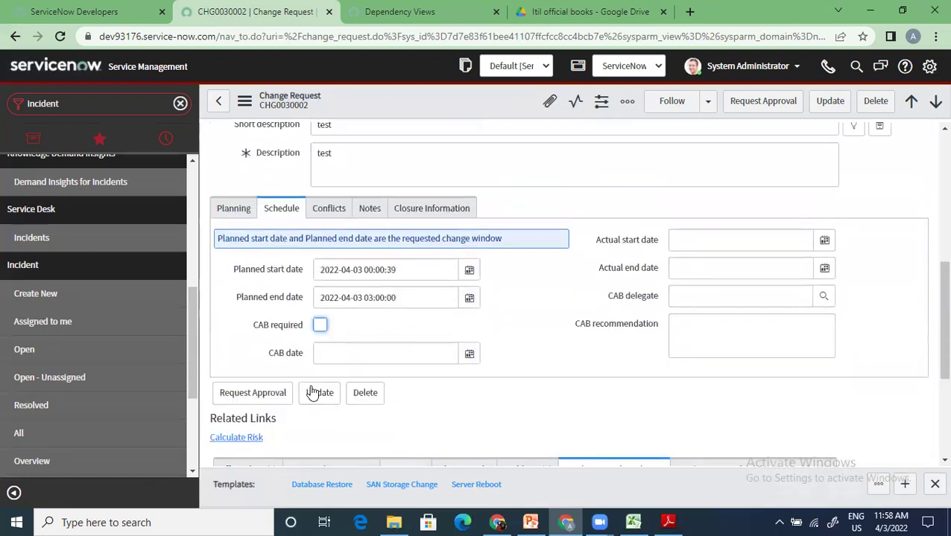
right_click(416, 100)
left_click(421, 158)
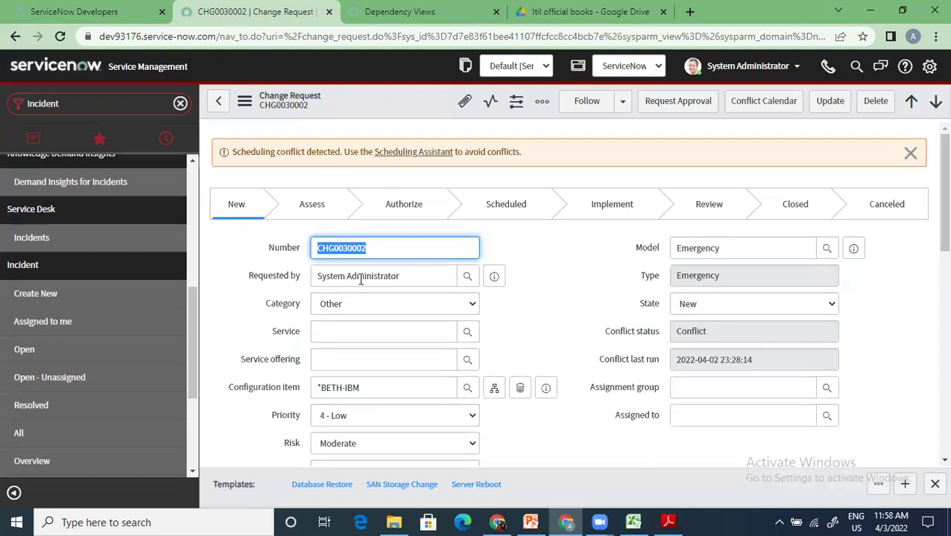
- Examine the detected conflicts for the change request's planned window, along with its conflict status and main fields
scroll(365, 313, "down", 5)
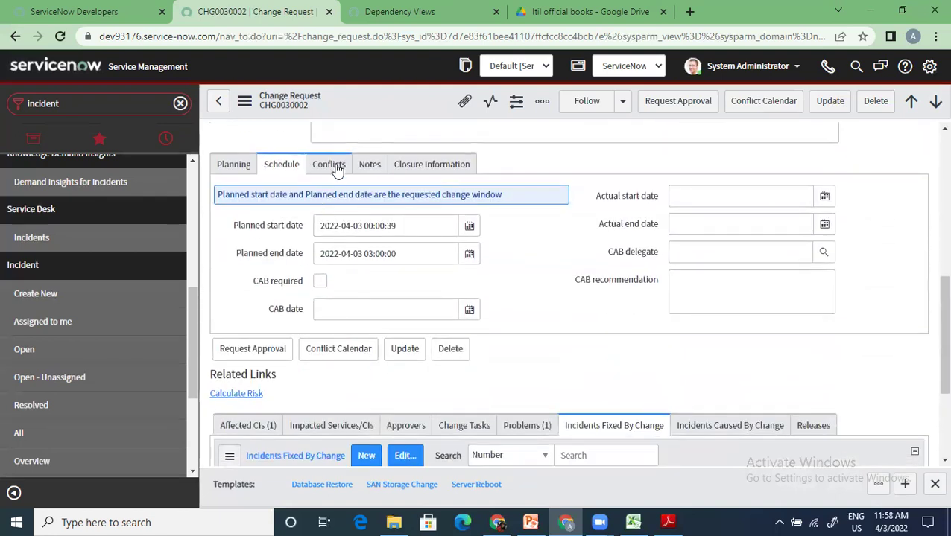
left_click(333, 165)
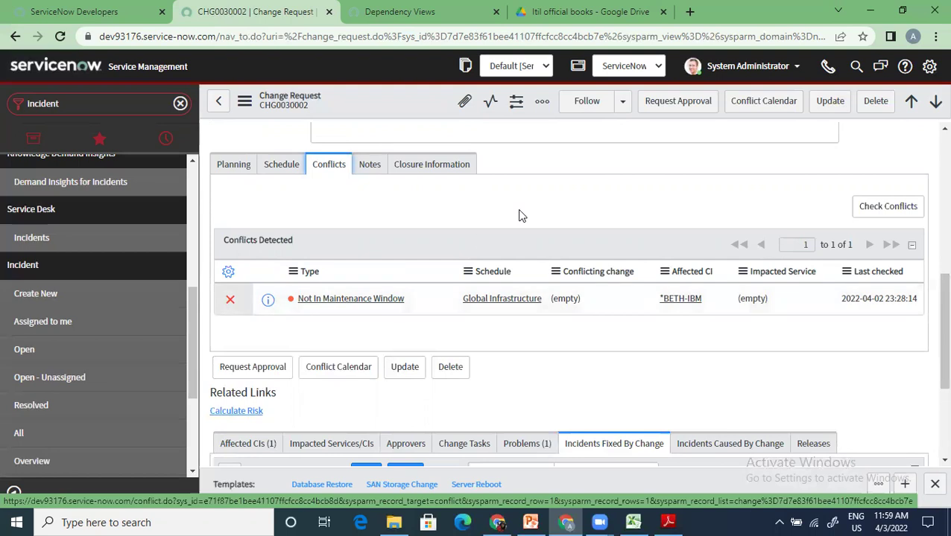
scroll(563, 208, "down", 3)
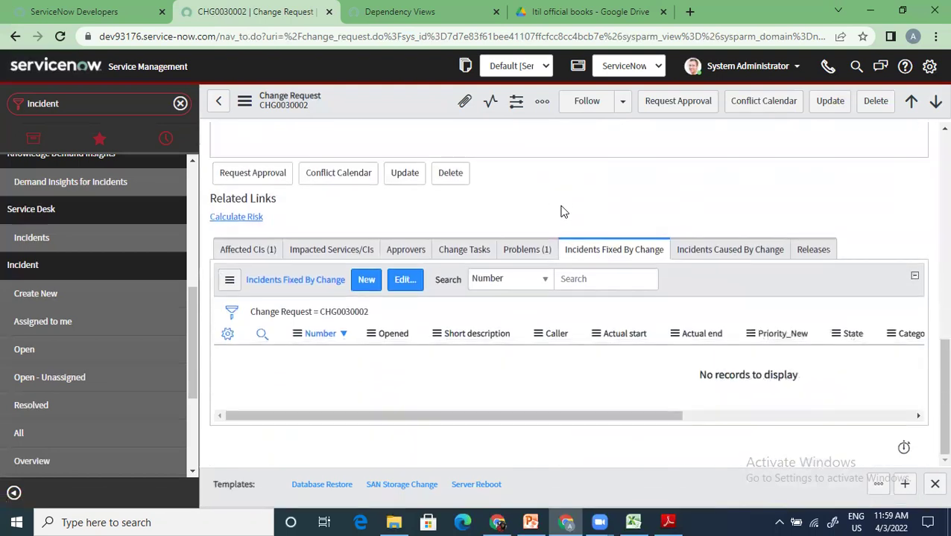
scroll(563, 210, "up", 10)
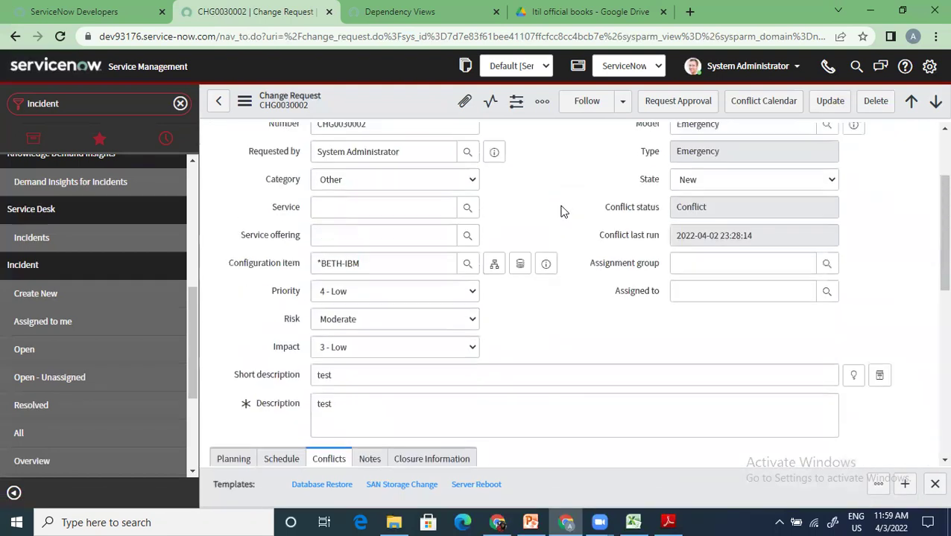
scroll(563, 210, "down", 10)
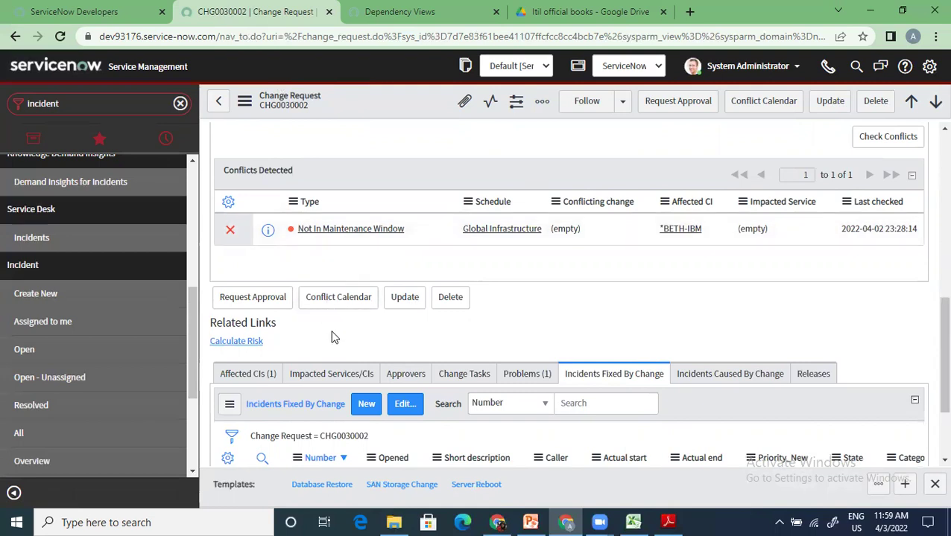
scroll(333, 338, "up", 1)
scroll(325, 343, "up", 5)
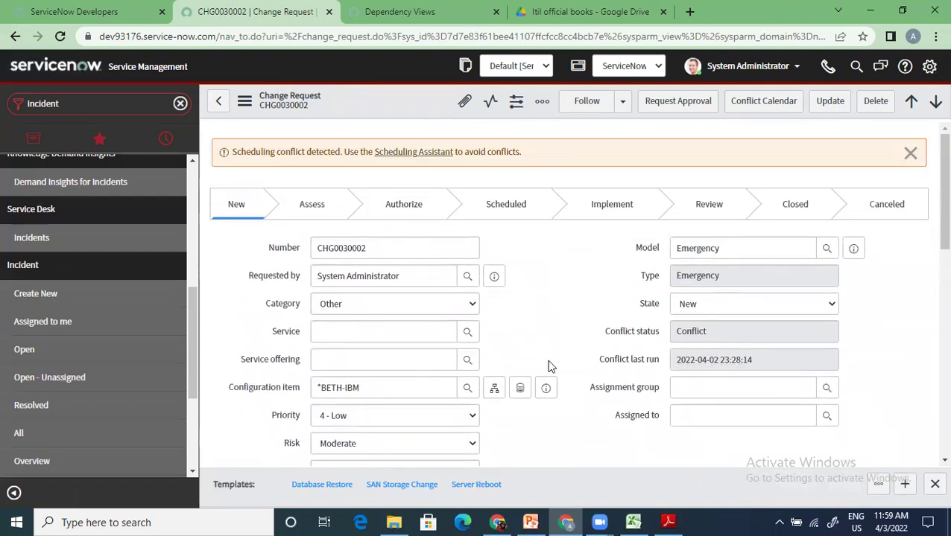
scroll(544, 368, "down", 5)
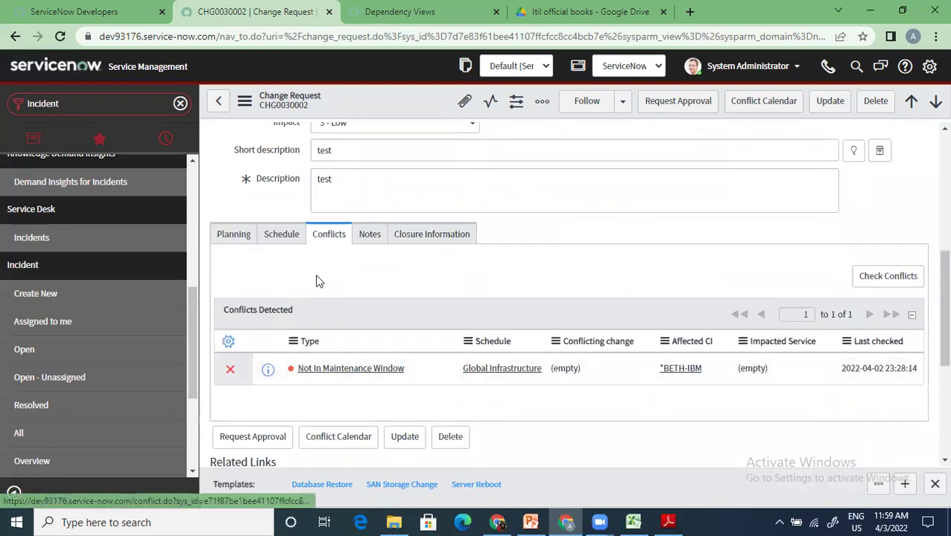
scroll(374, 300, "up", 2)
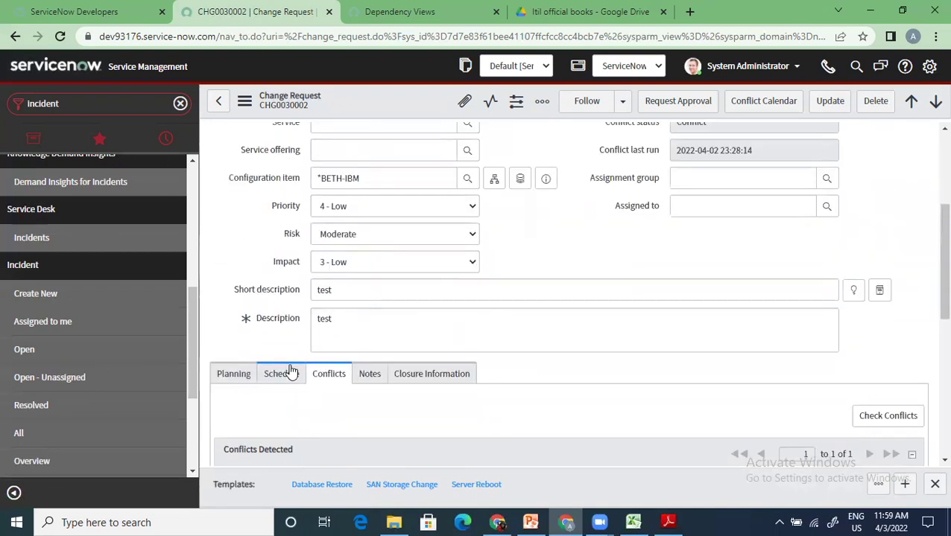
- Compare the change request's planned start and end dates in its schedule with the detected conflicts
left_click(281, 373)
scroll(328, 376, "down", 2)
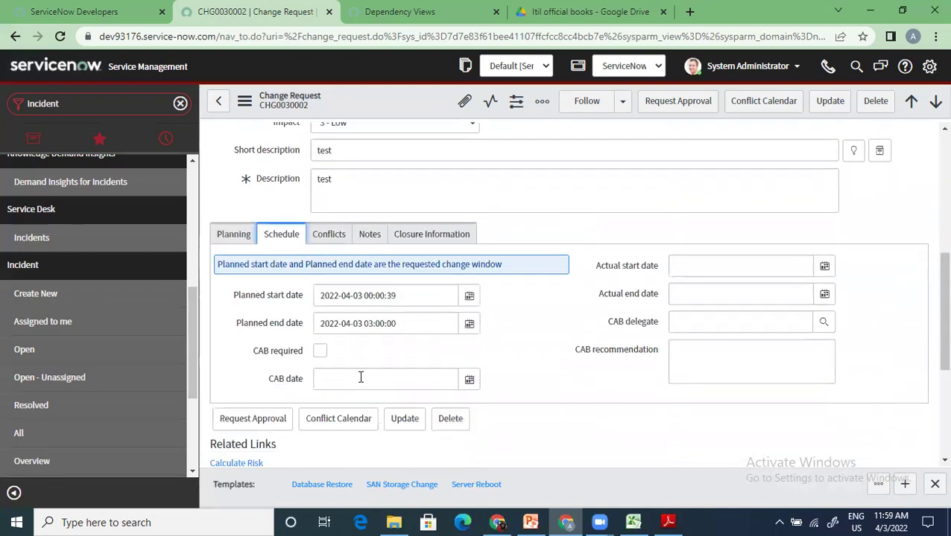
left_click(332, 235)
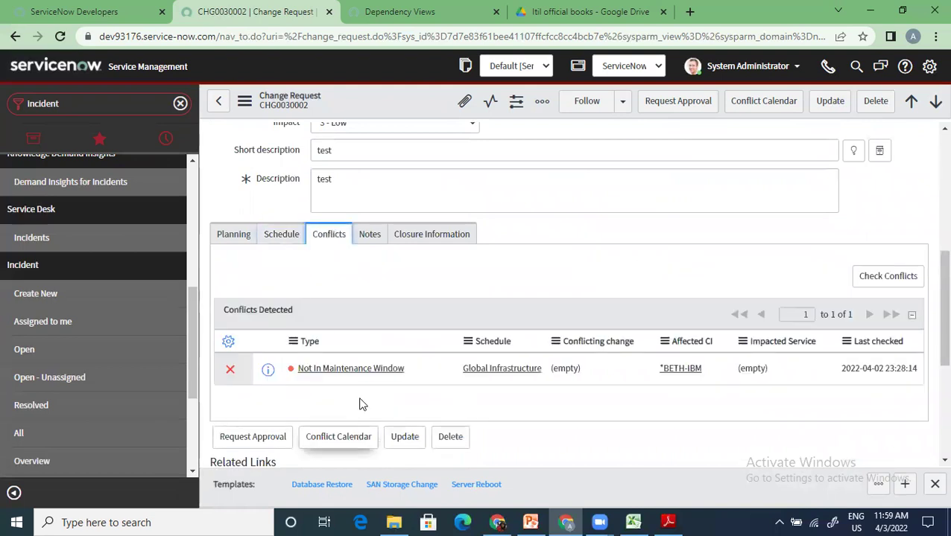
left_click(288, 242)
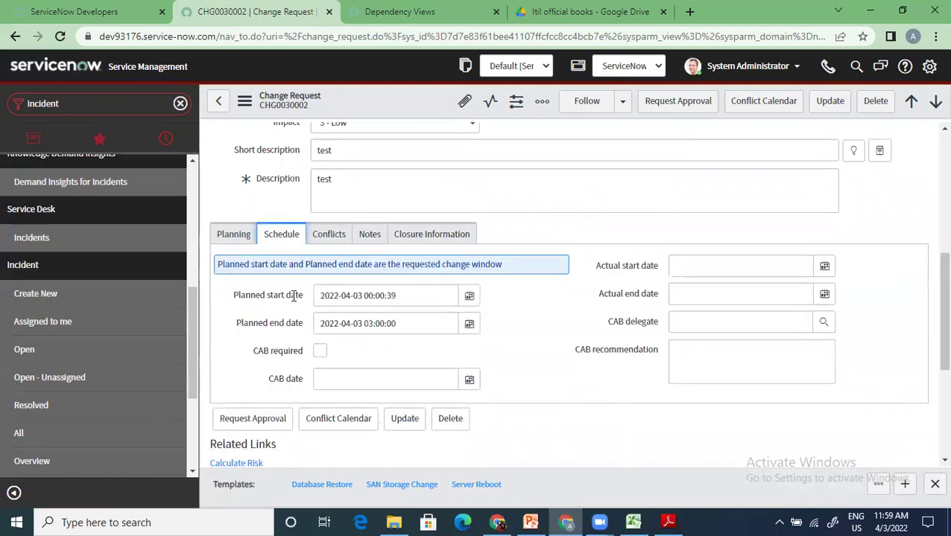
left_click(339, 237)
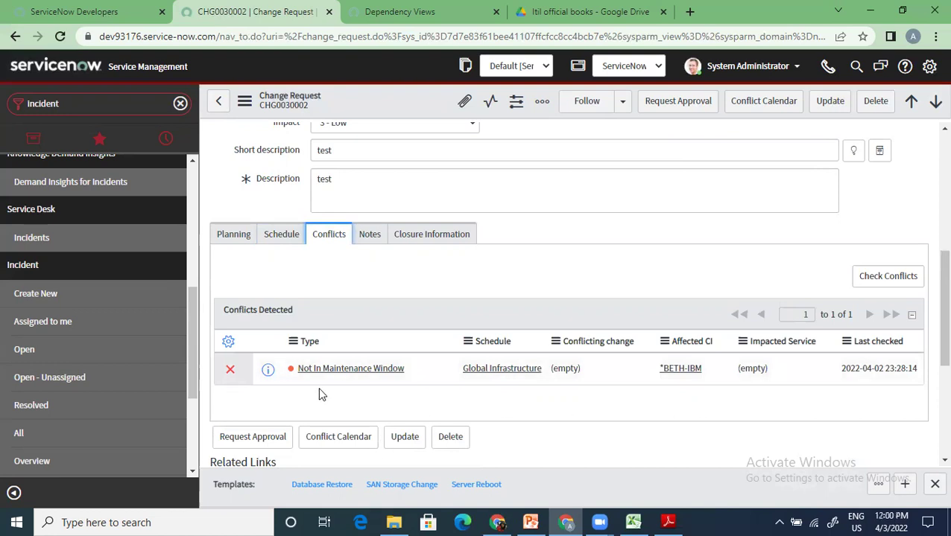
scroll(246, 406, "down", 3)
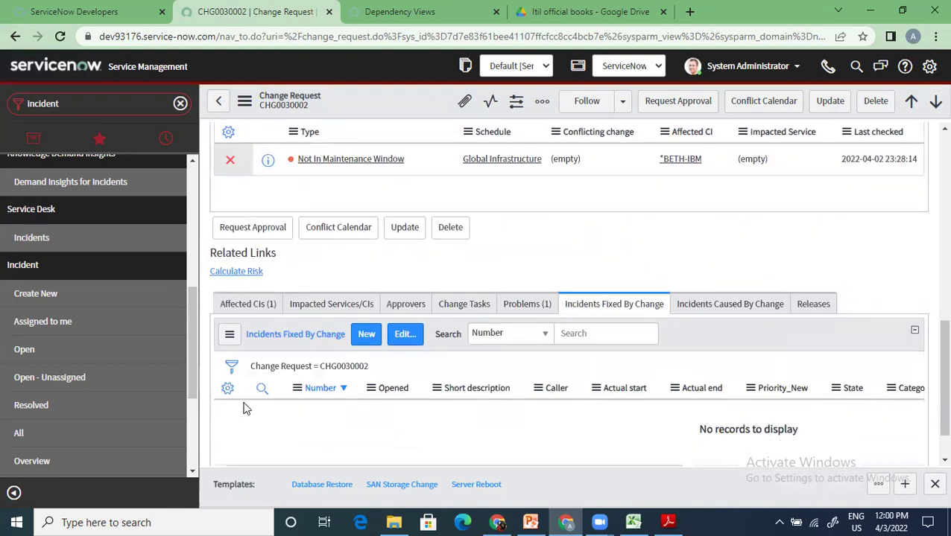
scroll(246, 408, "up", 3)
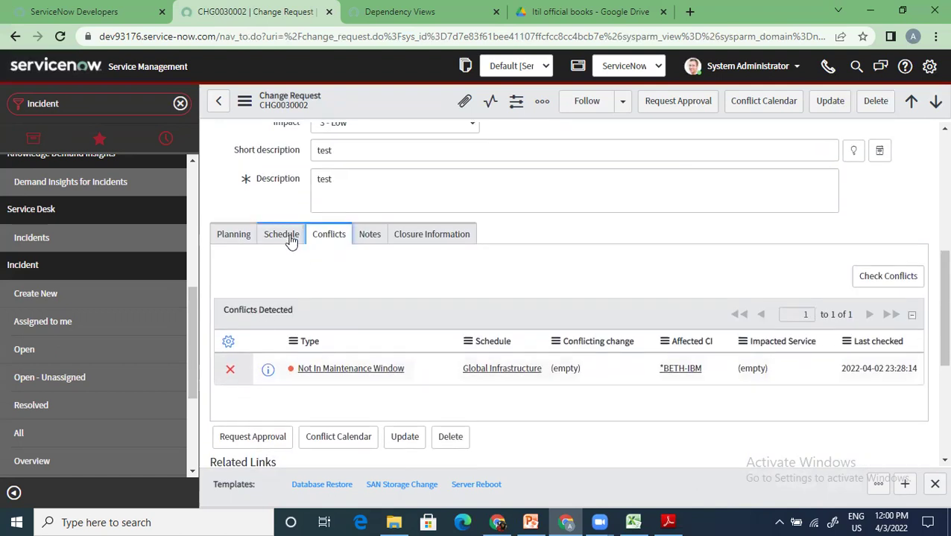
left_click(290, 238)
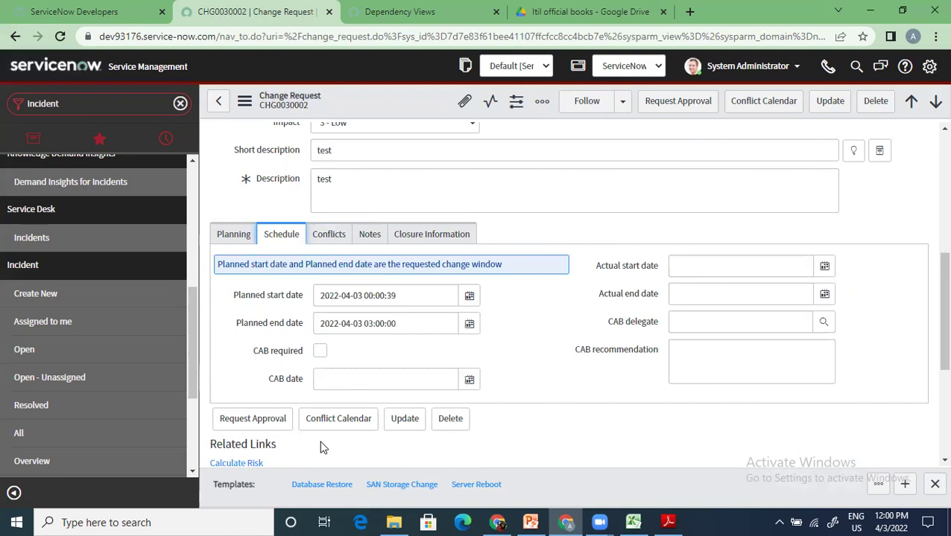
scroll(328, 432, "down", 3)
scroll(295, 386, "up", 8)
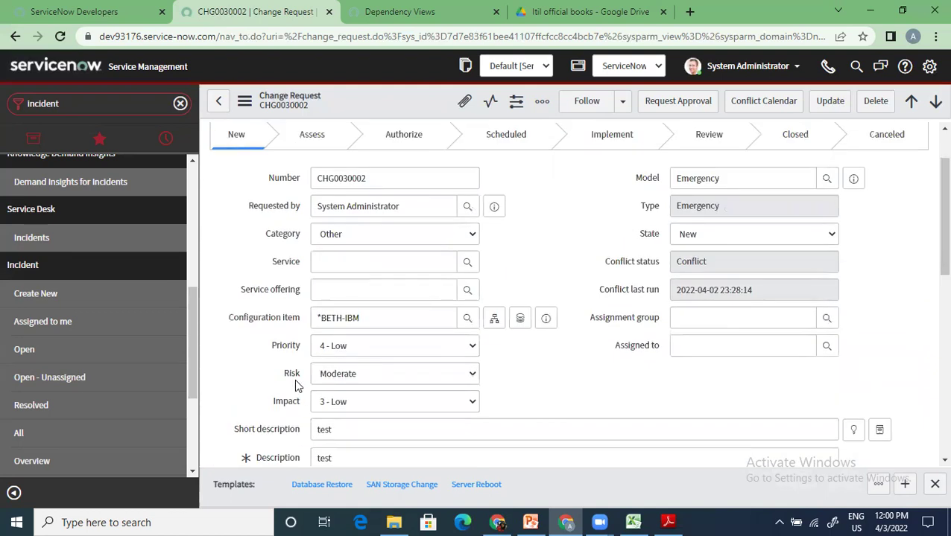
scroll(254, 429, "down", 3)
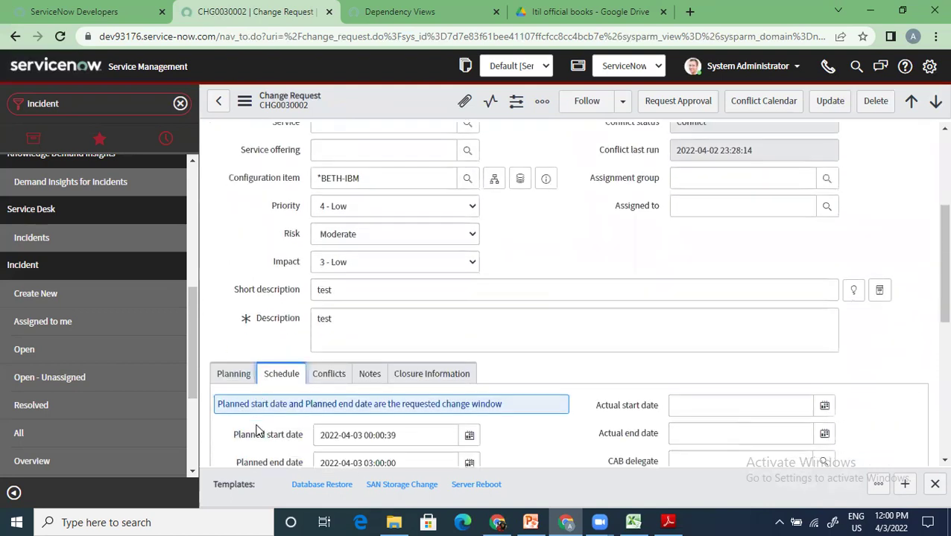
- Calculate the change request's risk and view the details of the risk calculation
left_click(229, 372)
scroll(358, 425, "down", 4)
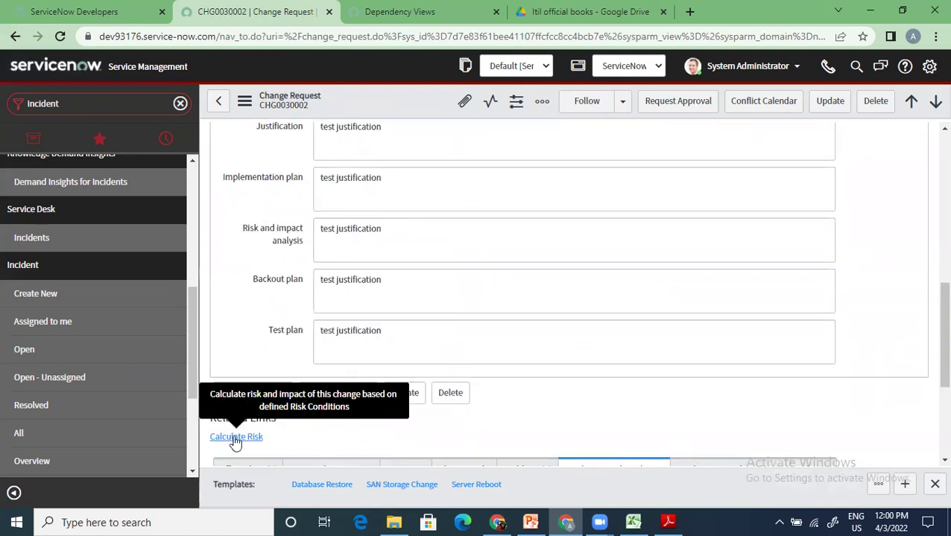
left_click(235, 438)
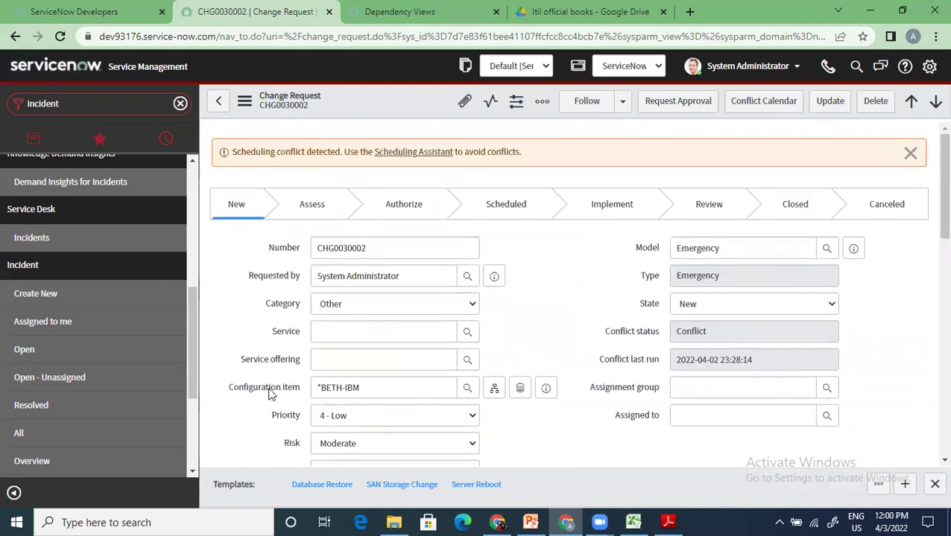
scroll(254, 423, "down", 2)
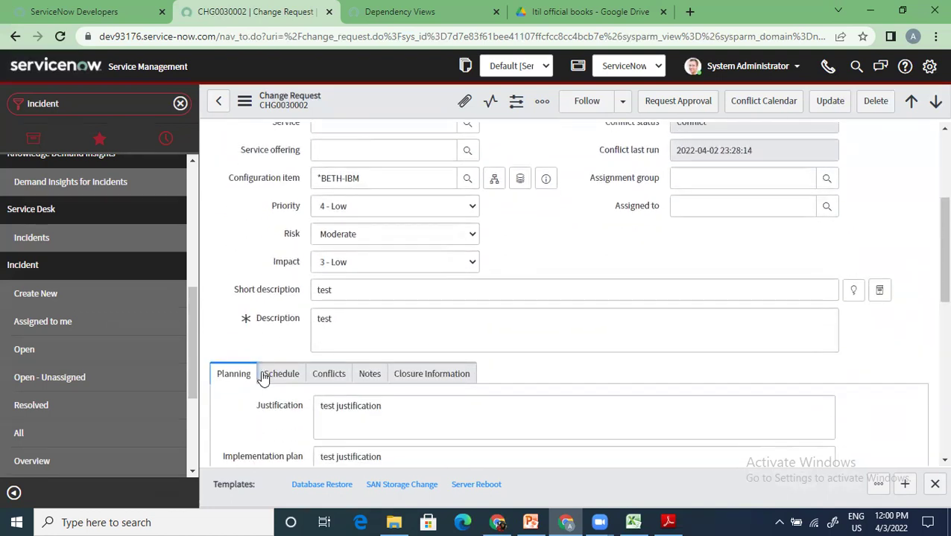
left_click(369, 235)
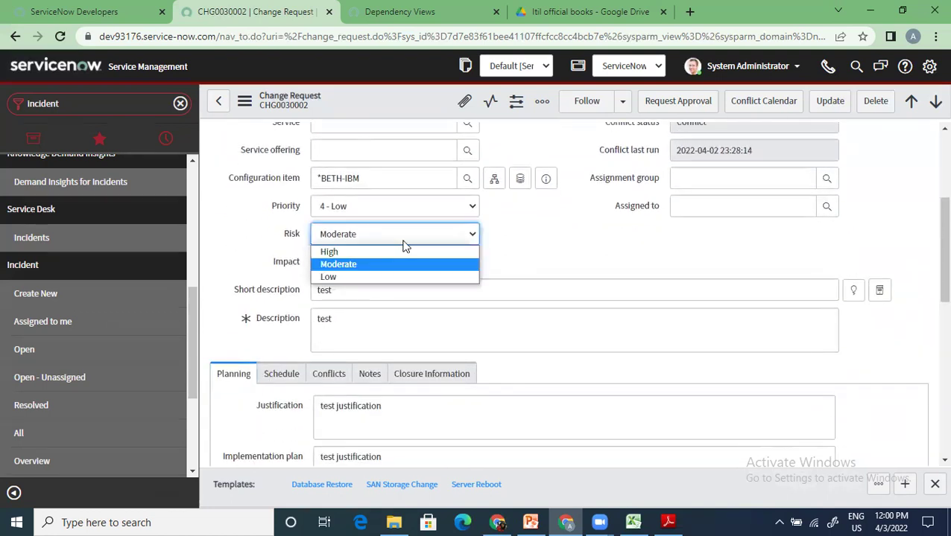
left_click(609, 243)
scroll(282, 391, "down", 6)
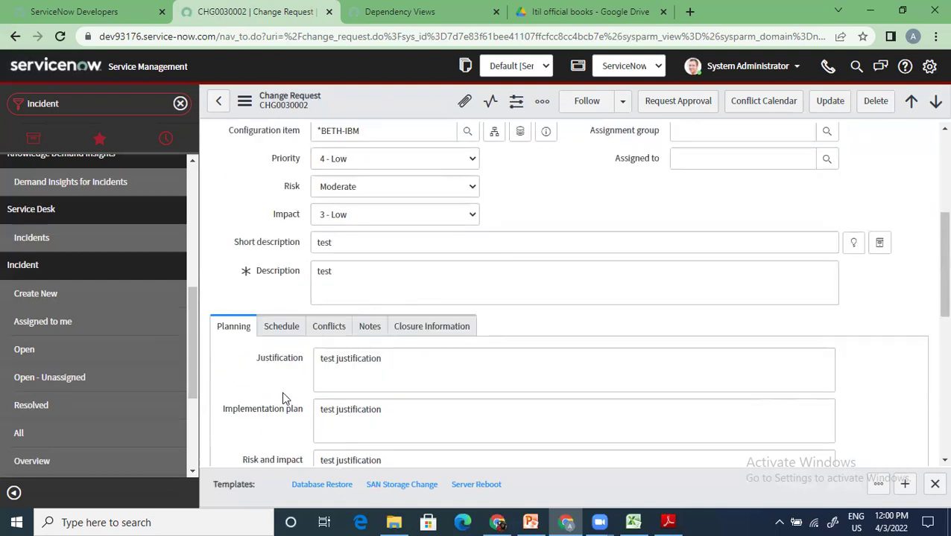
left_click(247, 297)
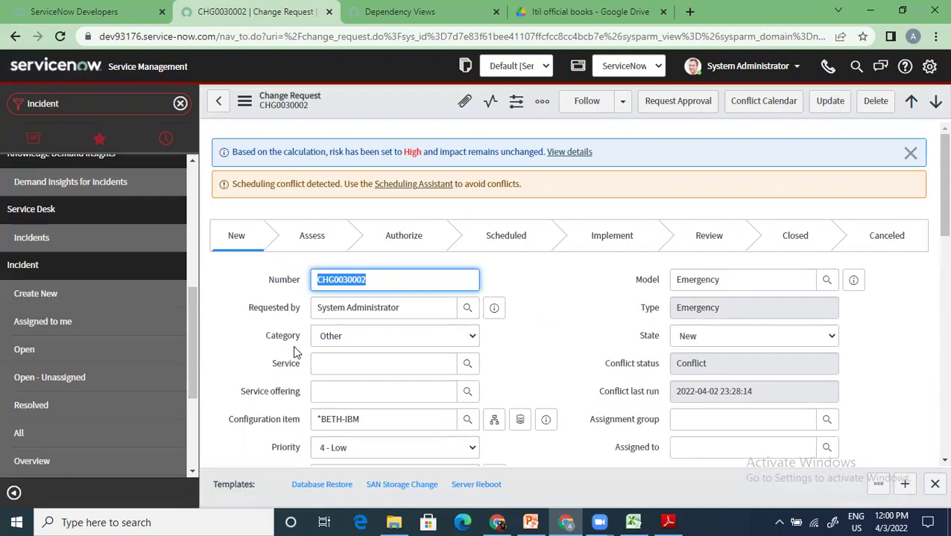
left_click(573, 152)
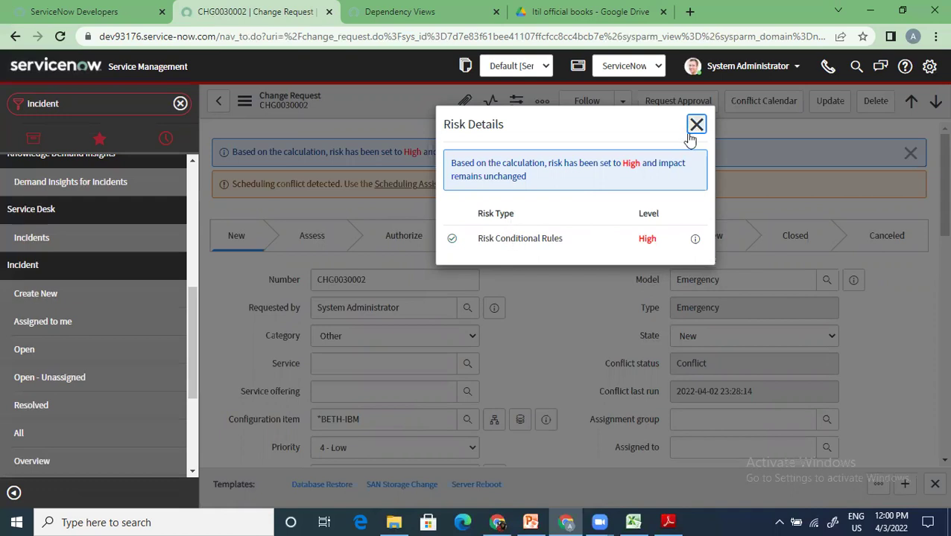
key("Escape")
- Look through the change request's related lists and its schedule, conflicts, notes, closure information and planning sections
scroll(353, 267, "down", 10)
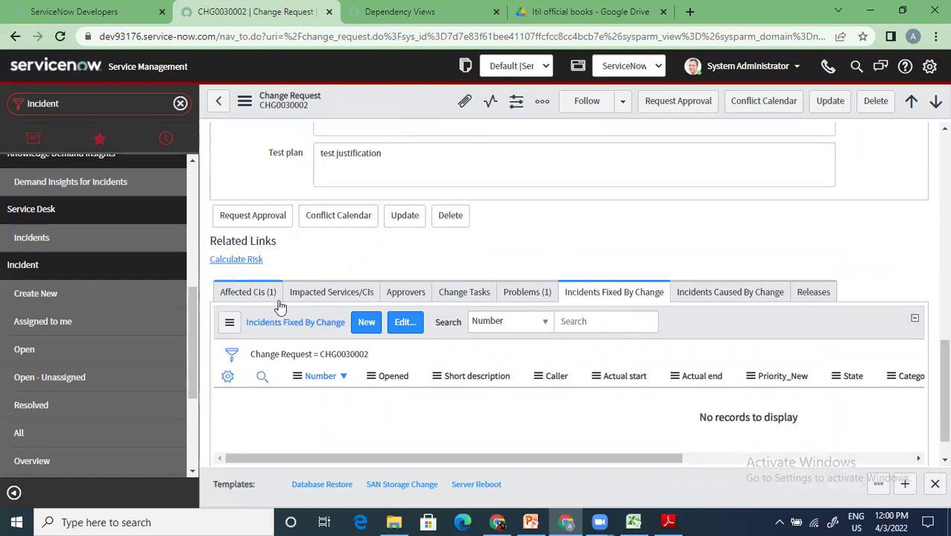
scroll(280, 307, "up", 5)
scroll(279, 307, "up", 2)
scroll(279, 307, "down", 2)
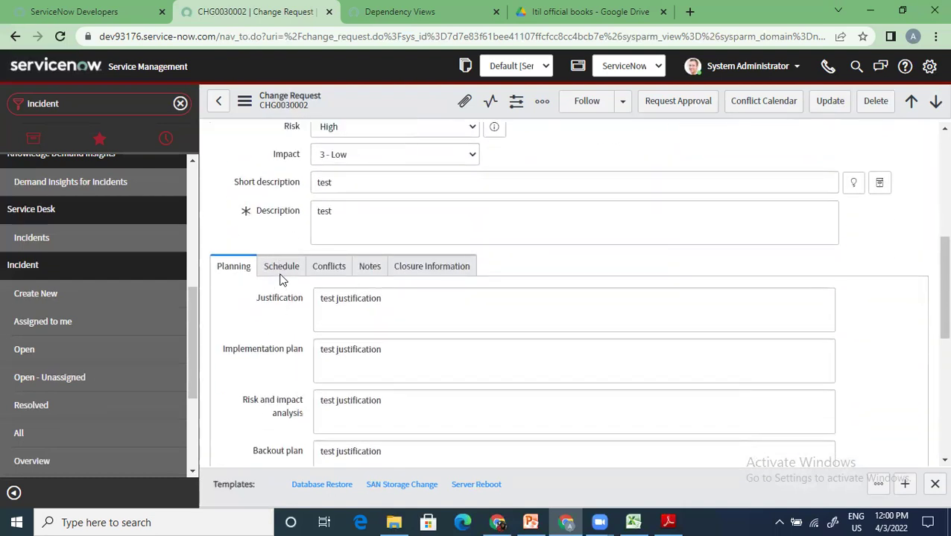
left_click(281, 268)
left_click(330, 267)
left_click(370, 267)
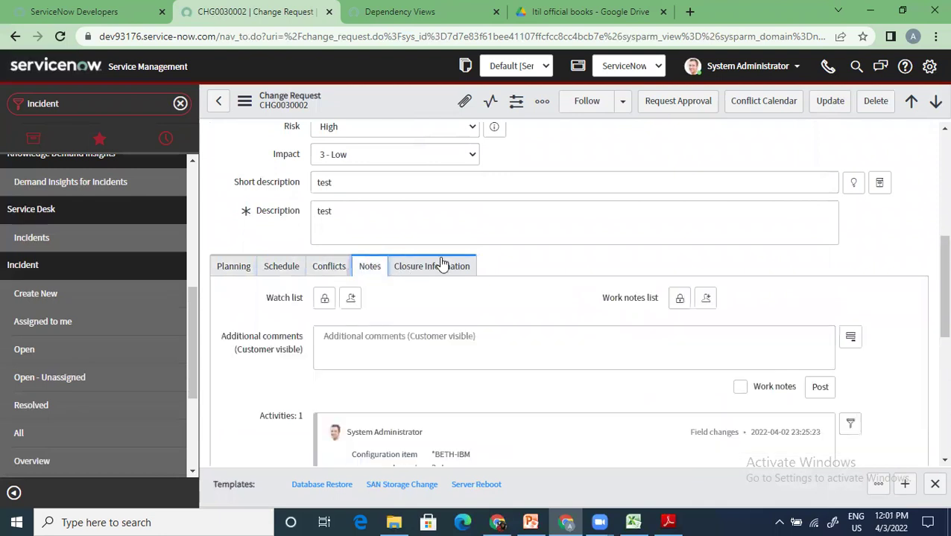
left_click(430, 267)
left_click(233, 267)
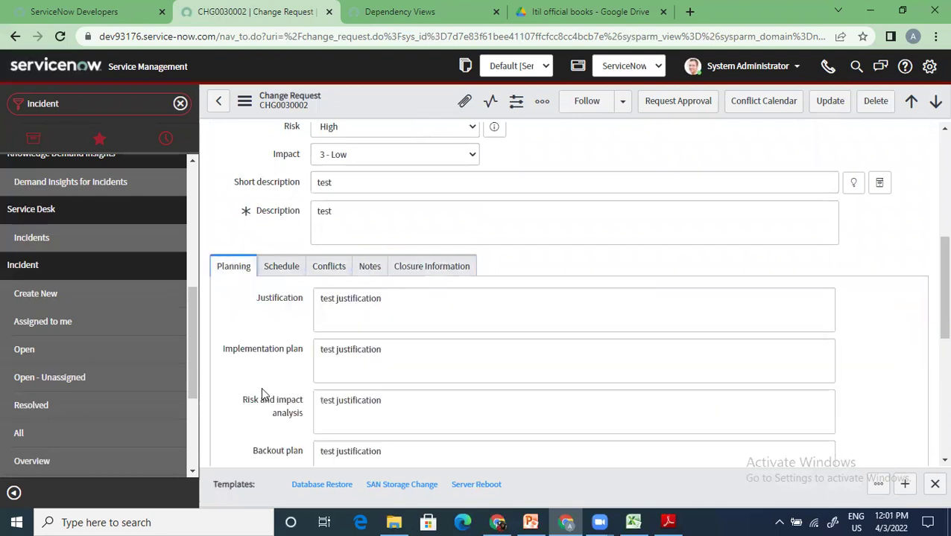
- Recalculate the change request's risk and review the record's sections and risk field again
scroll(261, 386, "down", 4)
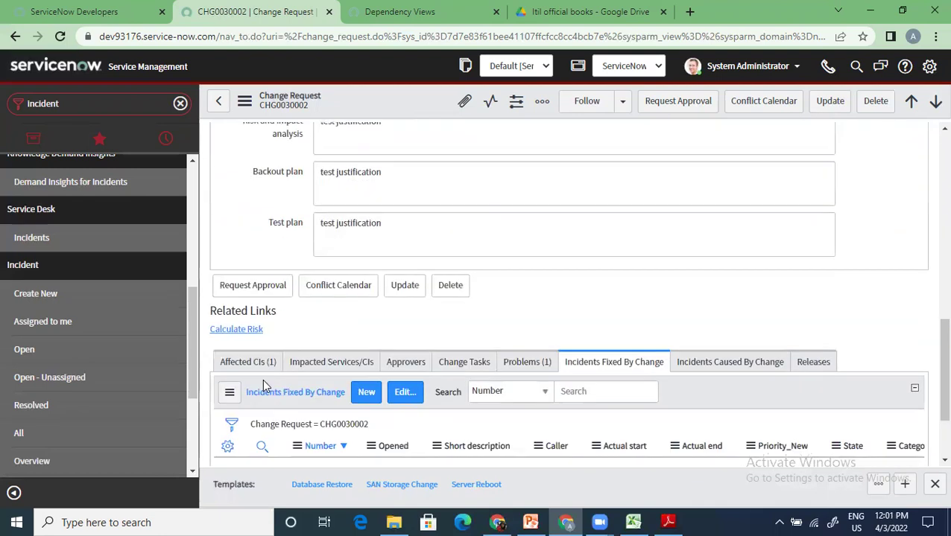
left_click(237, 329)
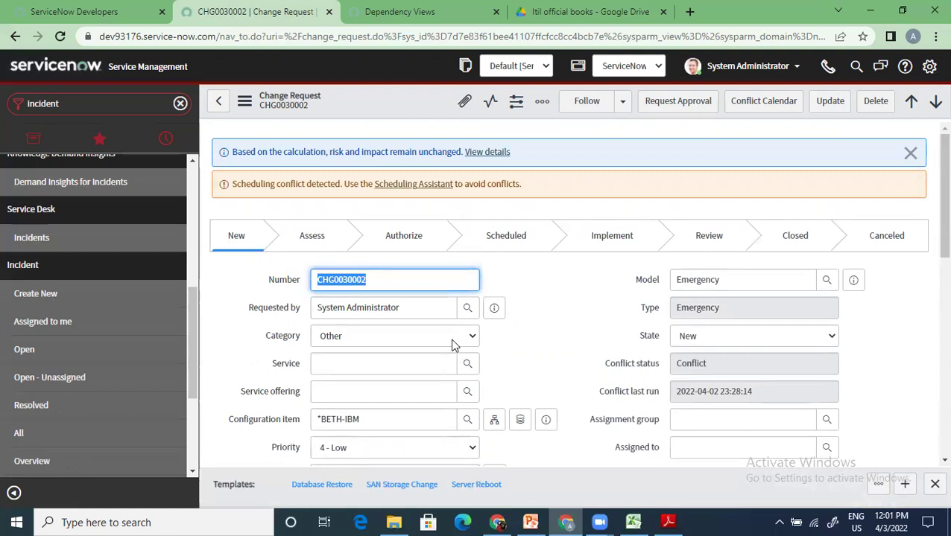
scroll(452, 345, "down", 5)
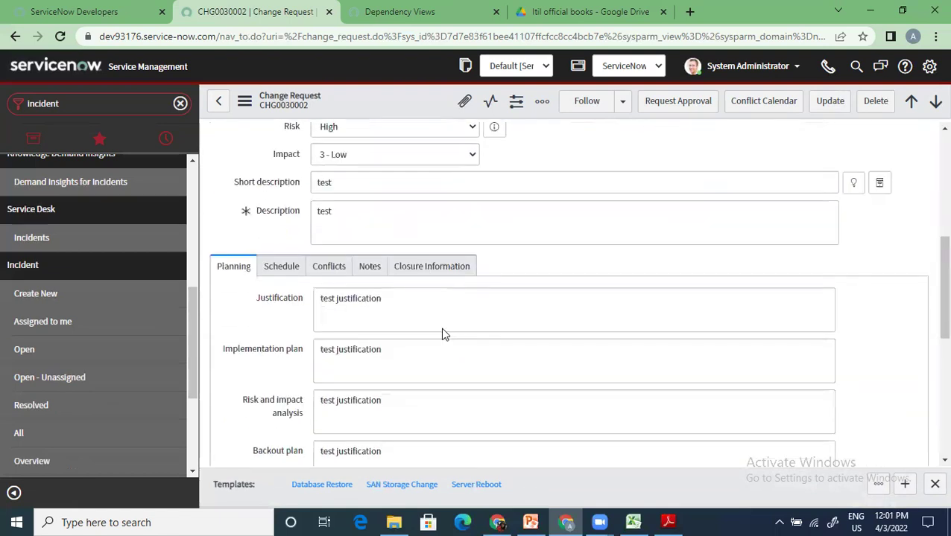
left_click(288, 269)
left_click(328, 268)
left_click(370, 268)
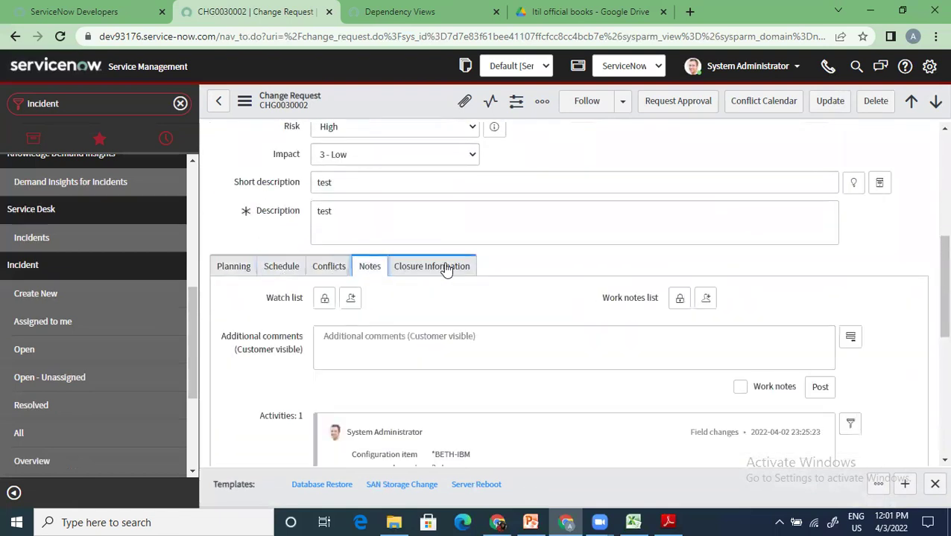
left_click(449, 268)
left_click(240, 266)
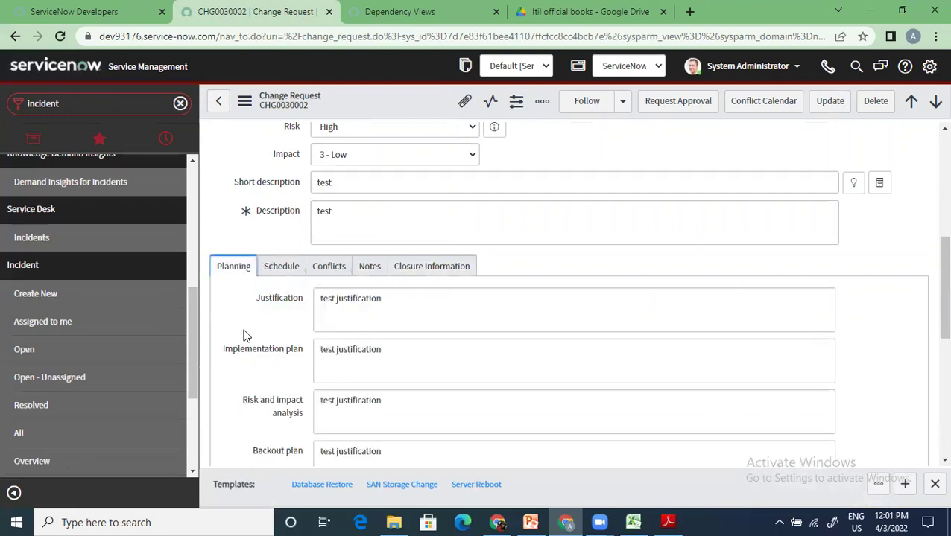
scroll(243, 333, "up", 4)
scroll(248, 333, "down", 8)
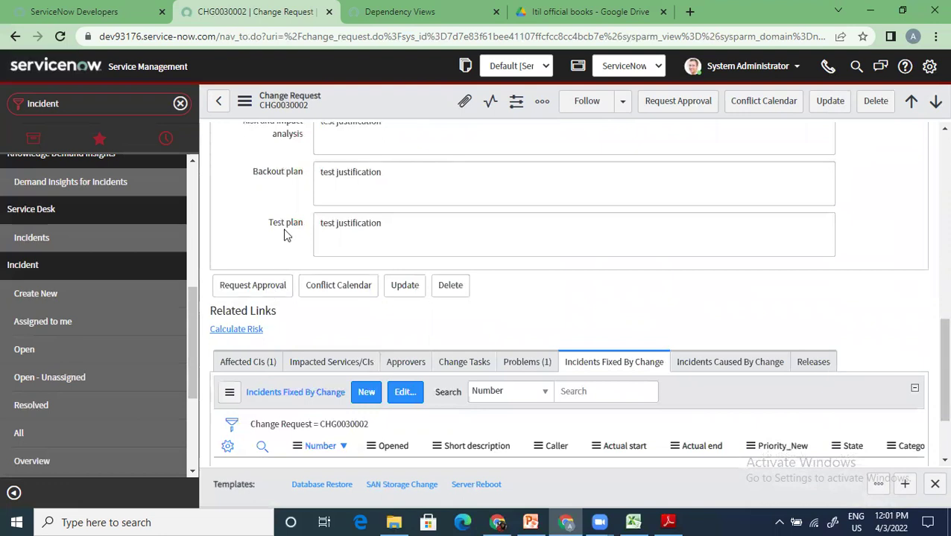
scroll(286, 235, "up", 8)
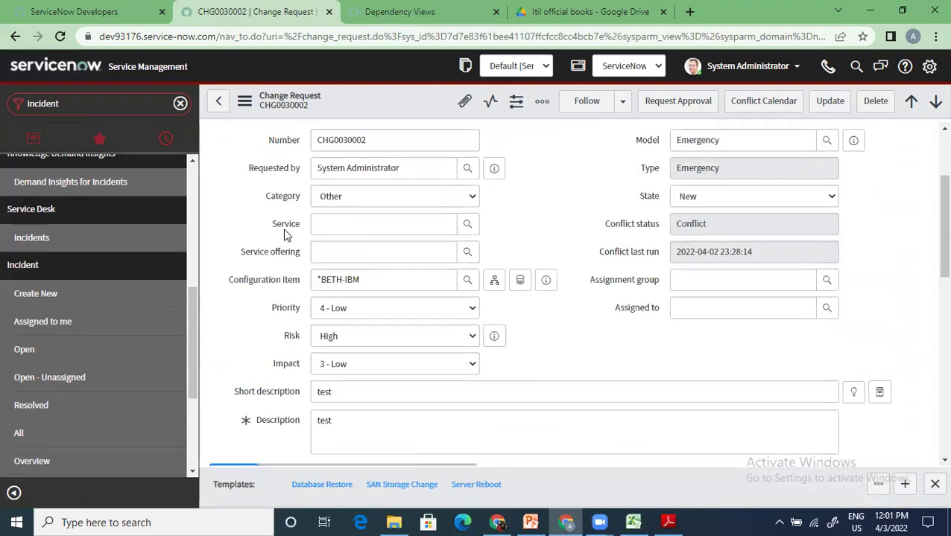
scroll(285, 235, "up", 2)
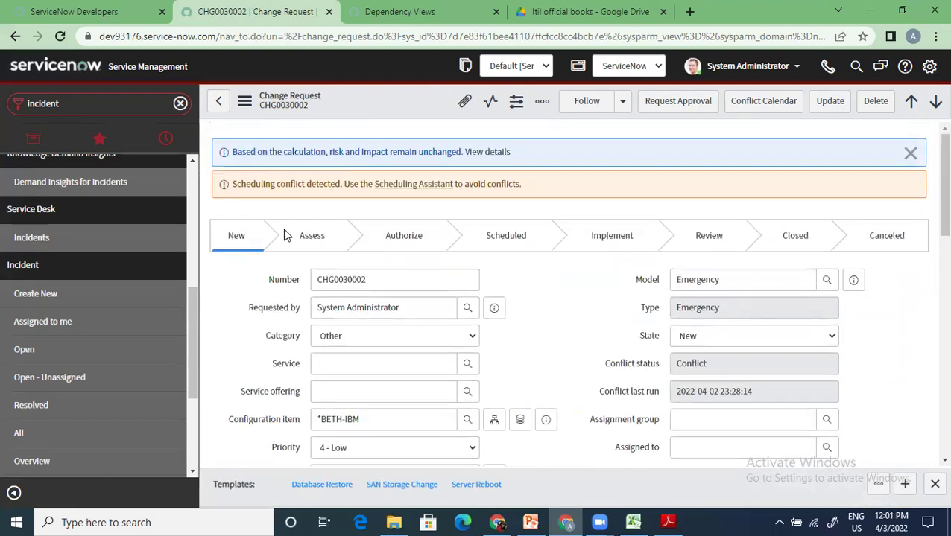
- Open the list of risk conditions from the change request to examine the rules, and return to the record
left_click(245, 104)
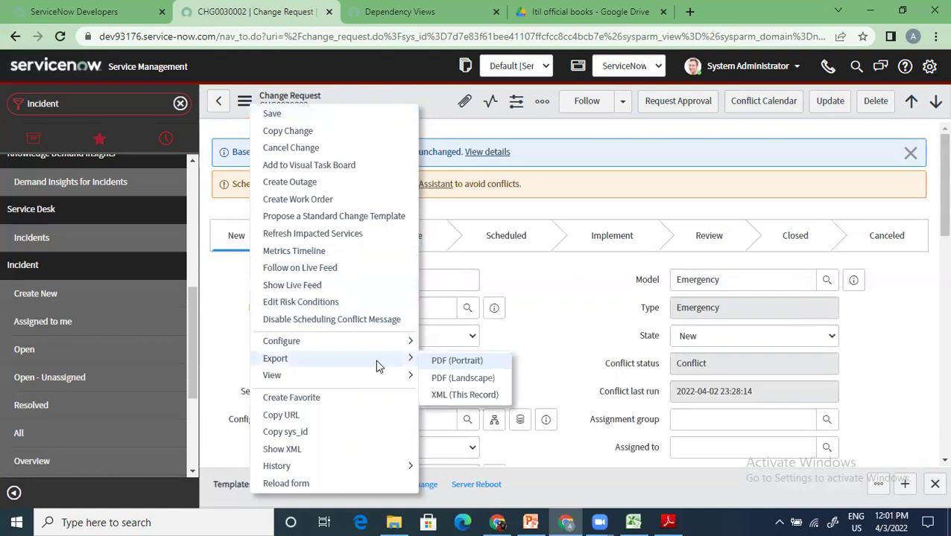
left_click(340, 305)
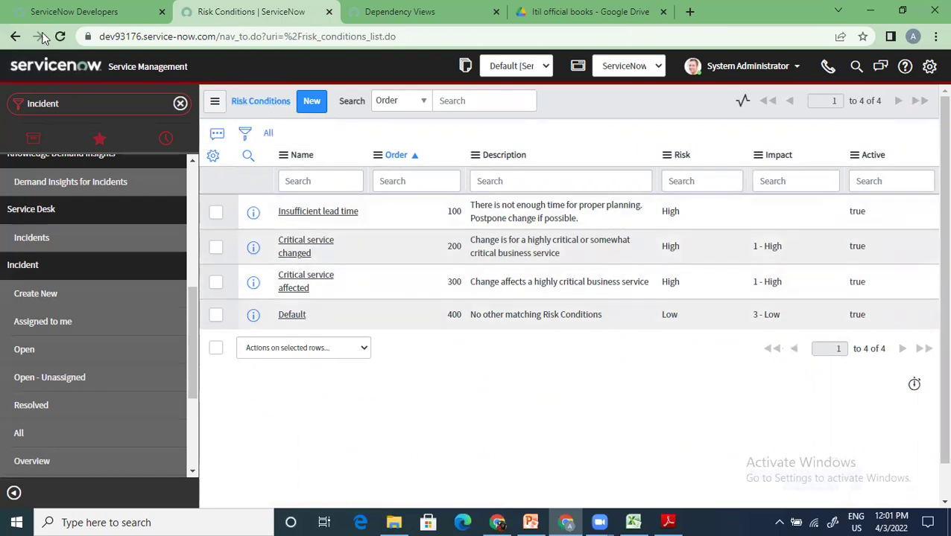
left_click(13, 37)
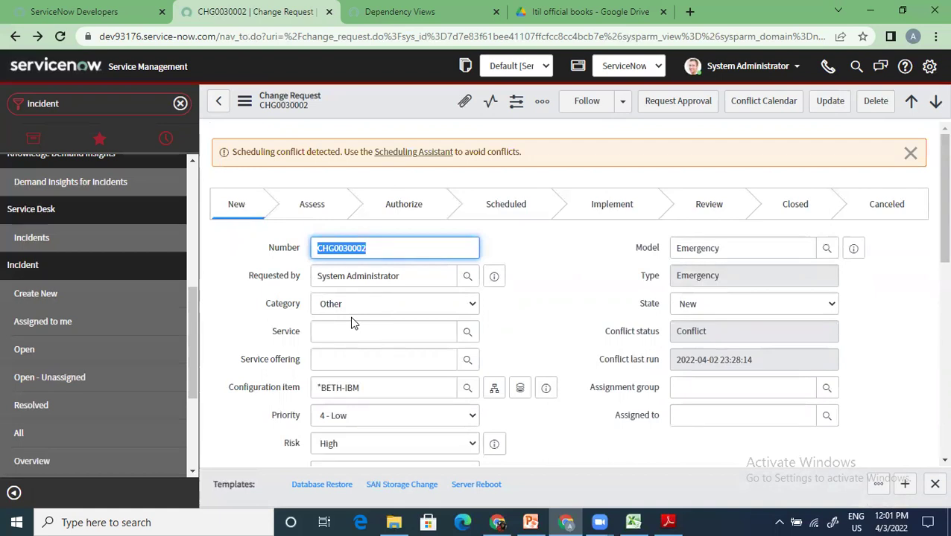
- Try to request approval for the emergency change request
scroll(352, 321, "down", 10)
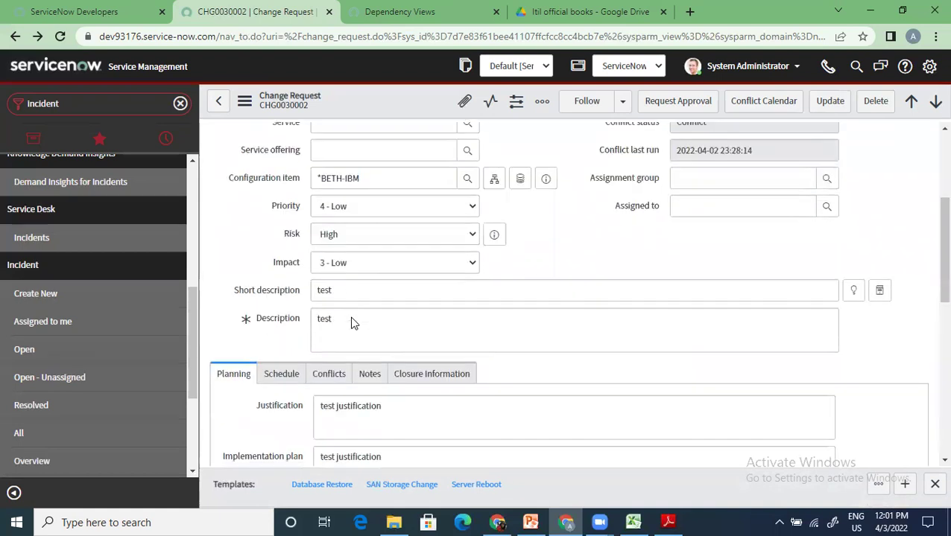
scroll(352, 322, "down", 3)
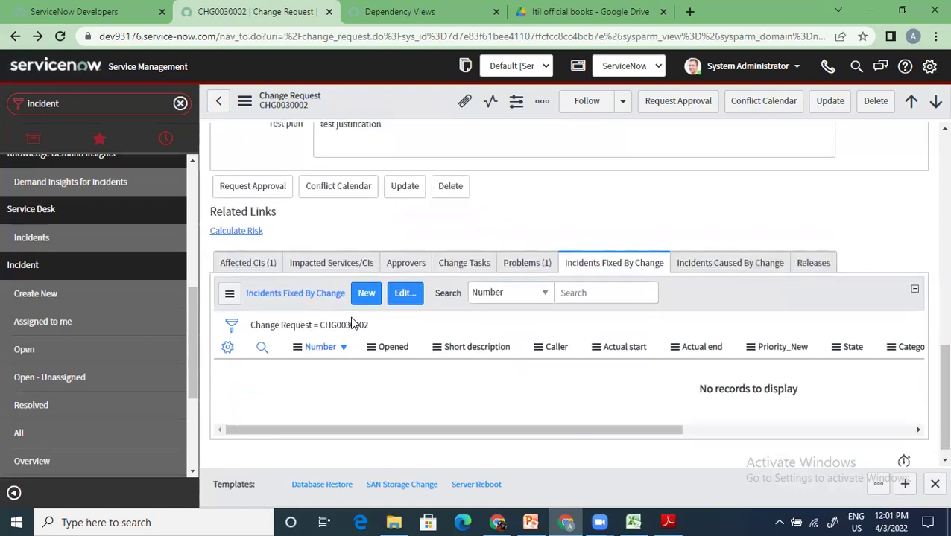
scroll(353, 323, "up", 15)
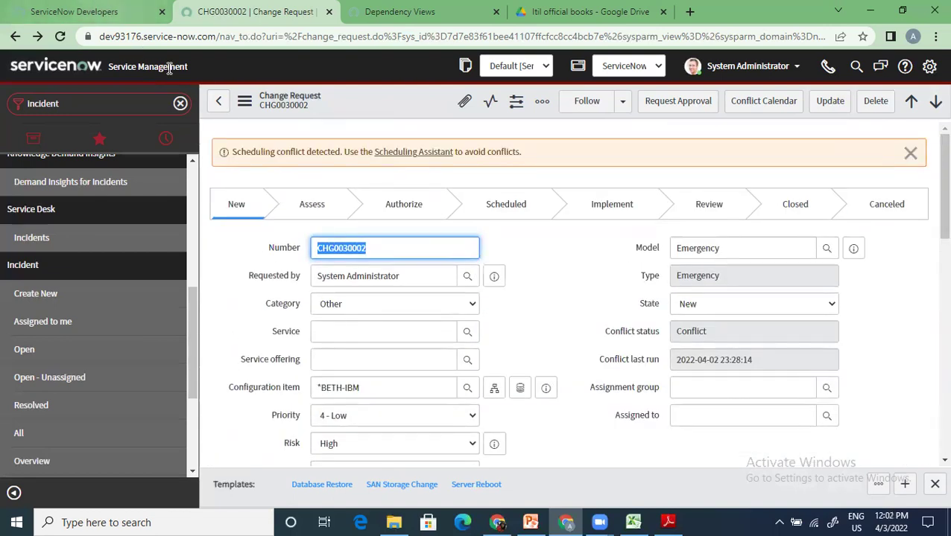
left_click(689, 104)
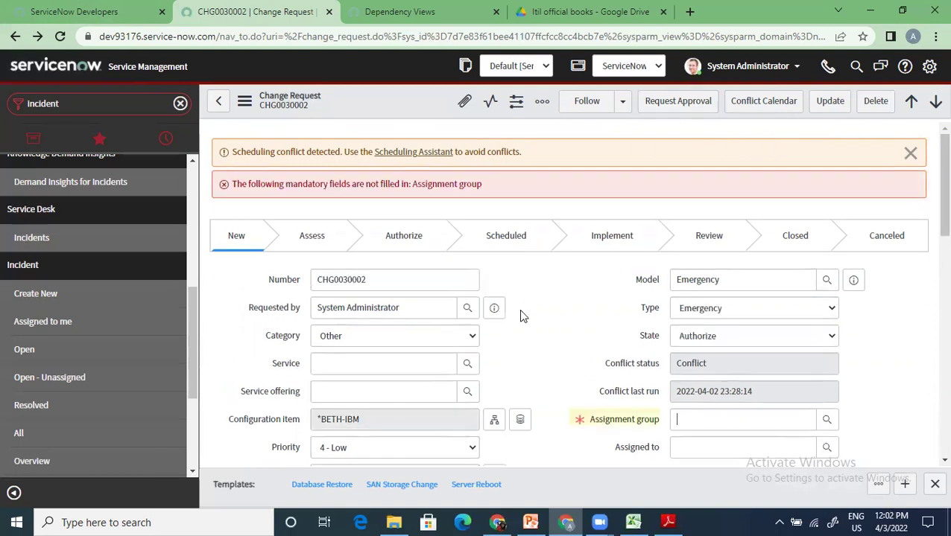
- Set the change request's assignment group to Software and request approval for it
scroll(525, 381, "down", 2)
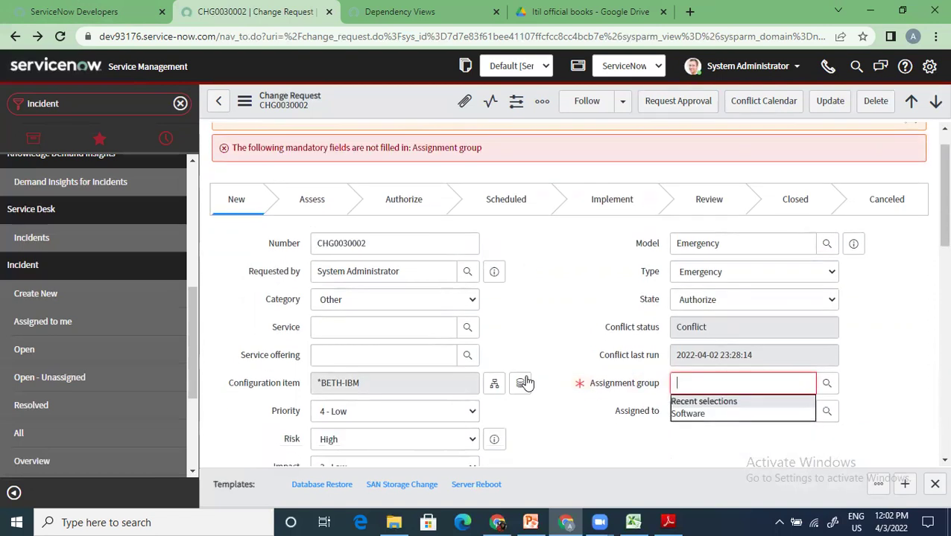
left_click(712, 312)
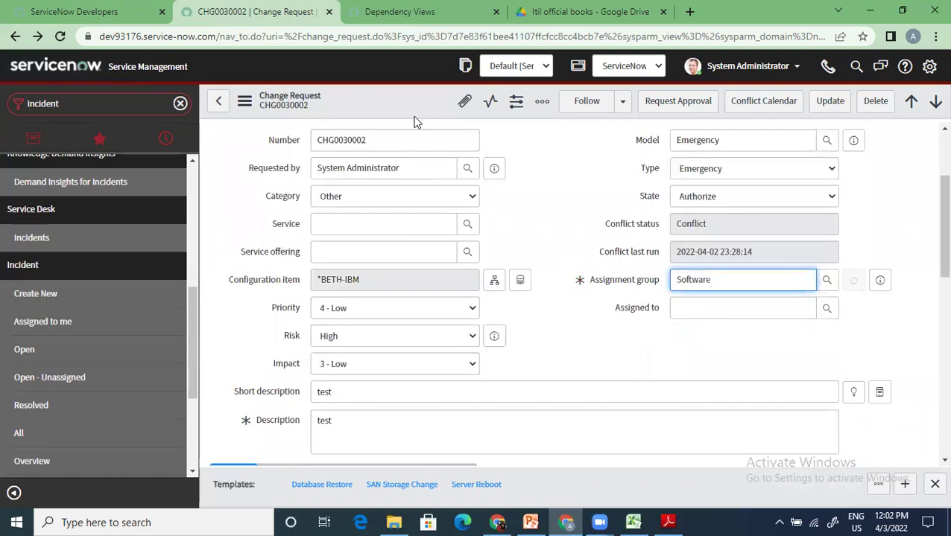
left_click(662, 104)
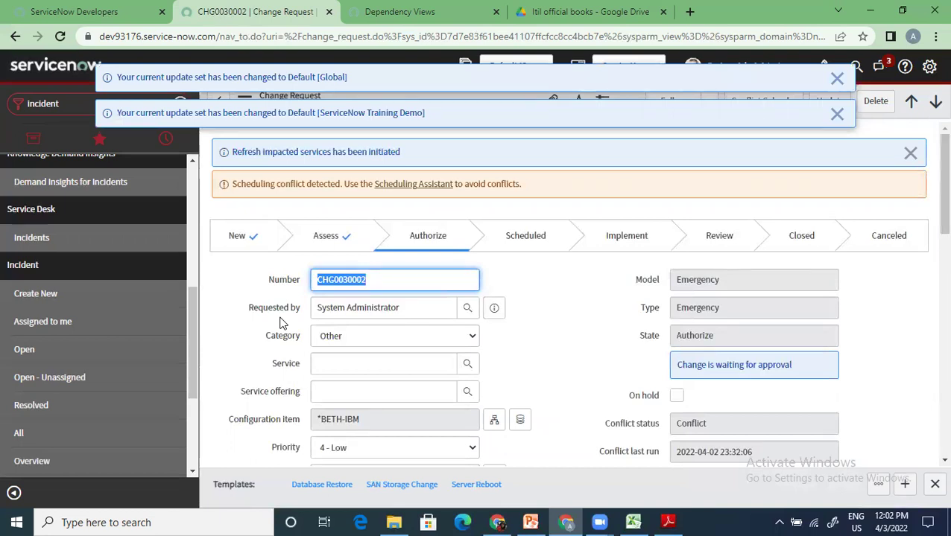
- Approve the first CAB Approval request in the change request's list of approvers
scroll(282, 323, "down", 2)
scroll(282, 324, "up", 2)
scroll(283, 324, "down", 6)
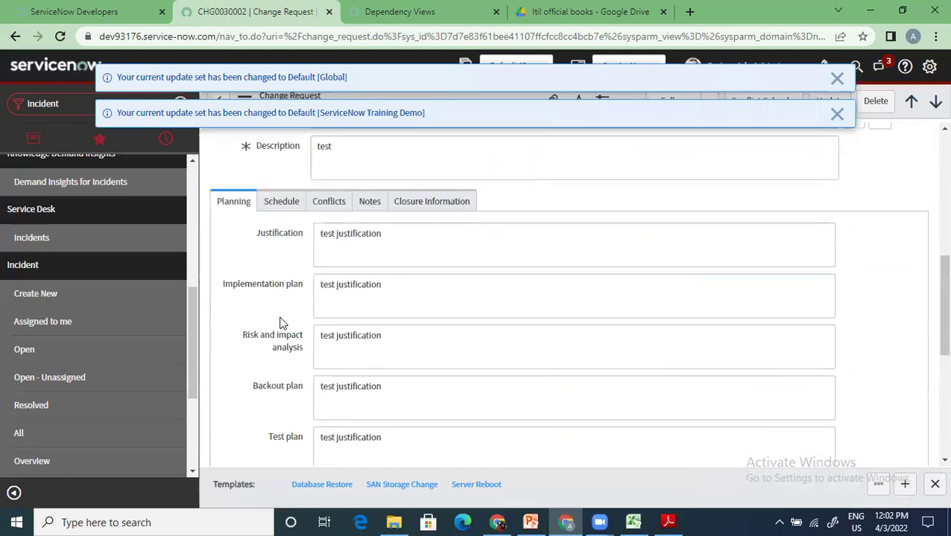
scroll(283, 324, "down", 5)
left_click(406, 253)
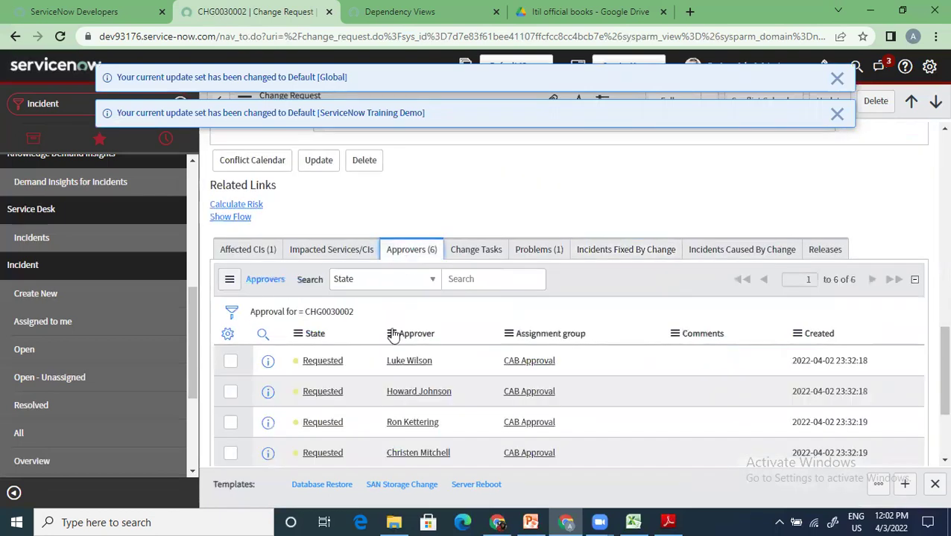
scroll(378, 361, "down", 3)
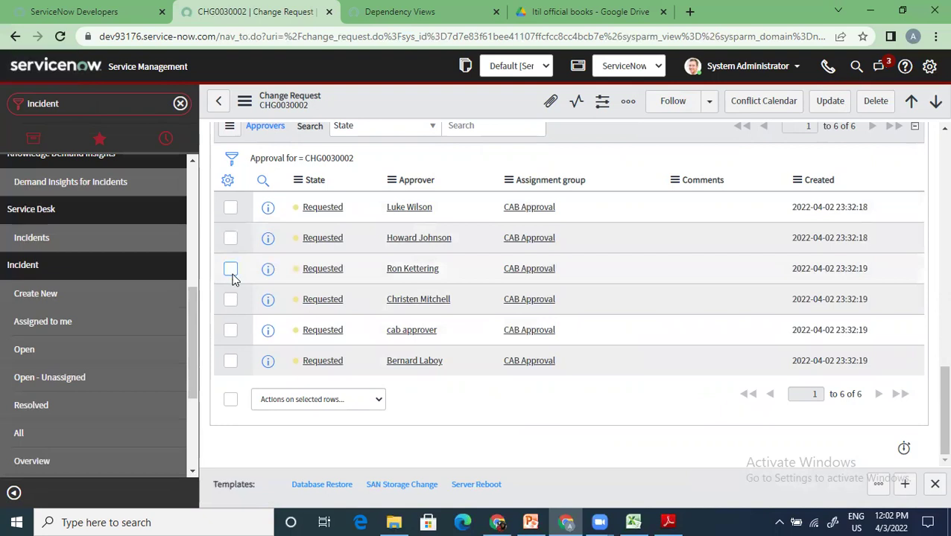
right_click(328, 212)
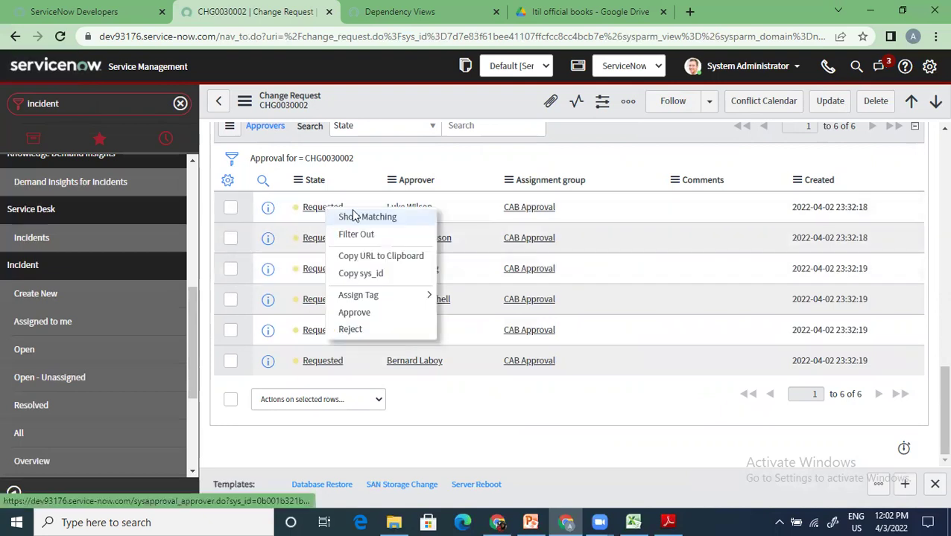
left_click(356, 312)
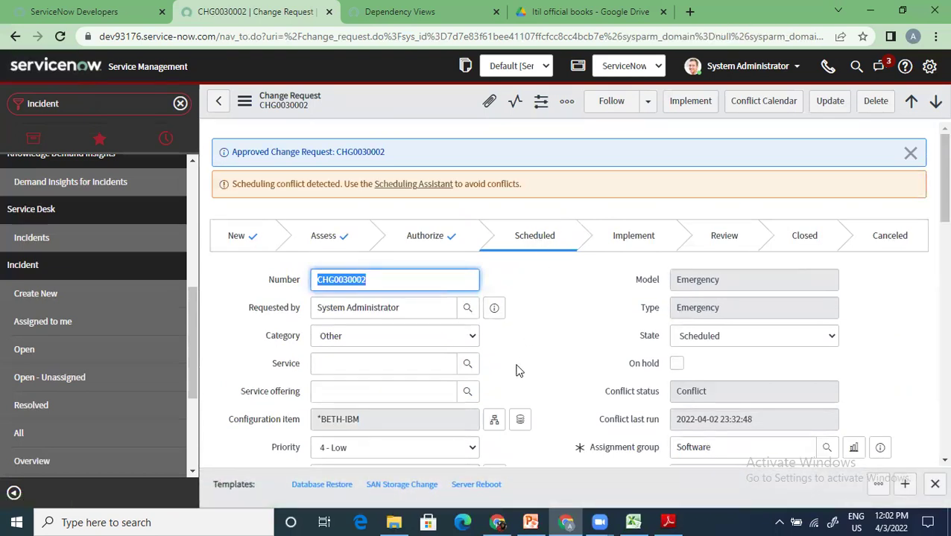
- Review the approved change request's schedule, planning, approver states and change tasks
scroll(712, 284, "down", 2)
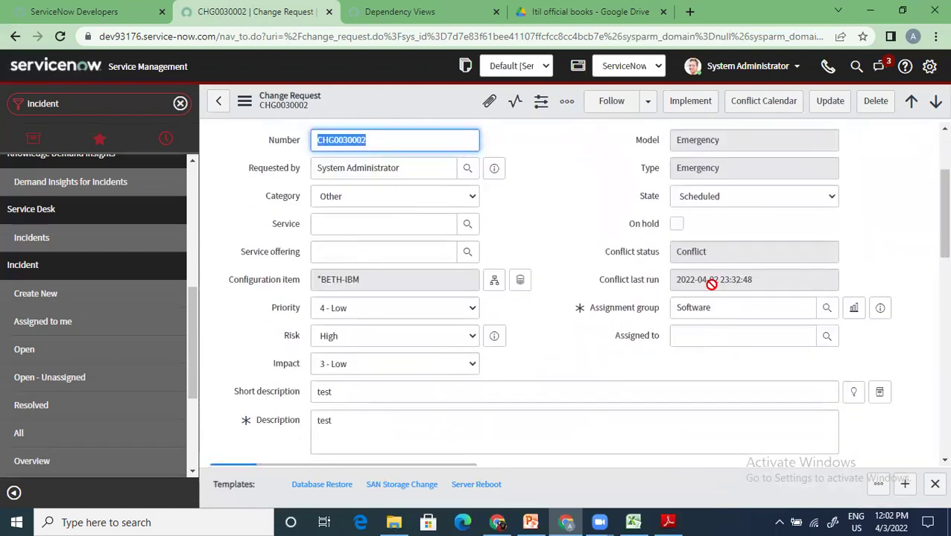
scroll(579, 340, "down", 3)
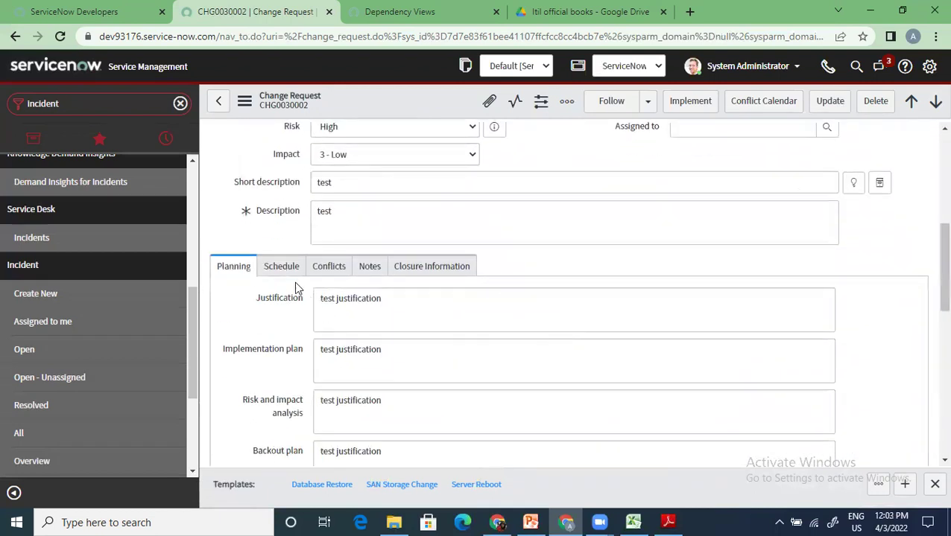
left_click(282, 269)
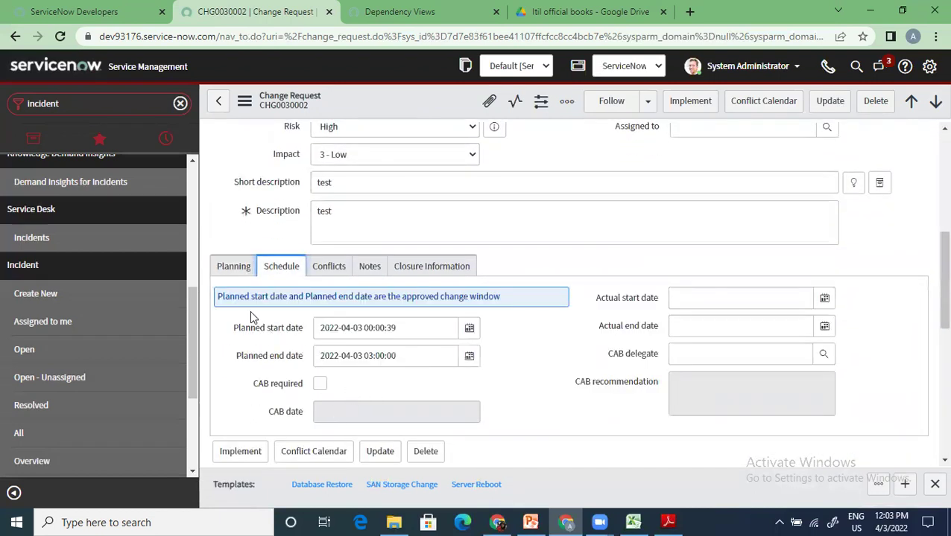
left_click(233, 268)
scroll(325, 319, "up", 4)
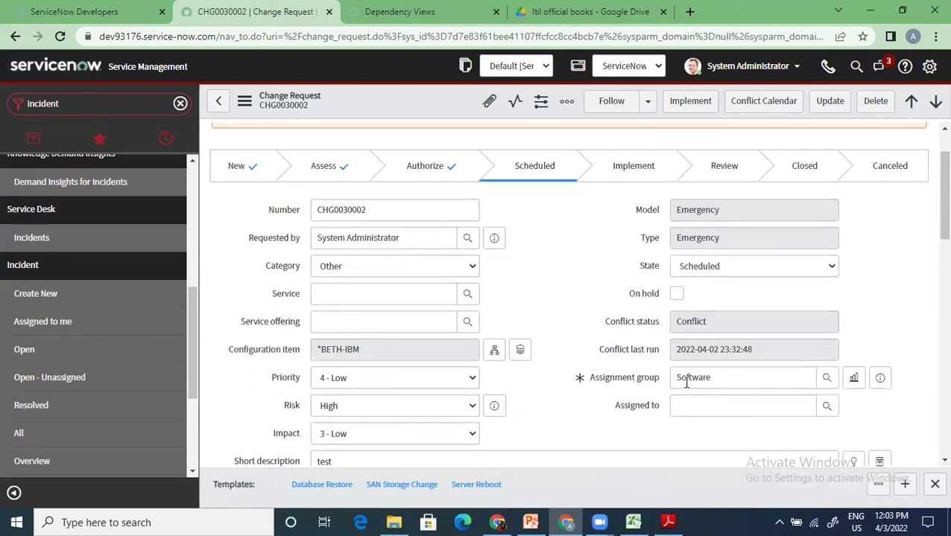
scroll(538, 363, "down", 4)
scroll(436, 335, "down", 10)
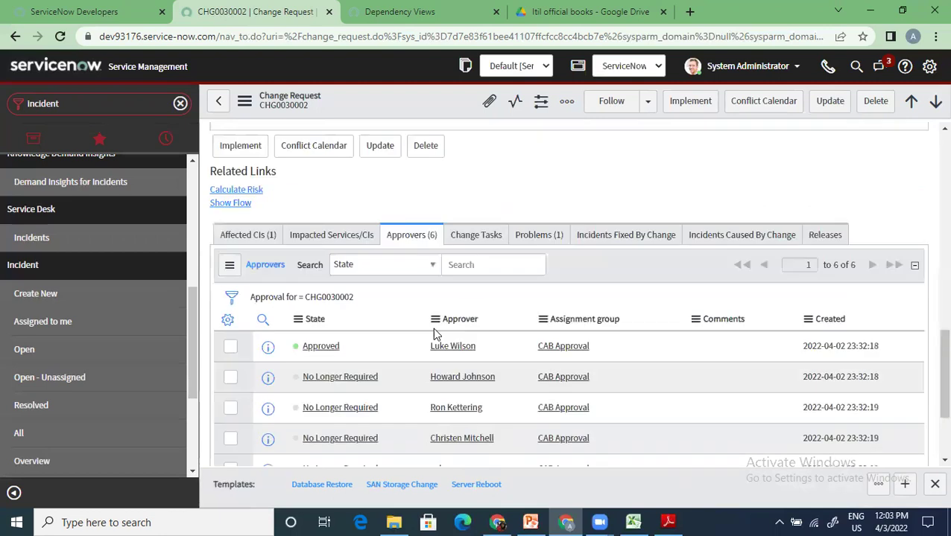
scroll(436, 335, "down", 3)
scroll(400, 279, "up", 4)
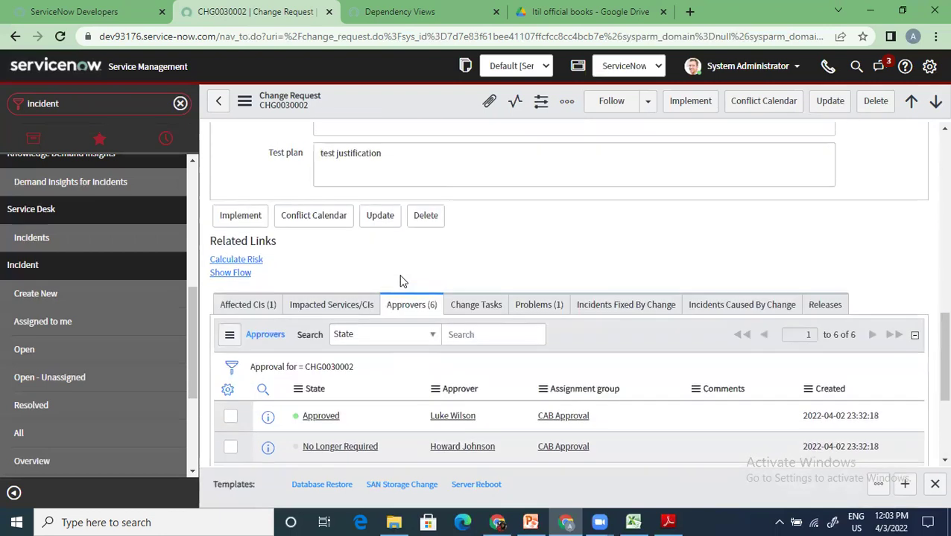
left_click(480, 305)
scroll(482, 306, "down", 1)
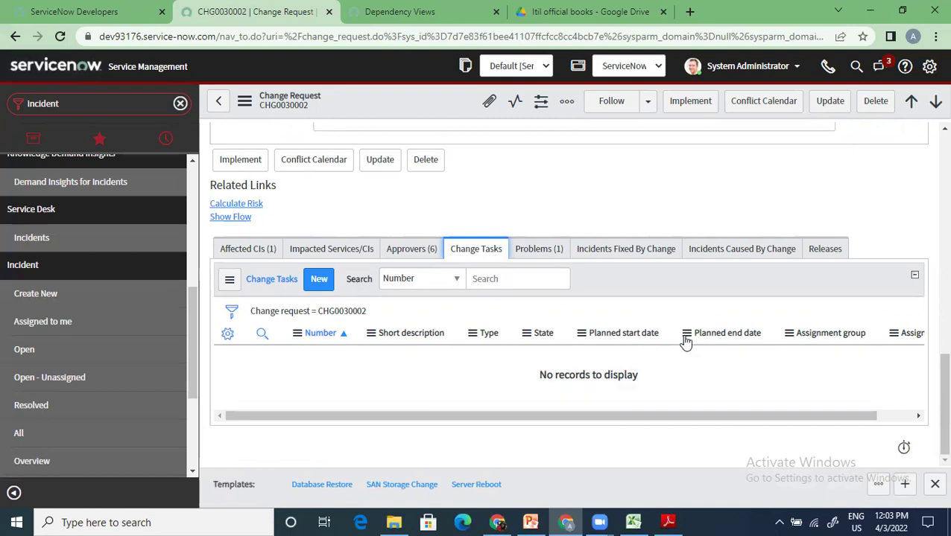
- Move the change request to the Implement state and dismiss the update set notifications
scroll(685, 339, "up", 10)
left_click(690, 102)
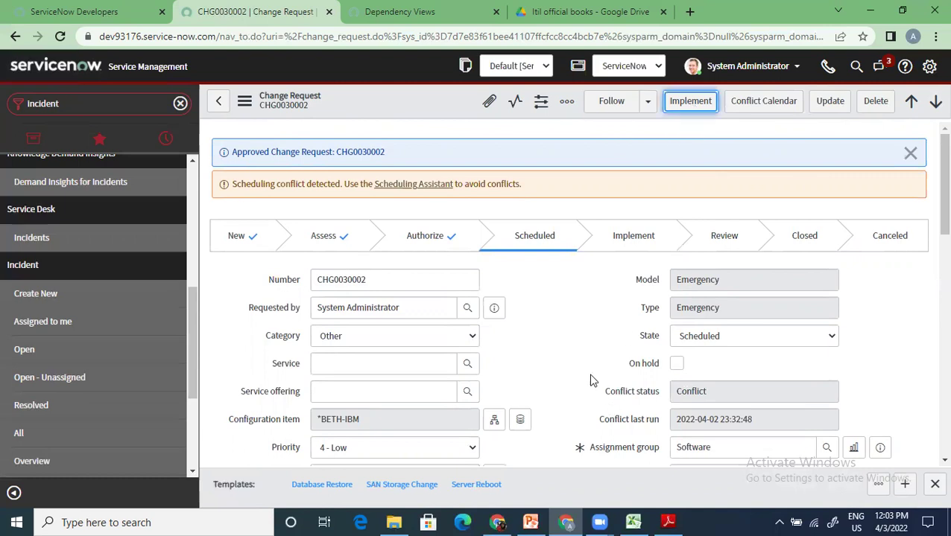
scroll(622, 398, "down", 2)
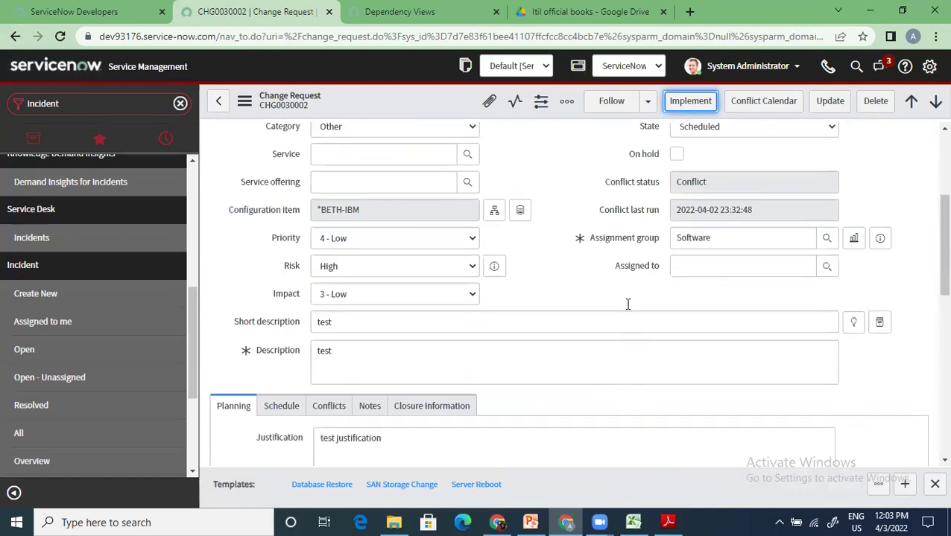
left_click(687, 102)
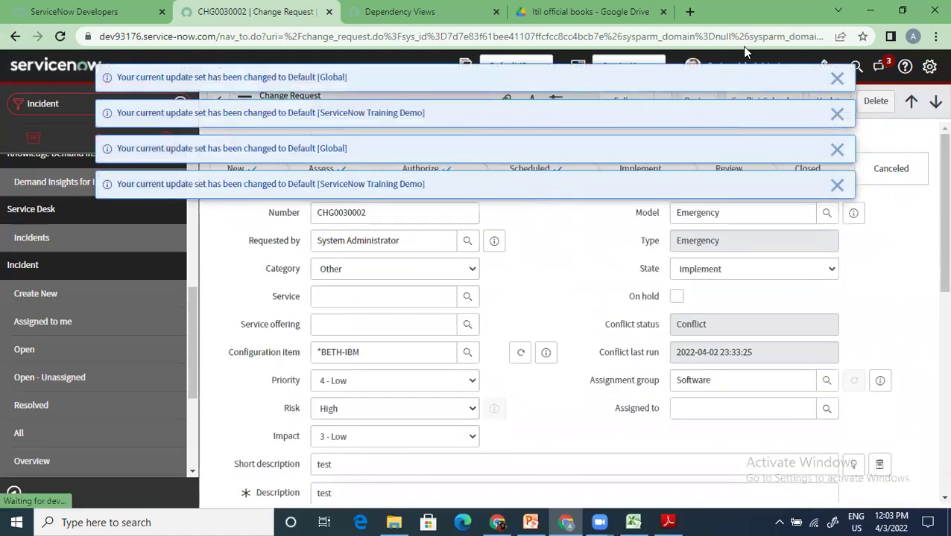
left_click(837, 78)
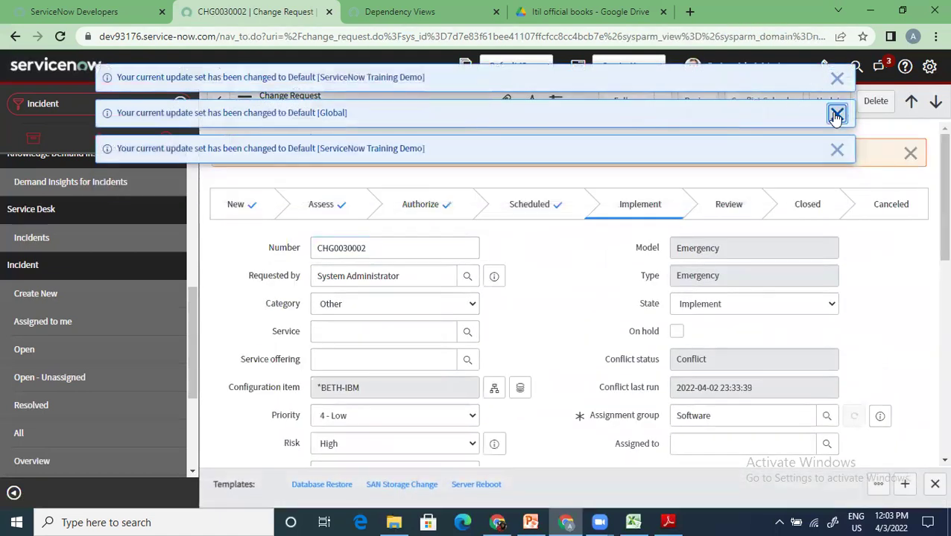
left_click(835, 113)
left_click(837, 78)
left_click(836, 78)
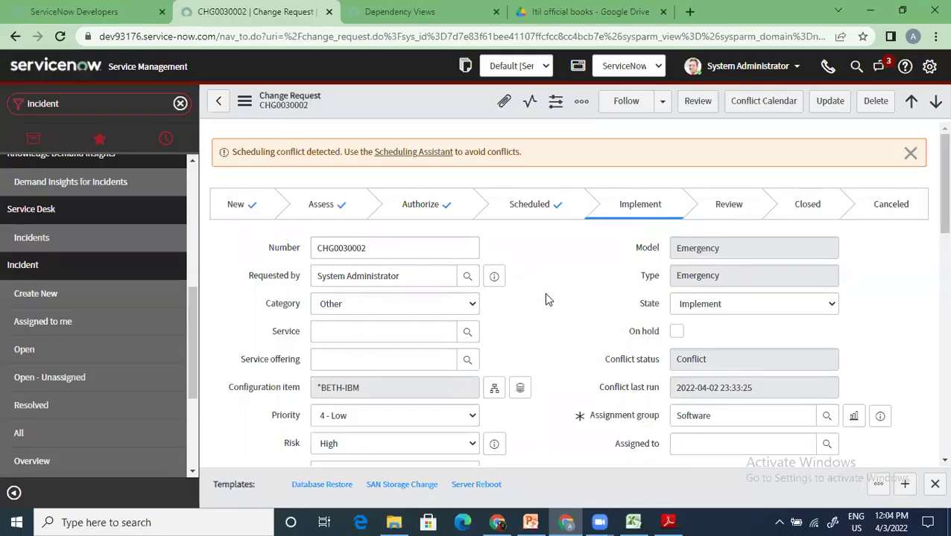
- Look over the change request in implementation and move it to the Review state
scroll(544, 293, "down", 2)
scroll(566, 283, "down", 8)
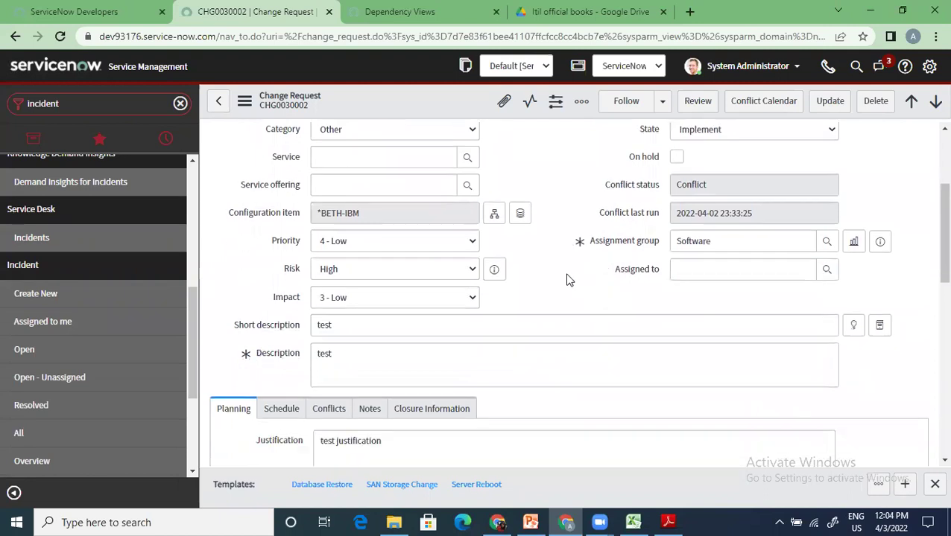
scroll(440, 306, "up", 10)
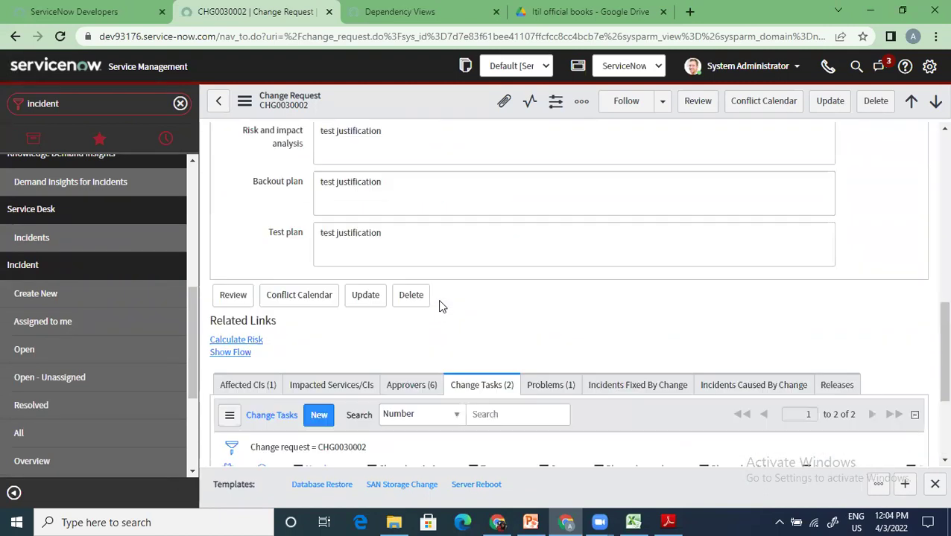
scroll(440, 299, "up", 2)
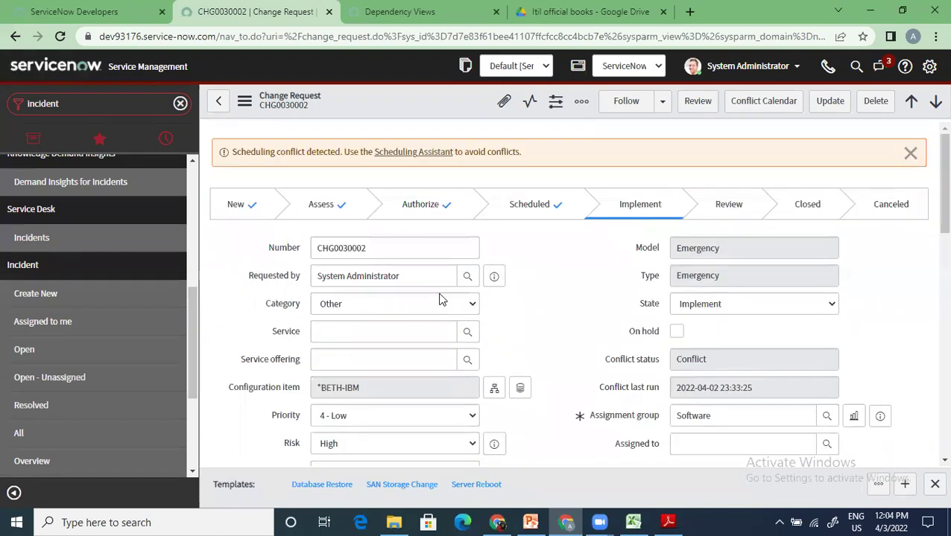
left_click(699, 103)
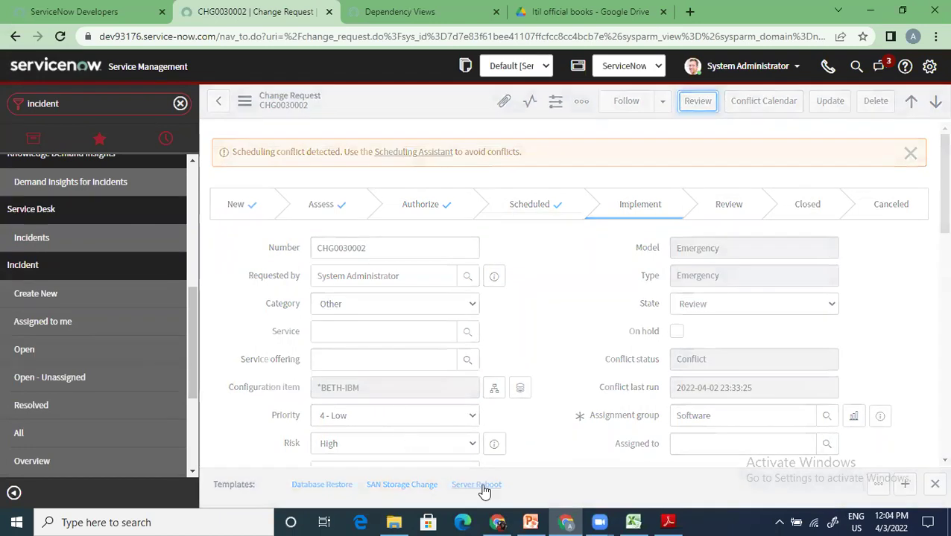
- Check the change state progress slide in PowerPoint, and return to the ServiceNow change request to examine its sections and change tasks
left_click(530, 522)
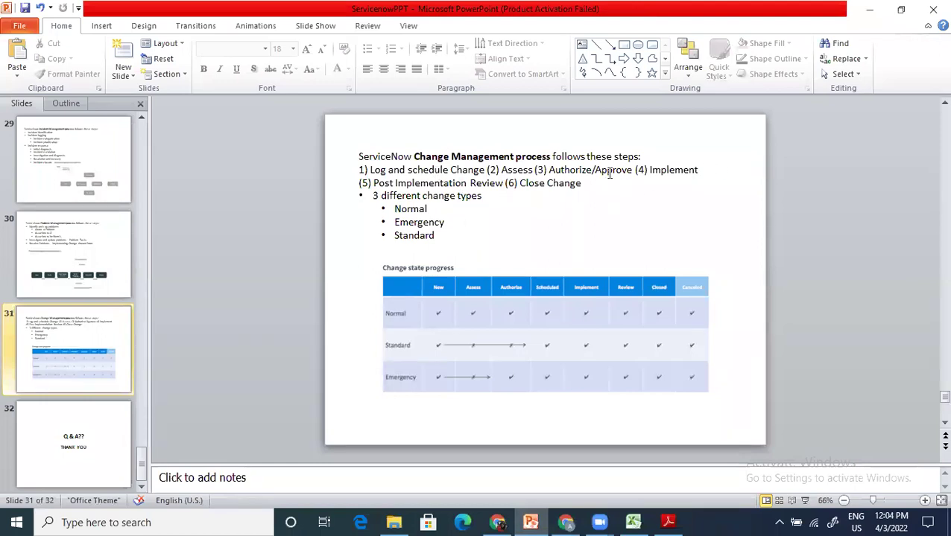
key("alt+Tab")
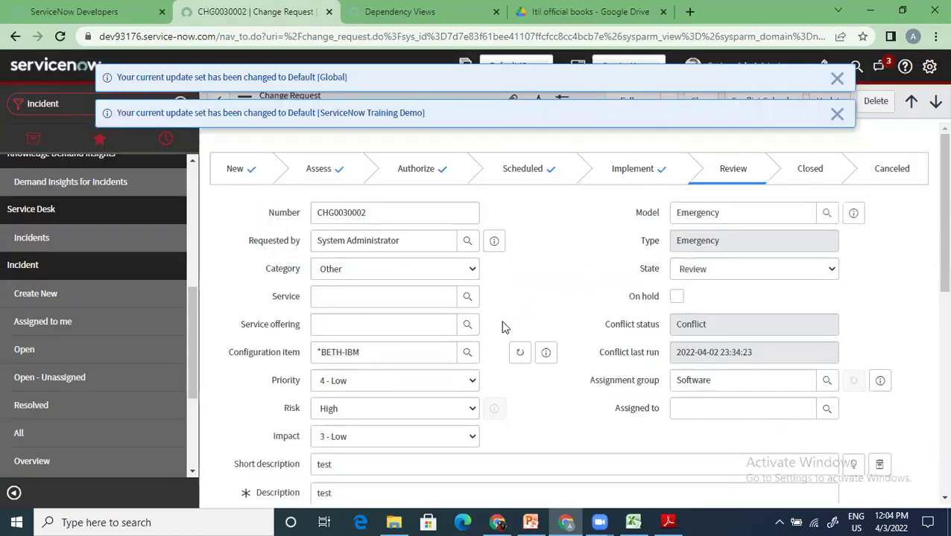
scroll(503, 328, "down", 4)
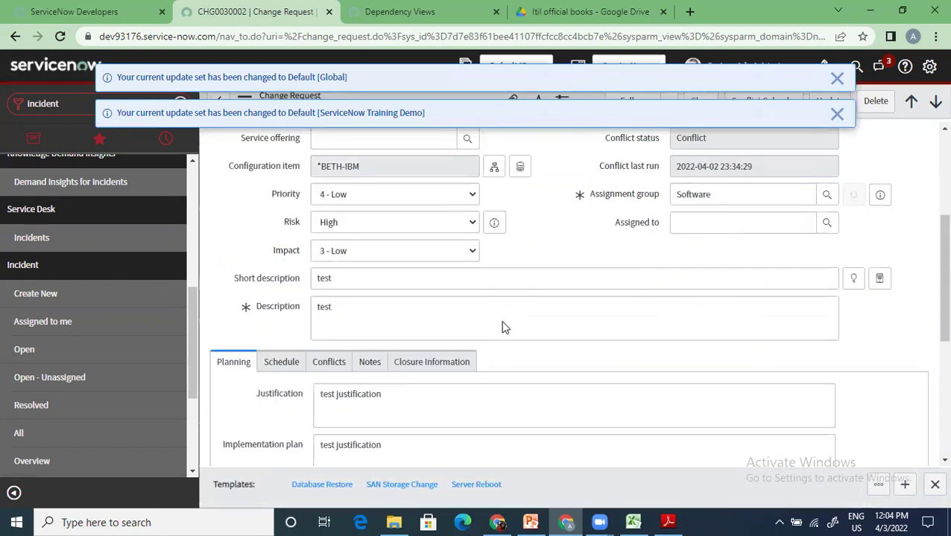
scroll(501, 325, "up", 4)
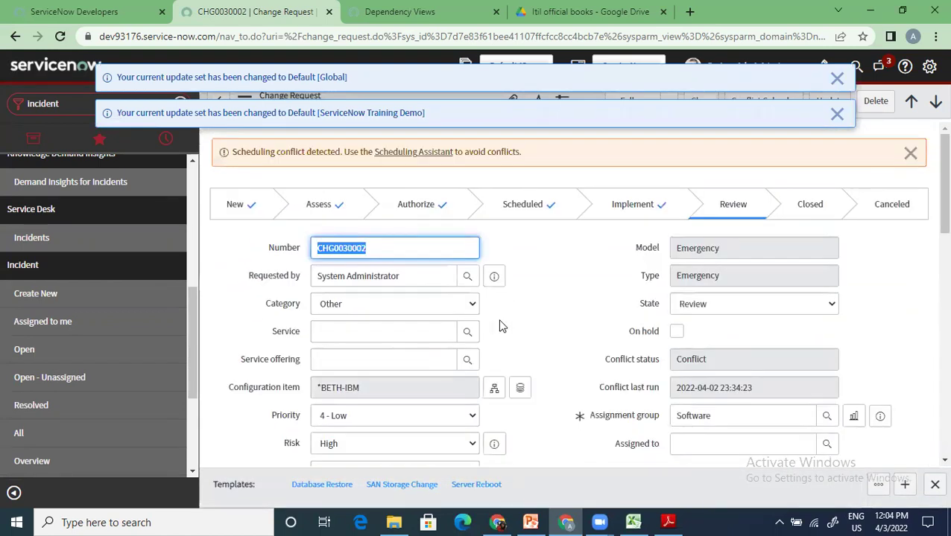
scroll(500, 326, "down", 5)
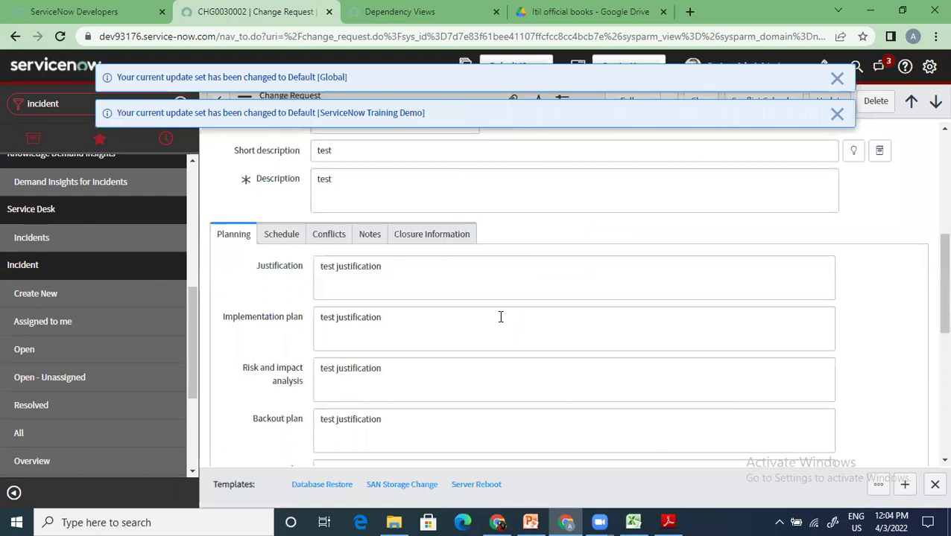
scroll(501, 317, "down", 5)
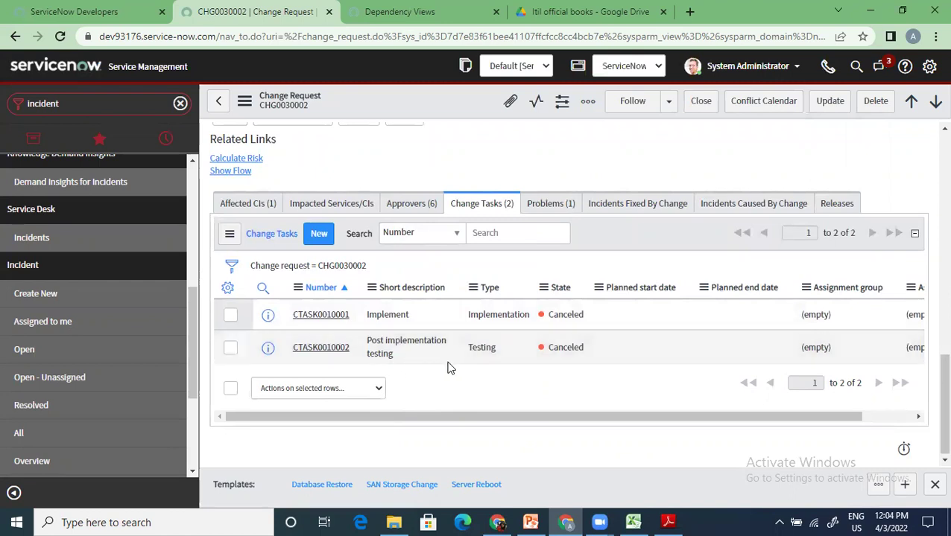
scroll(447, 366, "up", 20)
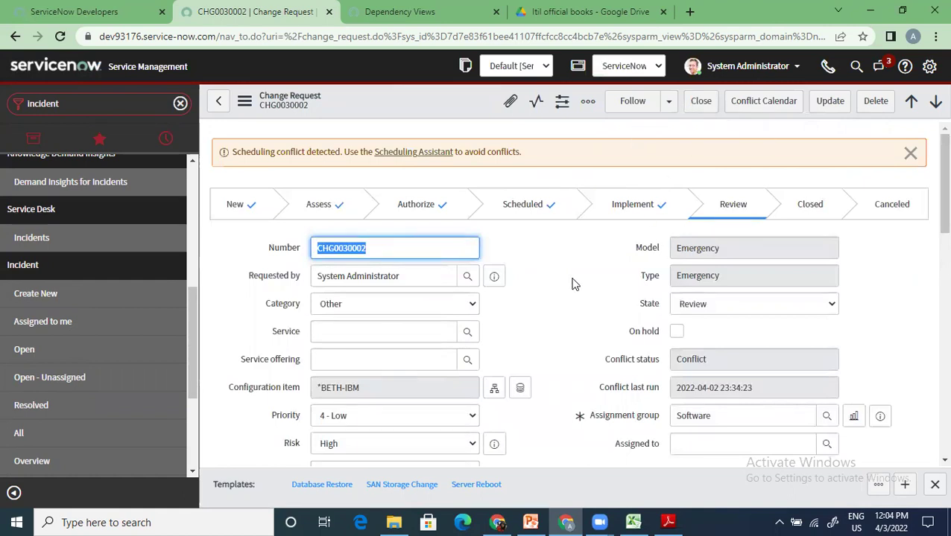
- Close the change request with close code Successful and close notes "successfully implemented"
left_click(701, 102)
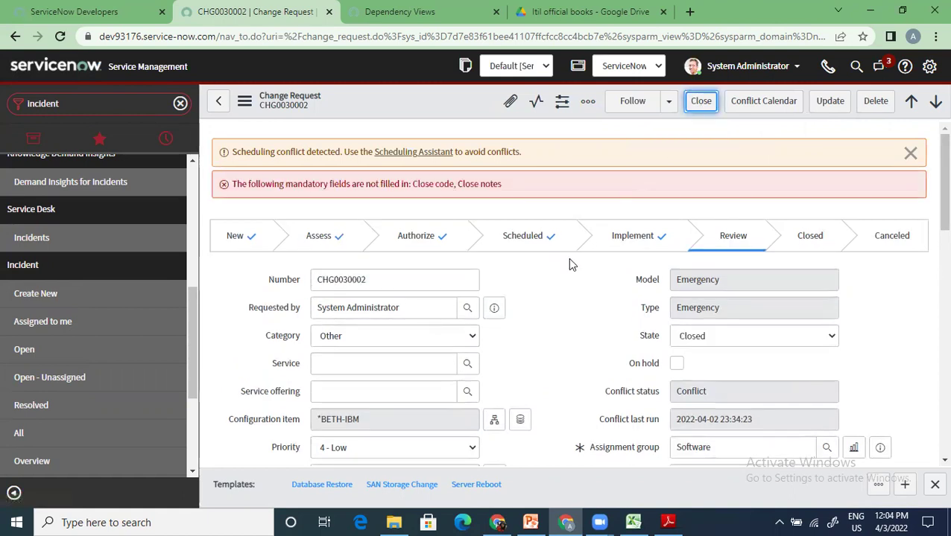
scroll(240, 356, "down", 5)
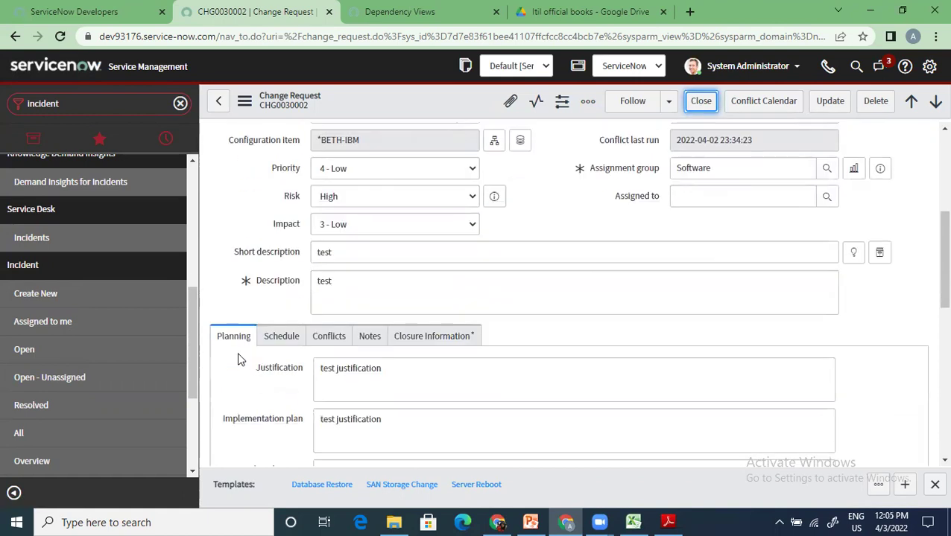
left_click(466, 342)
scroll(443, 391, "down", 1)
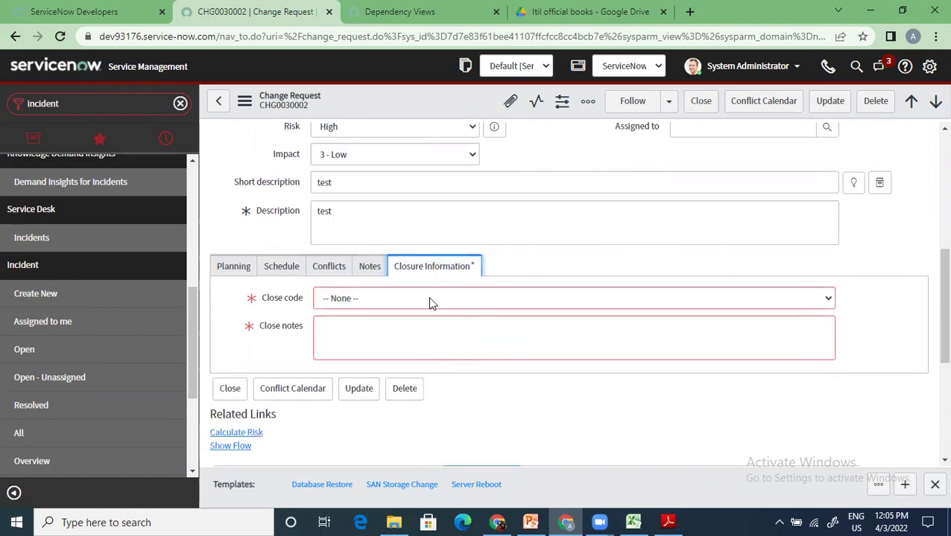
left_click(429, 300)
left_click(392, 329)
left_click(364, 342)
type("successfully imp")
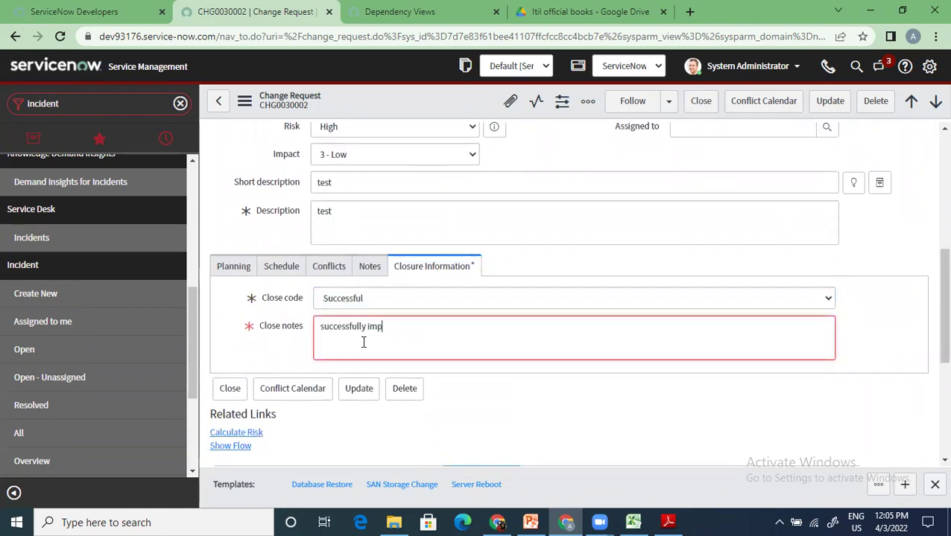
type("lemented")
left_click(695, 100)
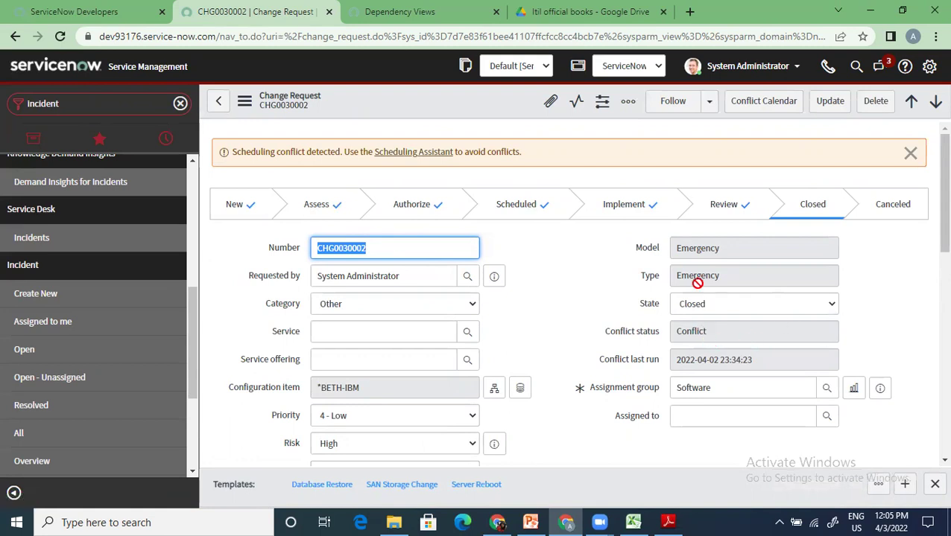
- Find the change module and start a new change request from the preapproved Reboot Windows Server template
left_click(177, 111)
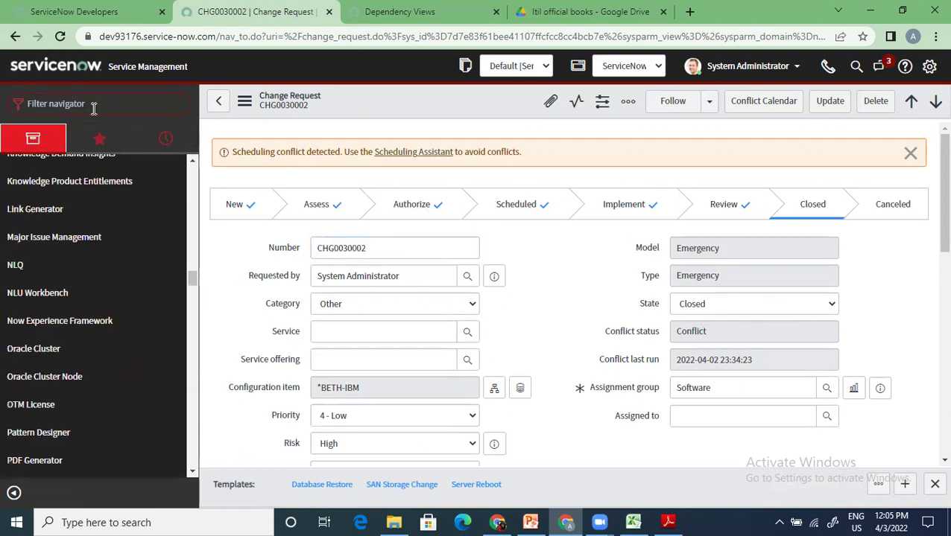
type("change")
scroll(22, 345, "up", 15)
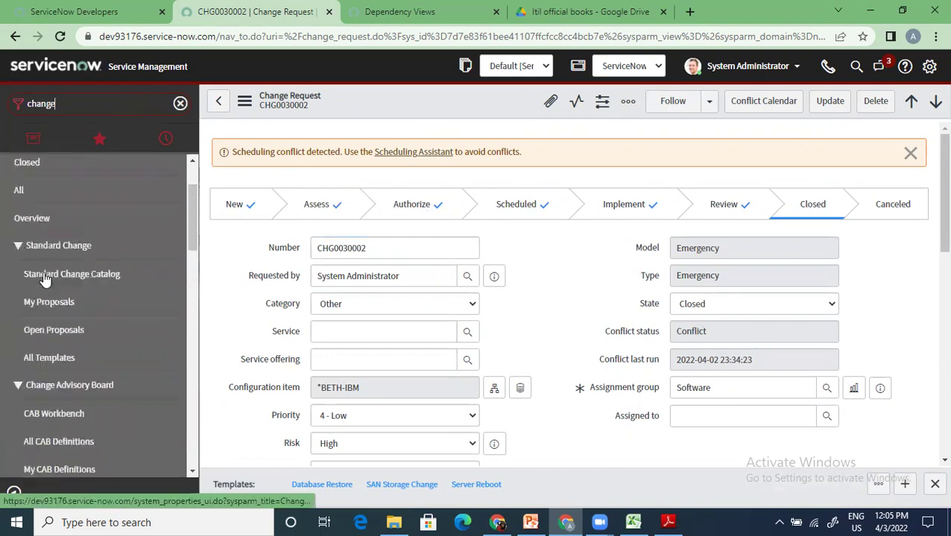
left_click(54, 195)
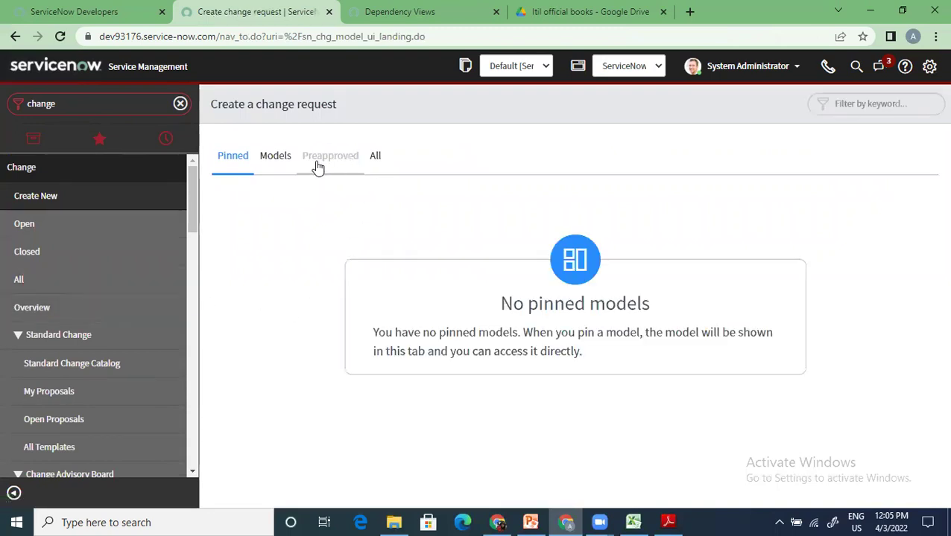
left_click(280, 156)
left_click(376, 156)
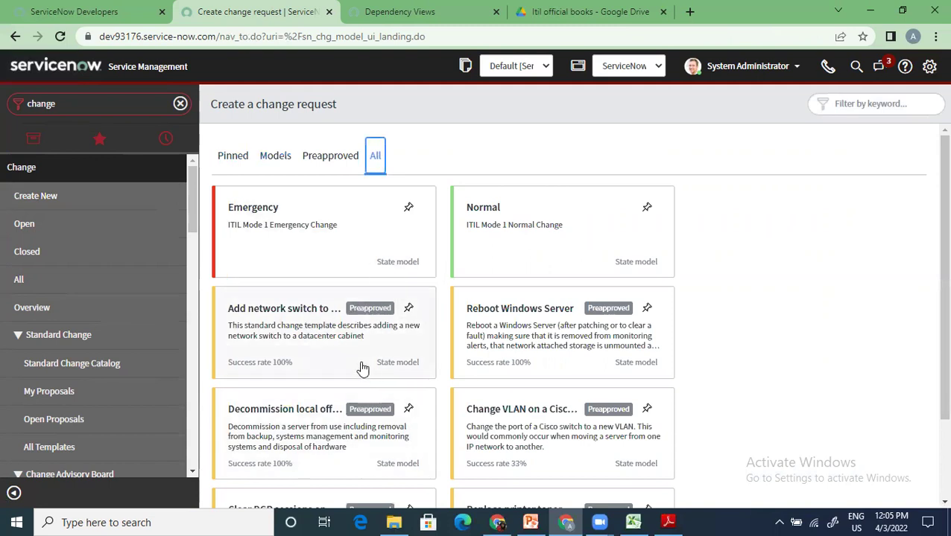
scroll(360, 368, "down", 2)
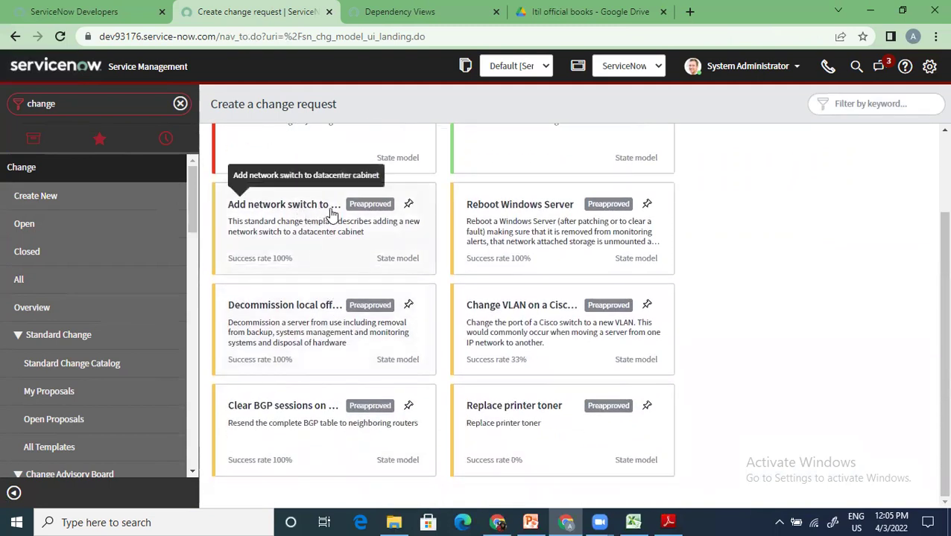
left_click(500, 225)
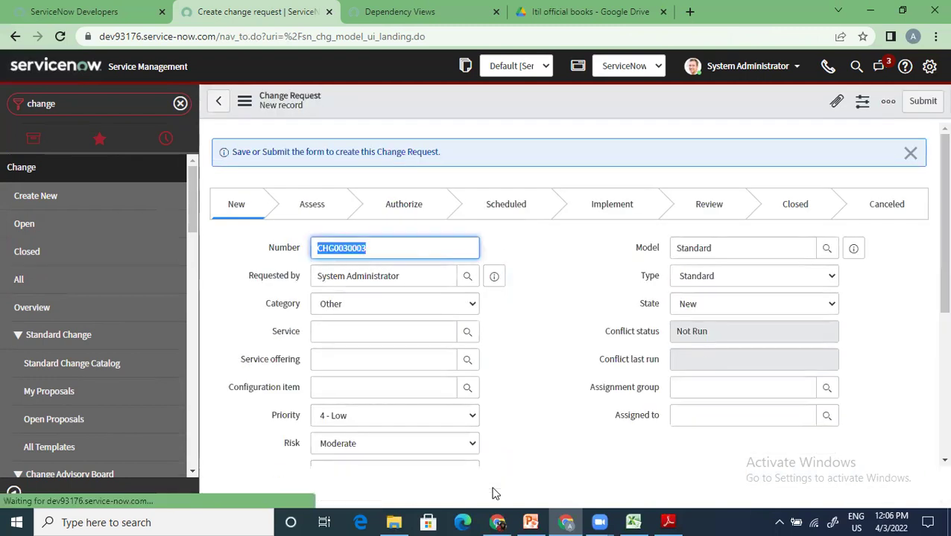
- Examine the new standard change's prefilled description and its planning, schedule, conflicts, notes and closure sections
scroll(523, 441, "down", 2)
scroll(521, 438, "down", 2)
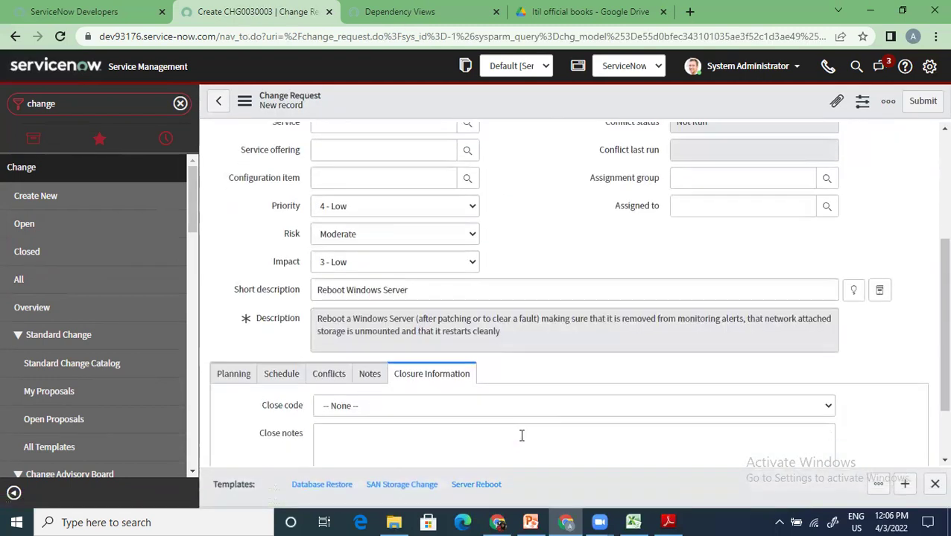
left_click(236, 374)
scroll(354, 387, "down", 3)
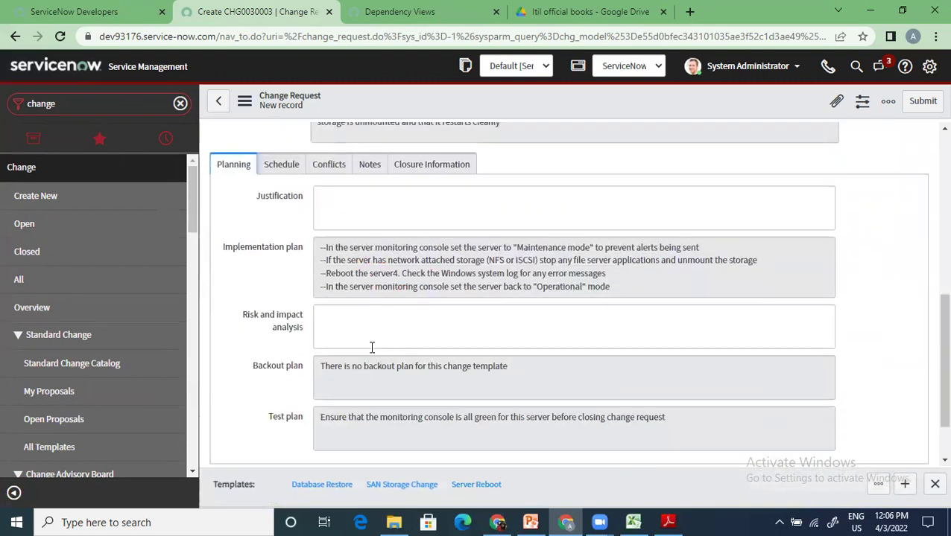
scroll(334, 421, "down", 1)
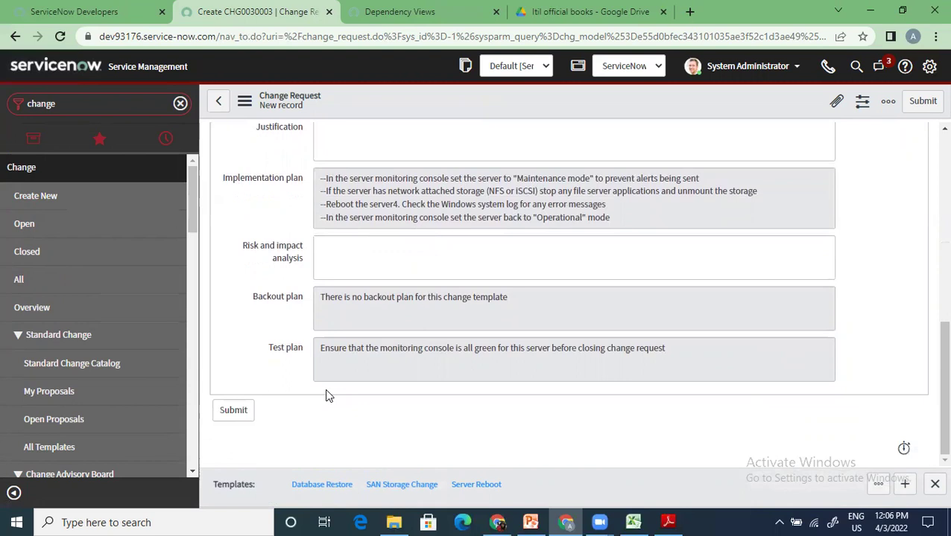
scroll(329, 396, "up", 3)
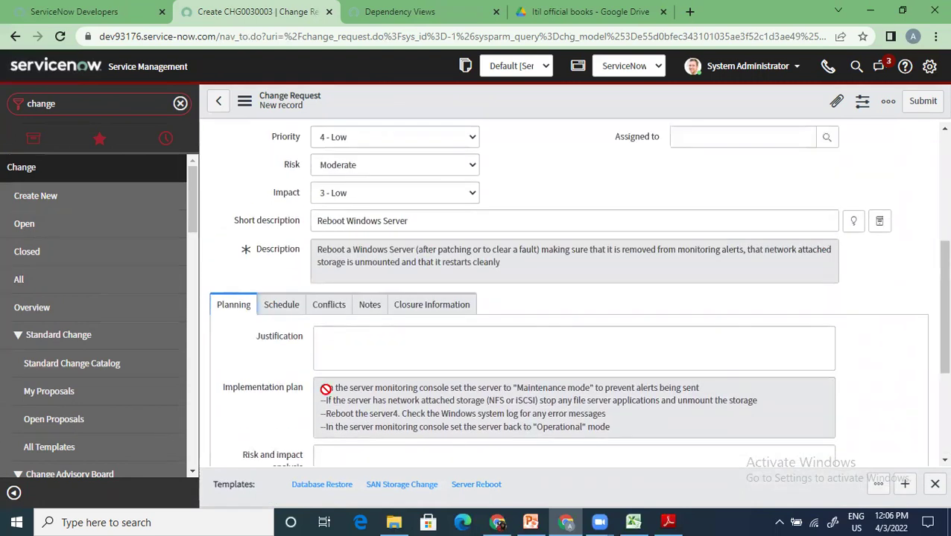
left_click(282, 309)
left_click(333, 308)
left_click(371, 307)
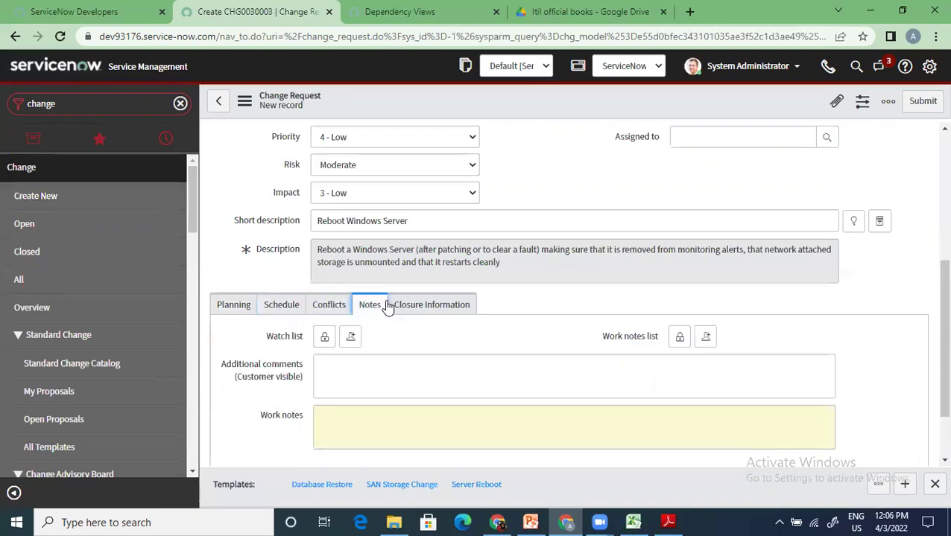
left_click(426, 307)
left_click(236, 312)
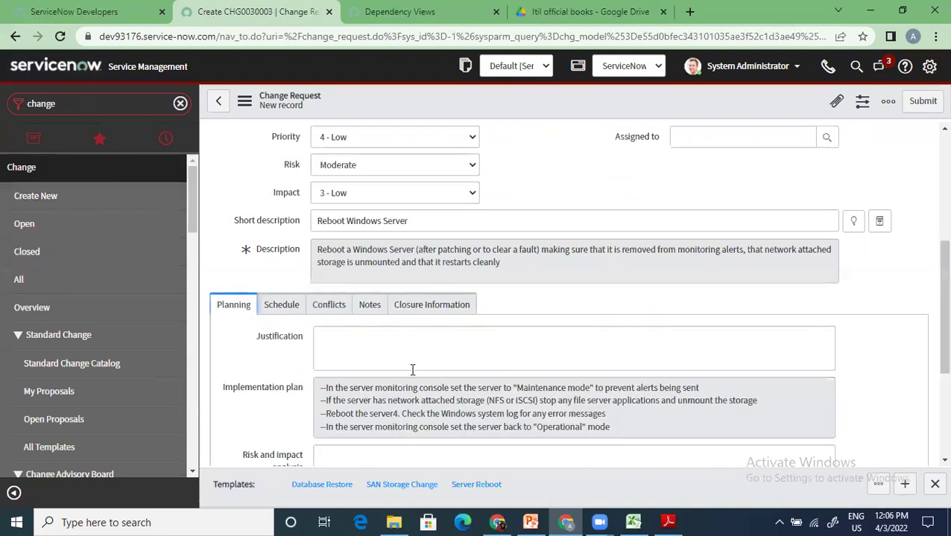
- Save the new standard change request and dismiss the update set notifications
scroll(412, 370, "up", 4)
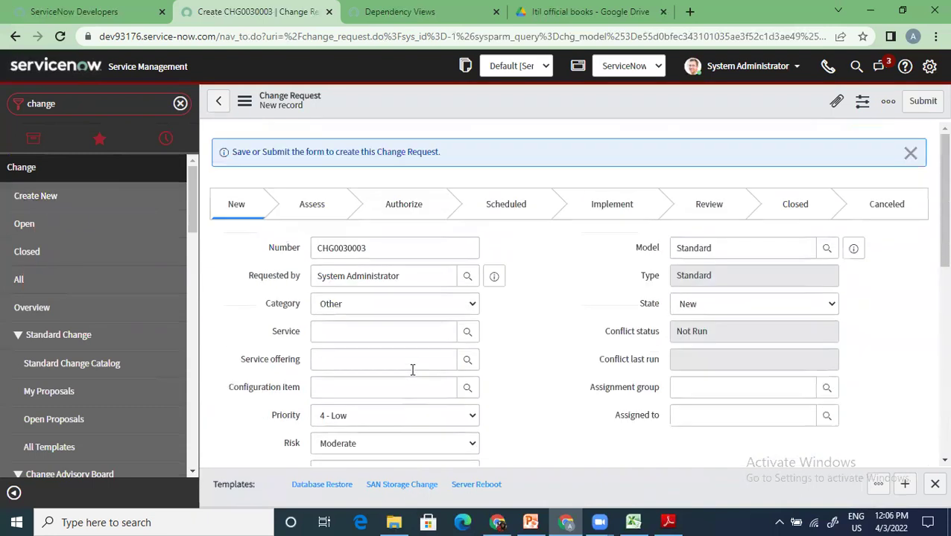
right_click(443, 103)
left_click(459, 113)
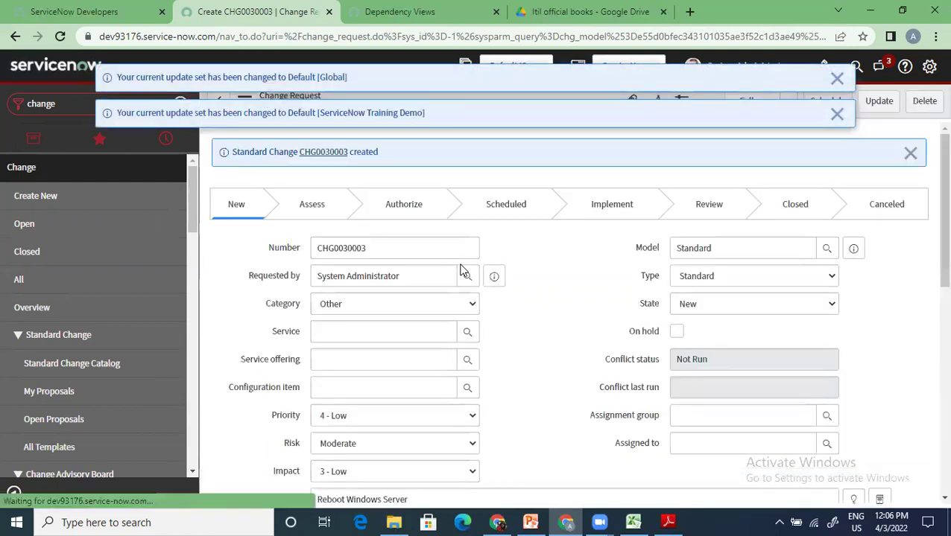
left_click(838, 113)
left_click(835, 77)
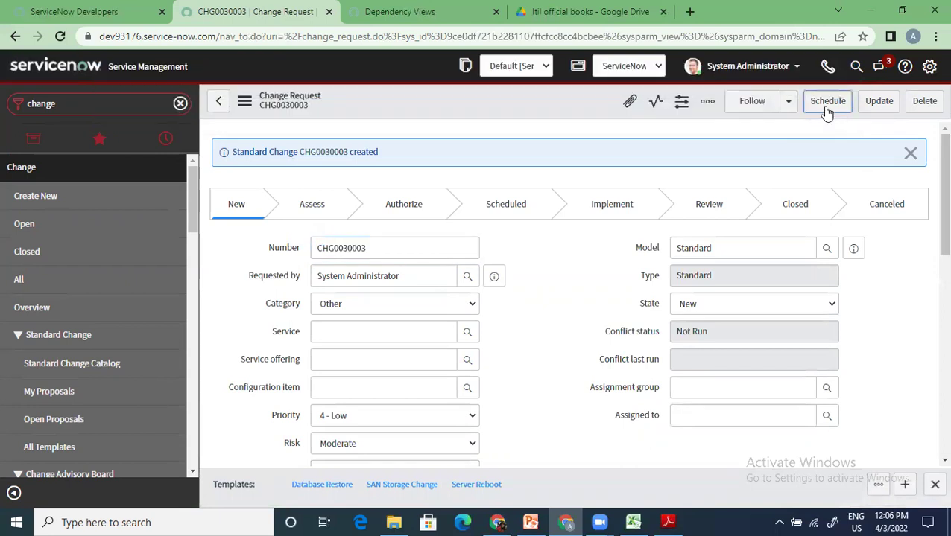
- Assign the standard change to the Software group, move it to the Scheduled state and look over its planning details
left_click(827, 101)
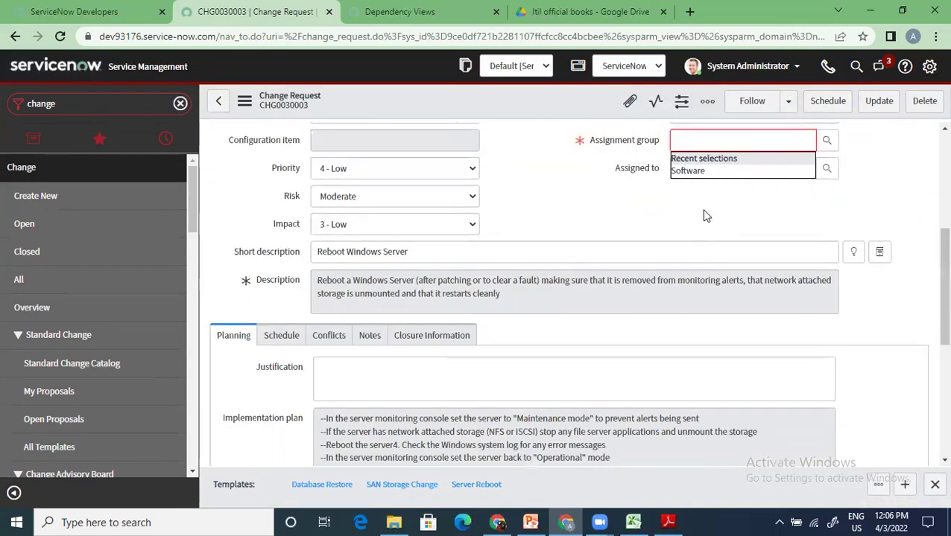
left_click(702, 171)
left_click(821, 104)
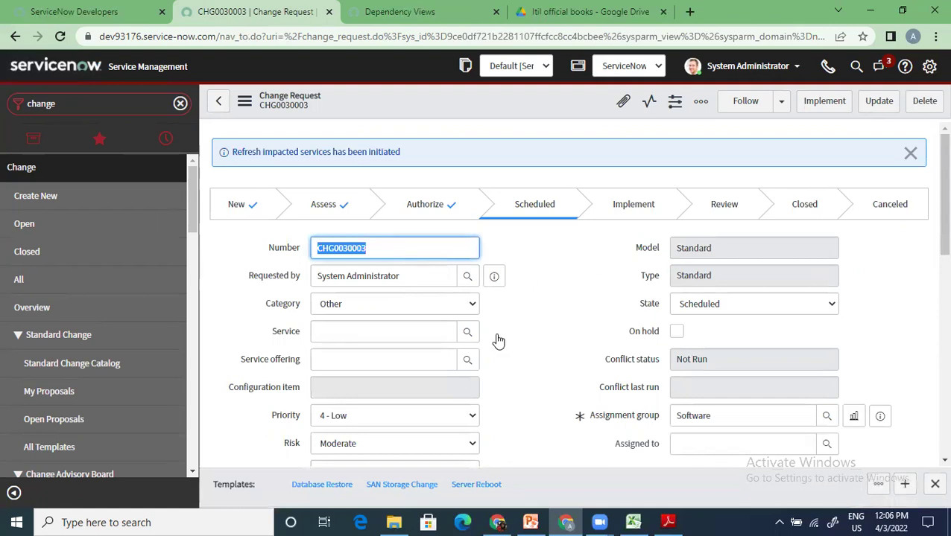
scroll(498, 340, "down", 5)
scroll(492, 320, "down", 1)
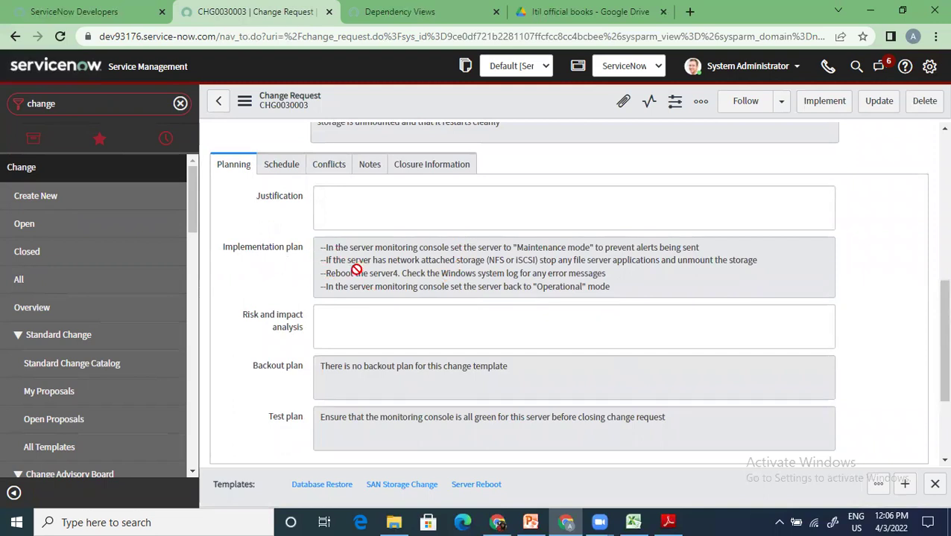
- View the Standard Change Catalog and the administrator's own proposals, and open a new standard change proposal form
left_click(88, 363)
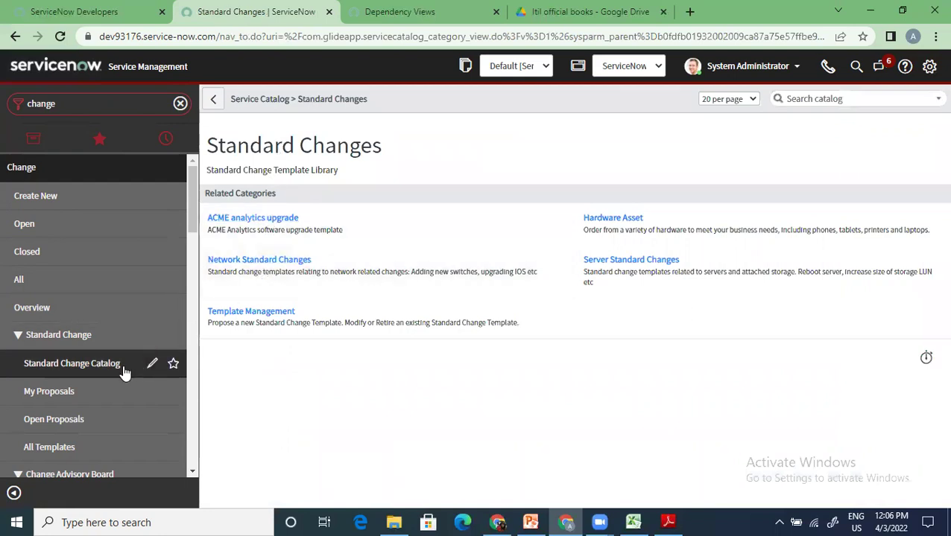
left_click(78, 389)
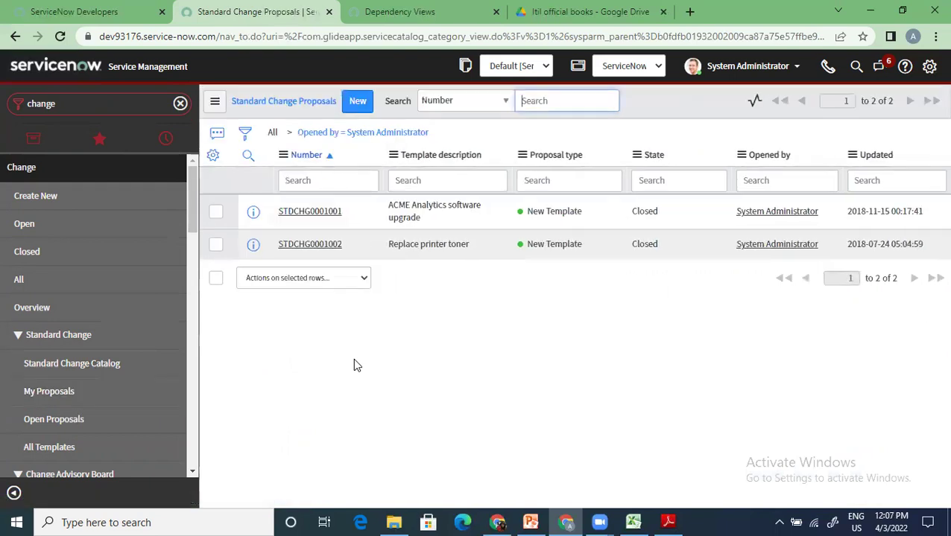
left_click(358, 102)
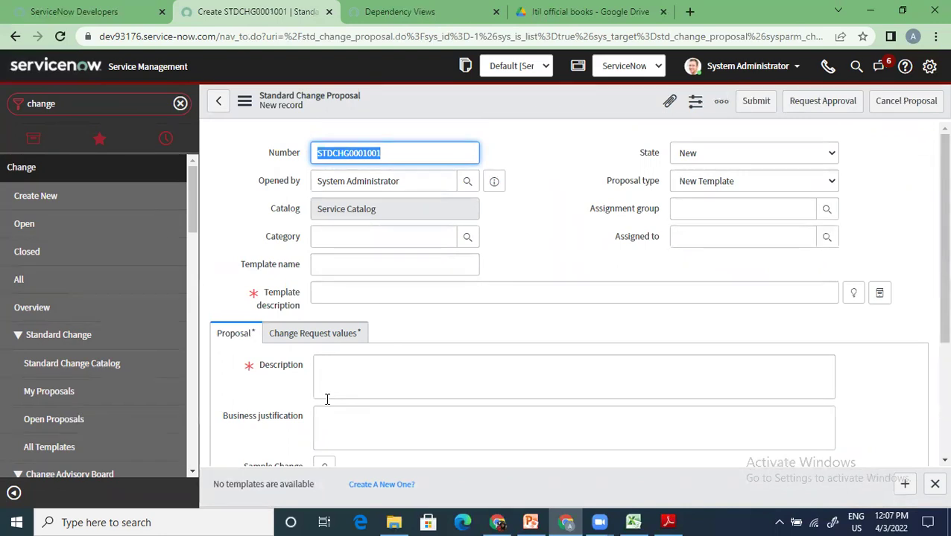
- Examine the proposal details and the change request values on the new standard change proposal form
scroll(421, 418, "down", 3)
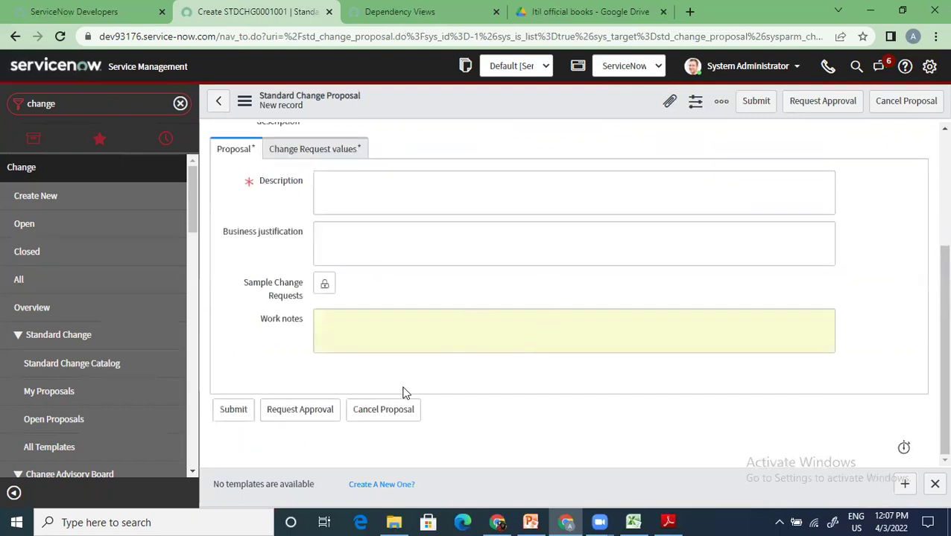
scroll(405, 392, "up", 3)
left_click(307, 337)
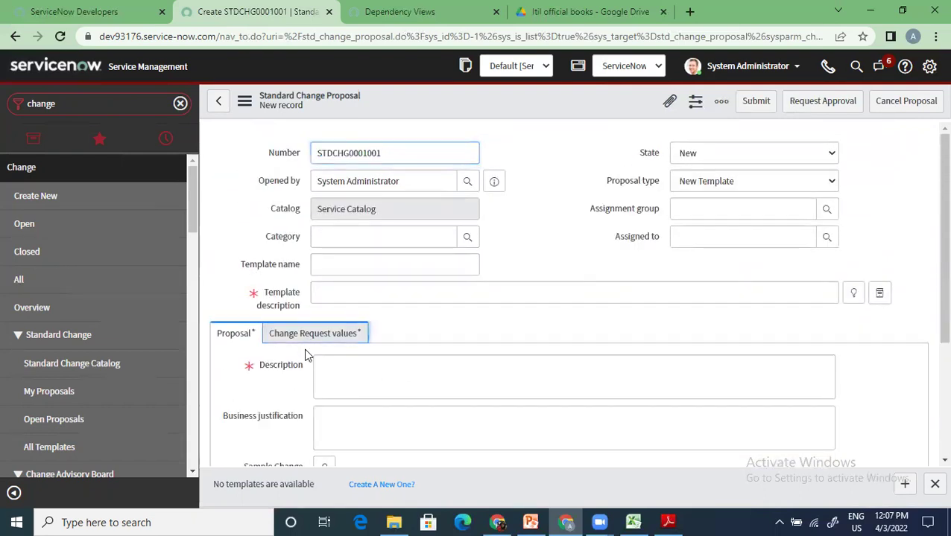
scroll(308, 381, "down", 2)
scroll(335, 303, "down", 1)
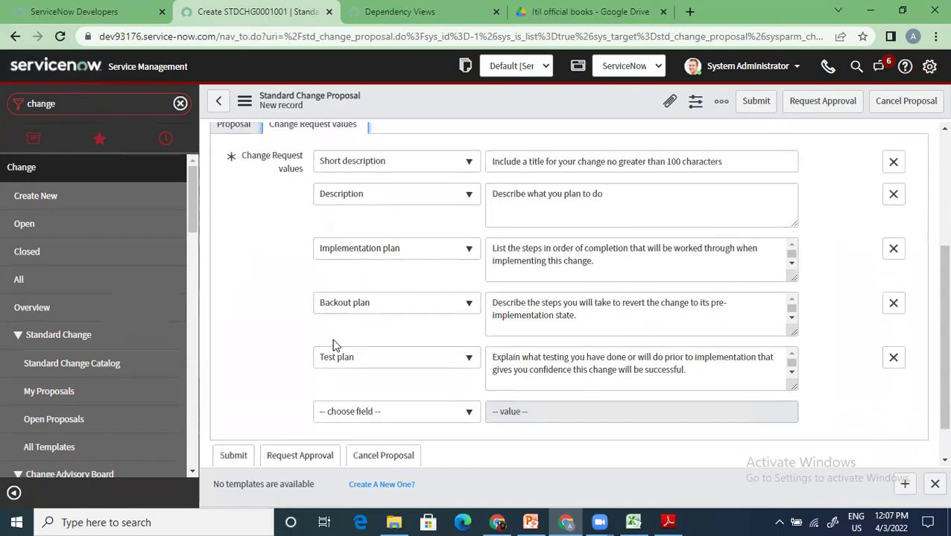
scroll(227, 180, "up", 1)
left_click(229, 192)
scroll(301, 317, "down", 1)
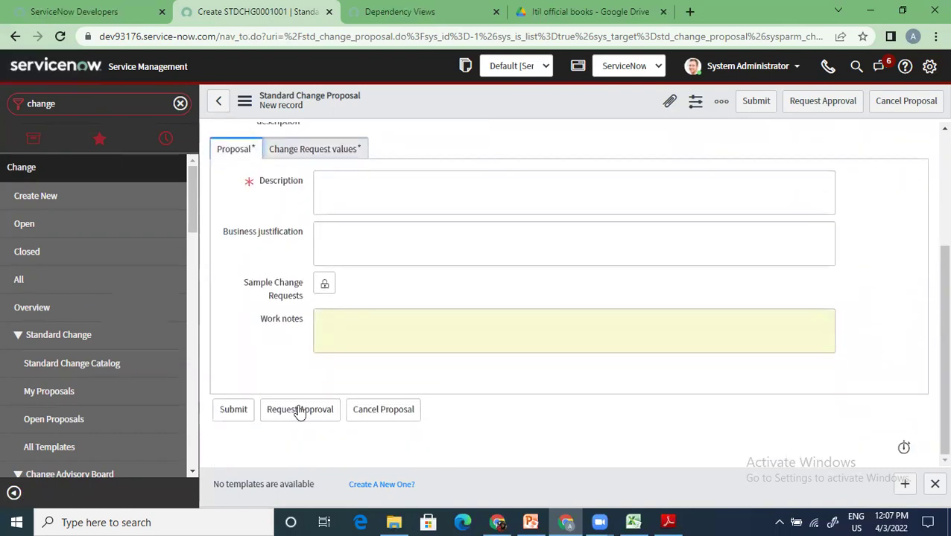
scroll(298, 414, "up", 3)
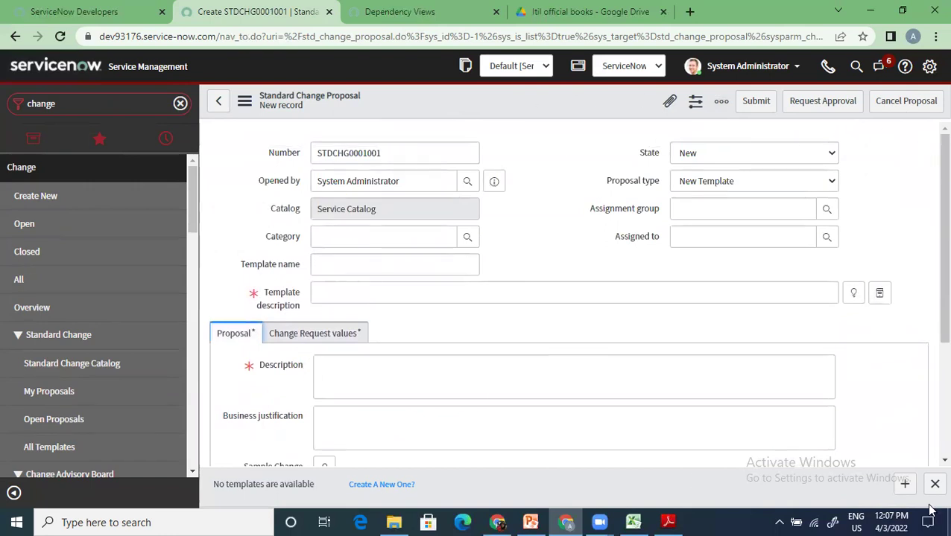
- View the list of all change requests, and return to the Standard Change Catalog
left_click(55, 280)
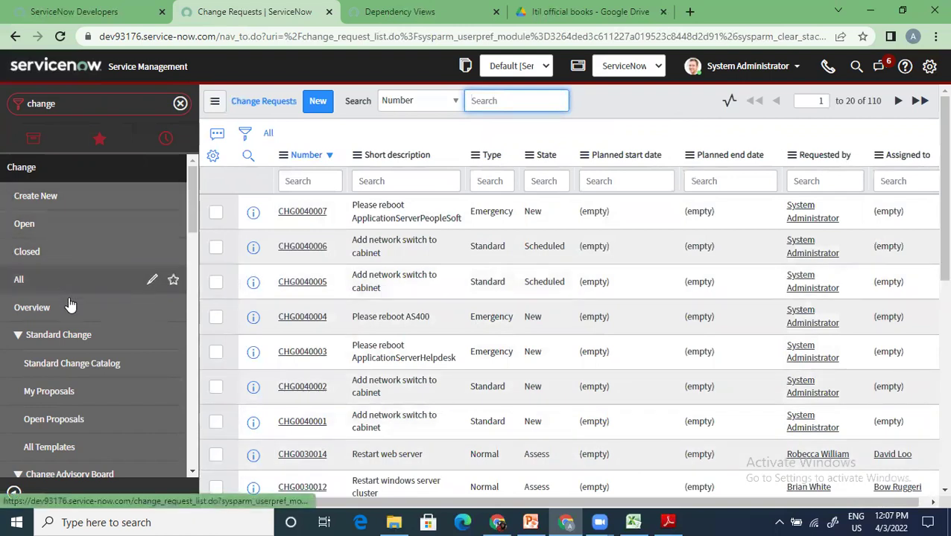
left_click(82, 372)
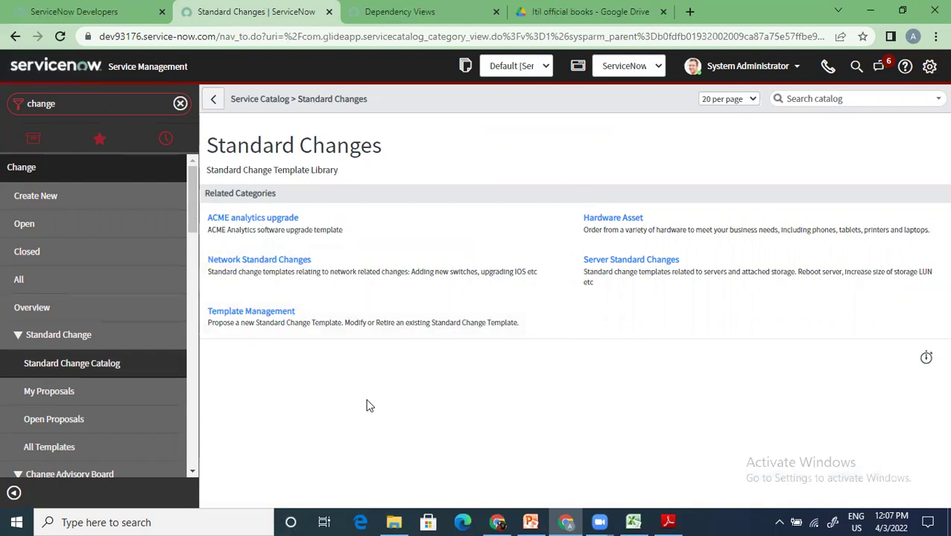
- Switch to PowerPoint and go through the process slides to the Change Management process slide
left_click(531, 522)
left_click(65, 359)
left_click(71, 179)
left_click(70, 236)
left_click(83, 323)
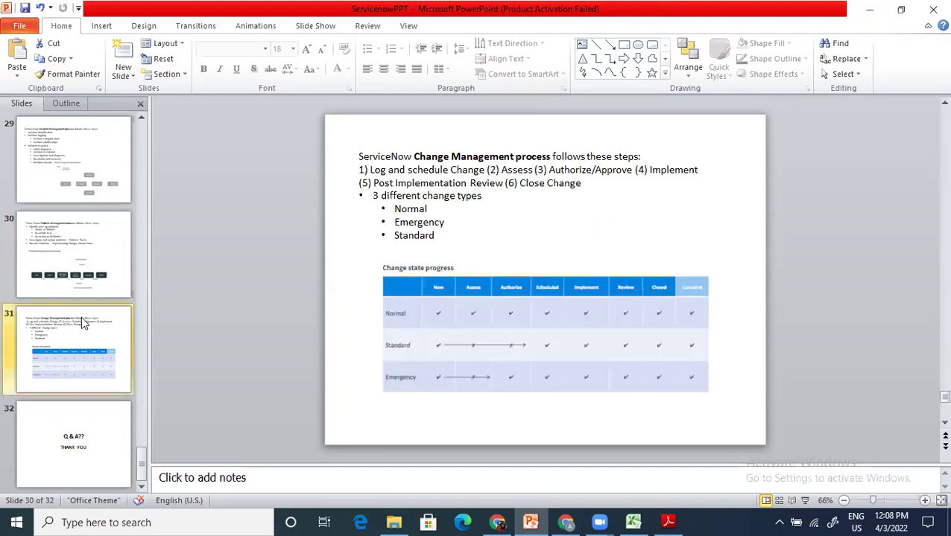
- Check the ServiceNow course content sheet in Excel, and return to the PowerPoint presentation
left_click(633, 522)
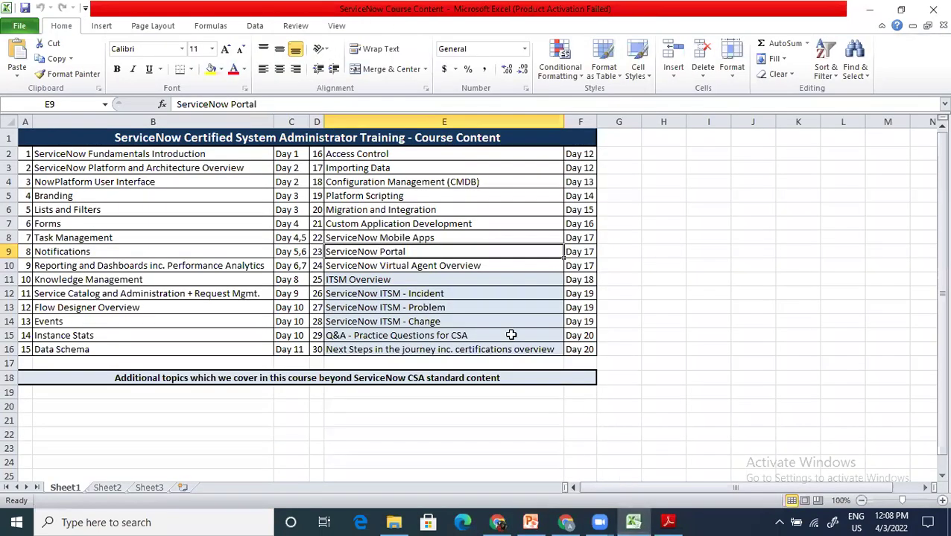
left_click(453, 429)
key("alt+Tab")
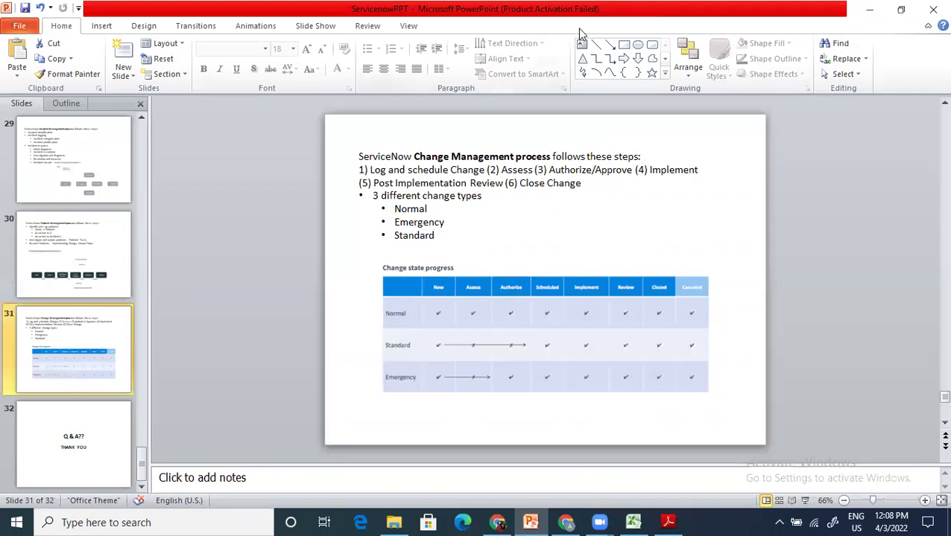